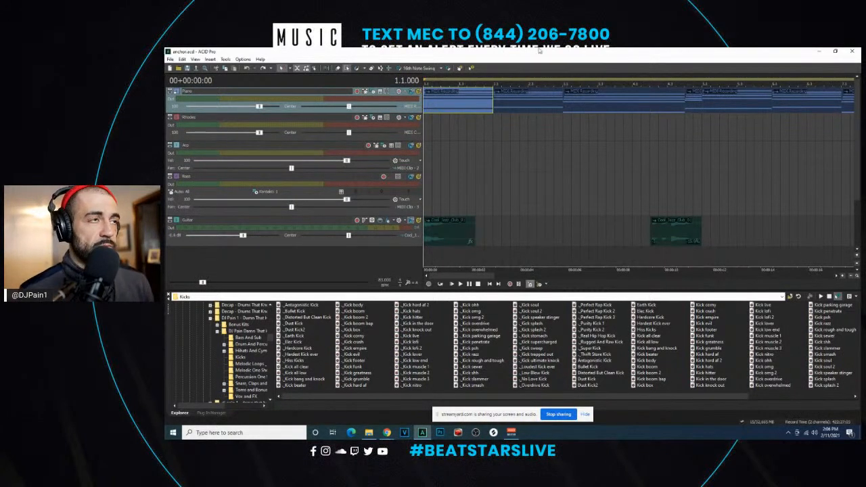
- Play the Piano track from the start and examine its MIDI clips and chord boundaries up to bar 5.1
{"action": "key", "text": "space"}
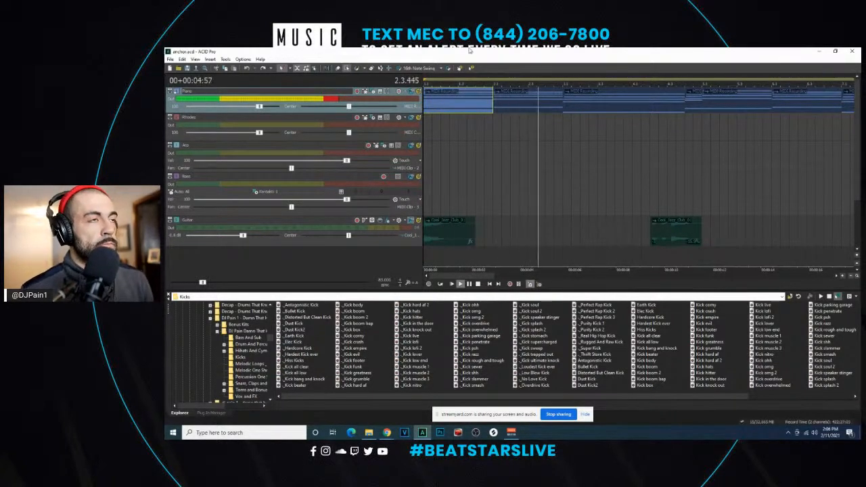
{"action": "scroll", "coordinate": [566, 119], "scroll_direction": "down", "scroll_amount": 2}
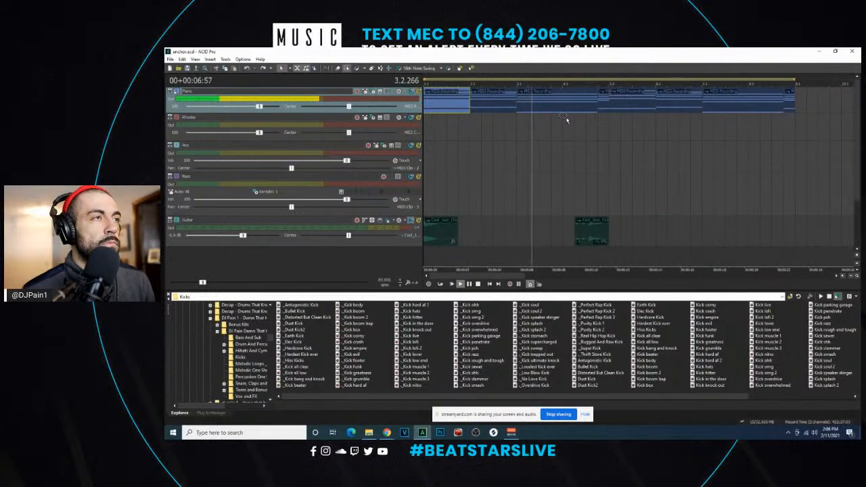
{"action": "left_click", "coordinate": [520, 107]}
{"action": "key", "text": "space"}
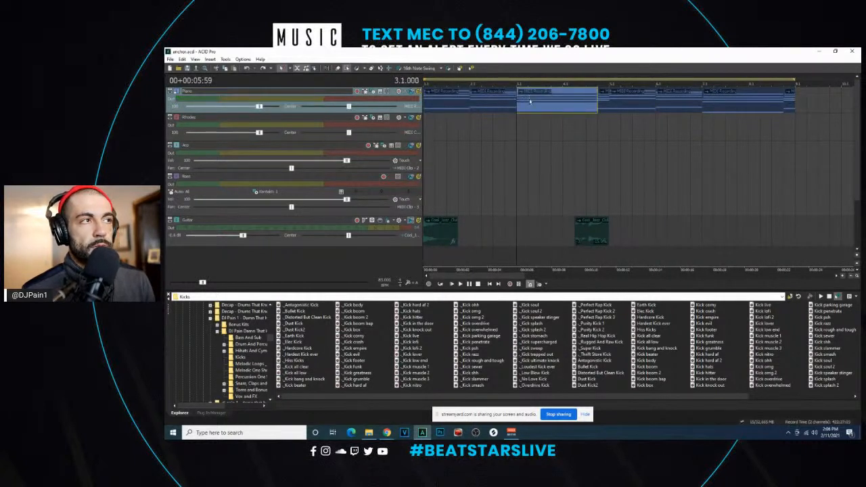
{"action": "left_click", "coordinate": [478, 108]}
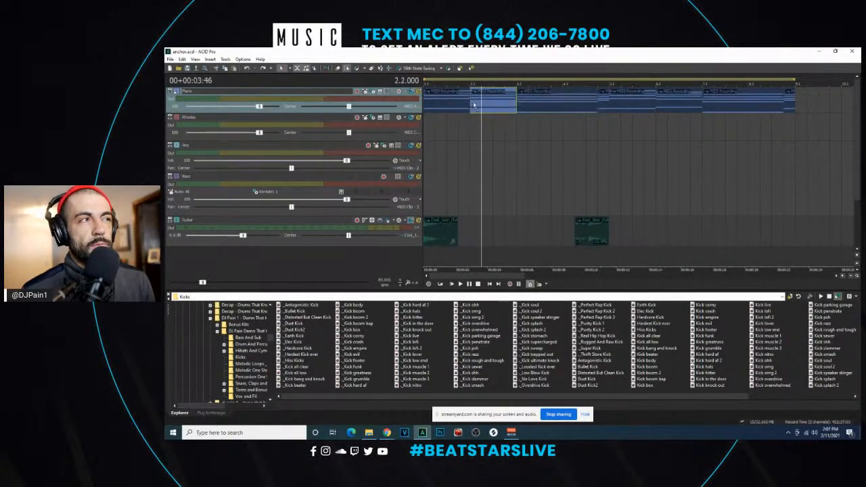
{"action": "left_click", "coordinate": [597, 105]}
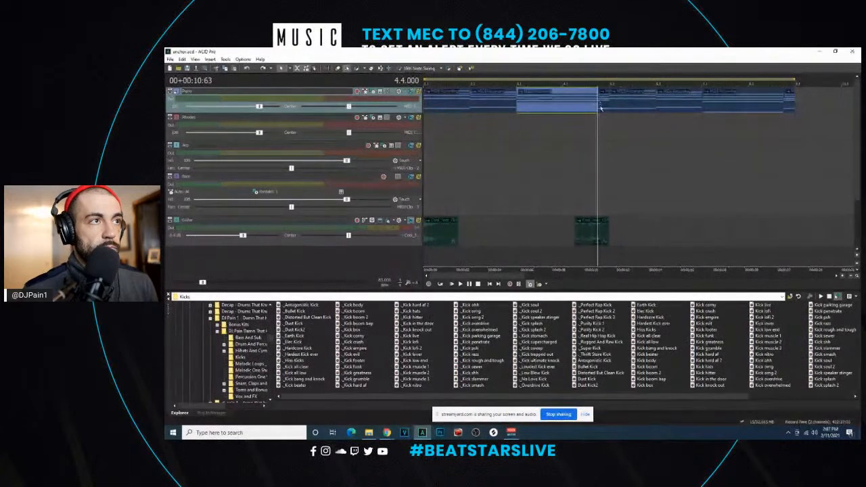
{"action": "left_click", "coordinate": [603, 150]}
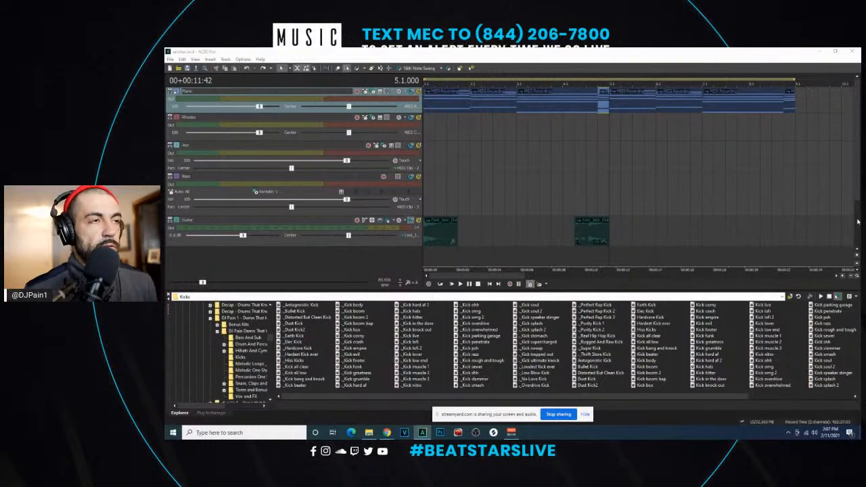
{"action": "left_click", "coordinate": [595, 97]}
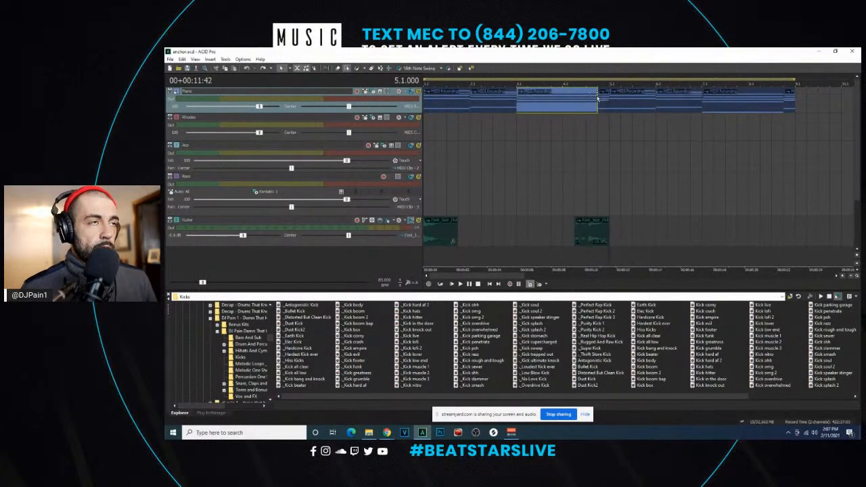
{"action": "left_click", "coordinate": [600, 98]}
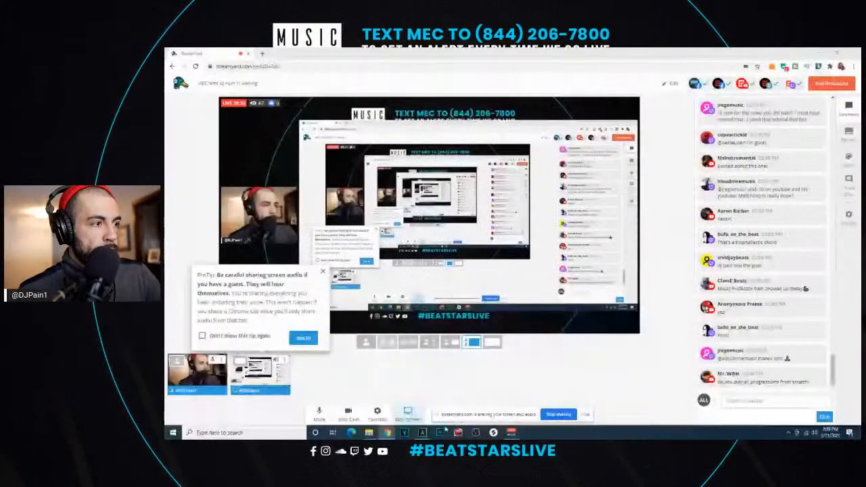
- Switch back to ACID Pro and play the Piano track from 1.1 several times to rehearse a Rhodes part
{"action": "left_click", "coordinate": [423, 433]}
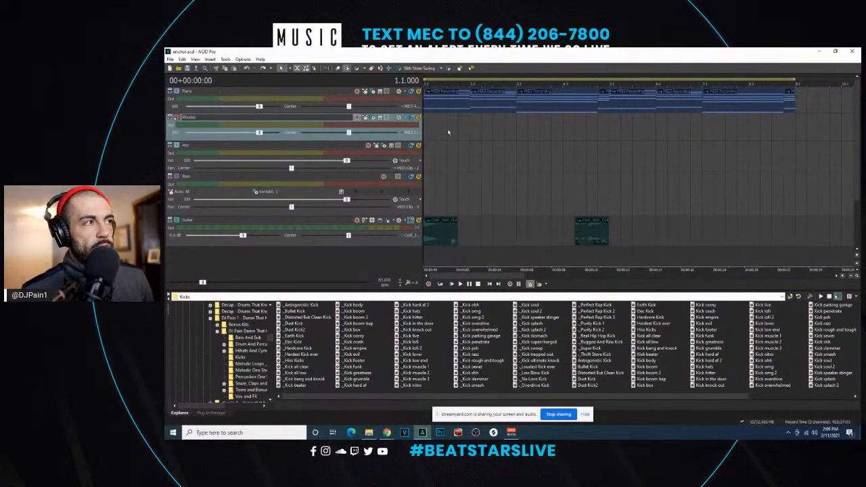
{"action": "scroll", "coordinate": [479, 147], "scroll_direction": "up", "scroll_amount": 3}
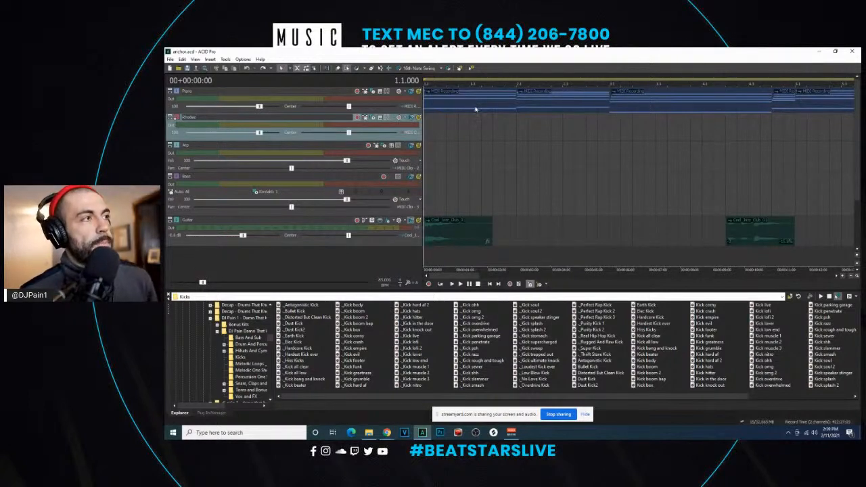
{"action": "key", "text": "space"}
{"action": "key", "text": "space"}
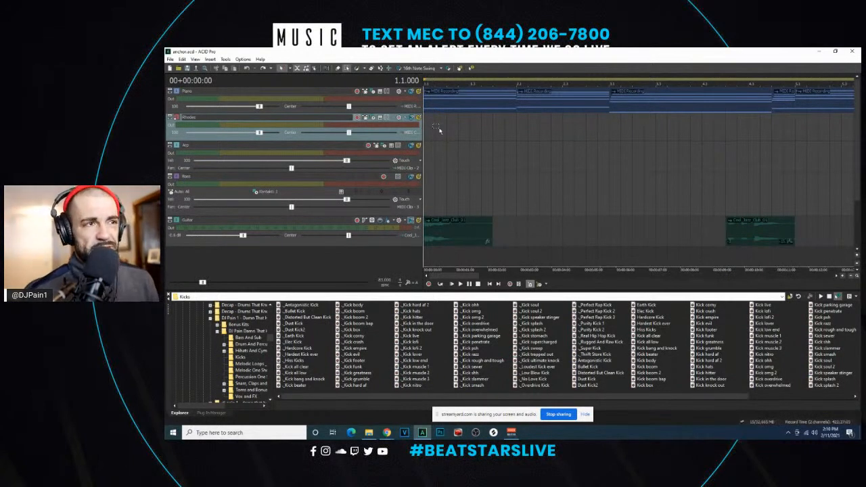
{"action": "key", "text": "space"}
{"action": "key", "text": "space"}
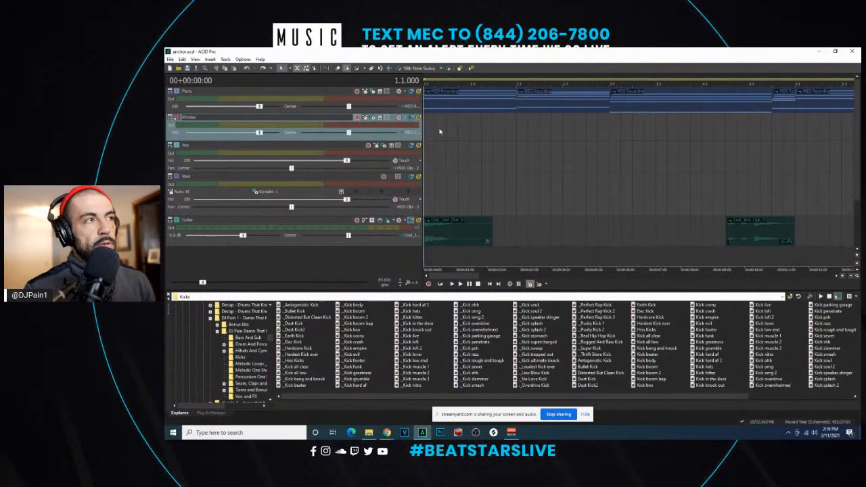
{"action": "key", "text": "space"}
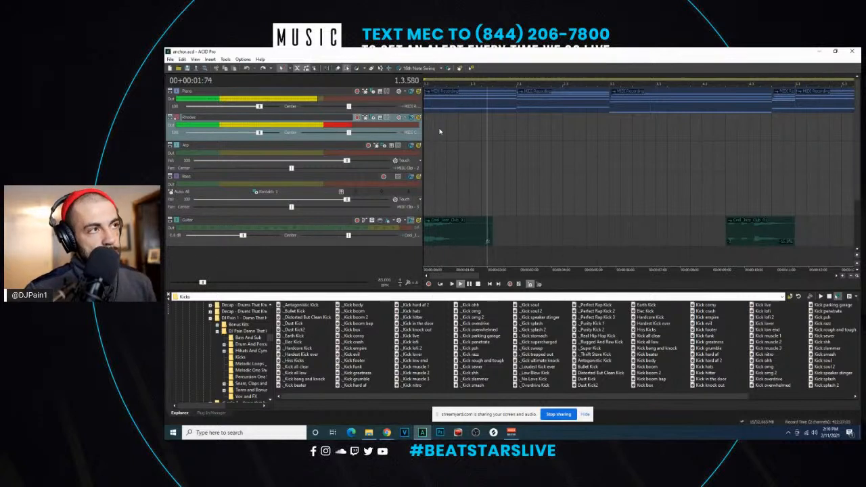
{"action": "key", "text": "space"}
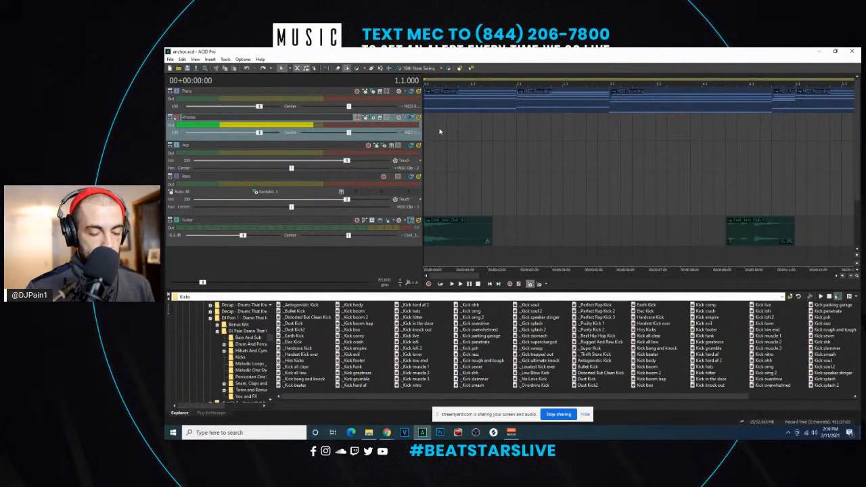
{"action": "key", "text": "space"}
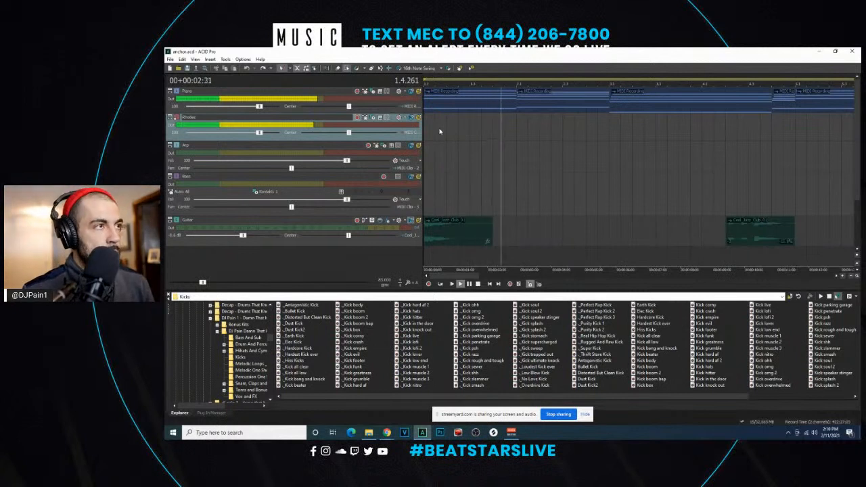
{"action": "key", "text": "space"}
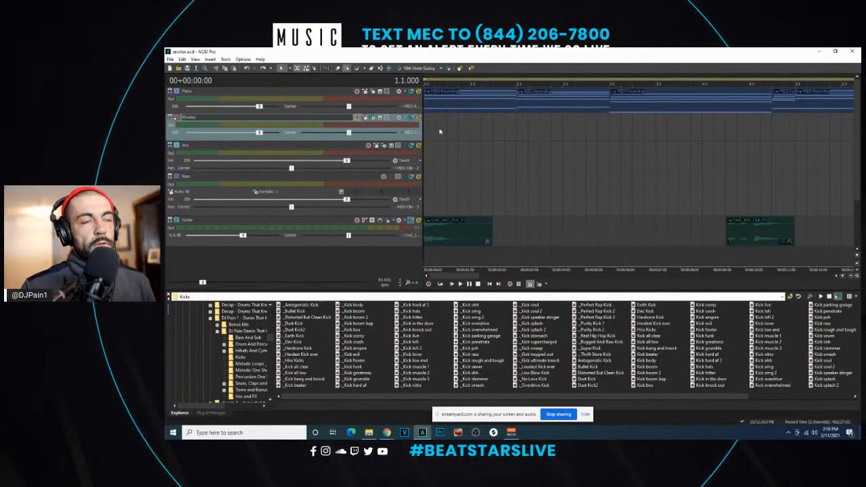
- Record a MIDI phrase on the Rhodes track from 1.1 and trim the clip's end to 2.1
{"action": "key", "text": "ctrl+r"}
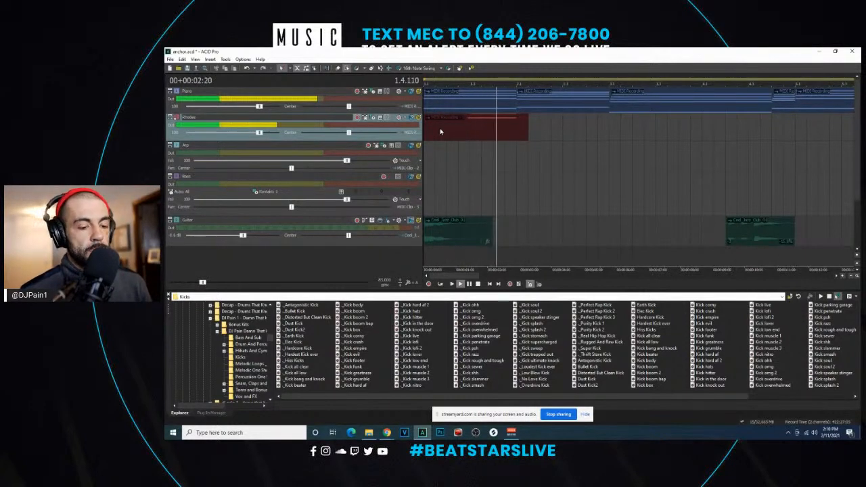
{"action": "key", "text": "space"}
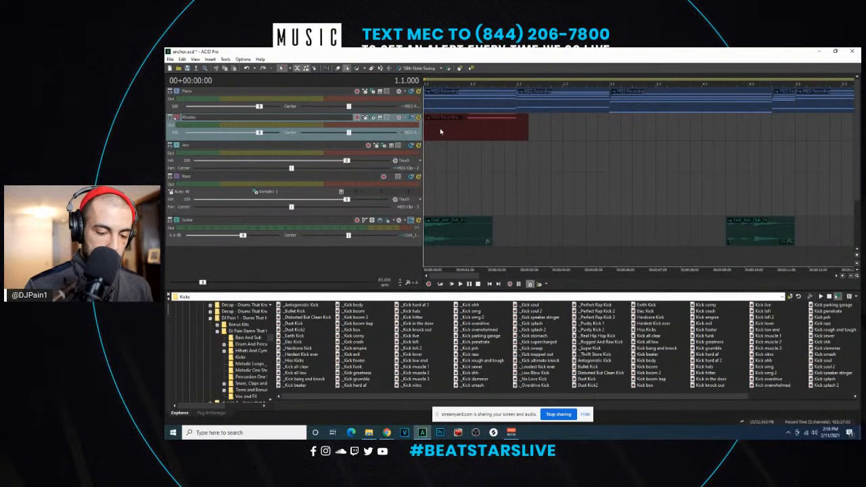
{"action": "left_click", "coordinate": [520, 132]}
- Rehearse and record a second Rhodes MIDI phrase from 2.1, and trim the clip's end to 3.1
{"action": "key", "text": "space"}
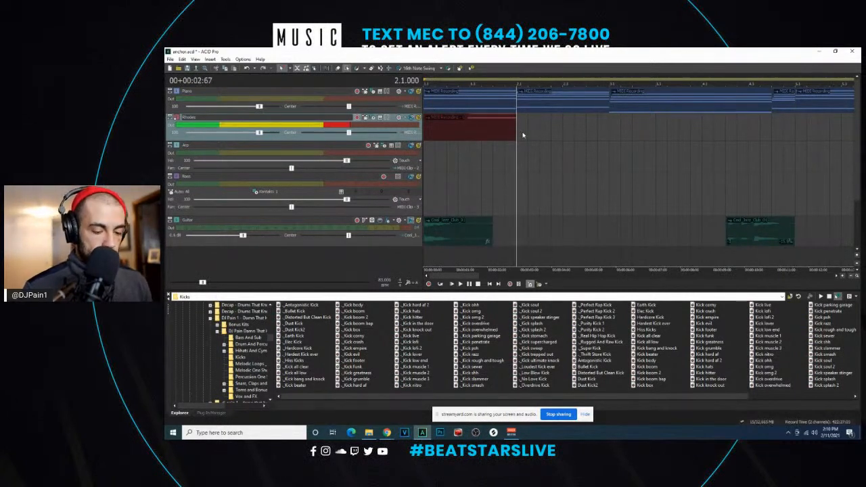
{"action": "key", "text": "space"}
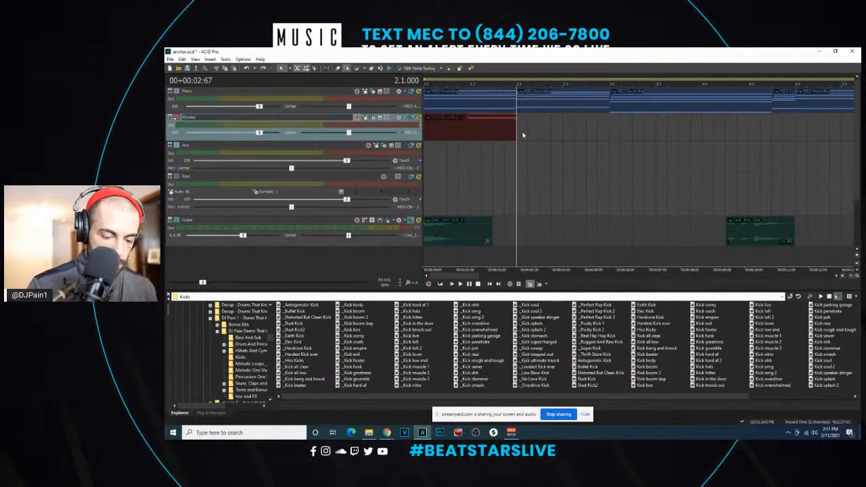
{"action": "key", "text": "space"}
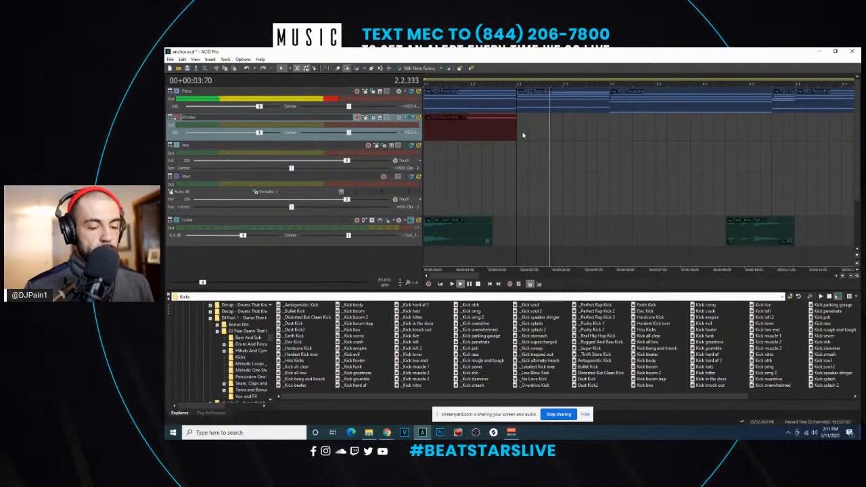
{"action": "key", "text": "space"}
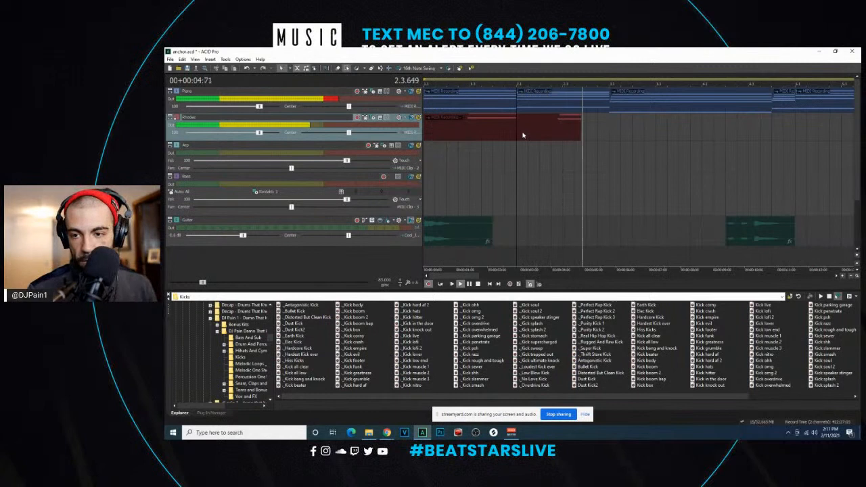
{"action": "key", "text": "space"}
{"action": "left_click", "coordinate": [600, 120]}
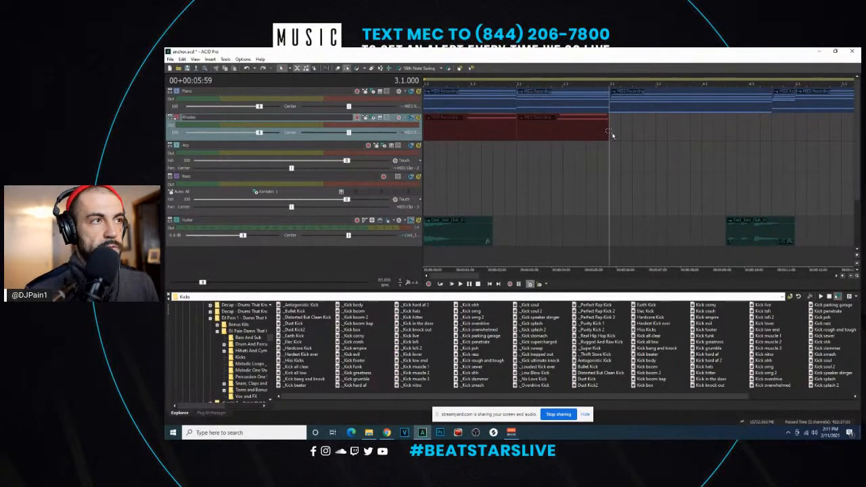
- Play the Piano track repeatedly from 3.1 to rehearse the third Rhodes phrase
{"action": "key", "text": "space"}
{"action": "key", "text": "space"}
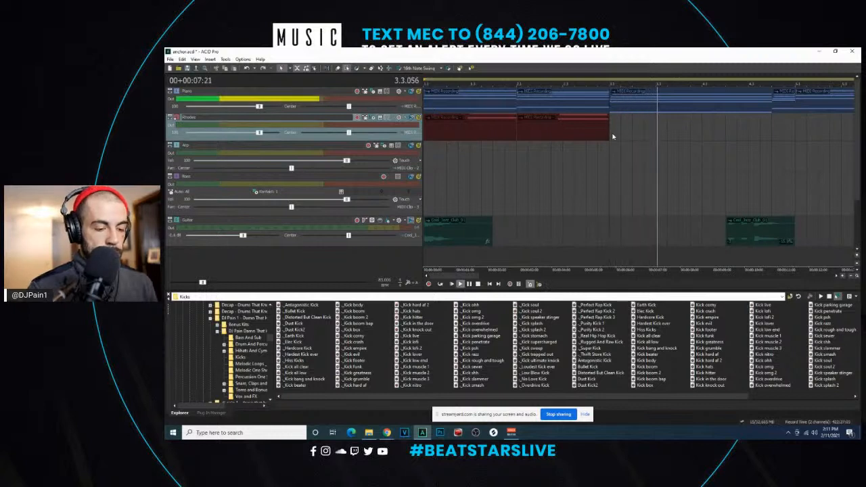
{"action": "key", "text": "space"}
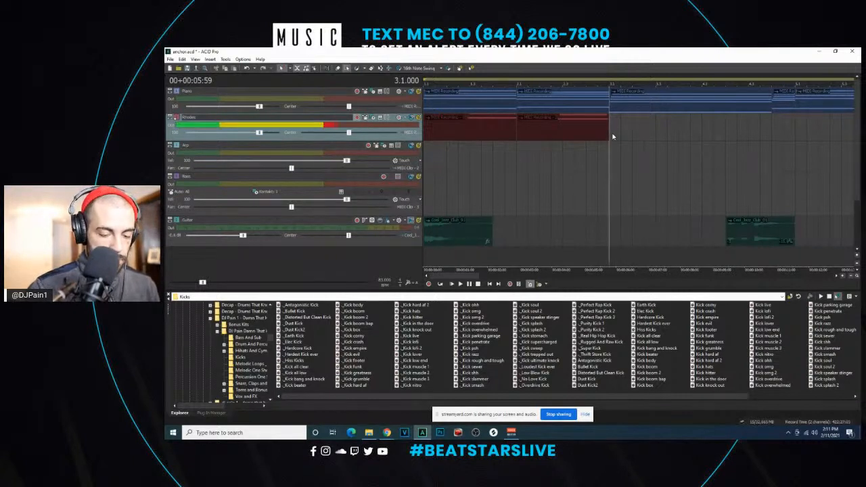
{"action": "key", "text": "space"}
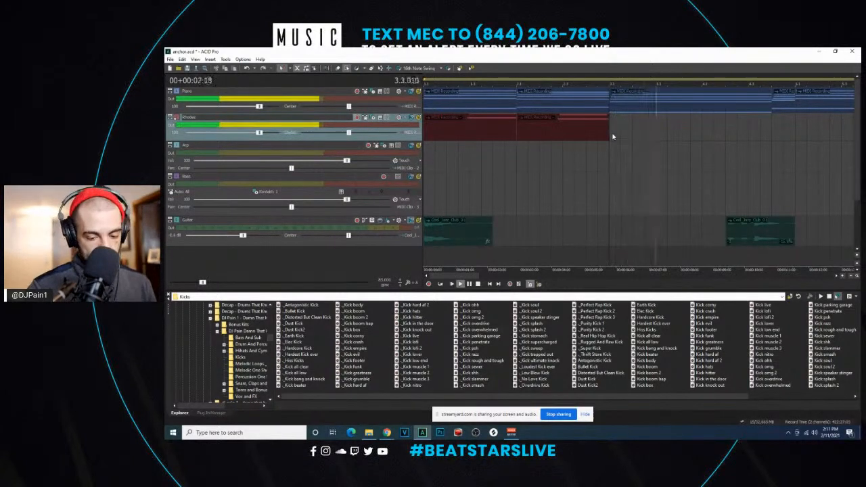
{"action": "key", "text": "space"}
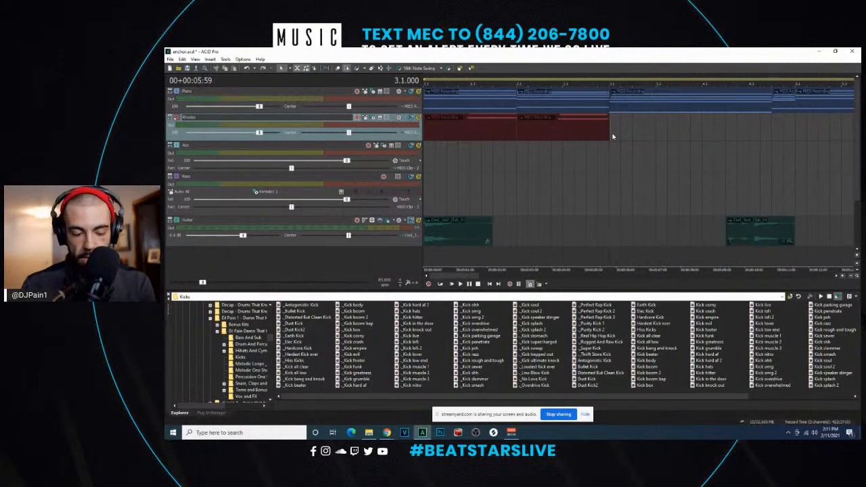
{"action": "key", "text": "space"}
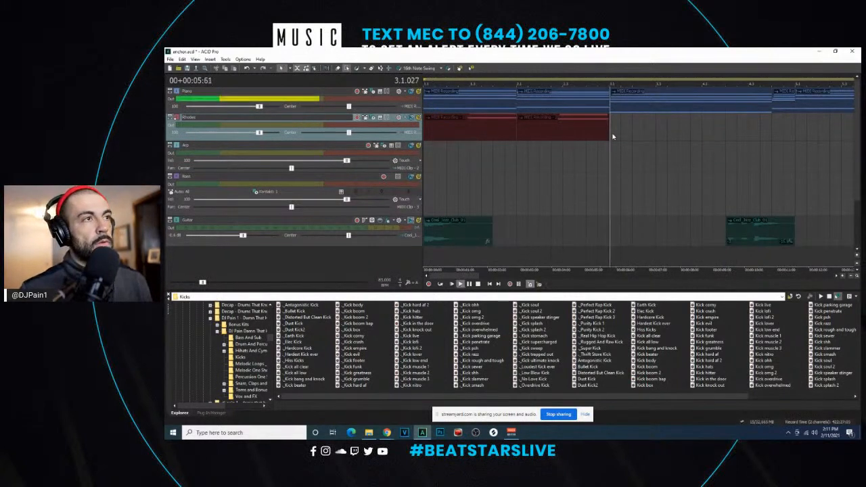
{"action": "key", "text": "space"}
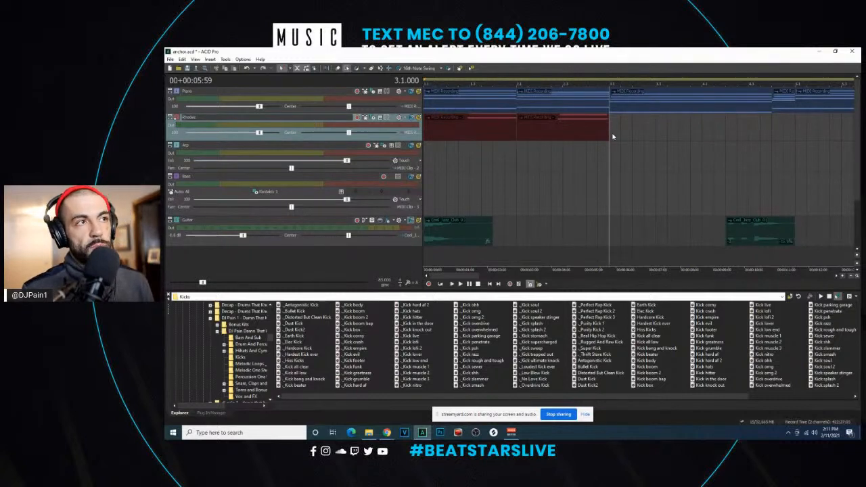
- Record the third Rhodes MIDI phrase from 3.1 and cut off the excess after 4.4
{"action": "key", "text": "ctrl+r"}
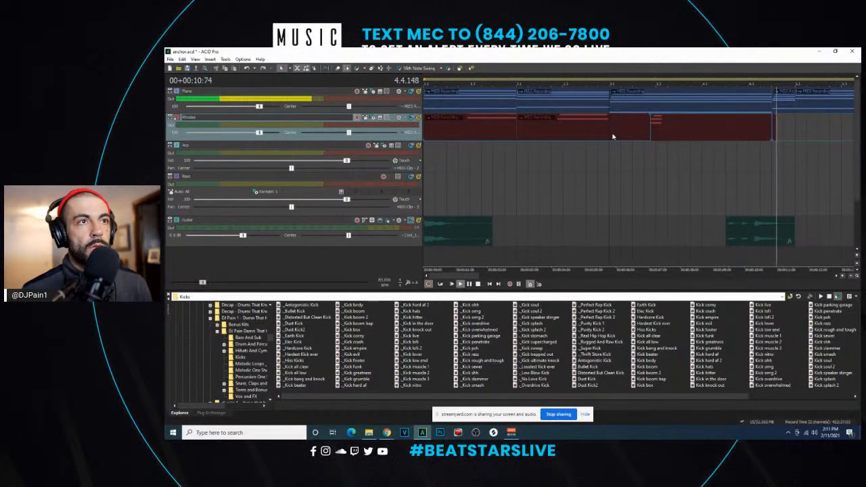
{"action": "key", "text": "space"}
{"action": "left_click", "coordinate": [783, 127]}
{"action": "left_click", "coordinate": [762, 139]}
{"action": "left_click", "coordinate": [773, 135]}
{"action": "key", "text": "s"}
{"action": "key", "text": "Delete"}
- Play back the recorded Rhodes part and paste a copy of its three clips at 5.1 on the same track
{"action": "left_click", "coordinate": [598, 137]}
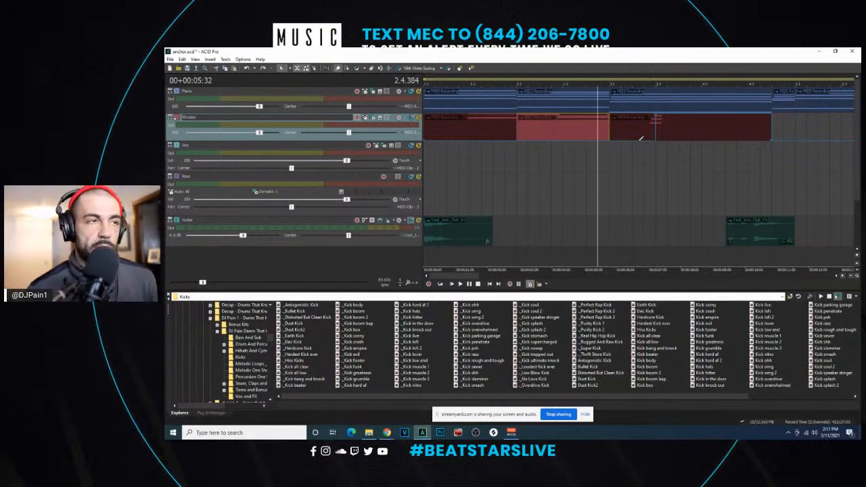
{"action": "key", "text": "space"}
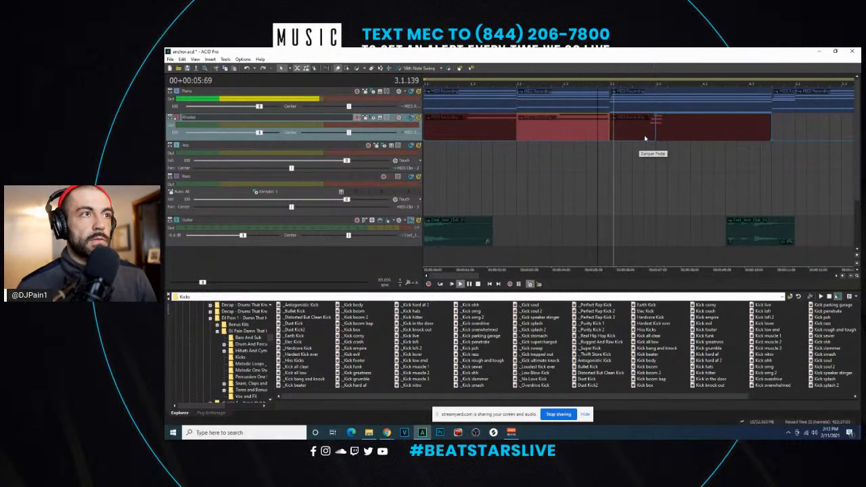
{"action": "scroll", "coordinate": [633, 145], "scroll_direction": "down", "scroll_amount": 3}
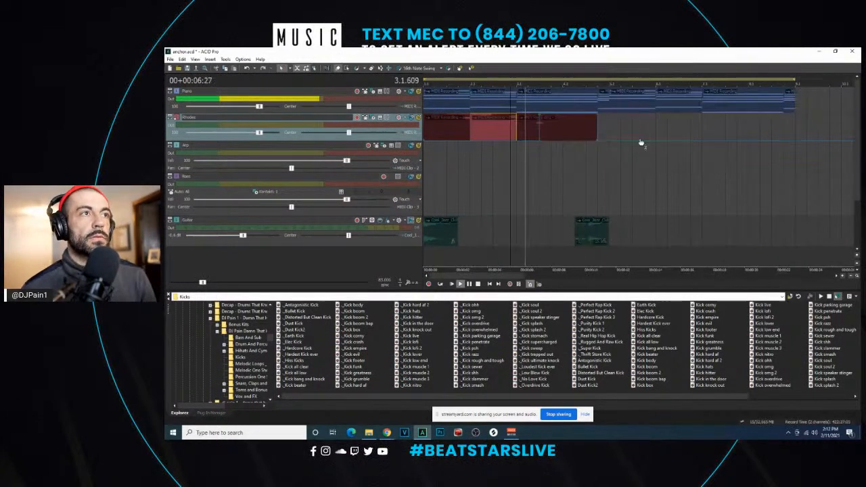
{"action": "left_click", "coordinate": [542, 126]}
{"action": "left_click", "coordinate": [488, 129], "text": "ctrl"}
{"action": "left_click", "coordinate": [460, 131], "text": "ctrl"}
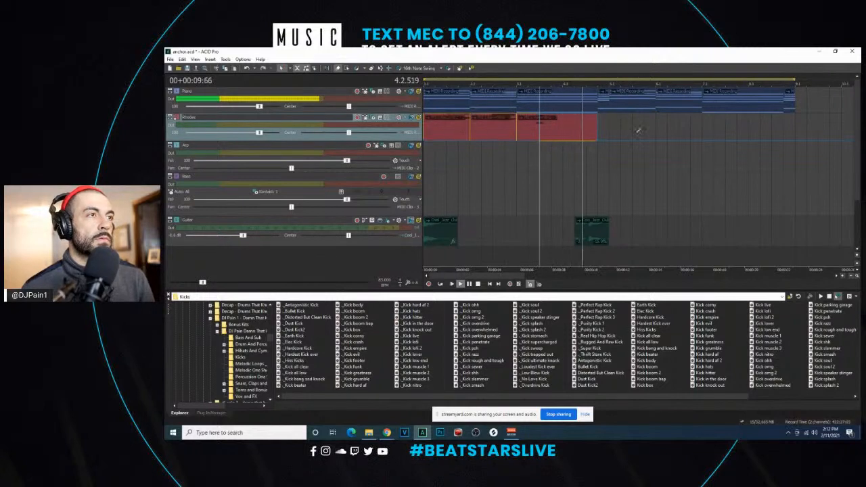
{"action": "left_click", "coordinate": [609, 125]}
{"action": "key", "text": "ctrl+v"}
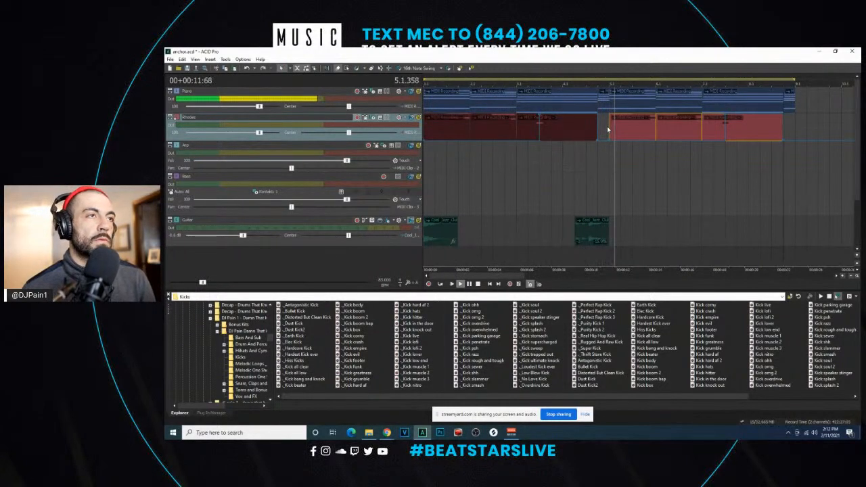
- Hide the audio and MIDI track channels in the Mixing Console and lower the Rhodes synth channel's volume
{"action": "key", "text": "space"}
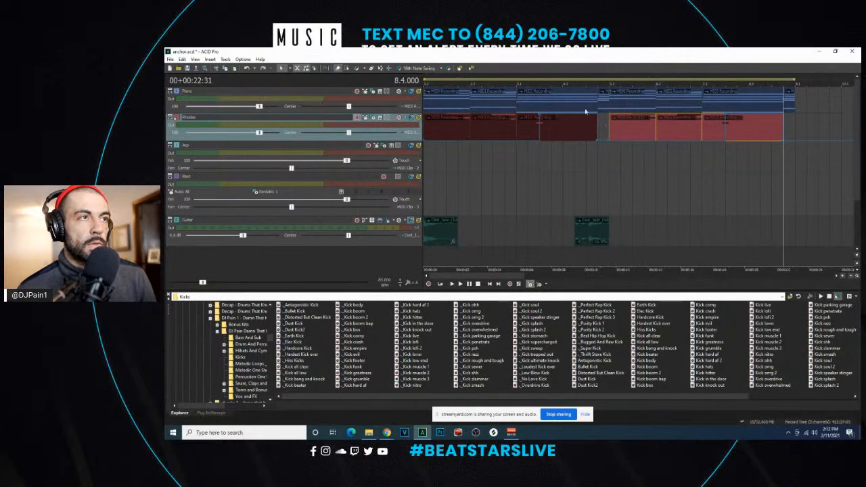
{"action": "left_click_drag", "start_coordinate": [859, 155], "coordinate": [553, 156]}
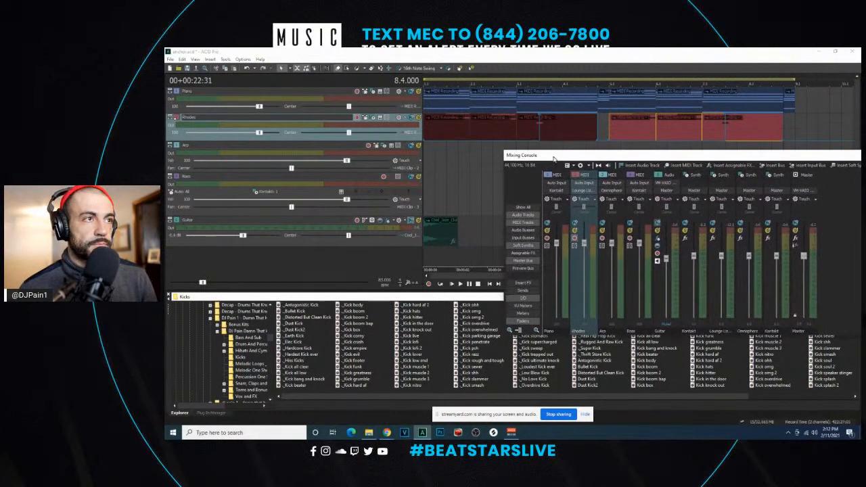
{"action": "left_click", "coordinate": [526, 216]}
{"action": "left_click", "coordinate": [528, 225]}
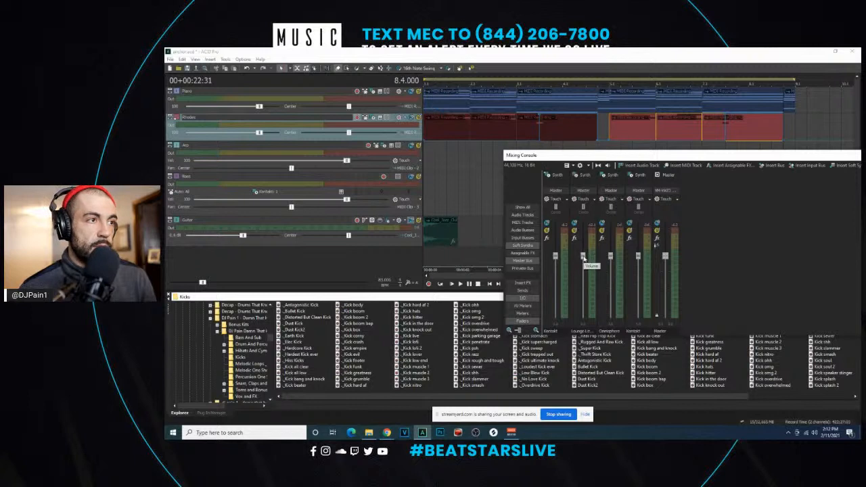
- Play the Piano and Rhodes tracks from the start to check their balance
{"action": "left_click", "coordinate": [429, 137]}
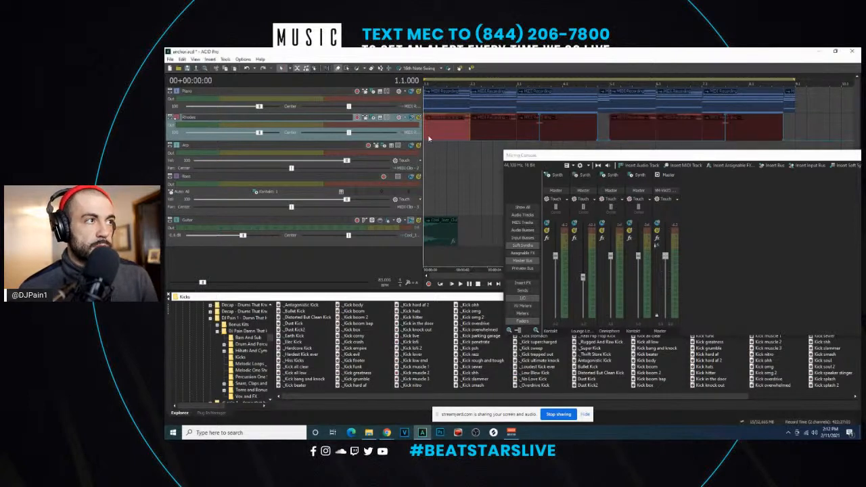
{"action": "key", "text": "space"}
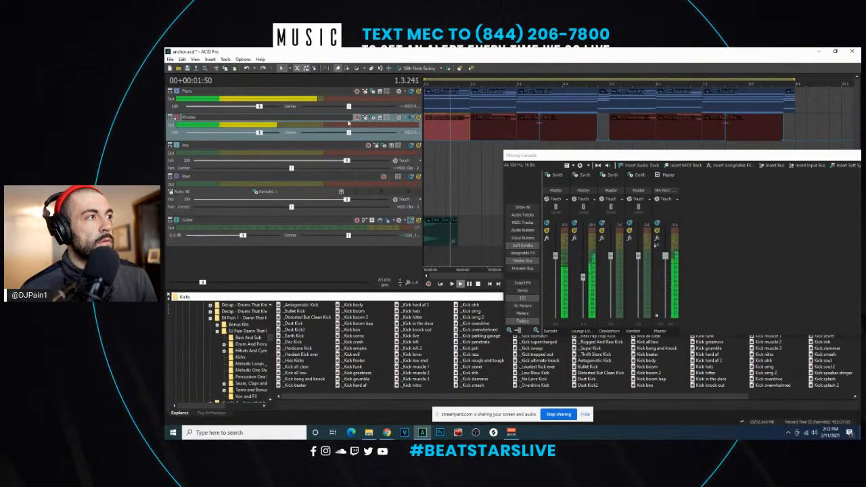
{"action": "key", "text": "space"}
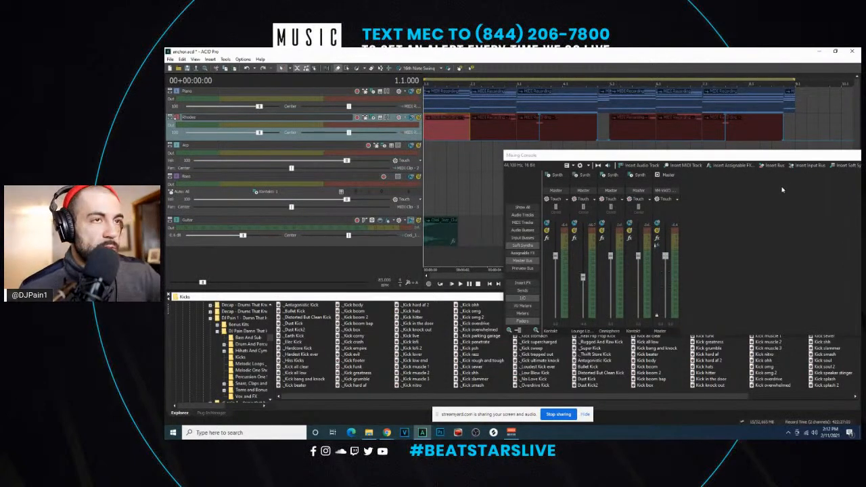
- Insert audio Bus A and give it a Track EQ with a low-shelf cut of about 7 dB
{"action": "left_click", "coordinate": [774, 166]}
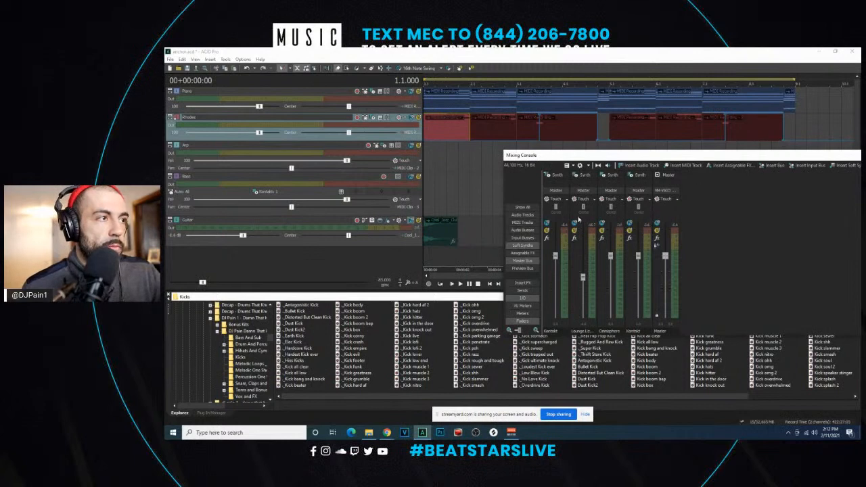
{"action": "left_click", "coordinate": [522, 230]}
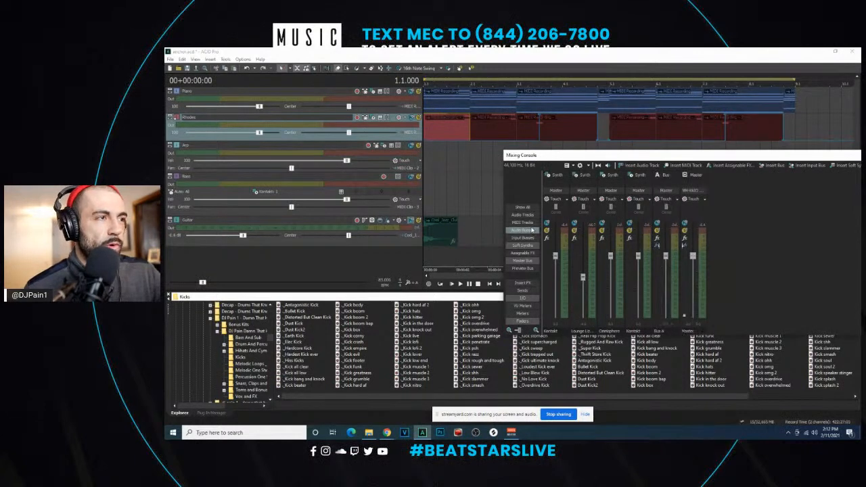
{"action": "left_click", "coordinate": [657, 238]}
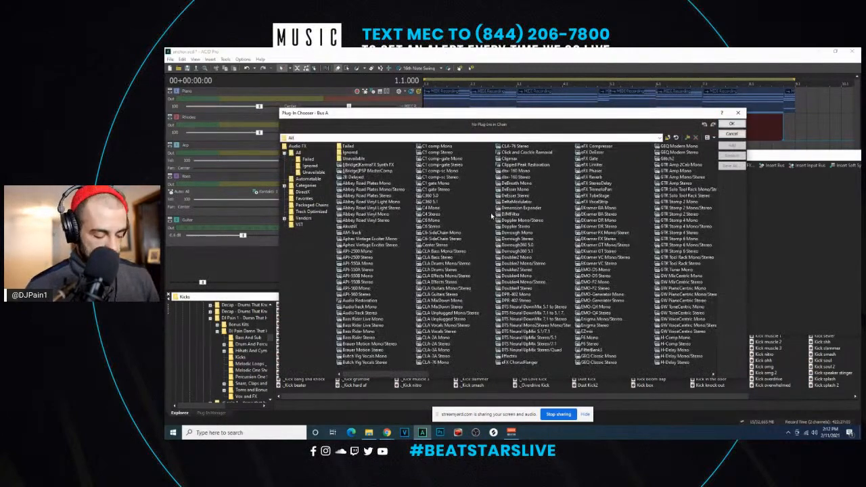
{"action": "double_click", "coordinate": [591, 270]}
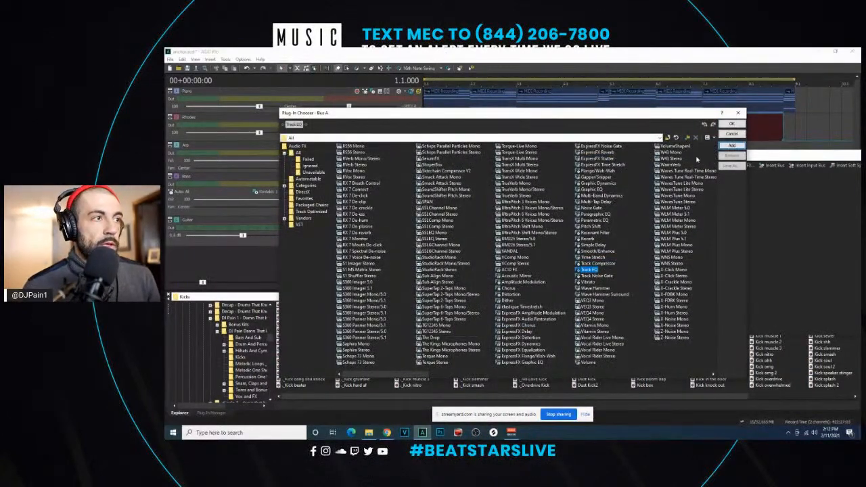
{"action": "left_click", "coordinate": [731, 124]}
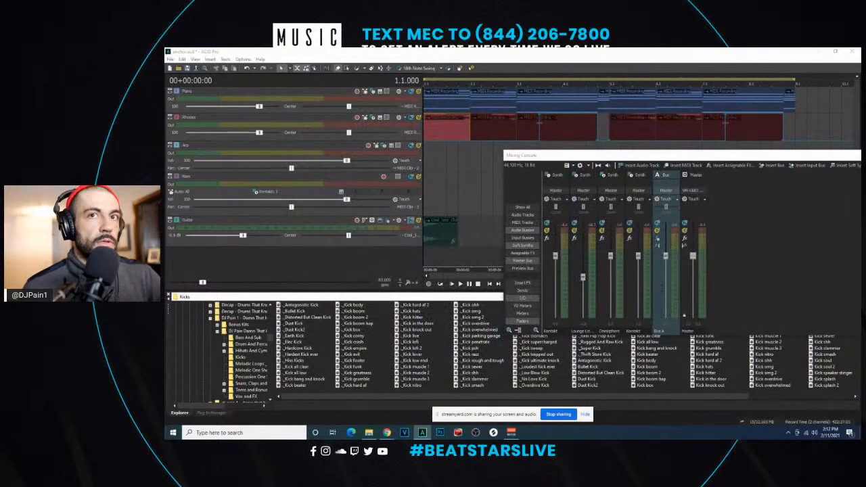
{"action": "left_click_drag", "start_coordinate": [532, 188], "coordinate": [562, 197]}
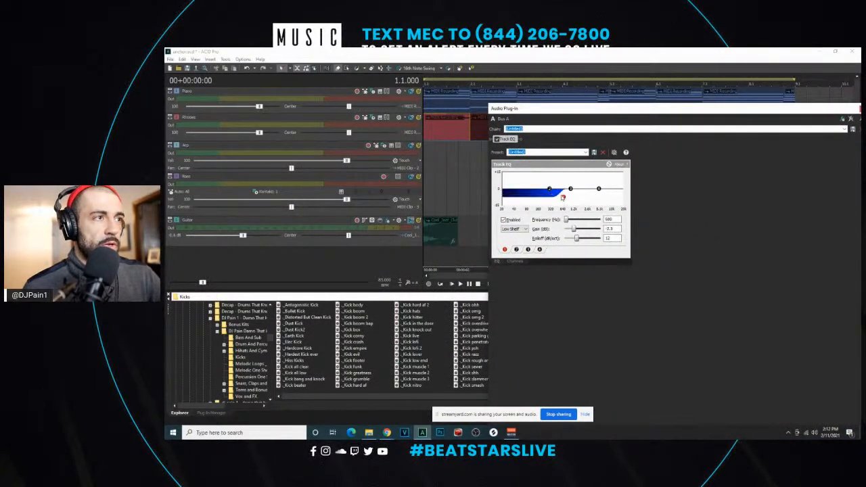
{"action": "left_click_drag", "start_coordinate": [559, 113], "coordinate": [861, 111]}
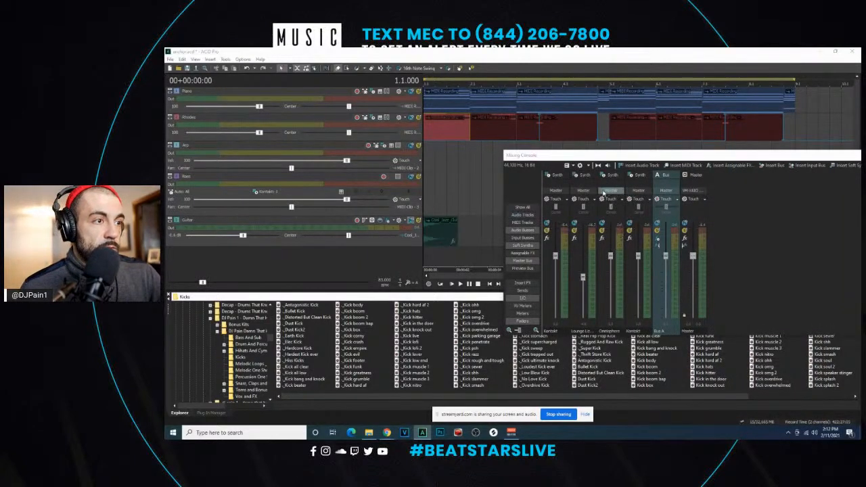
- Route the first Kontakt synth and the Rhodes synth to Bus A and move the Mixing Console aside
{"action": "left_click", "coordinate": [555, 190]}
{"action": "left_click", "coordinate": [559, 207]}
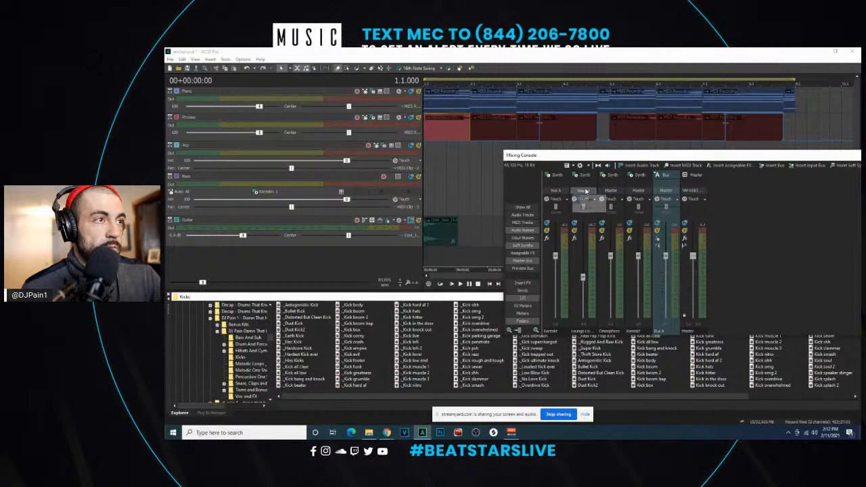
{"action": "left_click", "coordinate": [584, 191]}
{"action": "left_click", "coordinate": [587, 208]}
{"action": "left_click_drag", "start_coordinate": [595, 155], "coordinate": [861, 155]}
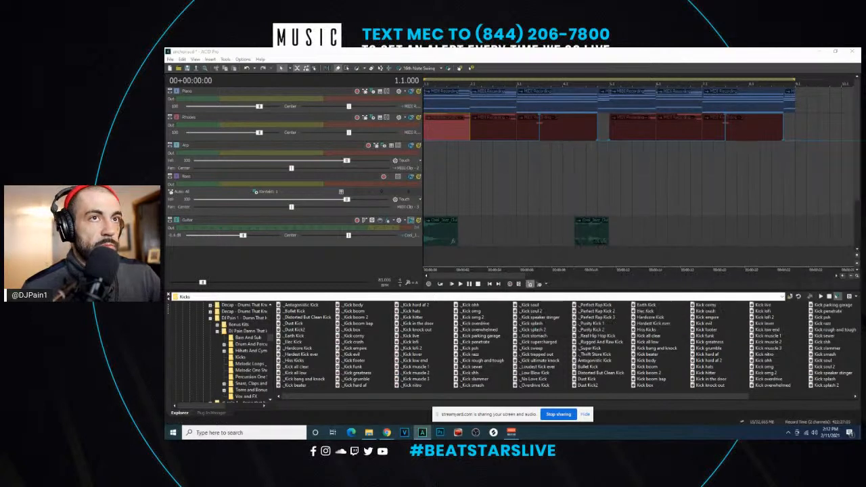
- Play the arrangement from the start to hear the piano and Rhodes through Bus A
{"action": "left_click", "coordinate": [552, 48]}
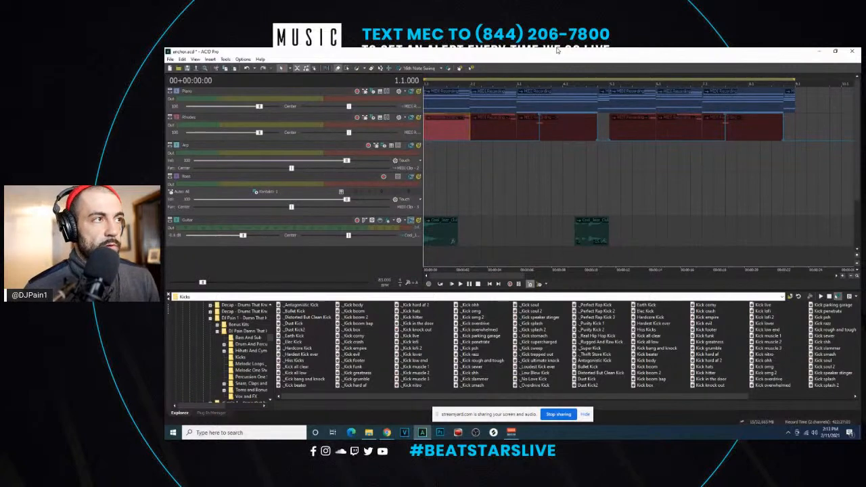
{"action": "key", "text": "space"}
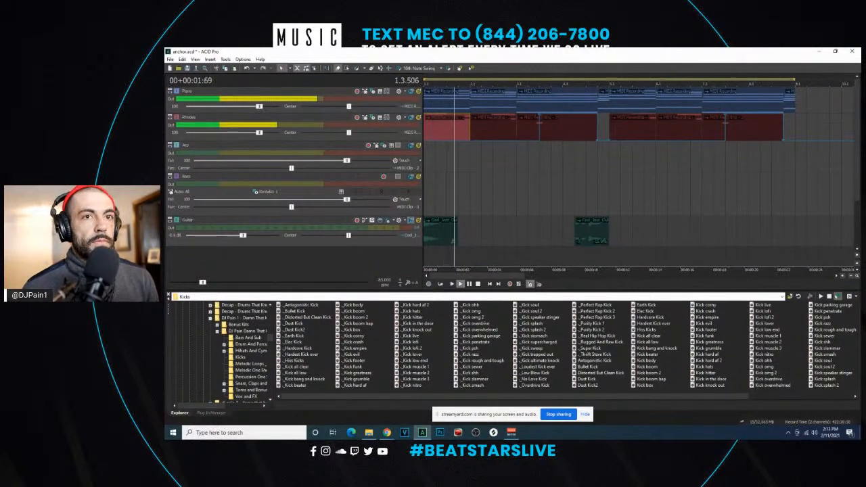
{"action": "key", "text": "space"}
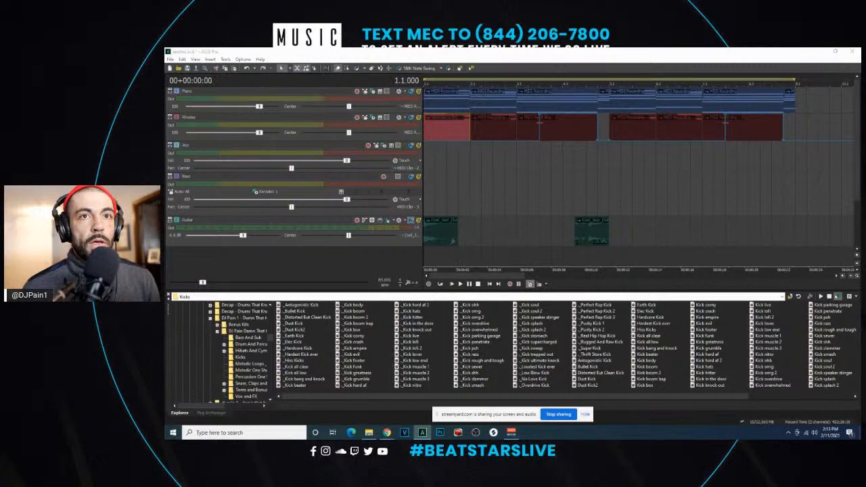
- Add the Ozone Imager 2 plug-in after the Track EQ in Bus A's effects chain
{"action": "left_click_drag", "start_coordinate": [858, 111], "coordinate": [865, 75]}
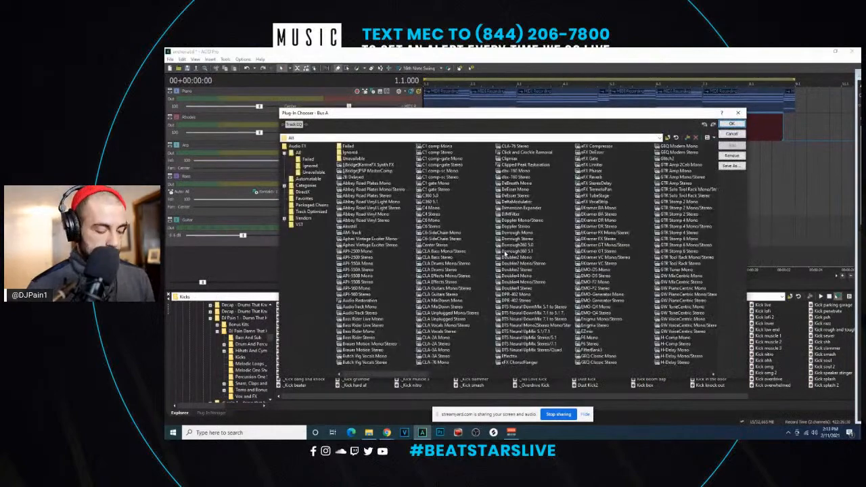
{"action": "left_click", "coordinate": [504, 253]}
{"action": "type", "text": "oz"}
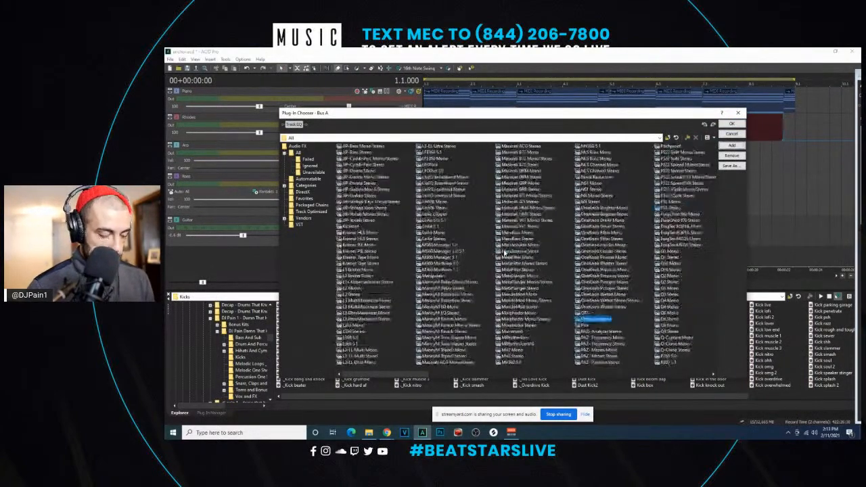
{"action": "left_click", "coordinate": [733, 124]}
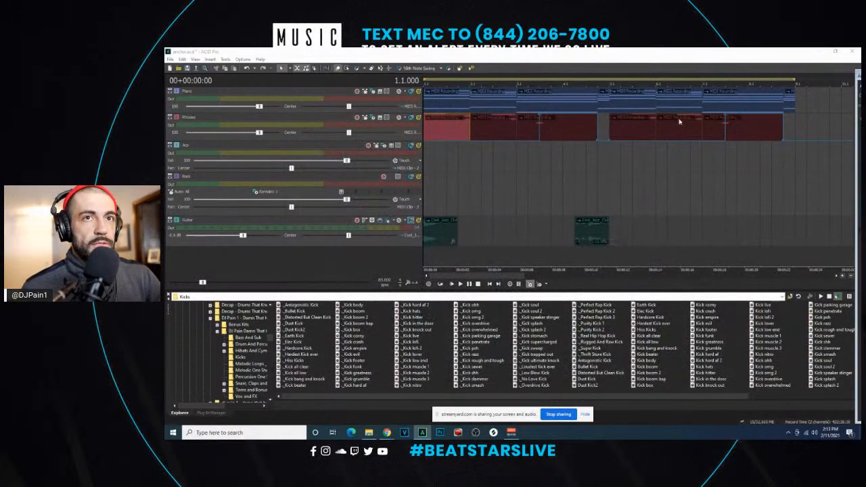
{"action": "left_click_drag", "start_coordinate": [584, 142], "coordinate": [618, 115]}
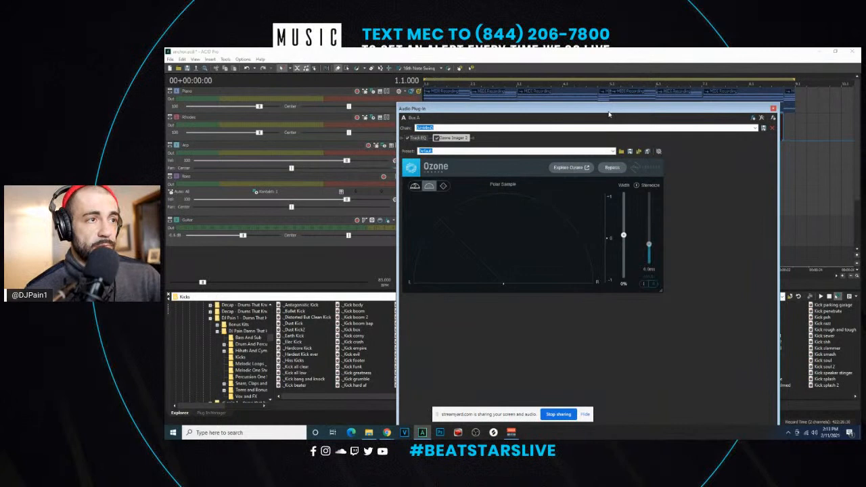
- Raise the Ozone Imager 2 stereo width on Bus A to just over 40% and play the result
{"action": "left_click_drag", "start_coordinate": [623, 235], "coordinate": [624, 219]}
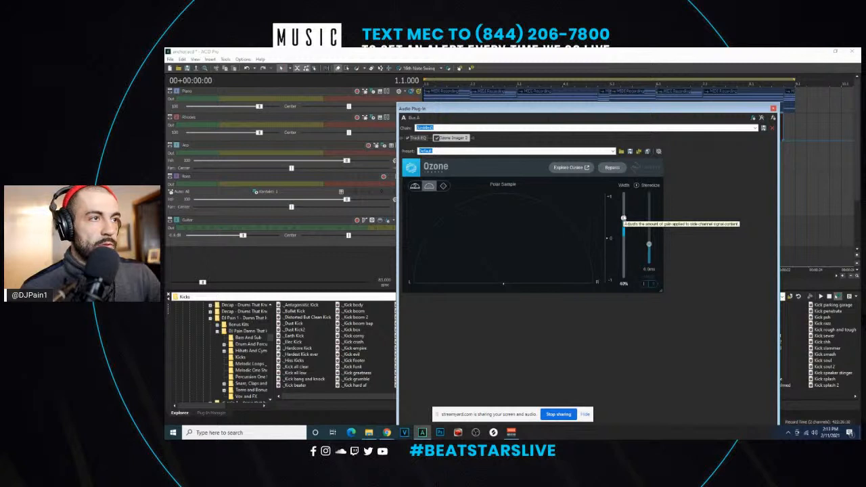
{"action": "mouse_move", "coordinate": [623, 218]}
{"action": "left_mouse_down"}
{"action": "mouse_move", "coordinate": [627, 284]}
{"action": "mouse_move", "coordinate": [623, 216]}
{"action": "left_mouse_up"}
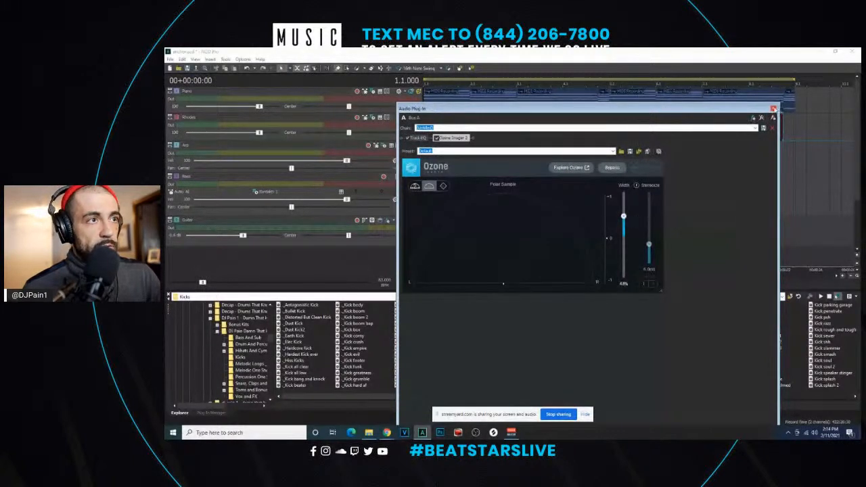
{"action": "left_click", "coordinate": [773, 109]}
{"action": "left_click", "coordinate": [460, 283]}
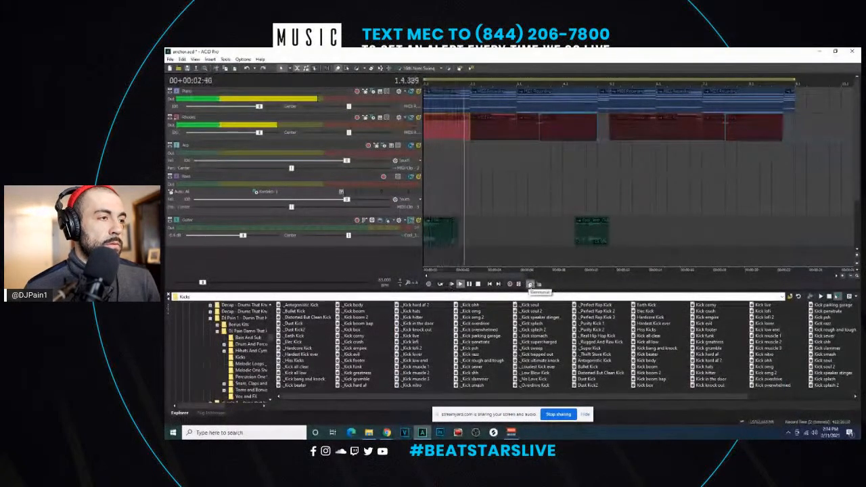
{"action": "key", "text": "space"}
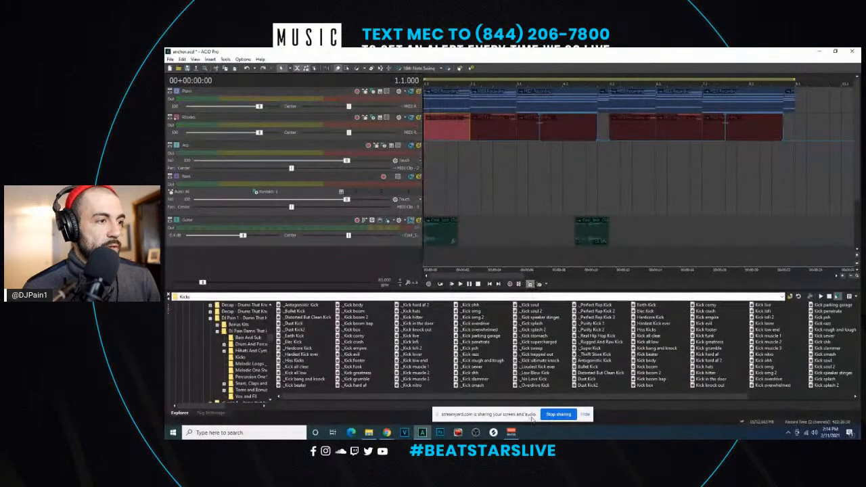
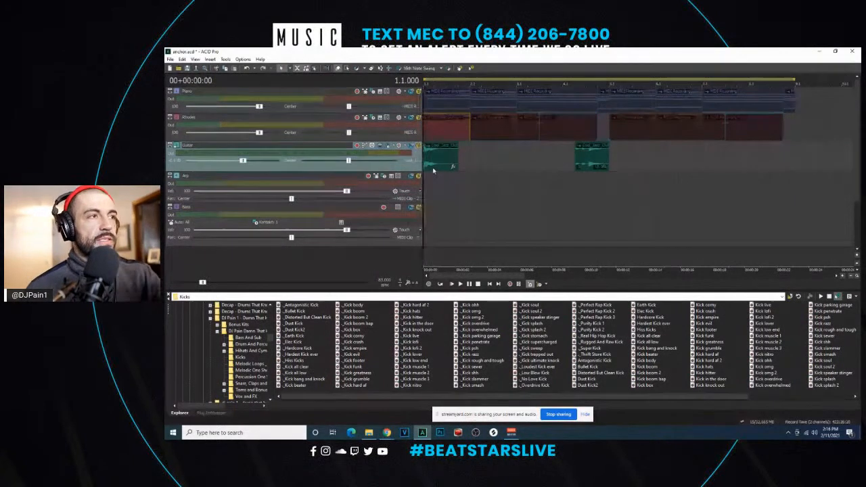
- Play the Guitar track's clips at 1.1 and 4.2 to check how they fit with the piano and Rhodes
{"action": "scroll", "coordinate": [433, 171], "scroll_direction": "up", "scroll_amount": 2}
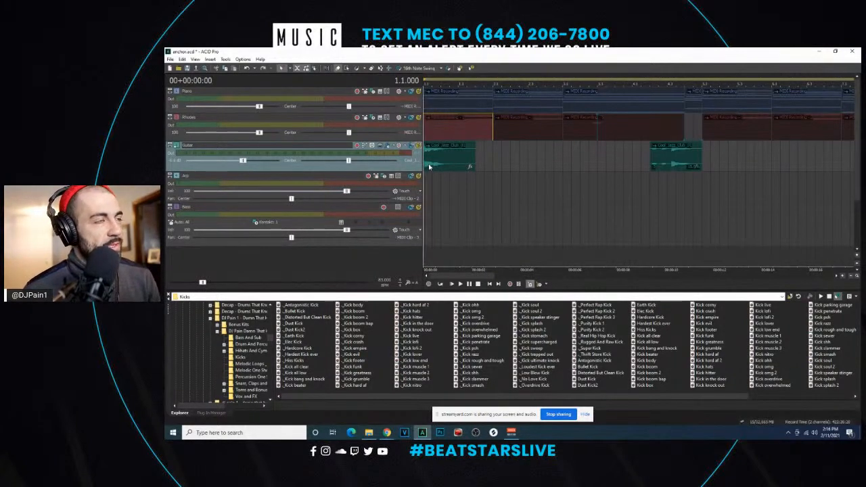
{"action": "scroll", "coordinate": [439, 138], "scroll_direction": "up", "scroll_amount": 1}
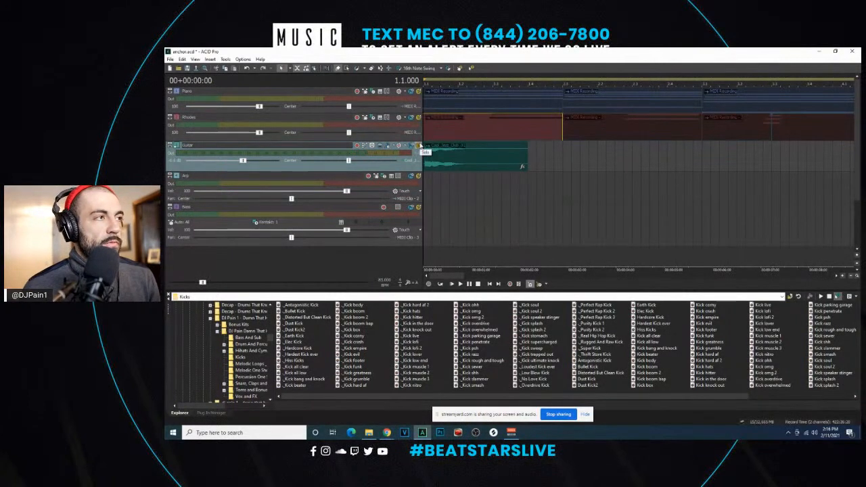
{"action": "scroll", "coordinate": [433, 155], "scroll_direction": "down", "scroll_amount": 2}
{"action": "left_click", "coordinate": [439, 166]}
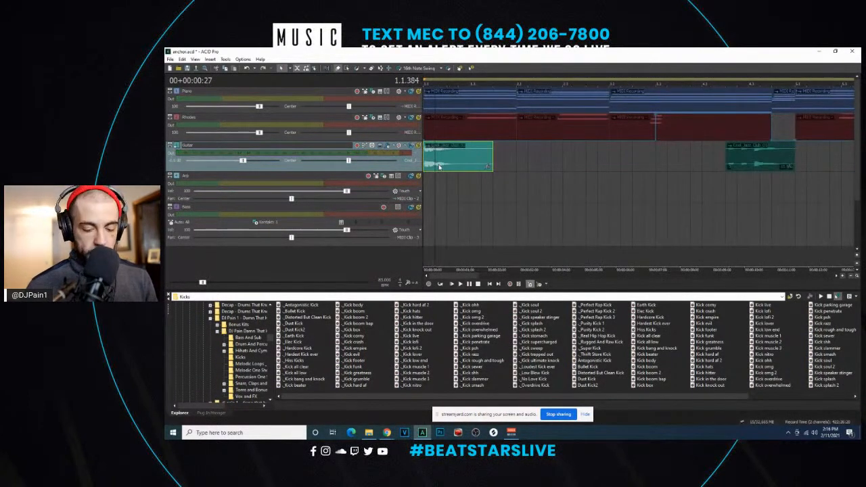
{"action": "key", "text": "space"}
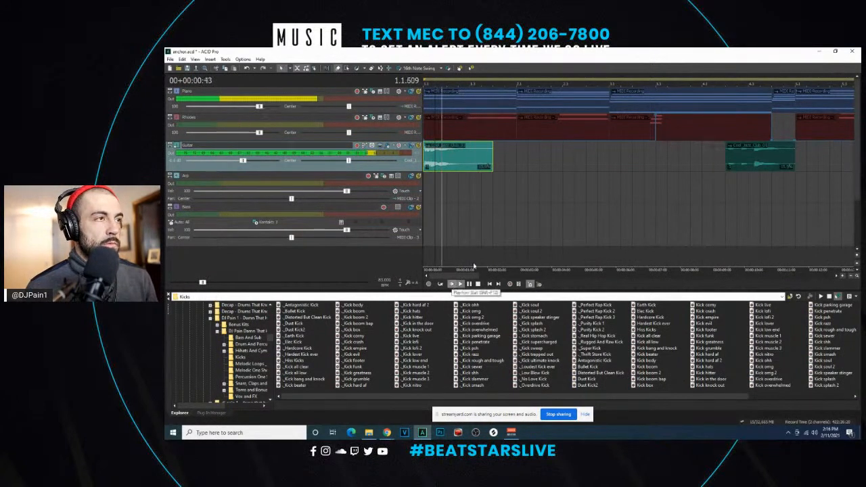
{"action": "left_click", "coordinate": [730, 165]}
{"action": "key", "text": "space"}
{"action": "key", "text": "space"}
{"action": "scroll", "coordinate": [730, 166], "scroll_direction": "down", "scroll_amount": 2}
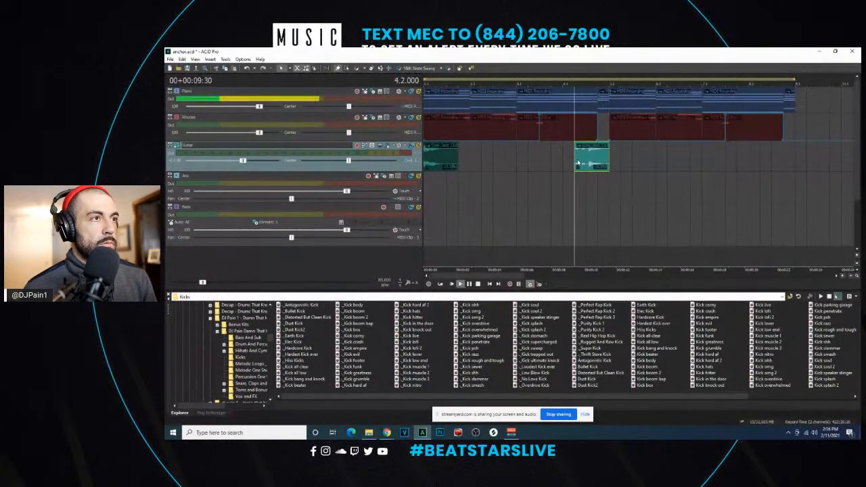
- Play the arrangement from the start and lower the Guitar track's volume slightly
{"action": "left_click", "coordinate": [428, 162]}
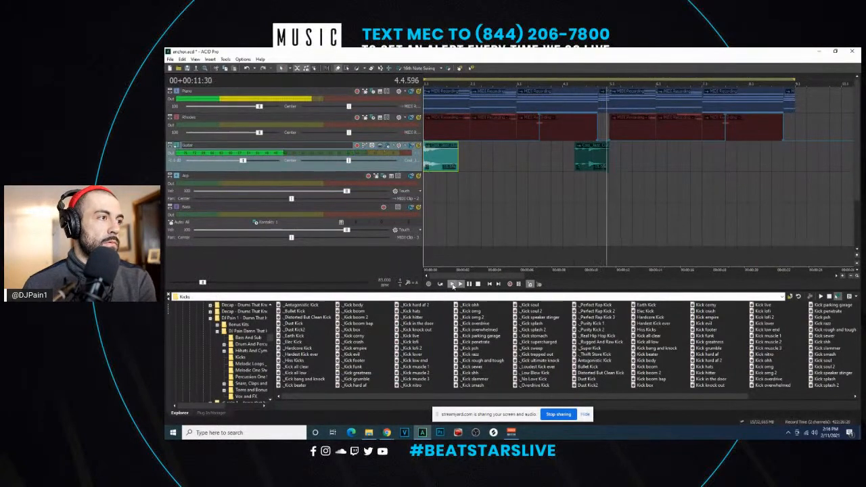
{"action": "left_click", "coordinate": [453, 285]}
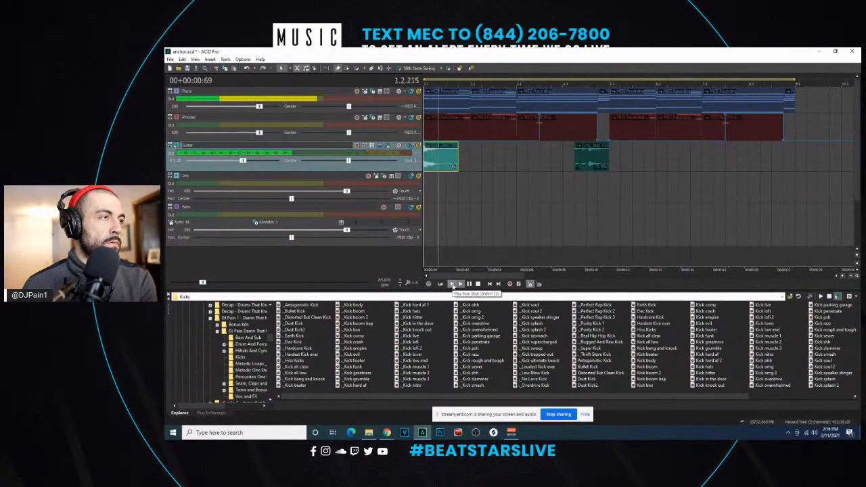
{"action": "left_click_drag", "start_coordinate": [243, 160], "coordinate": [228, 162]}
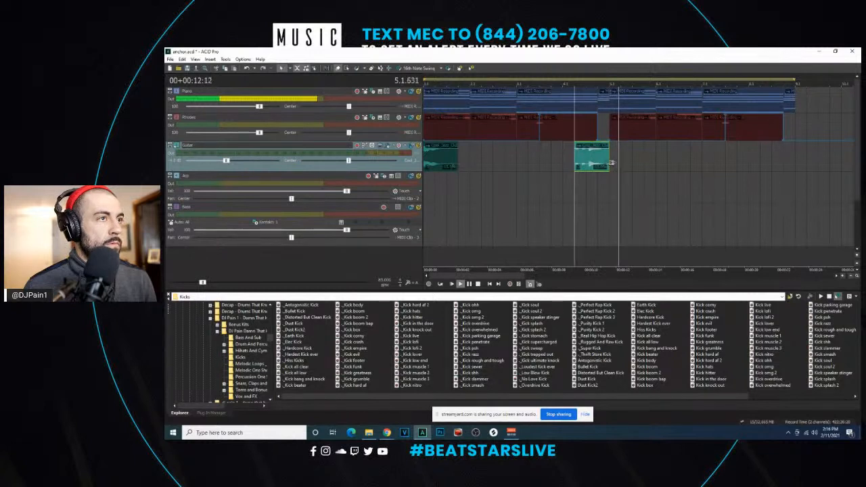
- Draw a Guitar clip from 5.1 to 8.4, play it from 7.1 and split it there
{"action": "left_click_drag", "start_coordinate": [610, 162], "coordinate": [783, 162]}
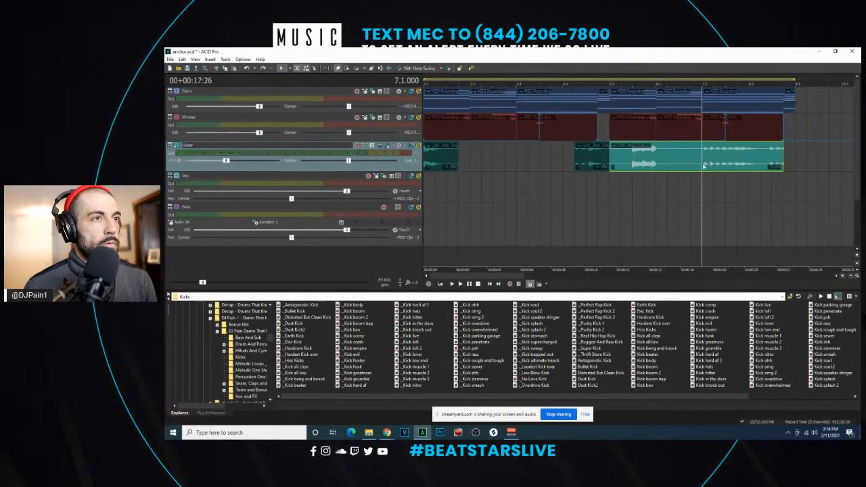
{"action": "key", "text": "space"}
{"action": "scroll", "coordinate": [703, 166], "scroll_direction": "up", "scroll_amount": 4}
{"action": "scroll", "coordinate": [701, 166], "scroll_direction": "down", "scroll_amount": 2}
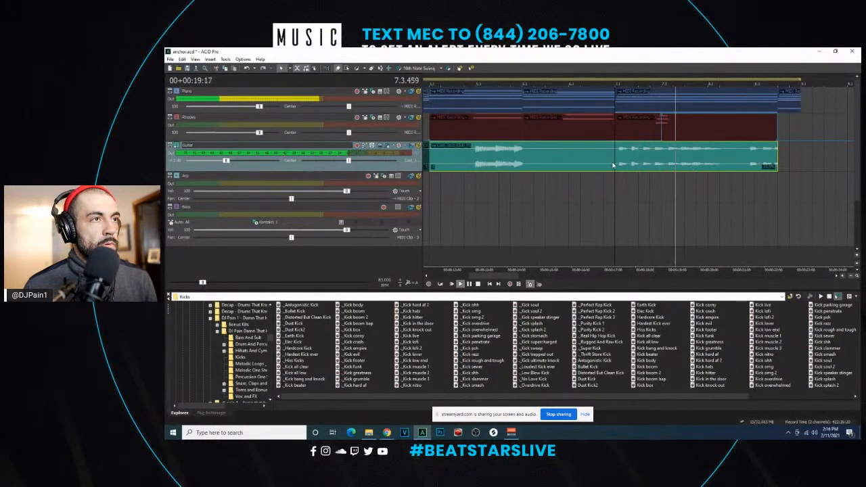
{"action": "scroll", "coordinate": [619, 166], "scroll_direction": "up", "scroll_amount": 2}
{"action": "scroll", "coordinate": [661, 156], "scroll_direction": "down", "scroll_amount": 4}
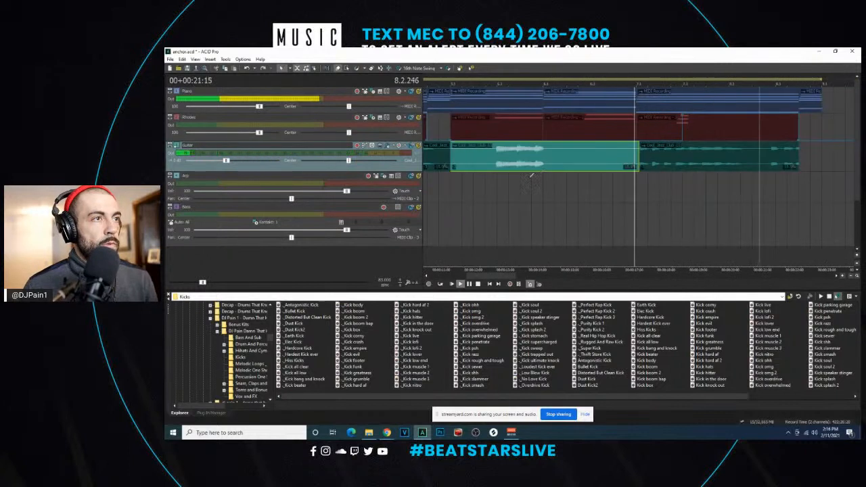
- Delete the Guitar section before the split at 7.1 and move the remaining section back to 6.3
{"action": "left_click", "coordinate": [551, 187]}
{"action": "scroll", "coordinate": [595, 169], "scroll_direction": "down", "scroll_amount": 2}
{"action": "left_click", "coordinate": [597, 166]}
{"action": "key", "text": "Delete"}
{"action": "key", "text": "space"}
{"action": "left_click_drag", "start_coordinate": [639, 164], "coordinate": [620, 165]}
{"action": "scroll", "coordinate": [621, 165], "scroll_direction": "up", "scroll_amount": 4}
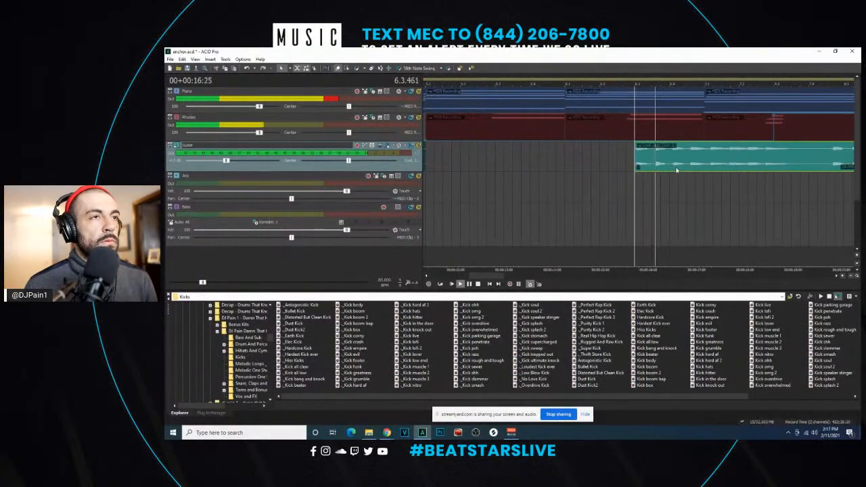
- Play the Guitar clip at 6.3, split it just after 7.1 and delete the tail
{"action": "left_click_drag", "start_coordinate": [675, 166], "coordinate": [669, 166]}
{"action": "key", "text": "space"}
{"action": "key", "text": "space"}
{"action": "left_click", "coordinate": [705, 163]}
{"action": "scroll", "coordinate": [706, 163], "scroll_direction": "up", "scroll_amount": 3}
{"action": "left_click", "coordinate": [659, 164]}
{"action": "key", "text": "space"}
{"action": "key", "text": "s"}
{"action": "scroll", "coordinate": [629, 164], "scroll_direction": "down", "scroll_amount": 3}
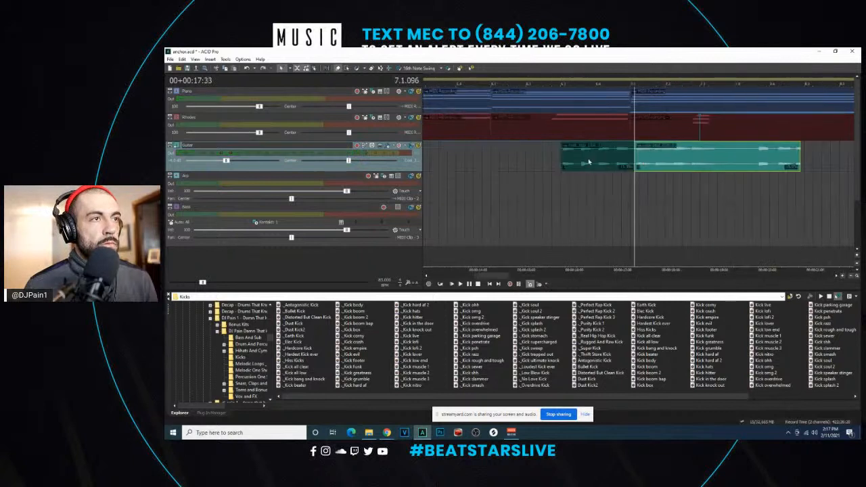
{"action": "key", "text": "Delete"}
- Split off a half-beat slice at the start of the 6.3 Guitar clip and replay the phrase from 6.3
{"action": "left_click", "coordinate": [568, 164]}
{"action": "scroll", "coordinate": [569, 165], "scroll_direction": "up", "scroll_amount": 2}
{"action": "key", "text": "space"}
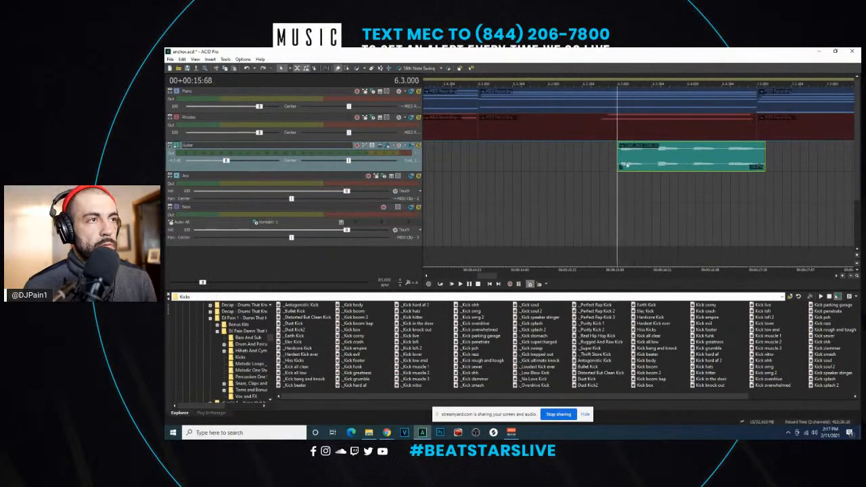
{"action": "key", "text": "s"}
{"action": "left_click", "coordinate": [616, 78]}
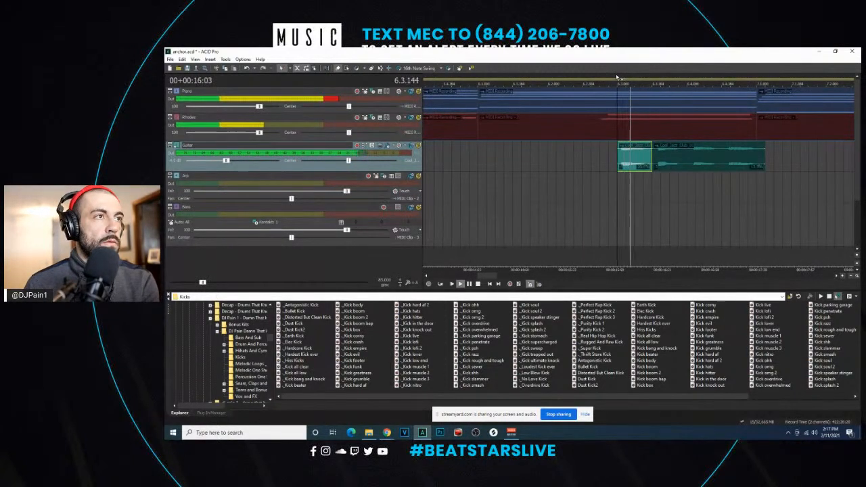
{"action": "left_click", "coordinate": [617, 78]}
{"action": "left_click", "coordinate": [617, 78]}
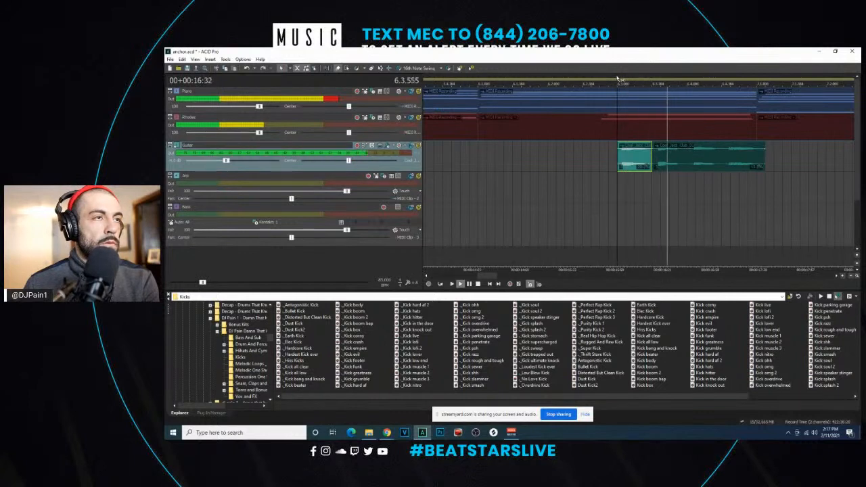
{"action": "scroll", "coordinate": [598, 122], "scroll_direction": "down", "scroll_amount": 2}
{"action": "left_click", "coordinate": [562, 80]}
{"action": "left_click", "coordinate": [562, 80]}
{"action": "left_click", "coordinate": [561, 80]}
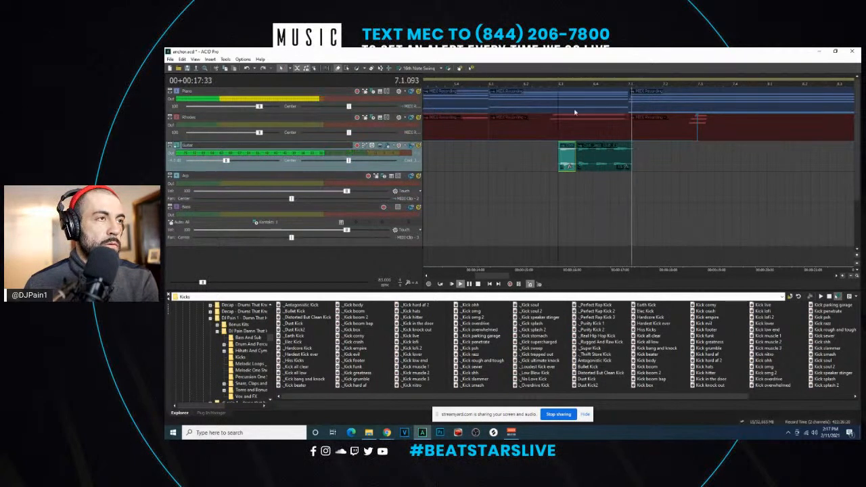
- Move the half-beat Guitar slice half a beat later, over the start of the next slice, and play from 6.3
{"action": "left_click", "coordinate": [585, 161]}
{"action": "left_click_drag", "start_coordinate": [566, 157], "coordinate": [583, 158]}
{"action": "left_click", "coordinate": [560, 155]}
{"action": "key", "text": "space"}
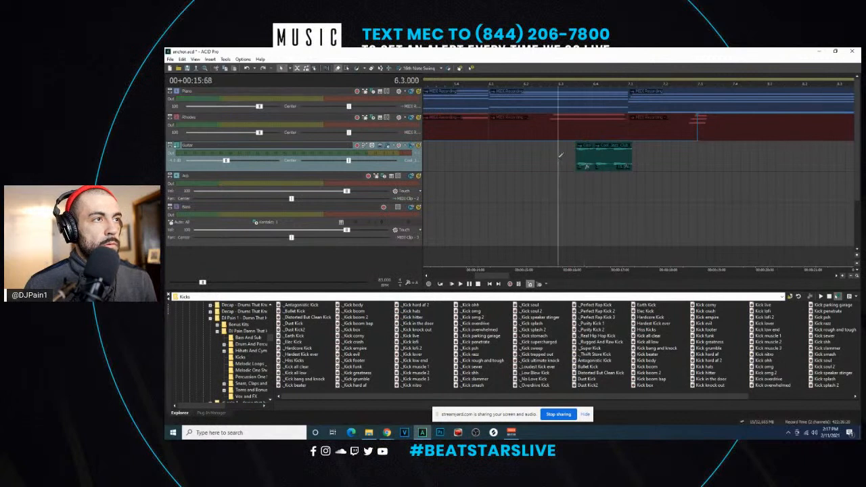
{"action": "key", "text": "space"}
{"action": "scroll", "coordinate": [631, 175], "scroll_direction": "down", "scroll_amount": 3}
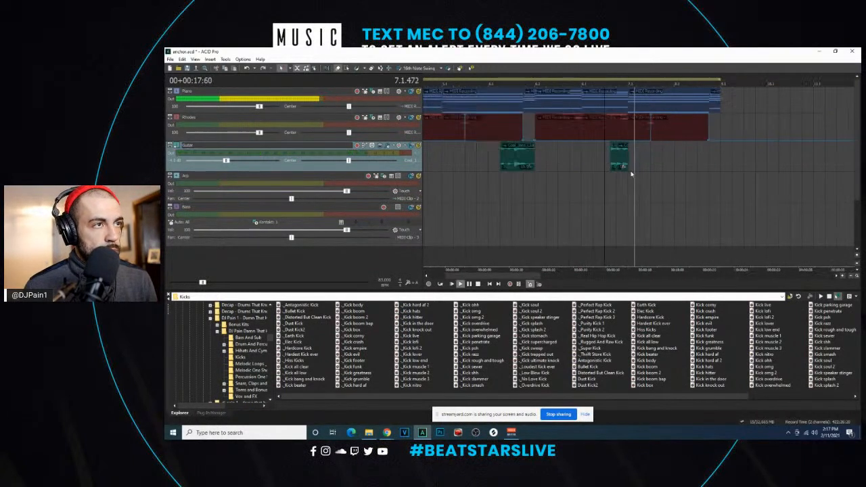
- Extend the Guitar clip past 7.1, split it at 7.1 and lengthen the new clip well beyond the arrangement's end
{"action": "left_click_drag", "start_coordinate": [628, 164], "coordinate": [696, 163]}
{"action": "left_click", "coordinate": [630, 160]}
{"action": "key", "text": "s"}
{"action": "key", "text": "space"}
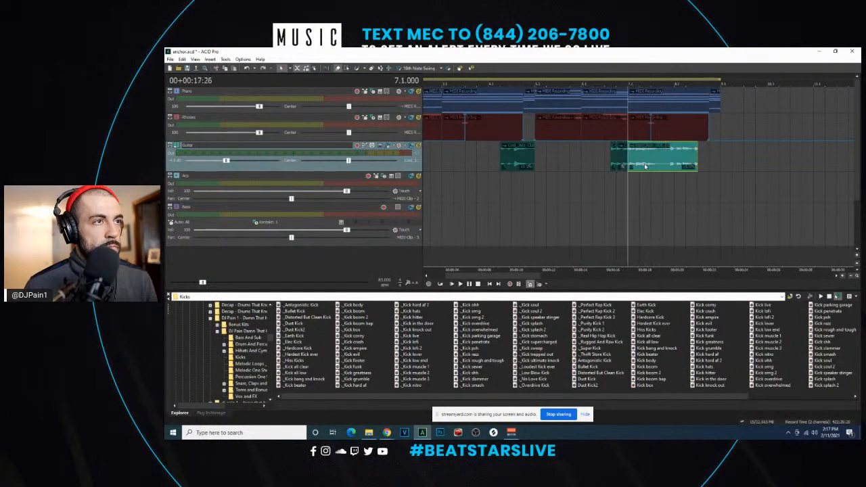
{"action": "key", "text": "space"}
{"action": "left_click_drag", "start_coordinate": [697, 164], "coordinate": [852, 166]}
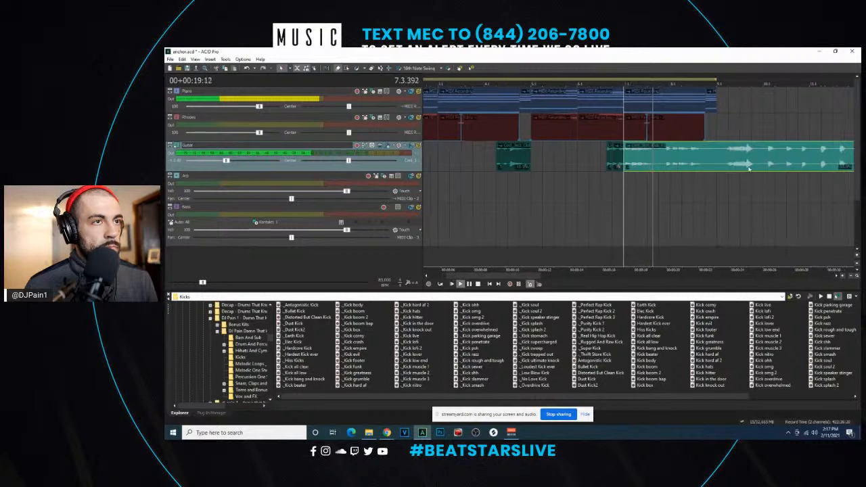
- Cut out the opening part of the Guitar clip at 7.1 and move the remainder back to 7.1
{"action": "scroll", "coordinate": [677, 174], "scroll_direction": "up", "scroll_amount": 2}
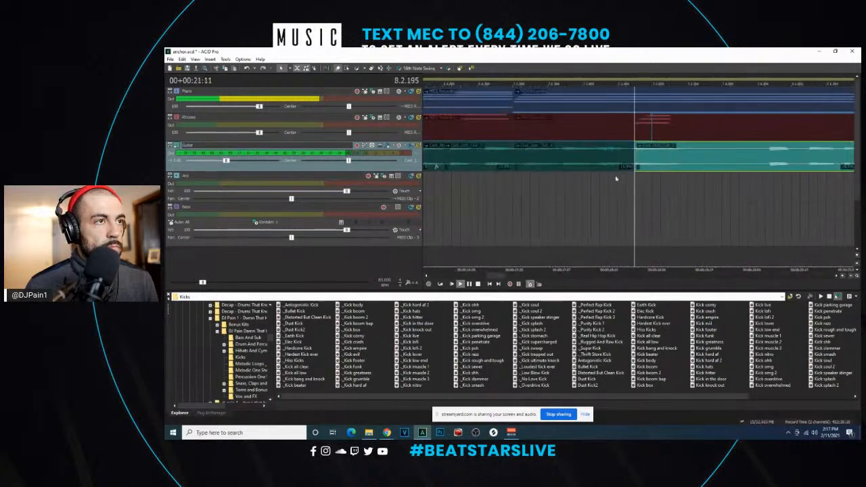
{"action": "scroll", "coordinate": [609, 175], "scroll_direction": "down", "scroll_amount": 1}
{"action": "left_click", "coordinate": [597, 166]}
{"action": "scroll", "coordinate": [602, 168], "scroll_direction": "down", "scroll_amount": 2}
{"action": "key", "text": "Delete"}
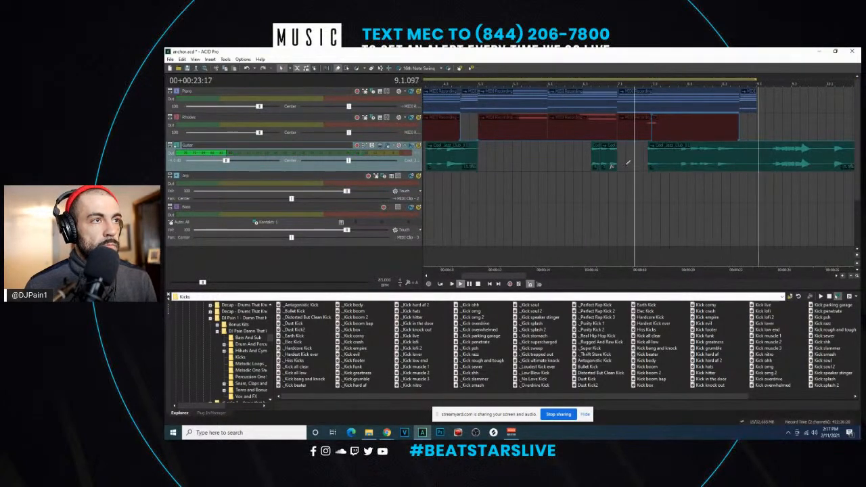
{"action": "left_click_drag", "start_coordinate": [648, 164], "coordinate": [623, 164]}
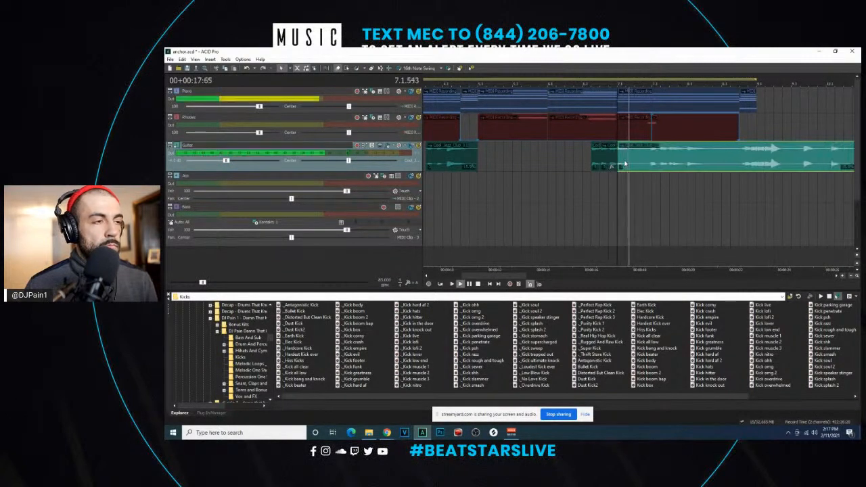
- End the Guitar clip at 7.3 by cutting out the section after it, and move the remainder to 8.3
{"action": "scroll", "coordinate": [703, 166], "scroll_direction": "up", "scroll_amount": 2}
{"action": "key", "text": "s"}
{"action": "scroll", "coordinate": [597, 163], "scroll_direction": "down", "scroll_amount": 3}
{"action": "left_click", "coordinate": [599, 163]}
{"action": "key", "text": "Delete"}
{"action": "key", "text": "space"}
{"action": "left_click_drag", "start_coordinate": [662, 169], "coordinate": [723, 167]}
{"action": "left_click", "coordinate": [696, 164]}
{"action": "key", "text": "space"}
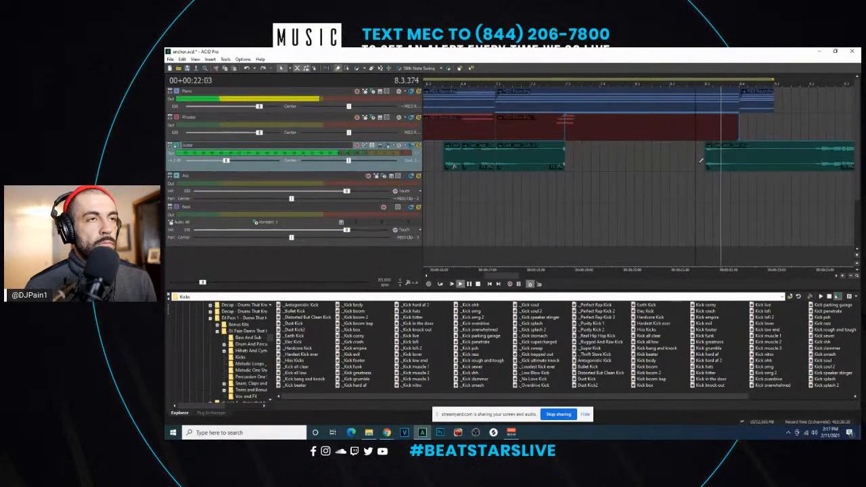
- Split the Guitar clip at 8.3 where it reaches 9.1 and delete the part beyond
{"action": "key", "text": "space"}
{"action": "key", "text": "space"}
{"action": "left_click", "coordinate": [774, 162]}
{"action": "scroll", "coordinate": [771, 159], "scroll_direction": "down", "scroll_amount": 3}
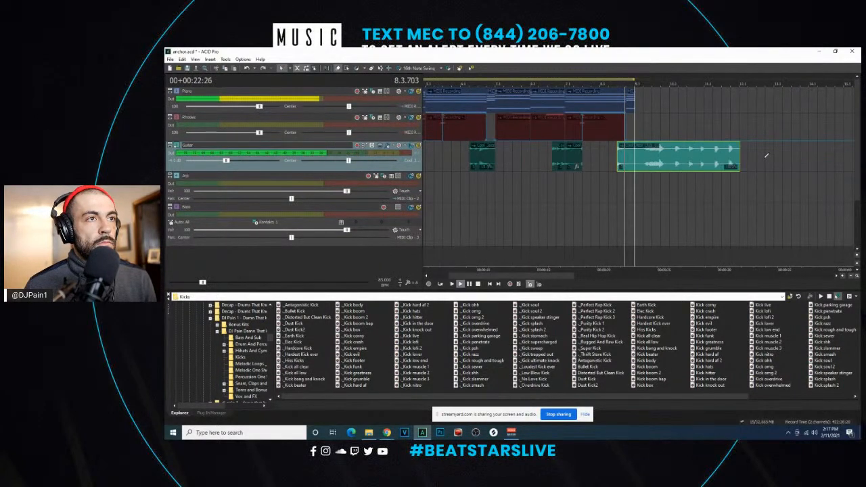
{"action": "scroll", "coordinate": [676, 158], "scroll_direction": "up", "scroll_amount": 3}
{"action": "key", "text": "s"}
{"action": "key", "text": "Delete"}
{"action": "left_click", "coordinate": [566, 167]}
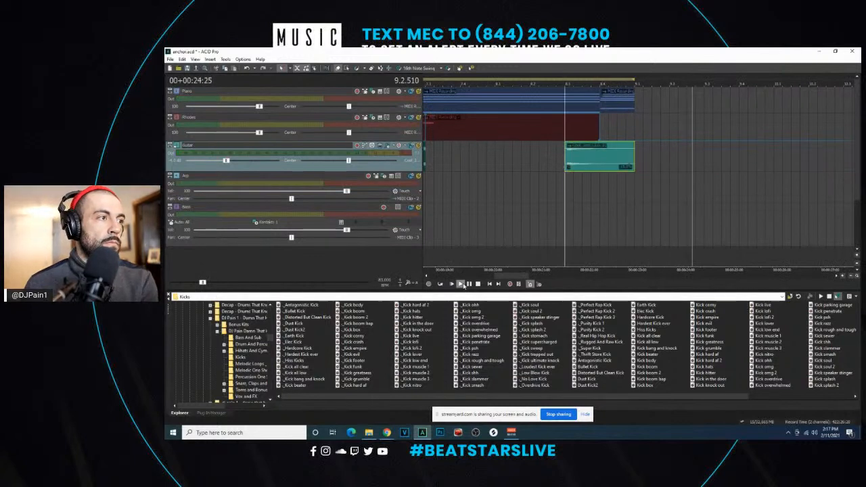
- Play the short Guitar clip at 8.3 and delete it from the arrangement
{"action": "left_click", "coordinate": [460, 284]}
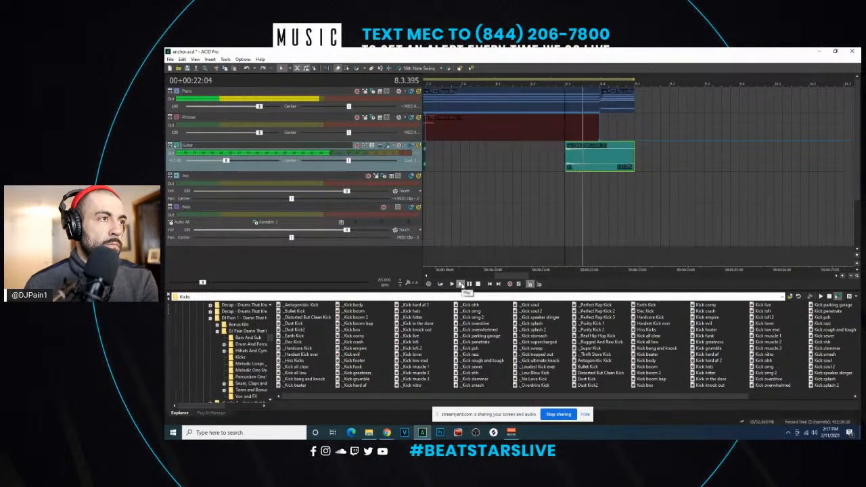
{"action": "scroll", "coordinate": [603, 169], "scroll_direction": "down", "scroll_amount": 2}
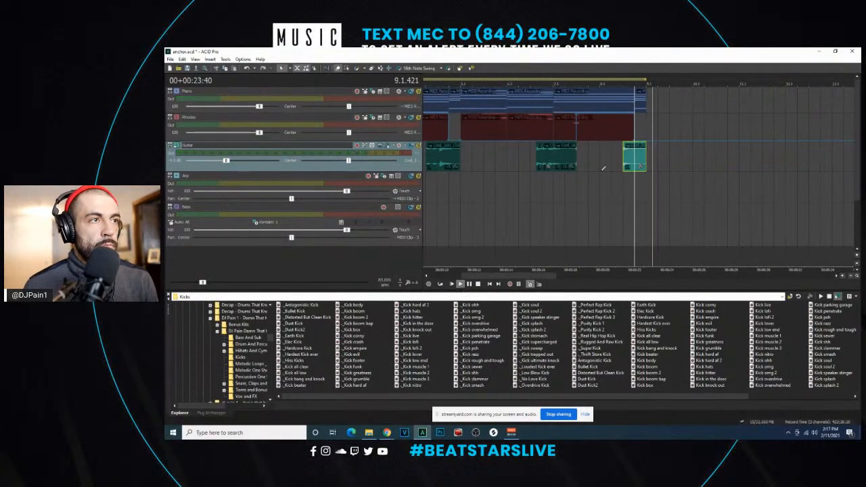
{"action": "scroll", "coordinate": [598, 196], "scroll_direction": "down", "scroll_amount": 3}
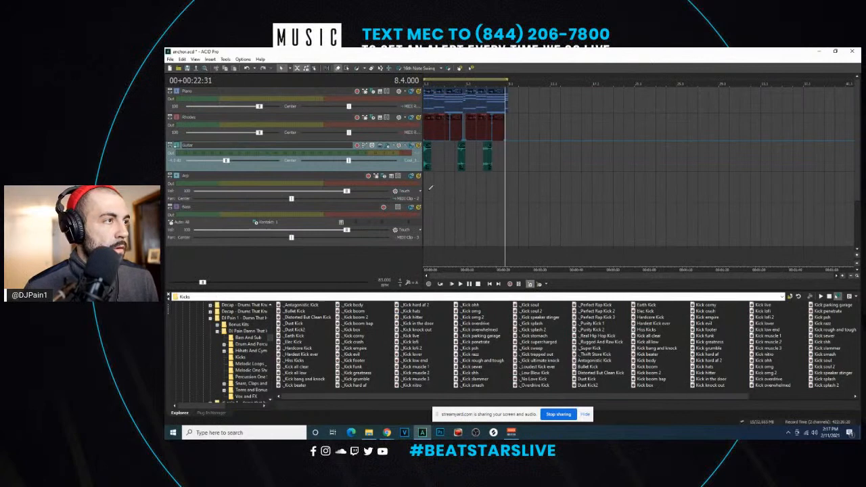
- Cut the Guitar track's low end with a Track EQ low shelf at about 620 Hz and save the project
{"action": "left_click", "coordinate": [386, 146]}
{"action": "left_click_drag", "start_coordinate": [436, 189], "coordinate": [453, 193]}
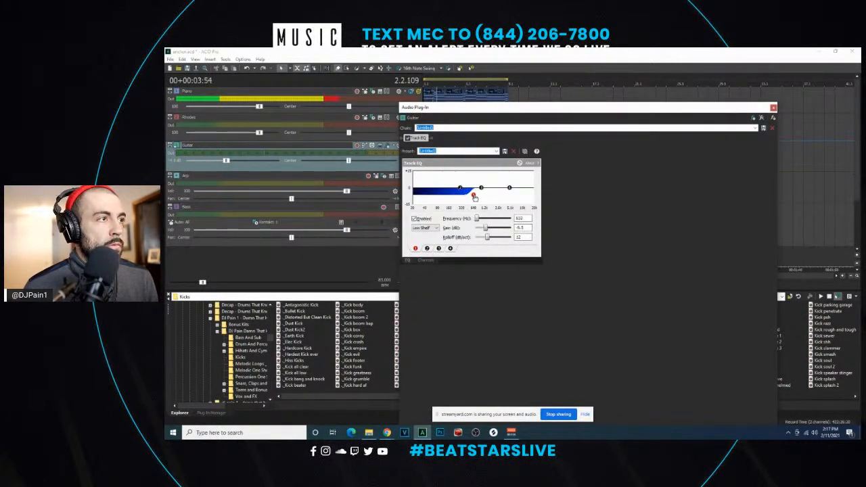
{"action": "left_click", "coordinate": [527, 50]}
{"action": "key", "text": "ctrl+s"}
- Select the Arp track and view layer A of the 80s arp 3 patch in its Omnisphere synth
{"action": "left_click", "coordinate": [485, 197]}
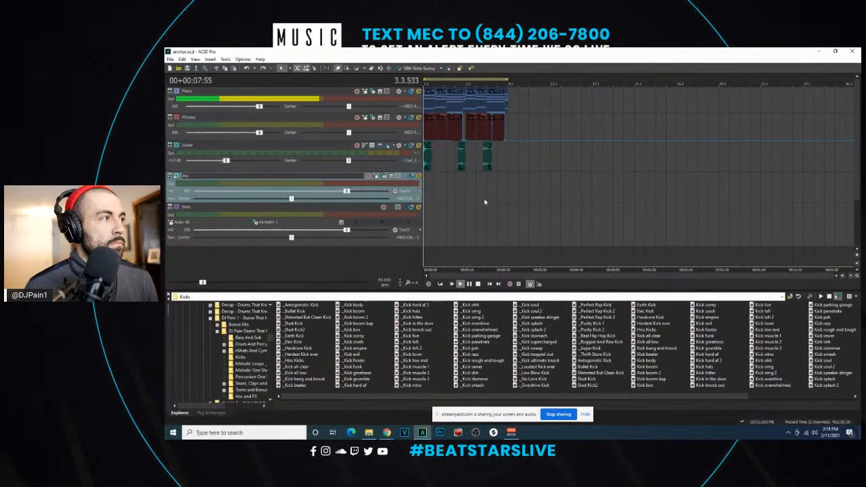
{"action": "scroll", "coordinate": [485, 198], "scroll_direction": "up", "scroll_amount": 4}
{"action": "key", "text": "space"}
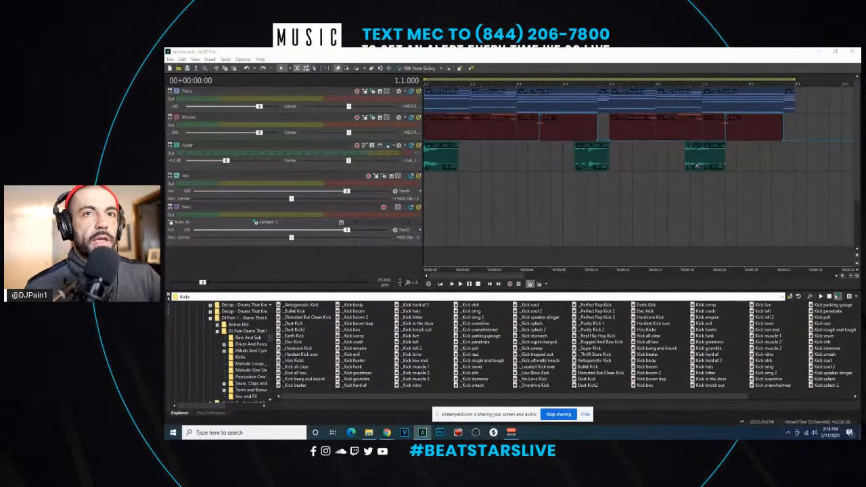
{"action": "left_click_drag", "start_coordinate": [860, 79], "coordinate": [555, 100]}
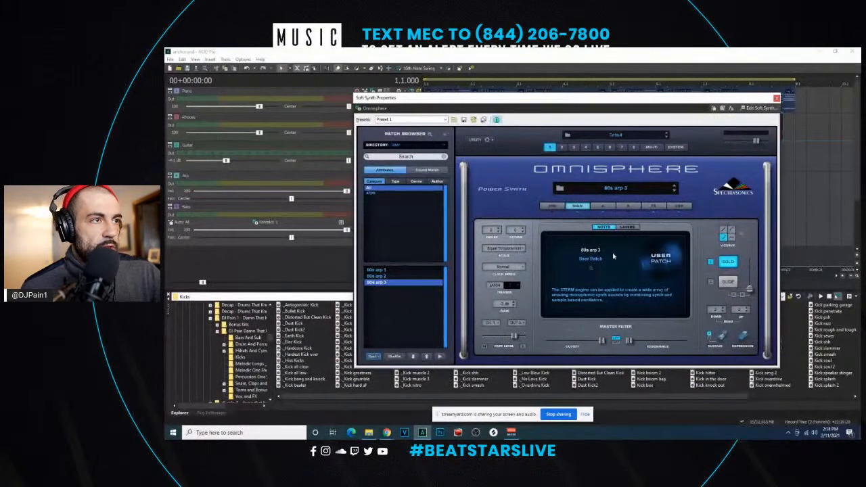
{"action": "left_click", "coordinate": [603, 206]}
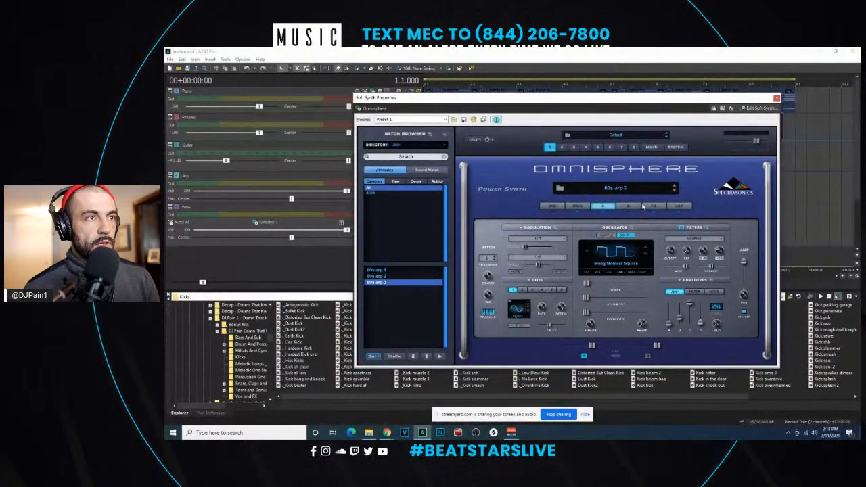
{"action": "left_click_drag", "start_coordinate": [532, 102], "coordinate": [860, 61]}
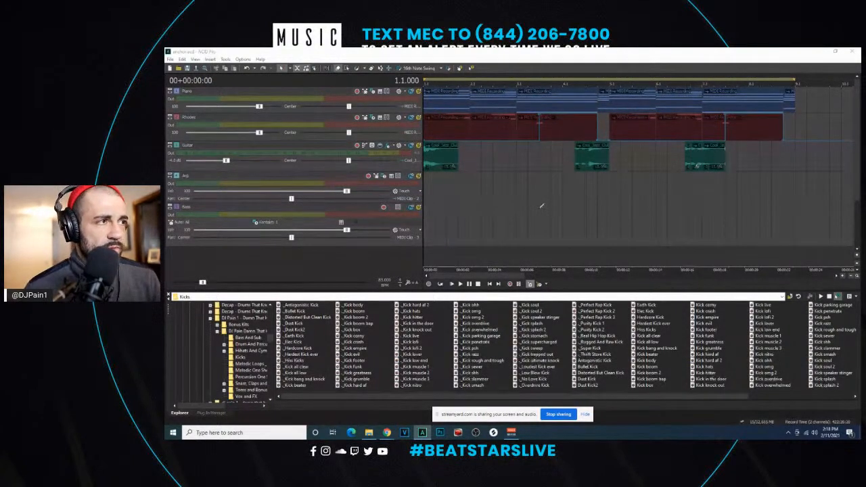
- Play the arrangement from the start with the Arp track selected, and stop playback after the fourth bar
{"action": "left_click", "coordinate": [430, 187]}
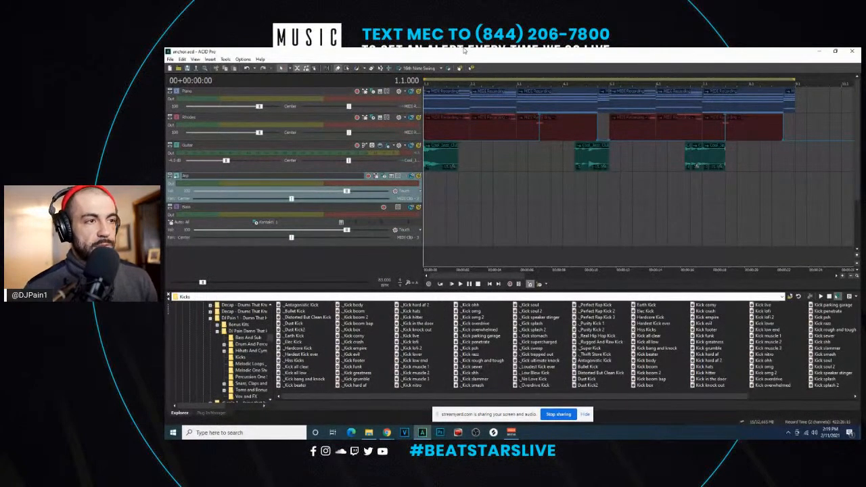
{"action": "key", "text": "space"}
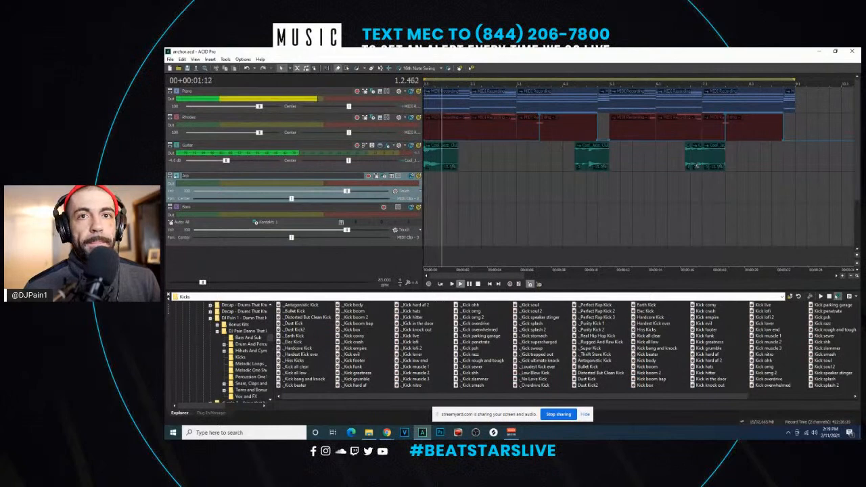
{"action": "left_click", "coordinate": [423, 231]}
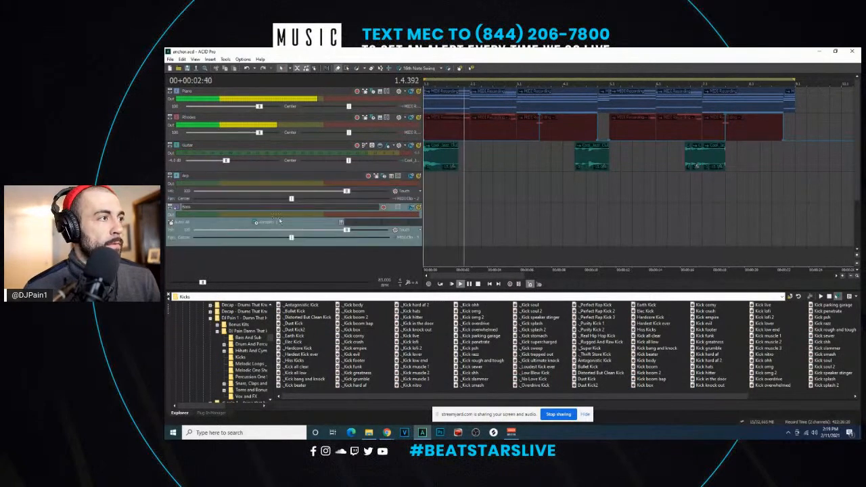
{"action": "left_click", "coordinate": [427, 186]}
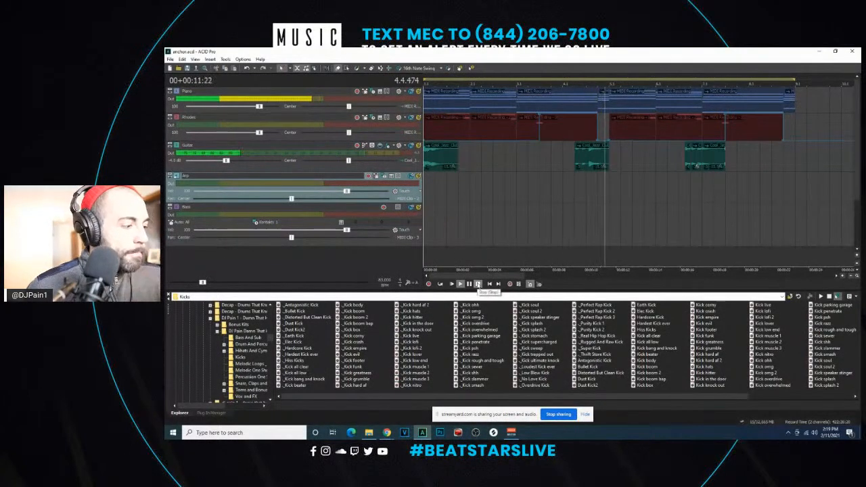
{"action": "left_click", "coordinate": [478, 284]}
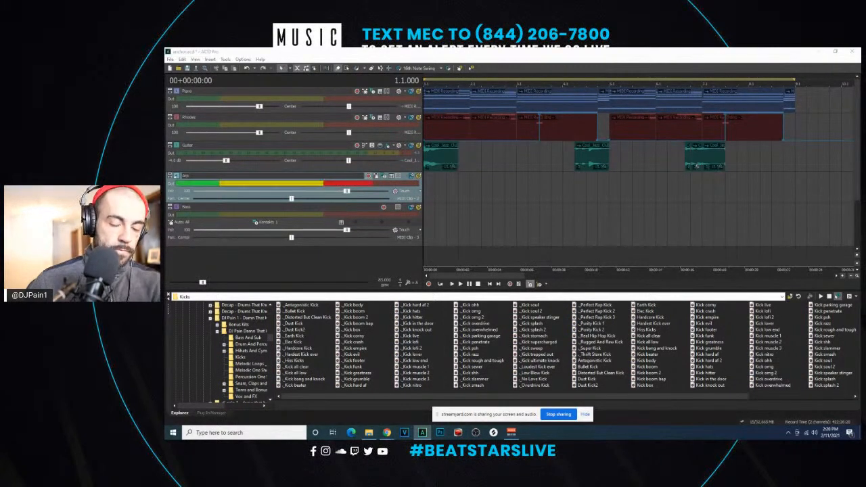
- Replay the arrangement from the start while trying out the arp sound over it
{"action": "left_click", "coordinate": [382, 51]}
{"action": "key", "text": "space"}
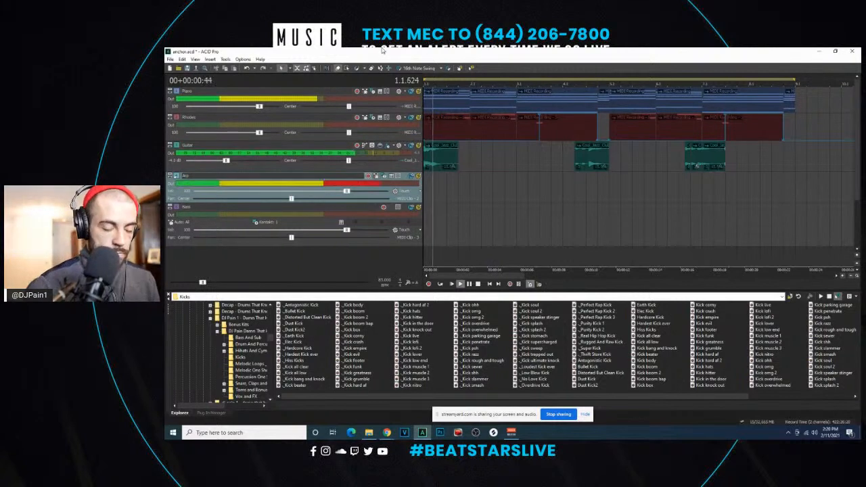
{"action": "key", "text": "space"}
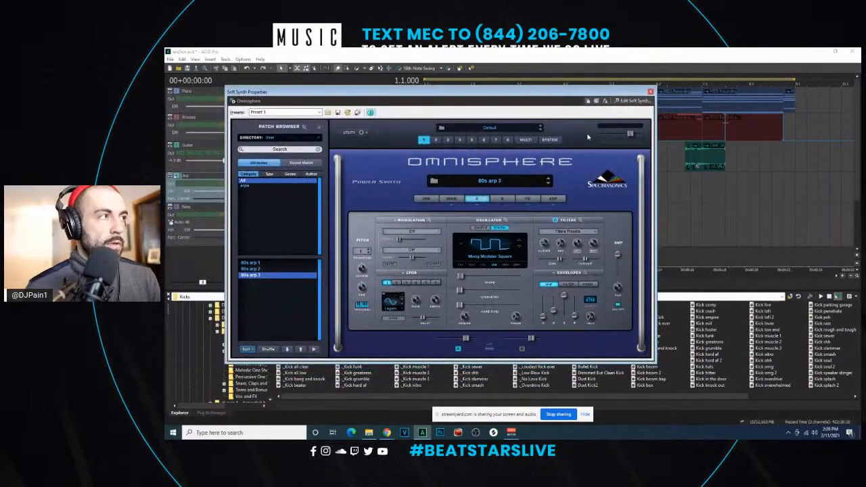
- Set the 80s arp 3 patch's arpeggiator to a 4-octave range with a 1/32 triplet clock
{"action": "left_click", "coordinate": [554, 200]}
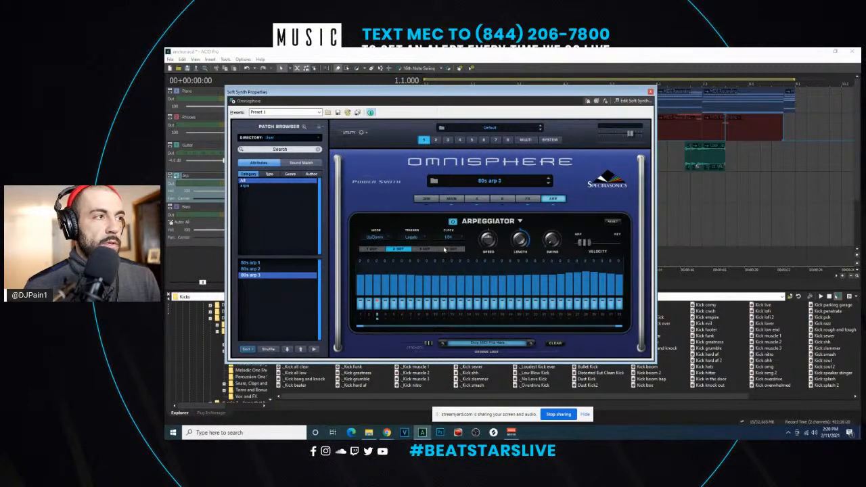
{"action": "left_click", "coordinate": [441, 249]}
{"action": "left_click", "coordinate": [448, 237]}
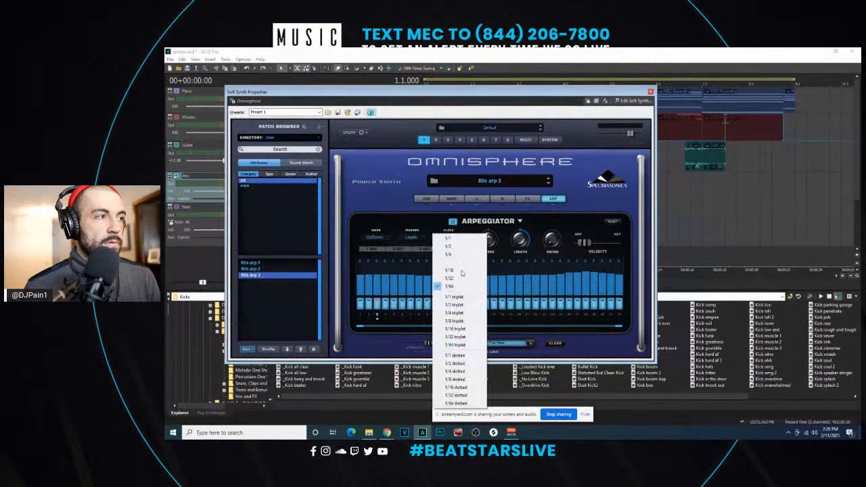
{"action": "left_click", "coordinate": [460, 338]}
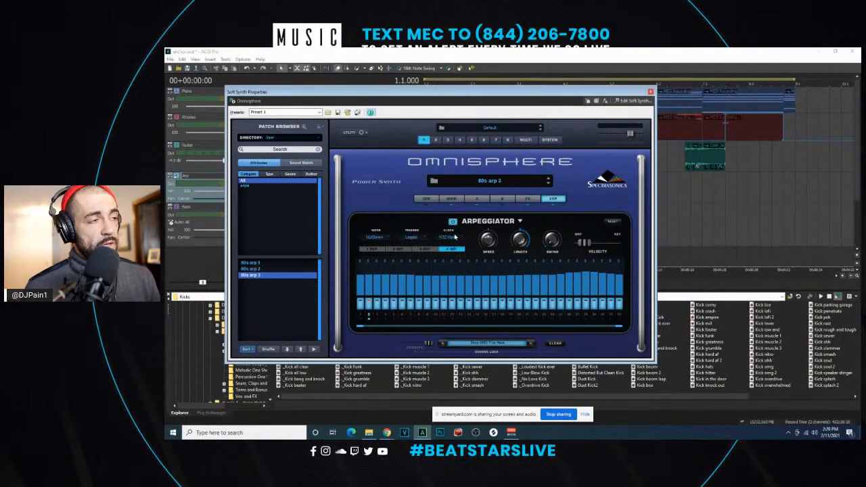
{"action": "left_click_drag", "start_coordinate": [361, 100], "coordinate": [865, 139]}
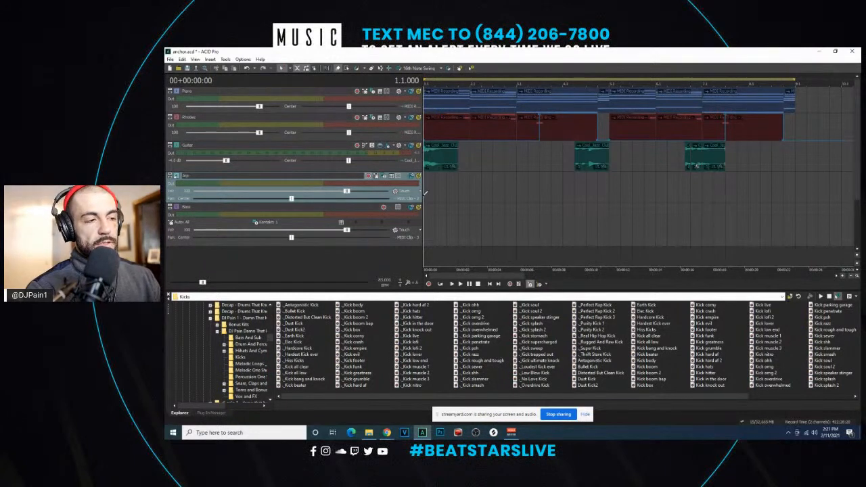
- Rehearse the arp sound over the arrangement from the start and record a short take on the Arp track
{"action": "key", "text": "space"}
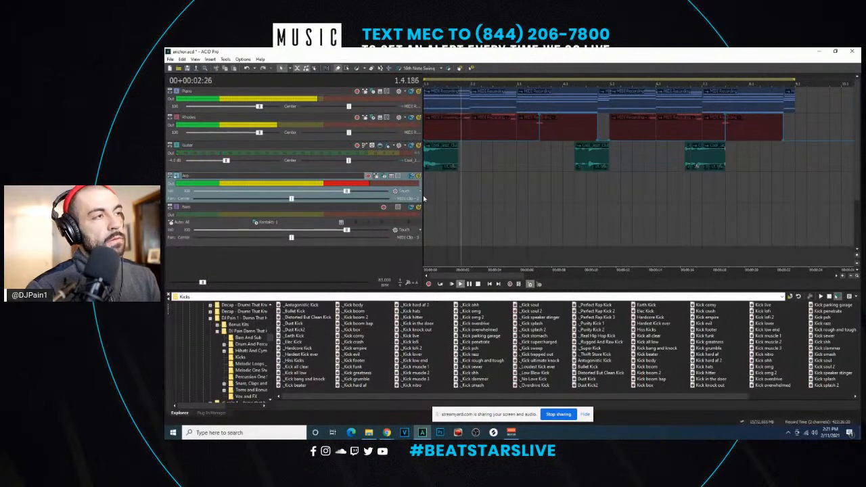
{"action": "key", "text": "space"}
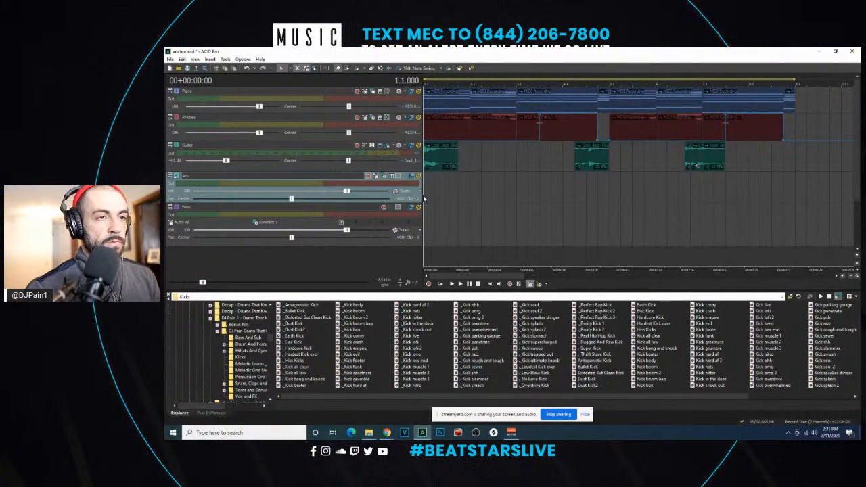
{"action": "key", "text": "space"}
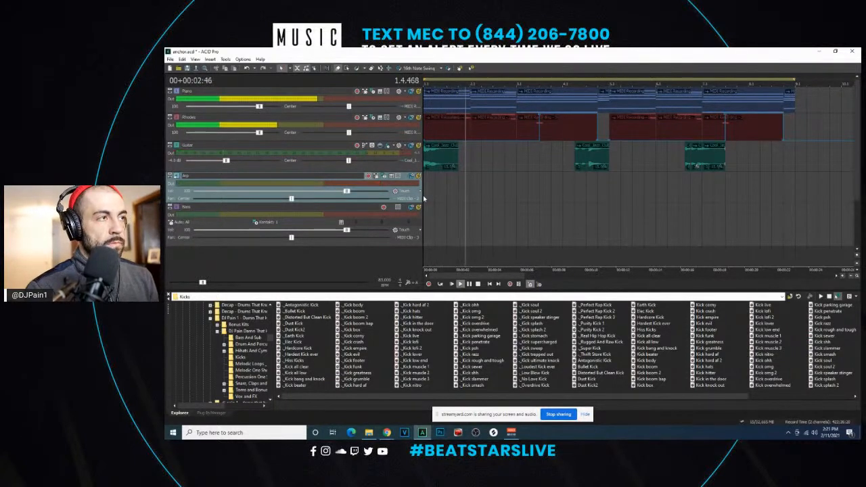
{"action": "key", "text": "space"}
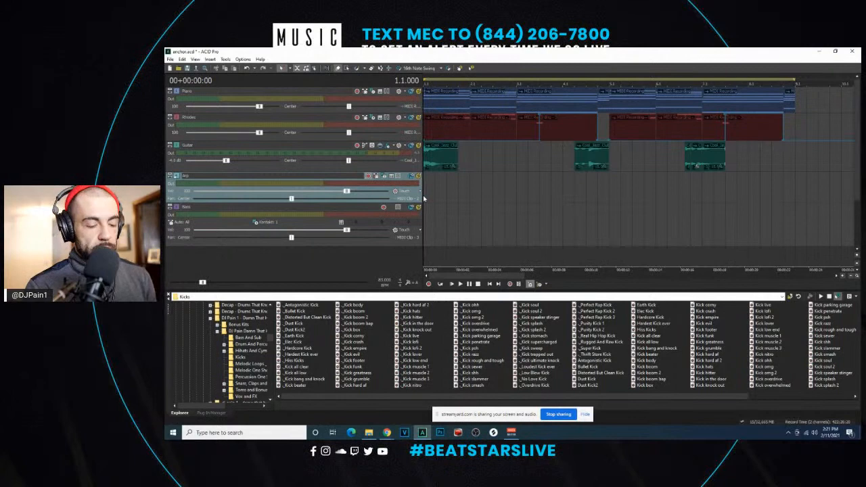
{"action": "key", "text": "space"}
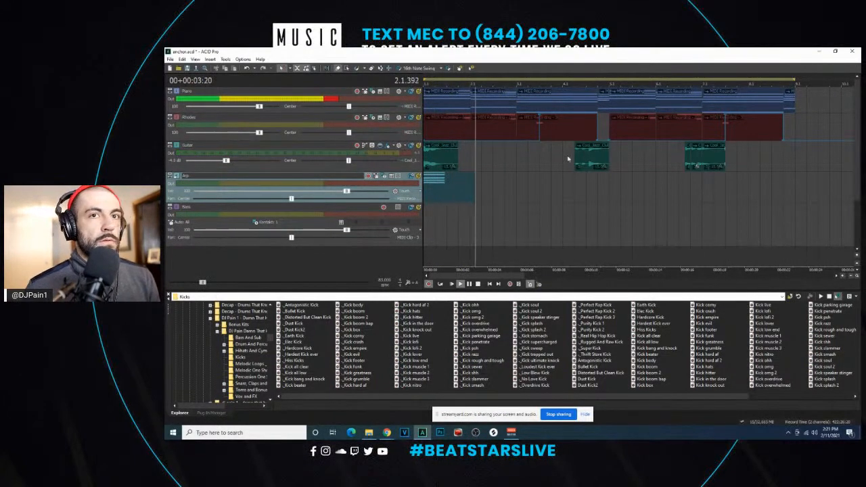
{"action": "key", "text": "space"}
- Set the right delay of the Arp patch's Radio Delay effect to 1/4 and play the arrangement from the start
{"action": "left_click_drag", "start_coordinate": [860, 91], "coordinate": [560, 74]}
{"action": "left_click", "coordinate": [685, 178]}
{"action": "left_click", "coordinate": [702, 220]}
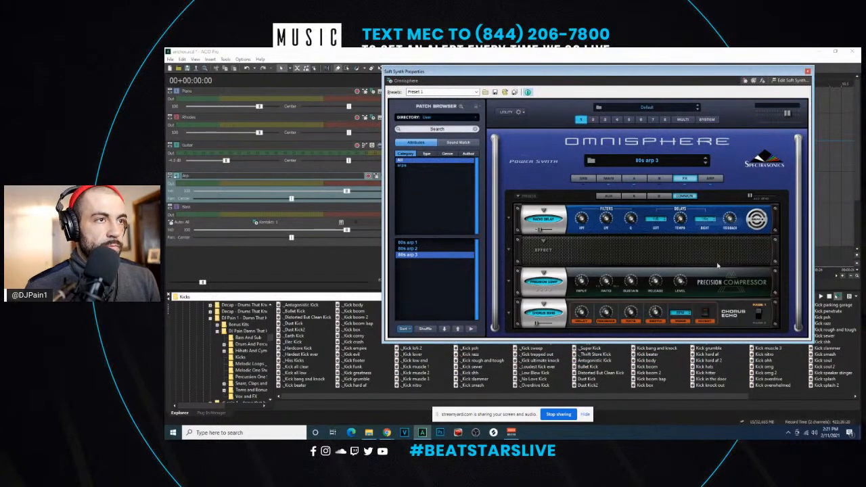
{"action": "left_click", "coordinate": [702, 220]}
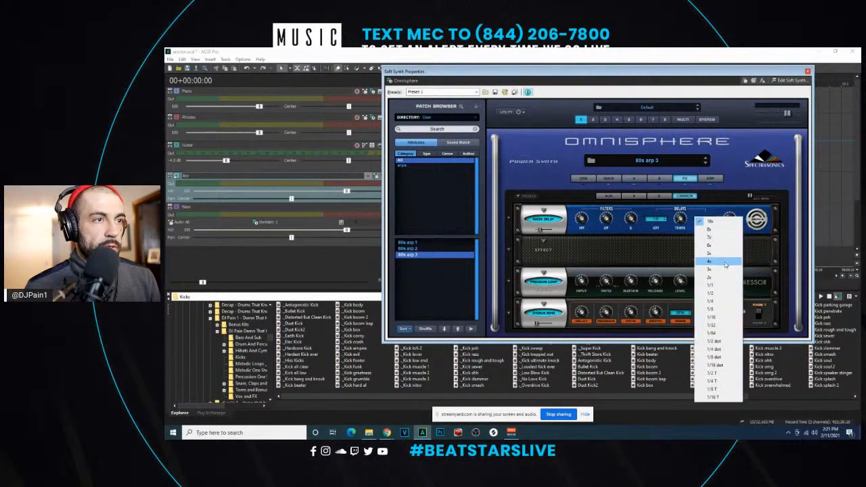
{"action": "left_click", "coordinate": [722, 301]}
{"action": "left_click", "coordinate": [608, 179]}
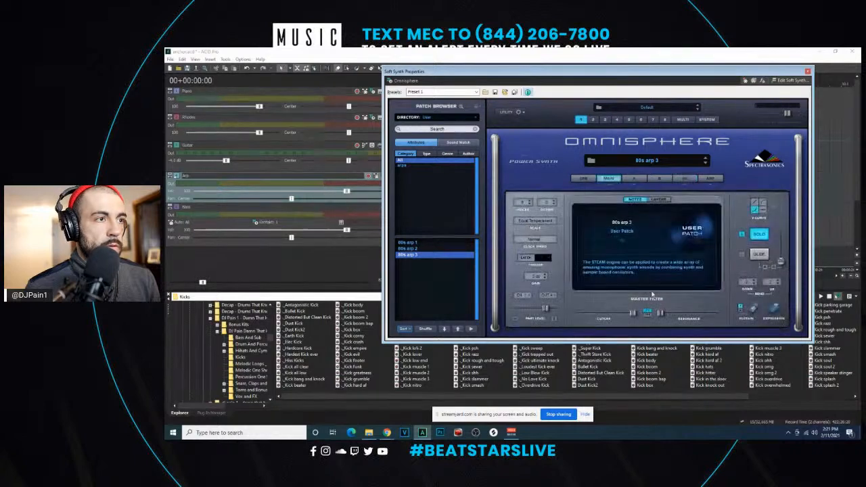
{"action": "left_click_drag", "start_coordinate": [463, 75], "coordinate": [860, 78]}
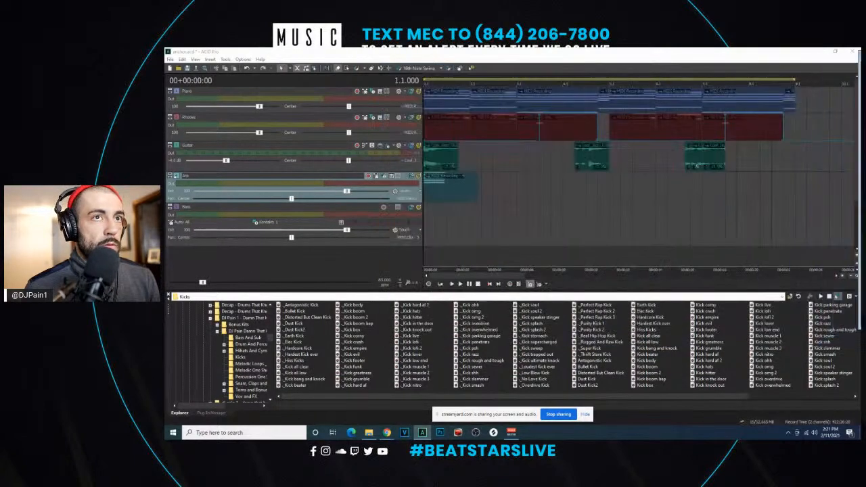
{"action": "key", "text": "space"}
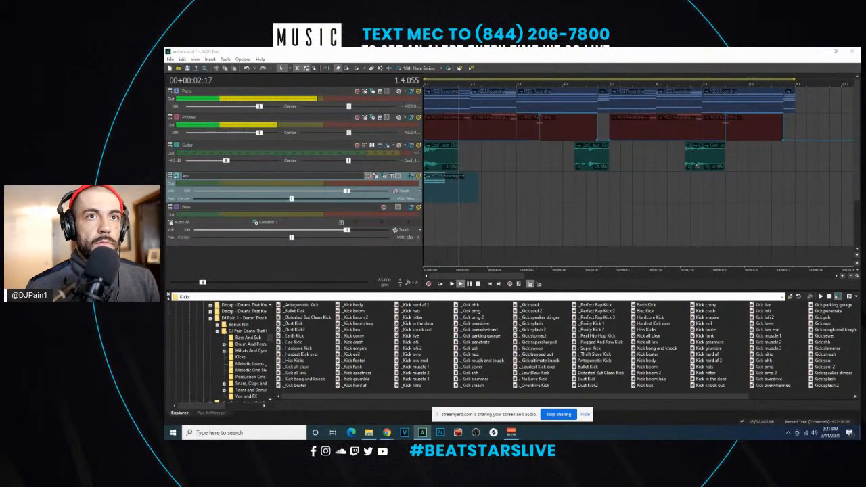
{"action": "key", "text": "space"}
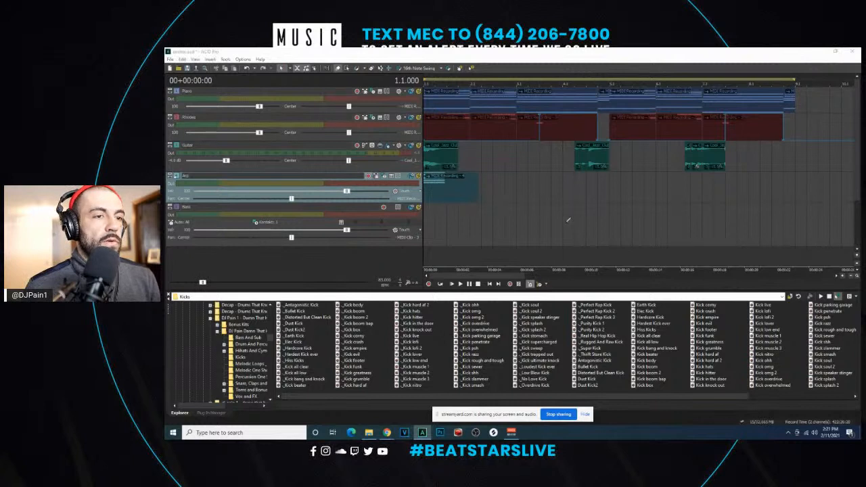
- View the Arp patch's arpeggiator settings and play back the recorded Arp clip from beat 1.2
{"action": "left_click", "coordinate": [437, 185]}
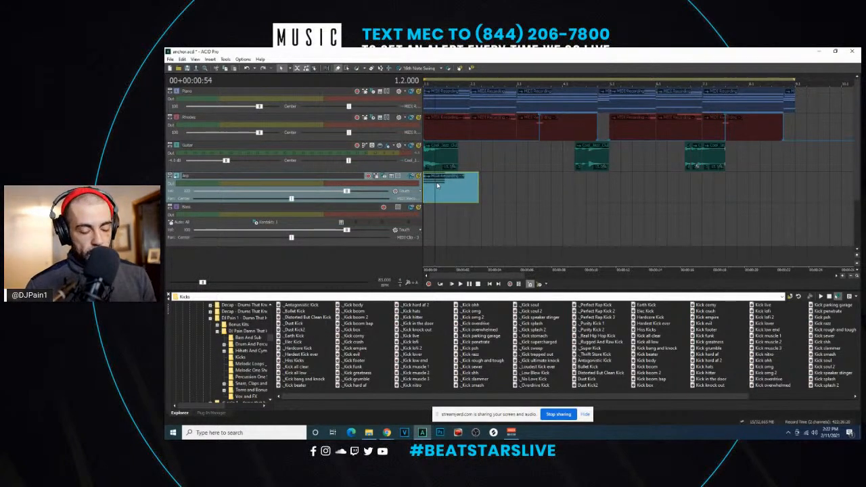
{"action": "left_click", "coordinate": [384, 176]}
{"action": "left_click_drag", "start_coordinate": [632, 130], "coordinate": [586, 91]}
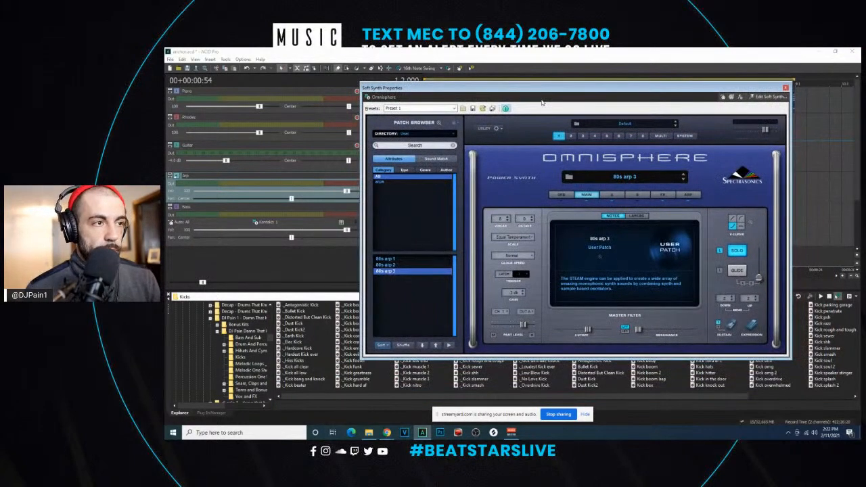
{"action": "left_click", "coordinate": [688, 194]}
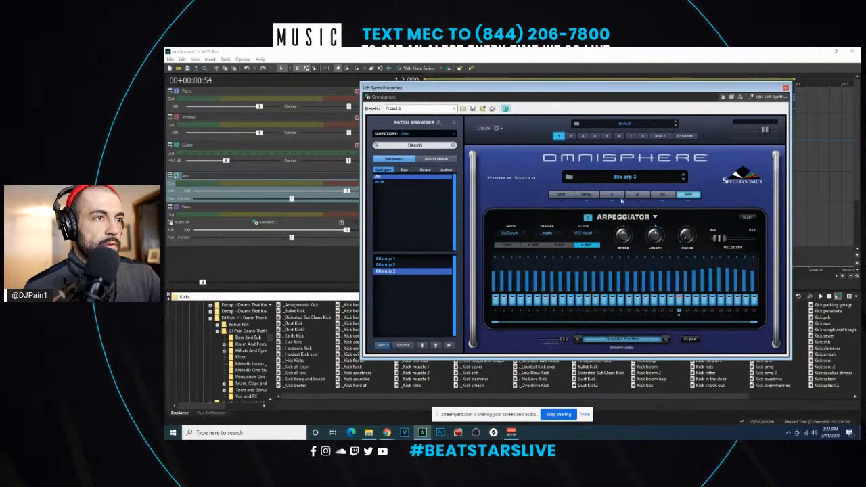
{"action": "left_click_drag", "start_coordinate": [575, 87], "coordinate": [725, 82]}
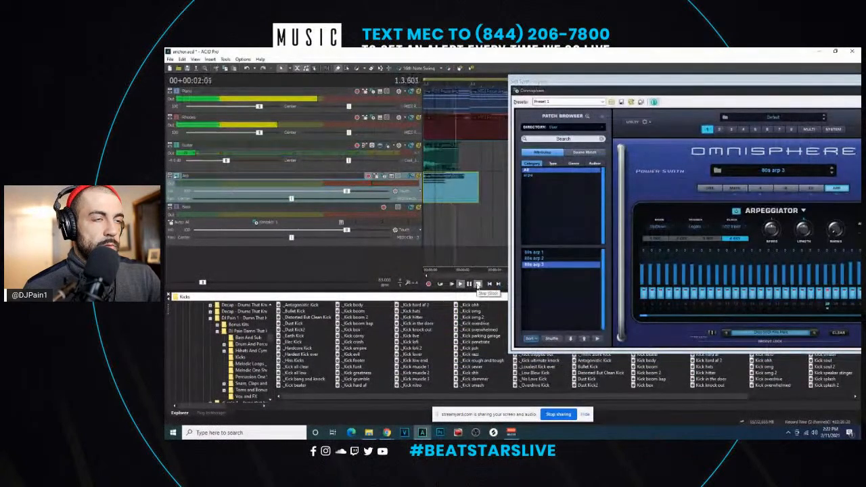
{"action": "left_click_drag", "start_coordinate": [675, 91], "coordinate": [549, 103]}
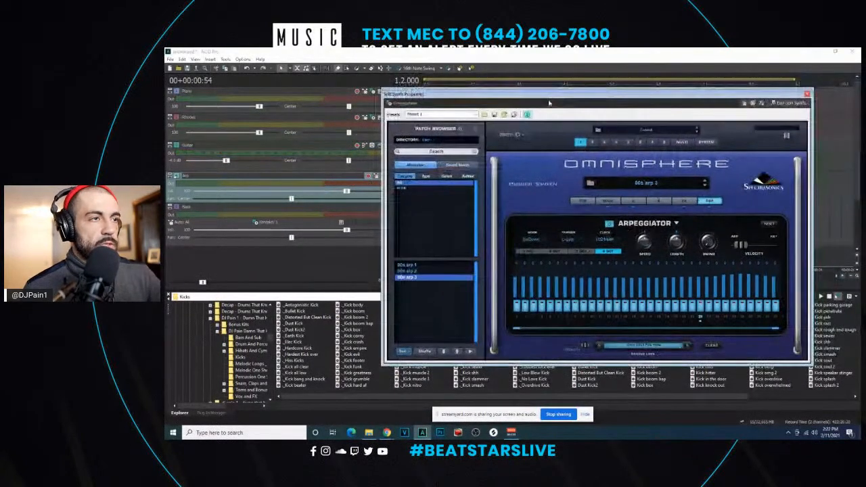
- Turn off the Arp patch's arpeggiator and delete the recorded clip from the Arp track
{"action": "left_click", "coordinate": [711, 208]}
{"action": "left_click", "coordinate": [807, 94]}
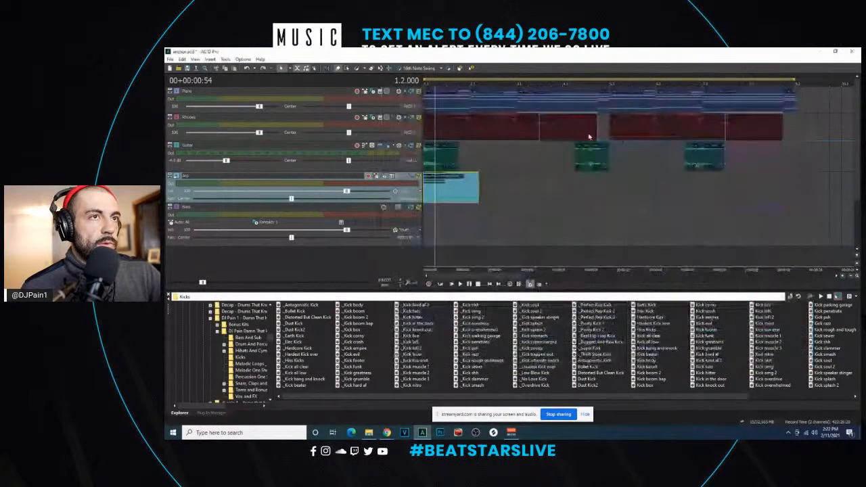
{"action": "left_click", "coordinate": [428, 202]}
{"action": "key", "text": "Delete"}
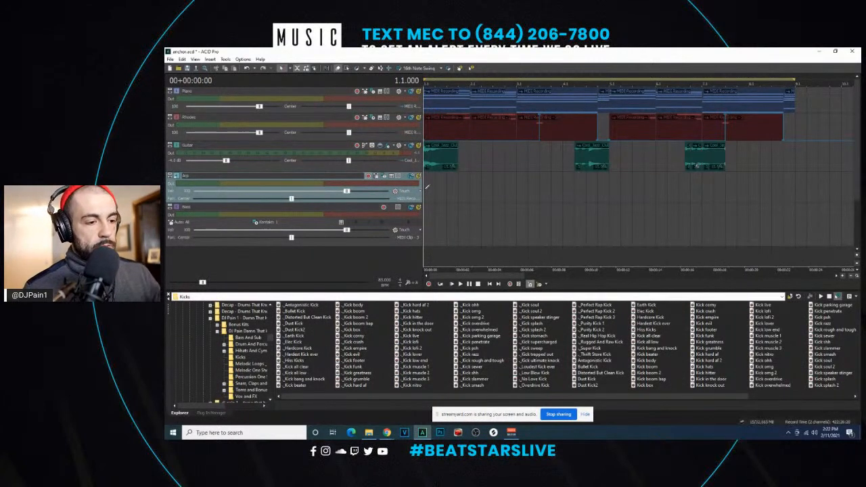
- Play the arrangement from the start twice to rehearse a note run with the Arp sound
{"action": "key", "text": "space"}
{"action": "key", "text": "space"}
{"action": "key", "text": "space"}
{"action": "key", "text": "space"}
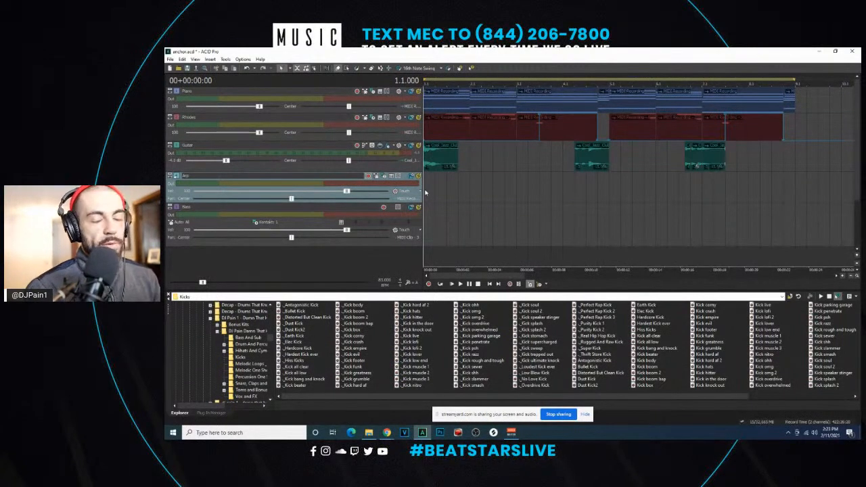
- Record a short ascending note run on the Arp track from the start, retaking it once, and play it back
{"action": "key", "text": "ctrl+r"}
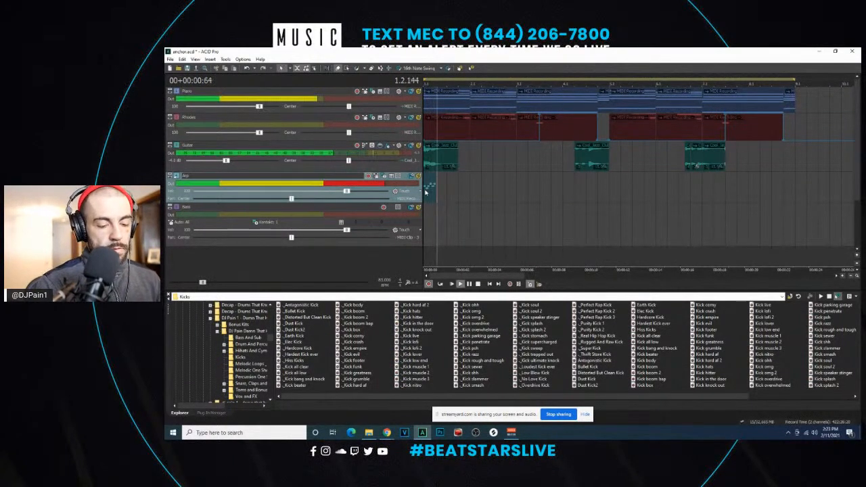
{"action": "key", "text": "space"}
{"action": "key", "text": "ctrl+r"}
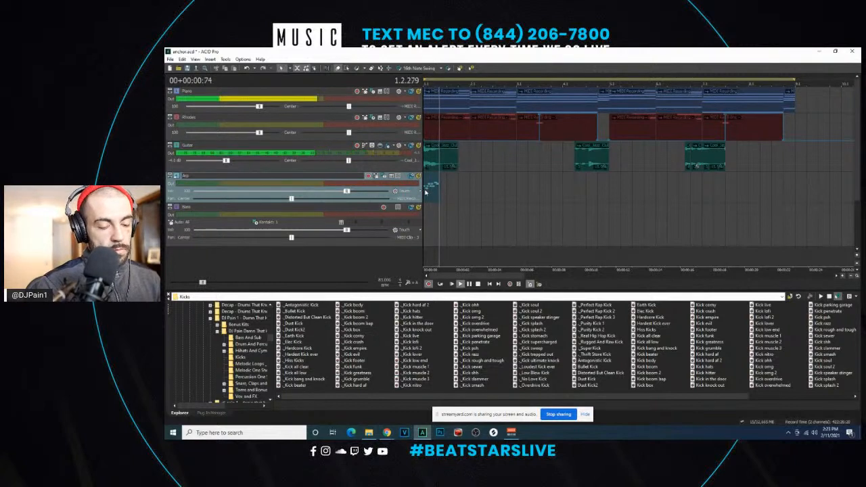
{"action": "key", "text": "space"}
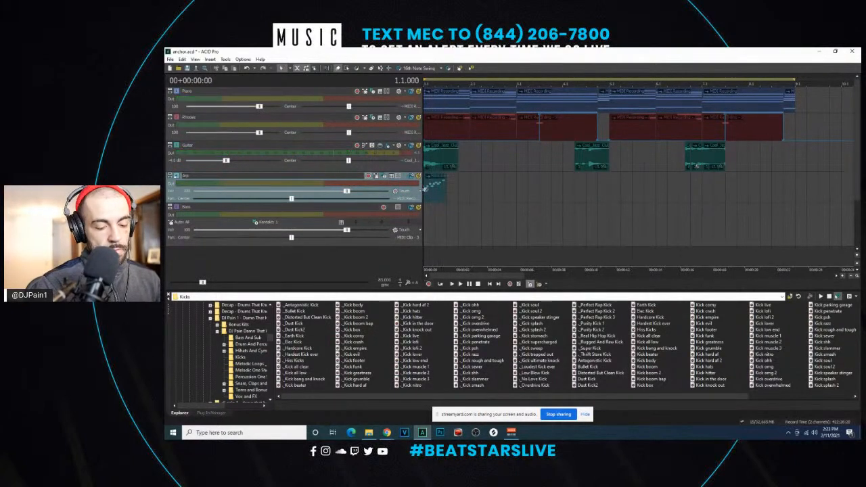
{"action": "key", "text": "space"}
{"action": "key", "text": "space"}
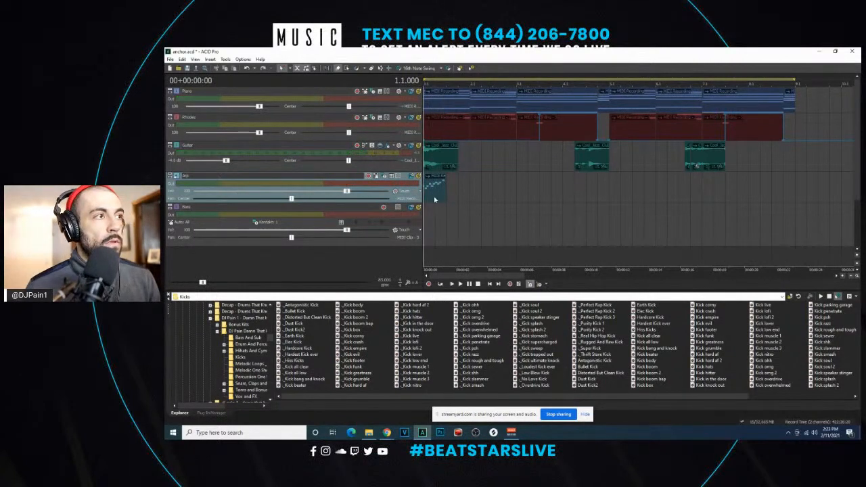
- Open the recorded Arp clip in the piano roll and set its grid snapping to 32nd Note Triplets
{"action": "left_click", "coordinate": [435, 196]}
{"action": "left_click_drag", "start_coordinate": [860, 102], "coordinate": [419, 78]}
{"action": "scroll", "coordinate": [382, 161], "scroll_direction": "up", "scroll_amount": 5}
{"action": "left_click", "coordinate": [403, 106]}
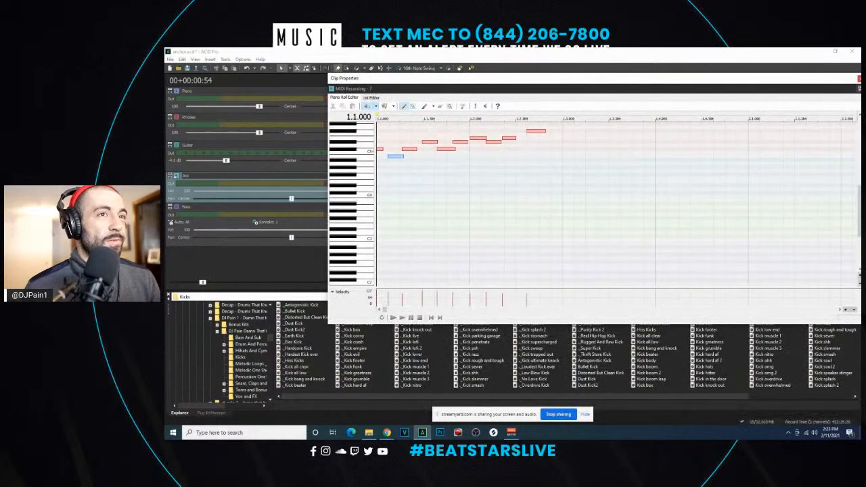
{"action": "left_click_drag", "start_coordinate": [859, 201], "coordinate": [858, 191]}
{"action": "scroll", "coordinate": [387, 170], "scroll_direction": "up", "scroll_amount": 1}
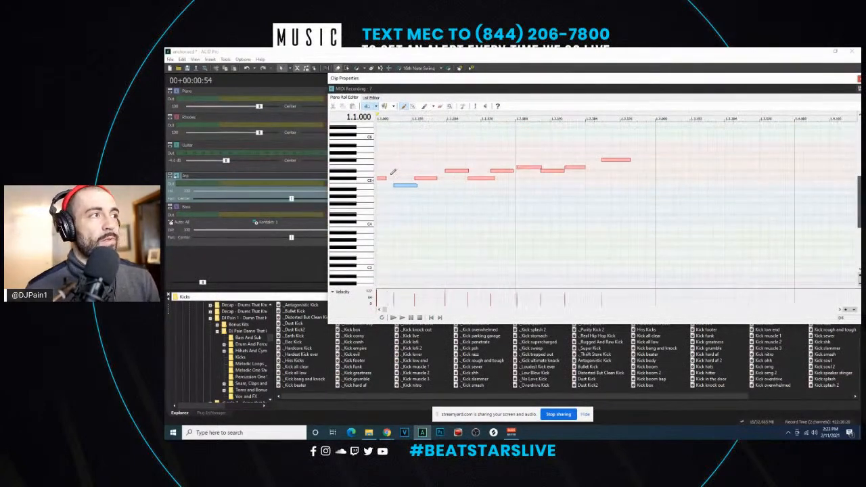
{"action": "left_click", "coordinate": [371, 107]}
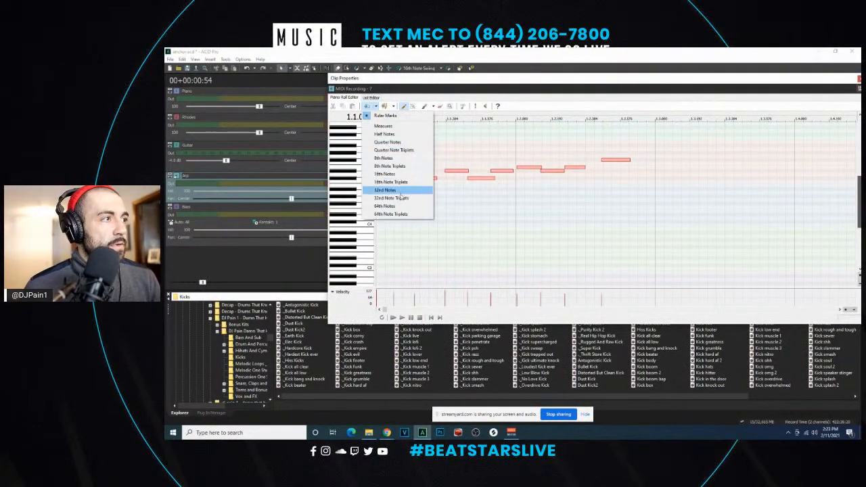
{"action": "left_click", "coordinate": [399, 197]}
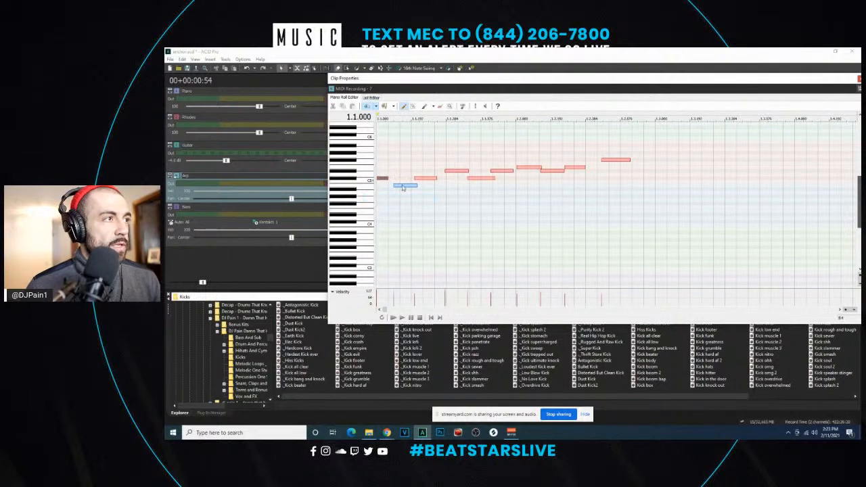
- Shift the first notes of the Arp clip earlier and shorten them onto consecutive 32nd-triplet grid slots from 1.1.000
{"action": "left_click_drag", "start_coordinate": [408, 186], "coordinate": [406, 187]}
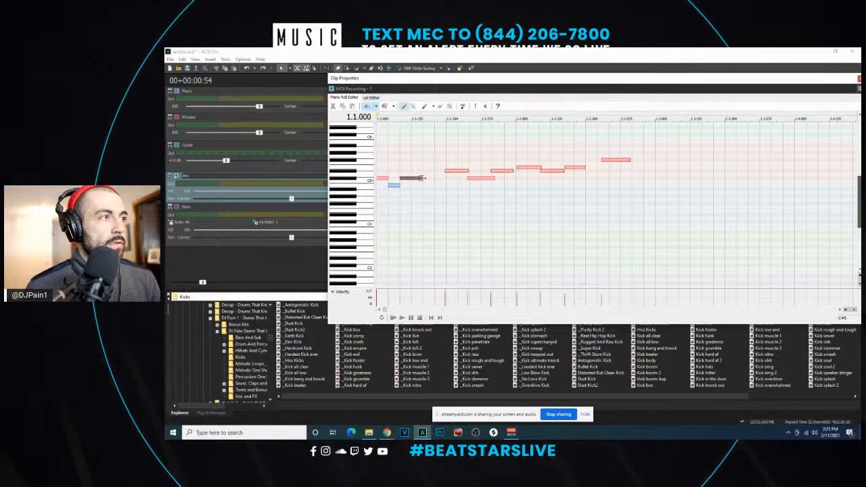
{"action": "mouse_move", "coordinate": [419, 178]}
{"action": "left_mouse_down"}
{"action": "mouse_move", "coordinate": [458, 171]}
{"action": "mouse_move", "coordinate": [418, 173]}
{"action": "left_mouse_up"}
{"action": "left_click_drag", "start_coordinate": [483, 179], "coordinate": [438, 178]}
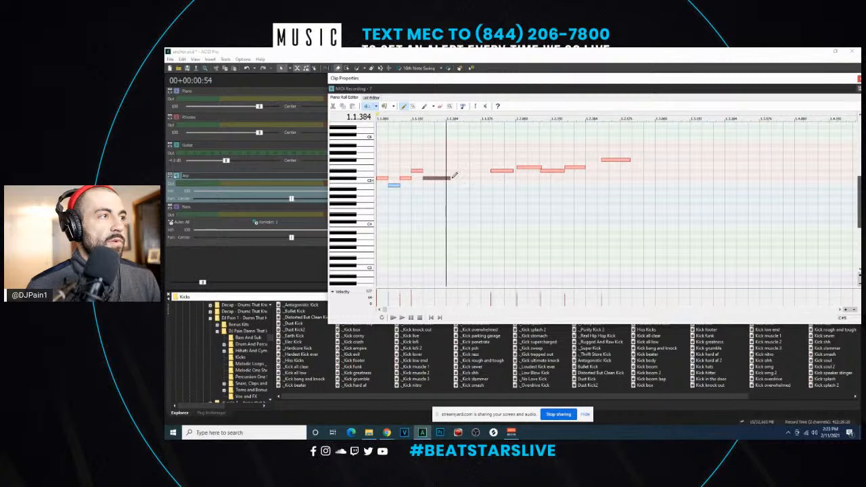
{"action": "left_click_drag", "start_coordinate": [452, 177], "coordinate": [435, 177]}
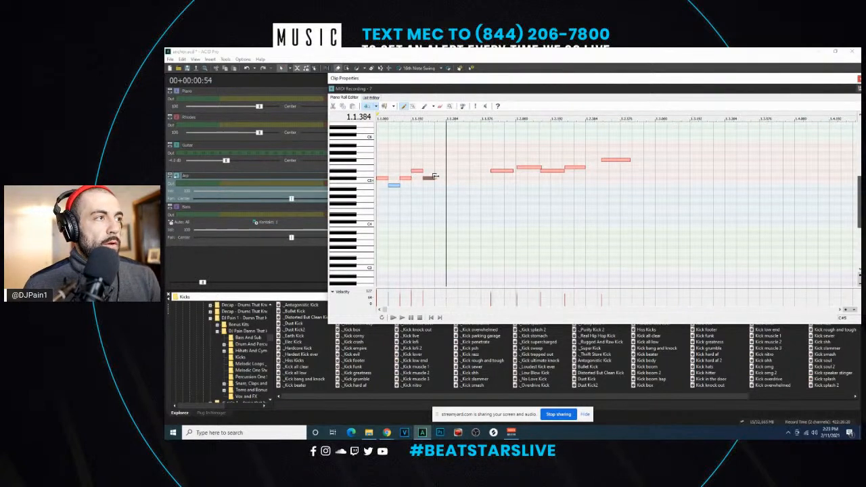
- Move the remaining recorded Arp notes back and shorten them so they follow each other on consecutive grid slots
{"action": "left_click_drag", "start_coordinate": [502, 169], "coordinate": [448, 172]}
{"action": "left_click", "coordinate": [518, 168]}
{"action": "left_click_drag", "start_coordinate": [518, 168], "coordinate": [457, 168]}
{"action": "left_click_drag", "start_coordinate": [554, 171], "coordinate": [470, 170]}
{"action": "left_click_drag", "start_coordinate": [579, 168], "coordinate": [485, 169]}
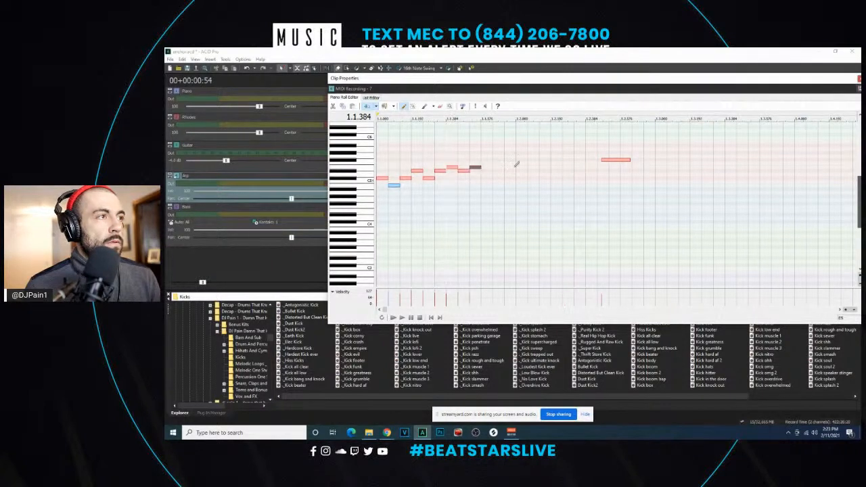
{"action": "left_click_drag", "start_coordinate": [615, 161], "coordinate": [495, 161]}
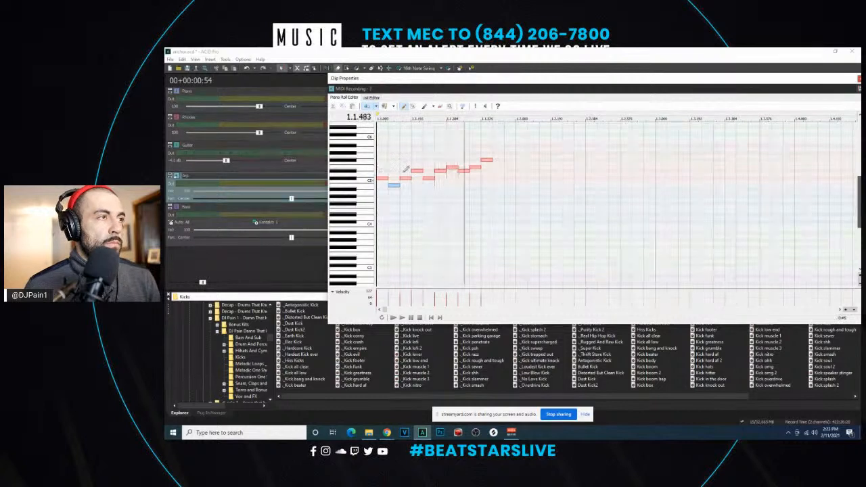
- Draw alternating rising notes after the recorded run to extend it to beat 1.2, auditioning the clip
{"action": "left_click", "coordinate": [501, 167]}
{"action": "key", "text": "space"}
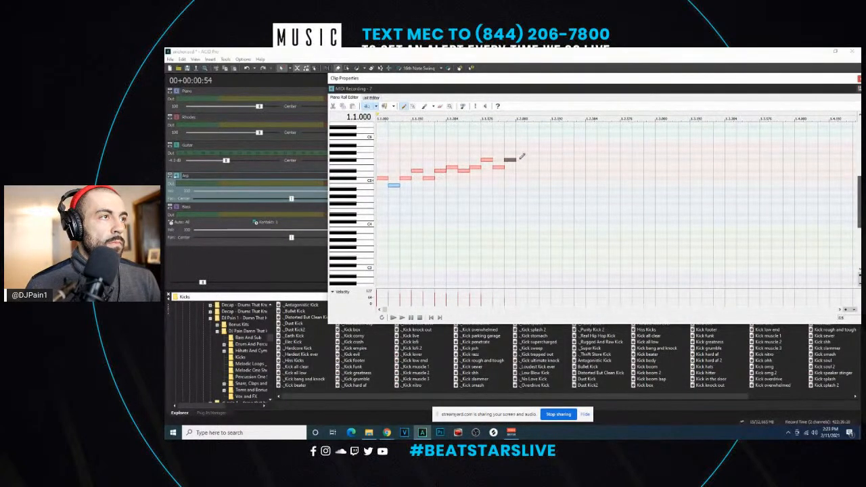
{"action": "key", "text": "space"}
{"action": "key", "text": "space"}
{"action": "left_click", "coordinate": [521, 153]}
{"action": "key", "text": "space"}
- Continue drawing the zigzag ascending notes through the second beat, up to about 1.2.448, checking them by playback
{"action": "left_click", "coordinate": [533, 159]}
{"action": "left_click", "coordinate": [553, 142]}
{"action": "key", "text": "space"}
{"action": "key", "text": "space"}
{"action": "left_click", "coordinate": [592, 135]}
{"action": "left_click", "coordinate": [590, 134]}
{"action": "left_click", "coordinate": [581, 135]}
{"action": "left_click", "coordinate": [602, 141]}
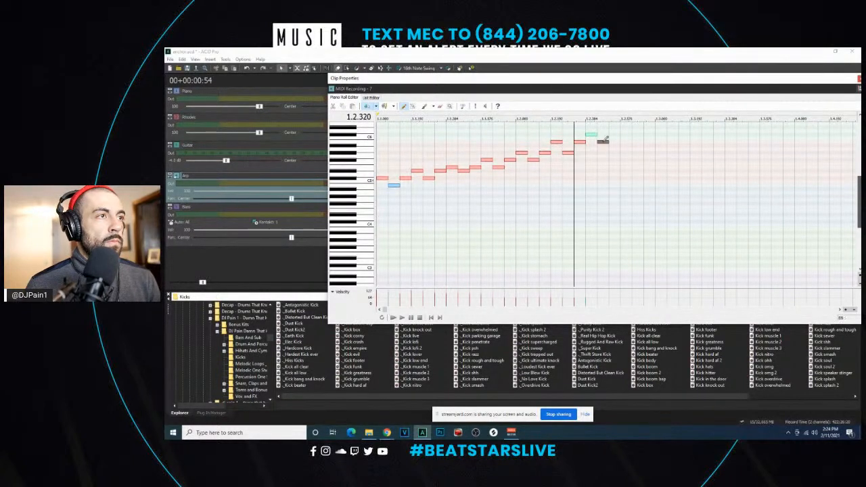
- Extend the ascending note pattern above C6 to the start of beat 1.3, adjust its top note's pitch and audition it
{"action": "left_click_drag", "start_coordinate": [858, 187], "coordinate": [859, 179]}
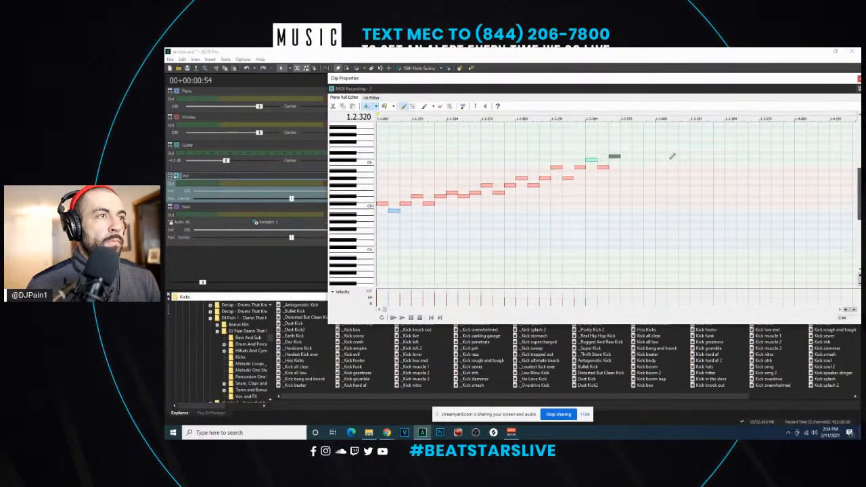
{"action": "left_click", "coordinate": [625, 154]}
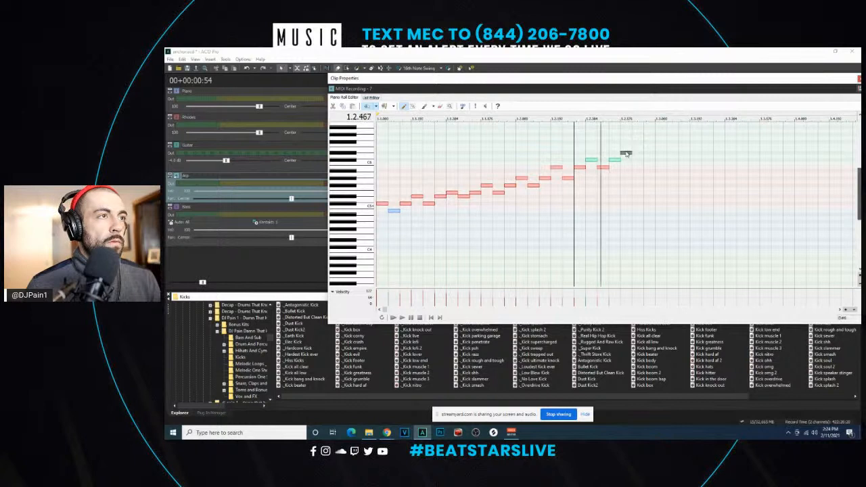
{"action": "left_click", "coordinate": [661, 140]}
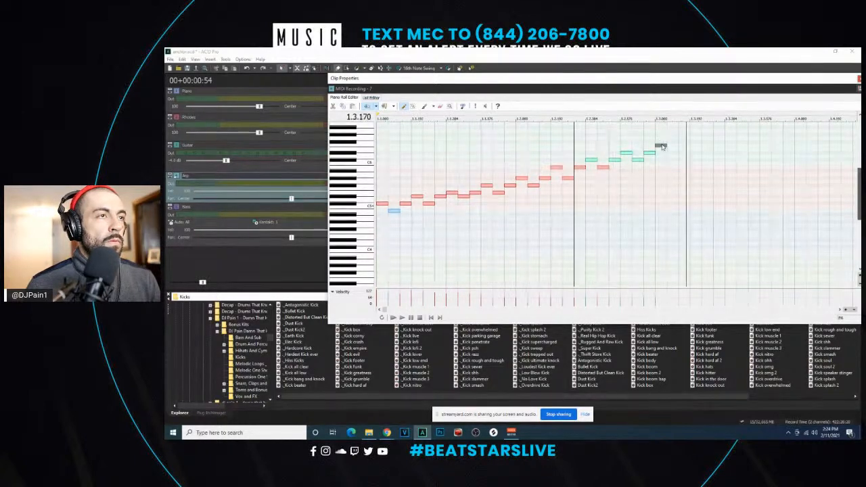
{"action": "left_click_drag", "start_coordinate": [662, 140], "coordinate": [661, 142]}
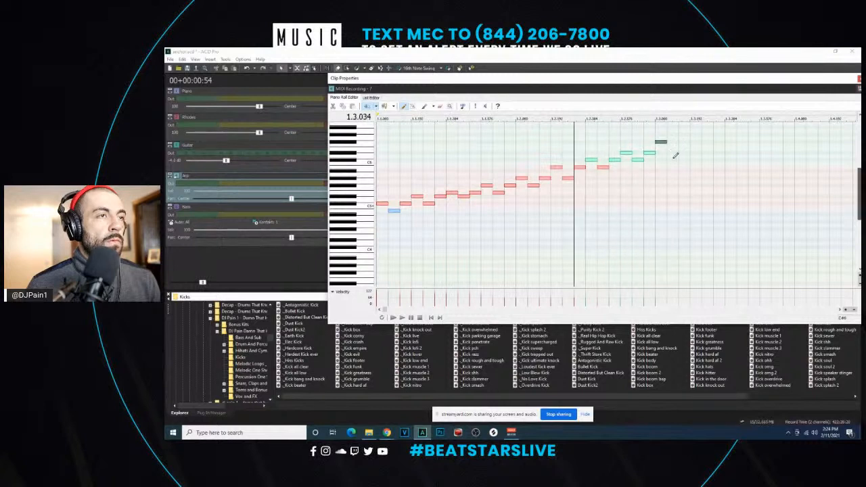
{"action": "key", "text": "space"}
{"action": "key", "text": "space"}
{"action": "key", "text": "space"}
{"action": "key", "text": "space"}
- Draw the alternating rising notes through the third beat toward C7, adjusting the pitch of the note near 1.3.576
{"action": "scroll", "coordinate": [717, 163], "scroll_direction": "up", "scroll_amount": 2}
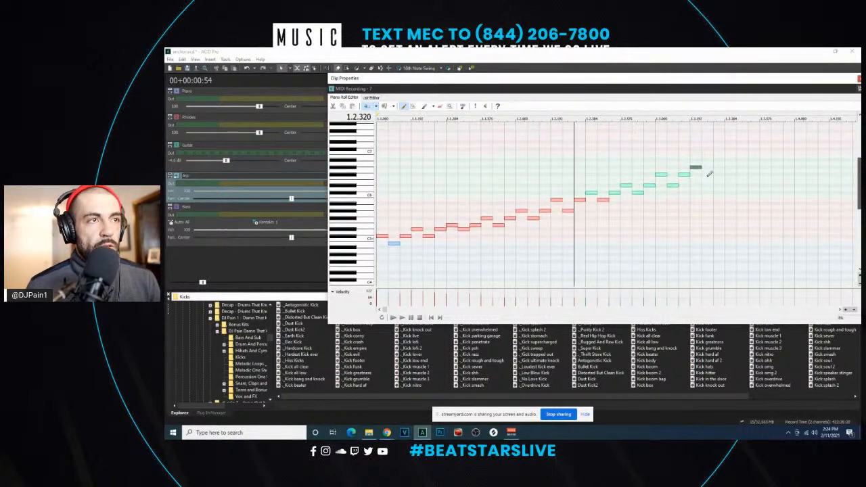
{"action": "left_click", "coordinate": [730, 160]}
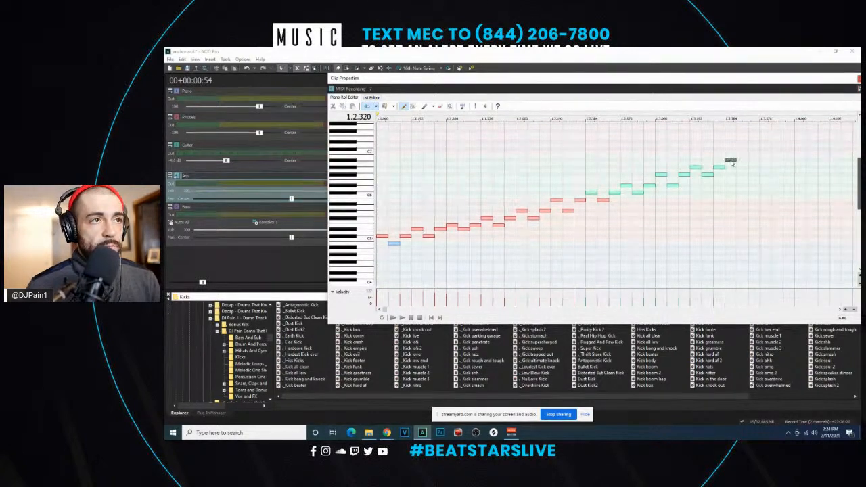
{"action": "left_click", "coordinate": [751, 160]}
{"action": "left_click", "coordinate": [762, 152]}
{"action": "left_click_drag", "start_coordinate": [765, 153], "coordinate": [766, 157]}
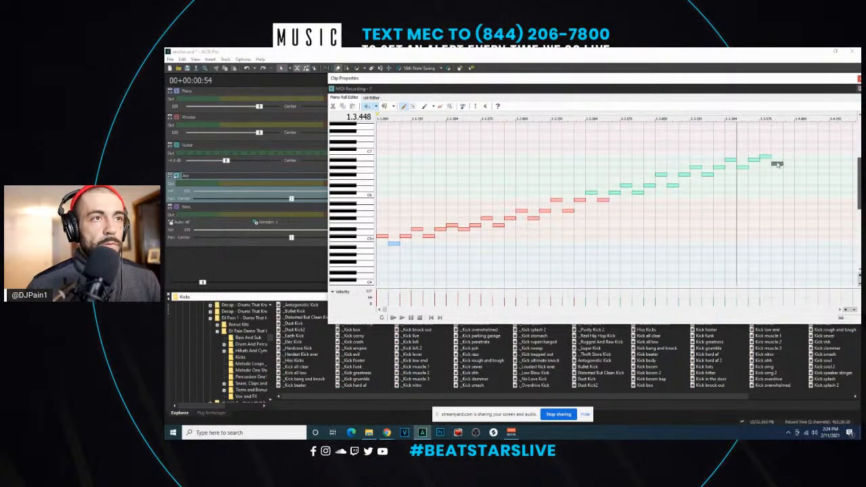
- Add rising notes around C7 from the start of beat 1.4 to about 1.4.192 and play the run
{"action": "left_click", "coordinate": [796, 148]}
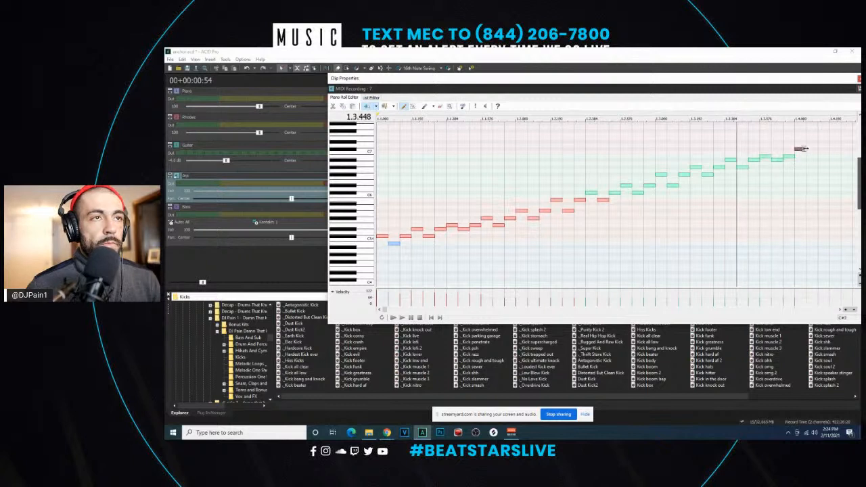
{"action": "left_click", "coordinate": [820, 149]}
{"action": "left_click", "coordinate": [831, 143]}
{"action": "key", "text": "space"}
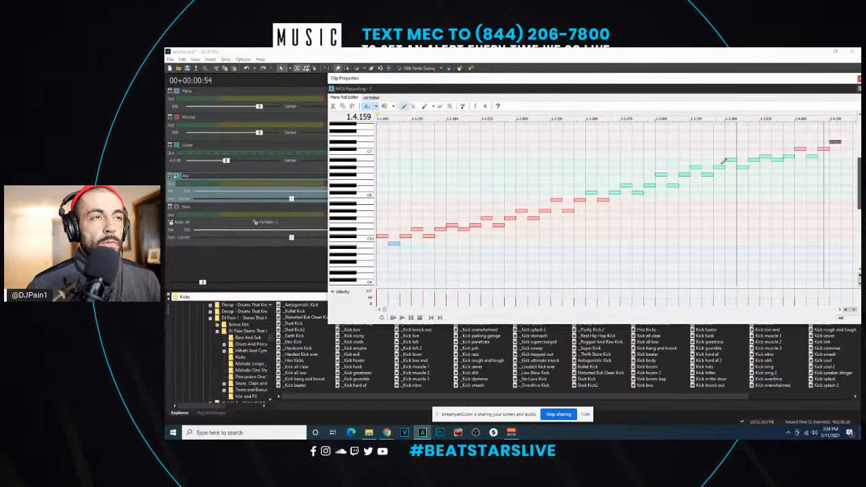
{"action": "key", "text": "space"}
- Complete the ascending run above C7 with alternating notes past 1.4.384, auditioning it along the way
{"action": "scroll", "coordinate": [750, 155], "scroll_direction": "down", "scroll_amount": 2}
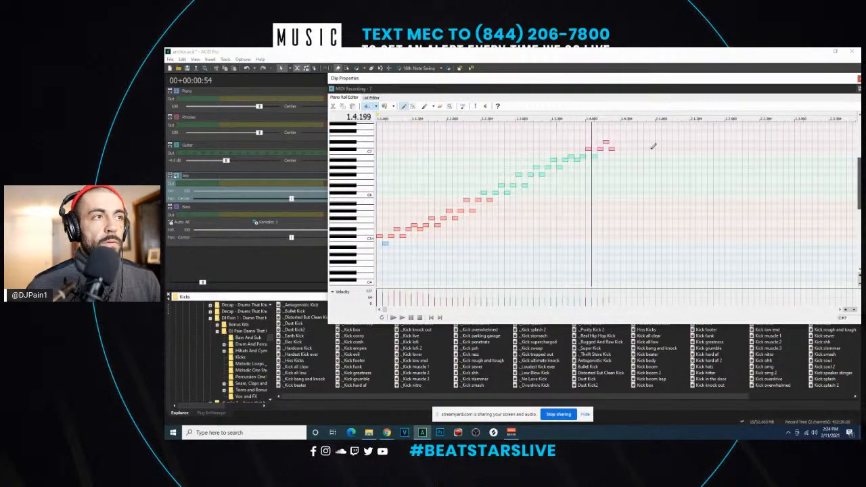
{"action": "scroll", "coordinate": [638, 141], "scroll_direction": "up", "scroll_amount": 2}
{"action": "left_click", "coordinate": [704, 134]}
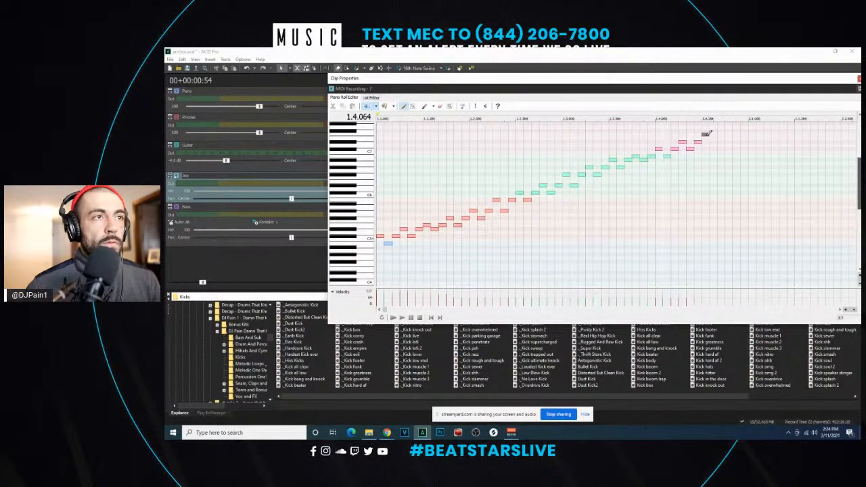
{"action": "key", "text": "space"}
{"action": "key", "text": "space"}
{"action": "key", "text": "space"}
{"action": "key", "text": "space"}
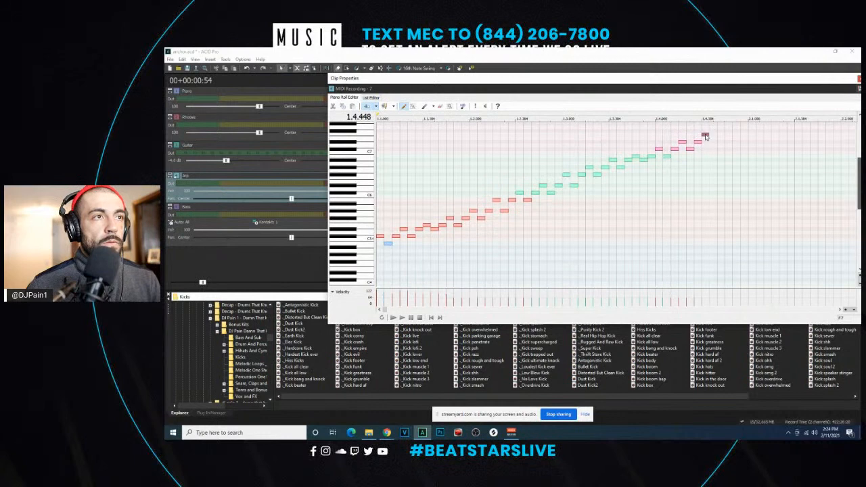
{"action": "scroll", "coordinate": [669, 133], "scroll_direction": "up", "scroll_amount": 2}
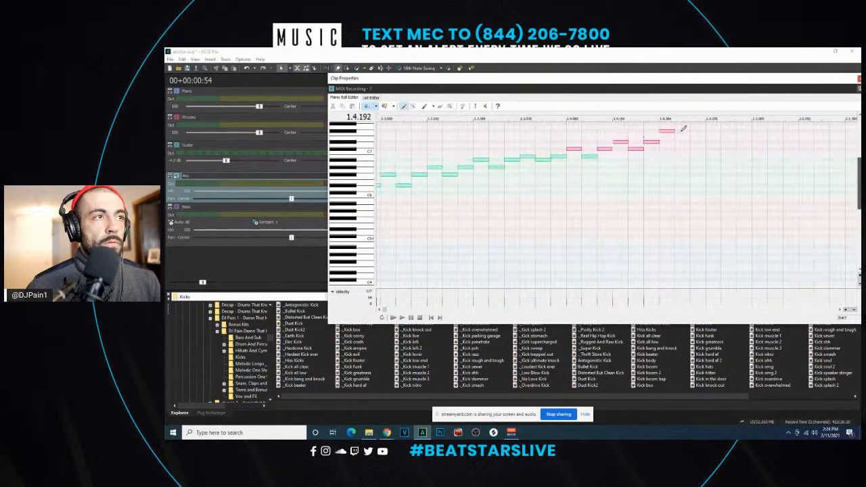
{"action": "left_click", "coordinate": [676, 142]}
{"action": "left_click", "coordinate": [691, 131]}
{"action": "left_click", "coordinate": [708, 123]}
- Move the piano roll out of the way, lengthen the Arp clip past the start of measure 3 and play the arrangement
{"action": "scroll", "coordinate": [613, 184], "scroll_direction": "down", "scroll_amount": 4}
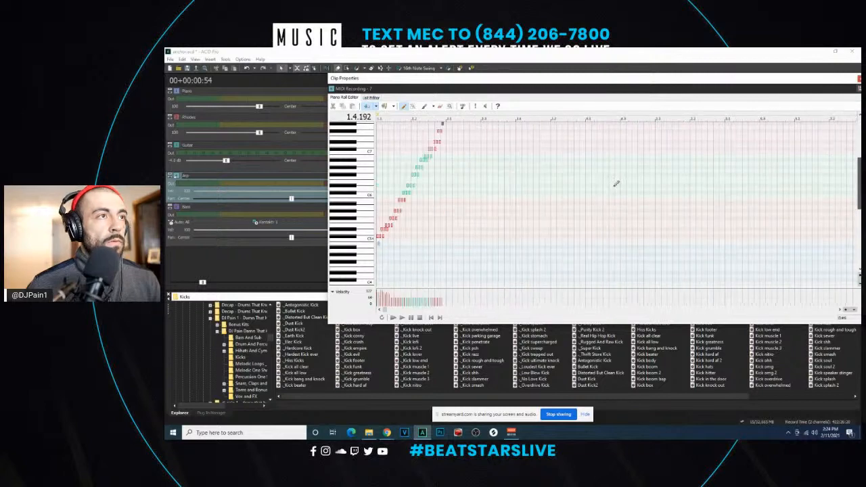
{"action": "scroll", "coordinate": [597, 190], "scroll_direction": "up", "scroll_amount": 1}
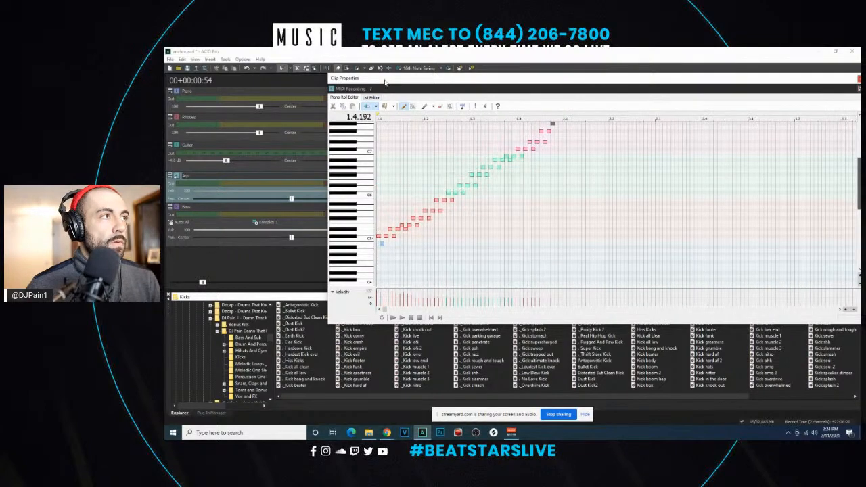
{"action": "left_click_drag", "start_coordinate": [384, 81], "coordinate": [861, 95]}
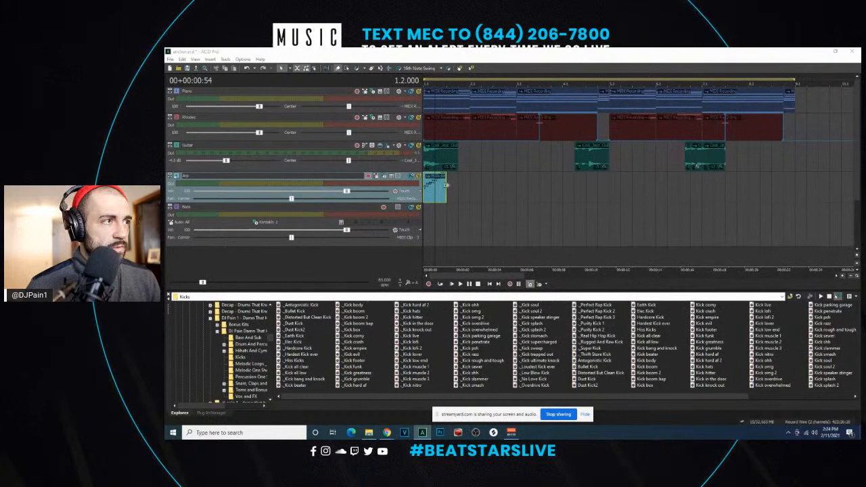
{"action": "left_click_drag", "start_coordinate": [446, 184], "coordinate": [528, 188]}
{"action": "left_click", "coordinate": [460, 283]}
{"action": "scroll", "coordinate": [492, 240], "scroll_direction": "up", "scroll_amount": 3}
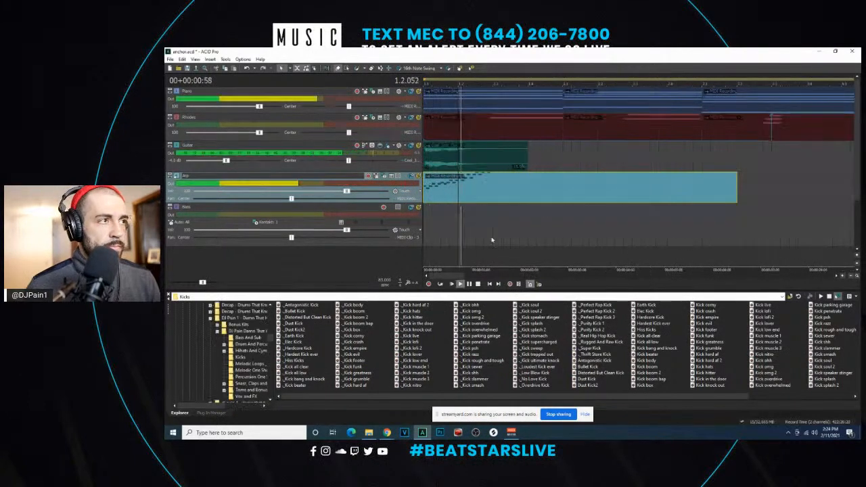
{"action": "scroll", "coordinate": [492, 240], "scroll_direction": "down", "scroll_amount": 2}
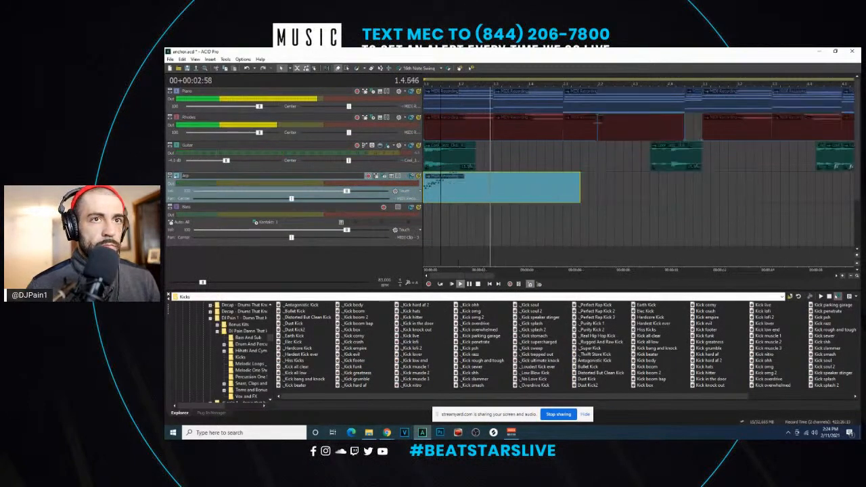
- Review the Arp clip's notes in the piano roll and delete the clip from the Arp track
{"action": "double_click", "coordinate": [450, 190]}
{"action": "key", "text": "space"}
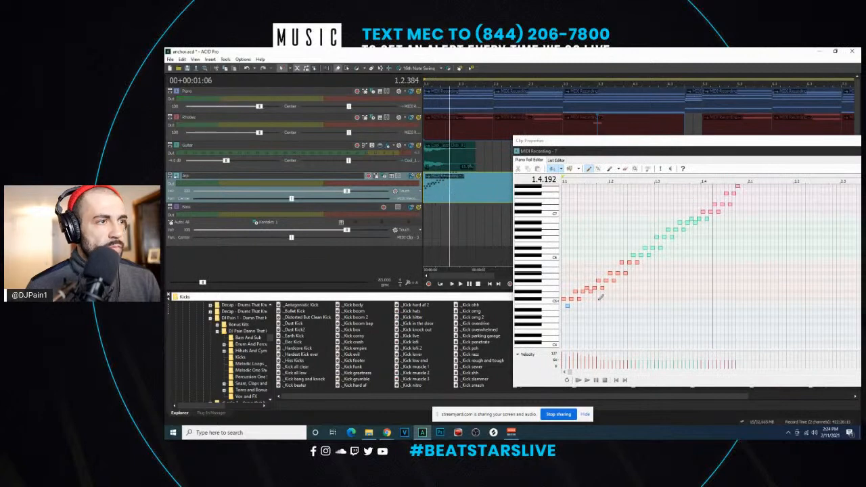
{"action": "scroll", "coordinate": [561, 181], "scroll_direction": "down", "scroll_amount": 3}
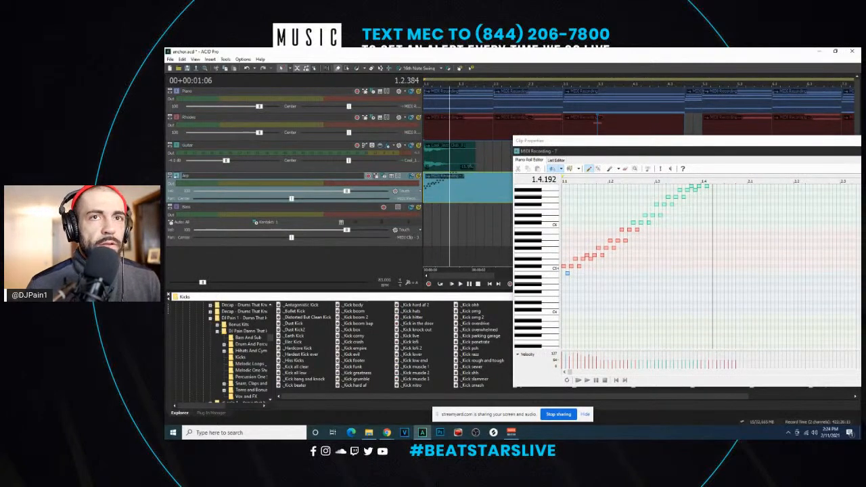
{"action": "key", "text": "Escape"}
{"action": "left_click", "coordinate": [431, 200]}
{"action": "key", "text": "Delete"}
- Record a new short note run on the Arp track from the start
{"action": "left_click", "coordinate": [427, 197]}
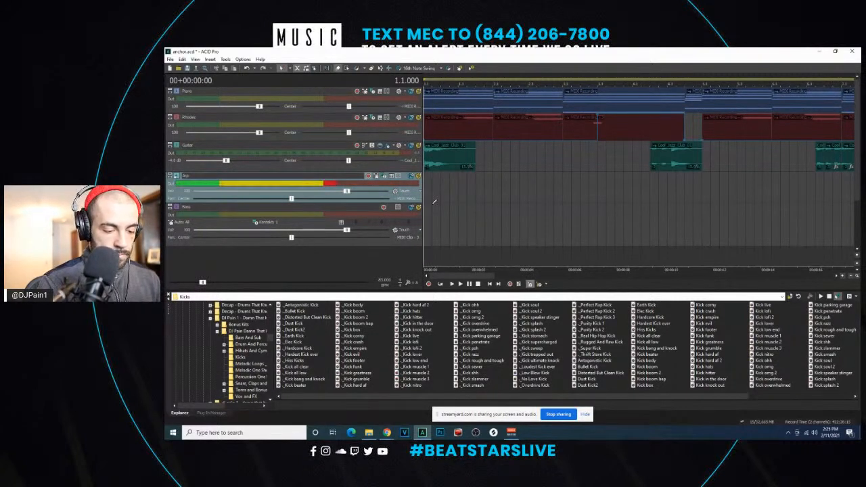
{"action": "key", "text": "ctrl+r"}
{"action": "key", "text": "space"}
{"action": "left_click", "coordinate": [433, 207]}
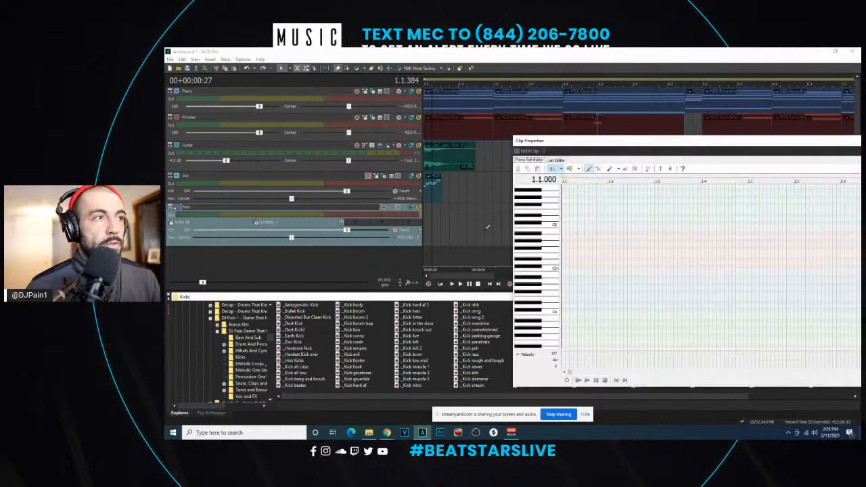
{"action": "scroll", "coordinate": [726, 285], "scroll_direction": "up", "scroll_amount": 1}
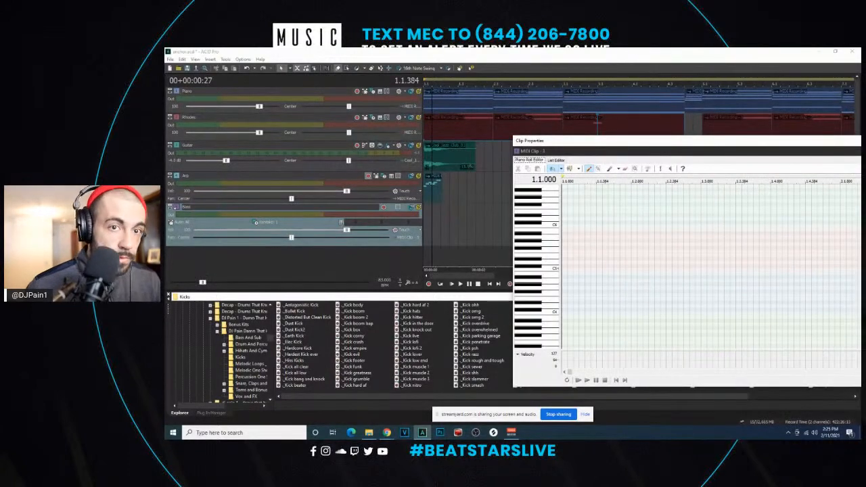
{"action": "scroll", "coordinate": [676, 270], "scroll_direction": "up", "scroll_amount": 5}
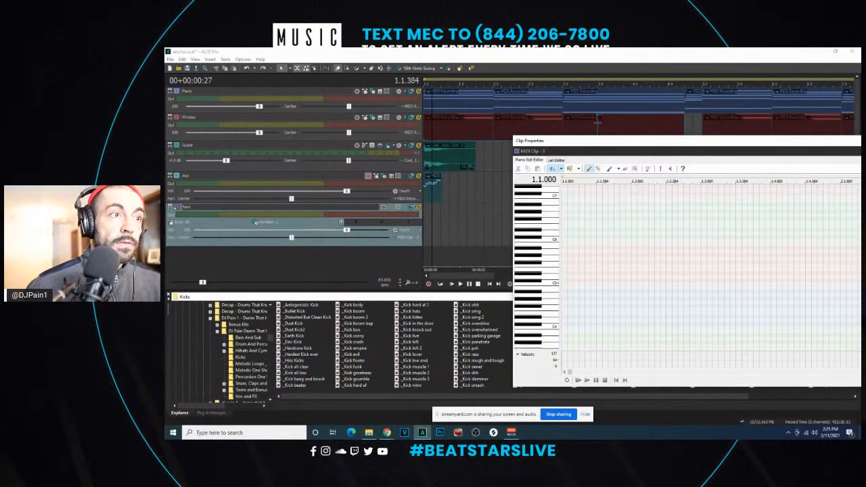
{"action": "scroll", "coordinate": [677, 270], "scroll_direction": "up", "scroll_amount": 1}
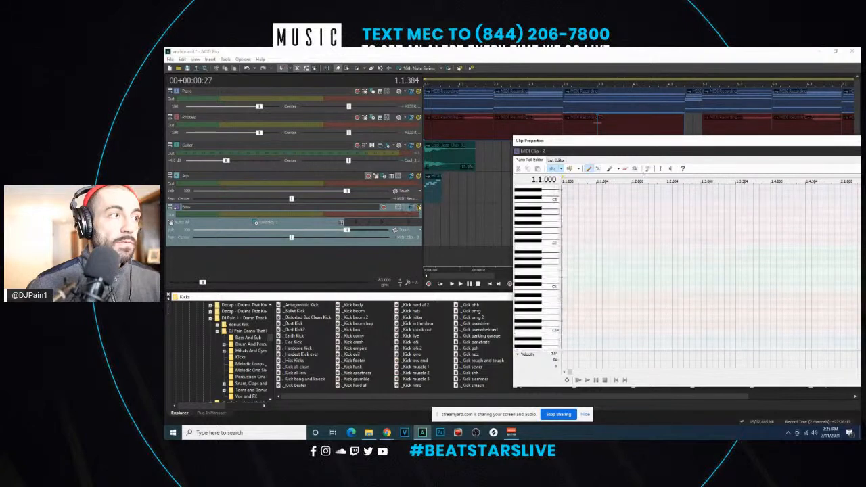
- Open the newly recorded Arp clip in the piano roll and choose 32nd Note Triplets for its grid snapping
{"action": "left_click", "coordinate": [434, 192]}
{"action": "scroll", "coordinate": [617, 196], "scroll_direction": "up", "scroll_amount": 1}
{"action": "left_click", "coordinate": [559, 170]}
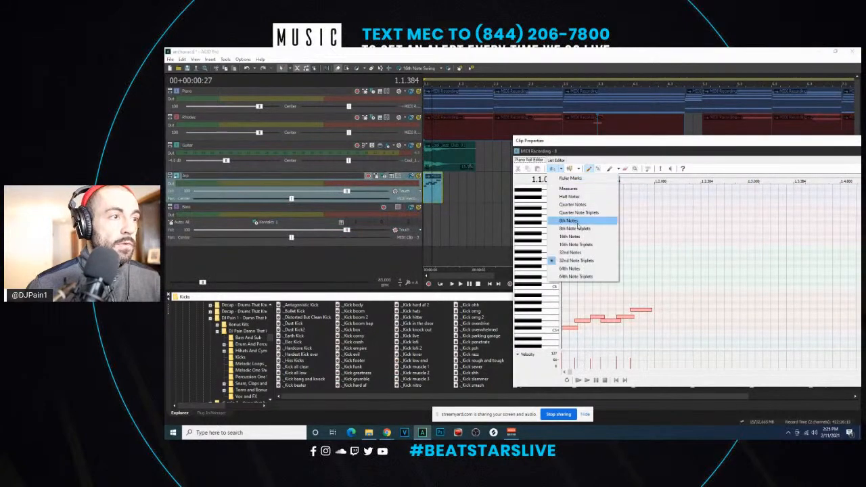
{"action": "left_click", "coordinate": [571, 259]}
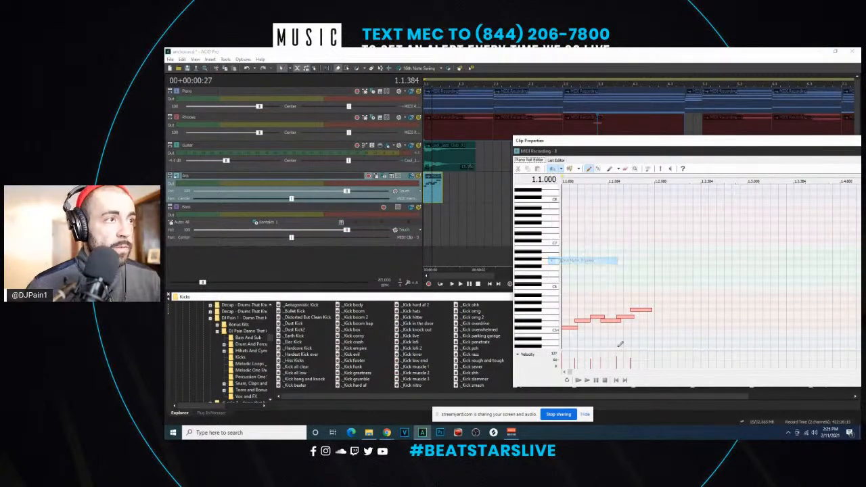
- Shorten the first four recorded Arp notes and line them up on consecutive 32nd-note triplet positions from the clip start
{"action": "left_click", "coordinate": [572, 328]}
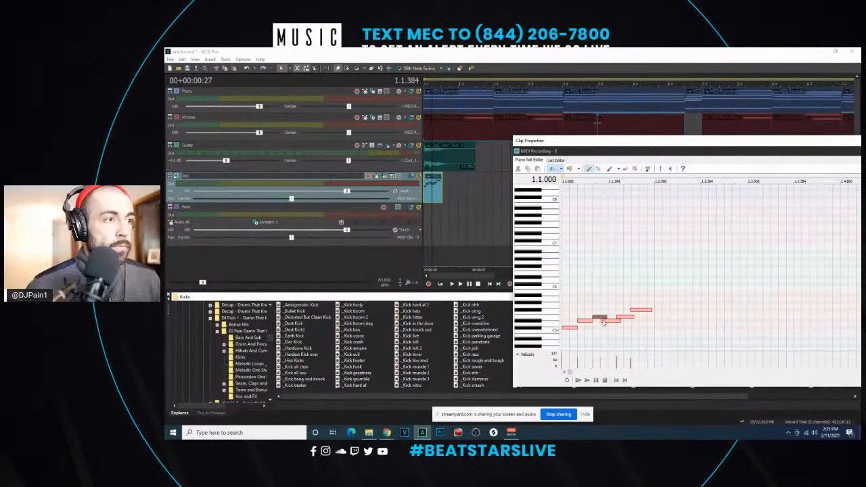
{"action": "key", "text": "space"}
{"action": "left_click_drag", "start_coordinate": [607, 323], "coordinate": [567, 330]}
{"action": "key", "text": "space"}
{"action": "key", "text": "space"}
{"action": "key", "text": "space"}
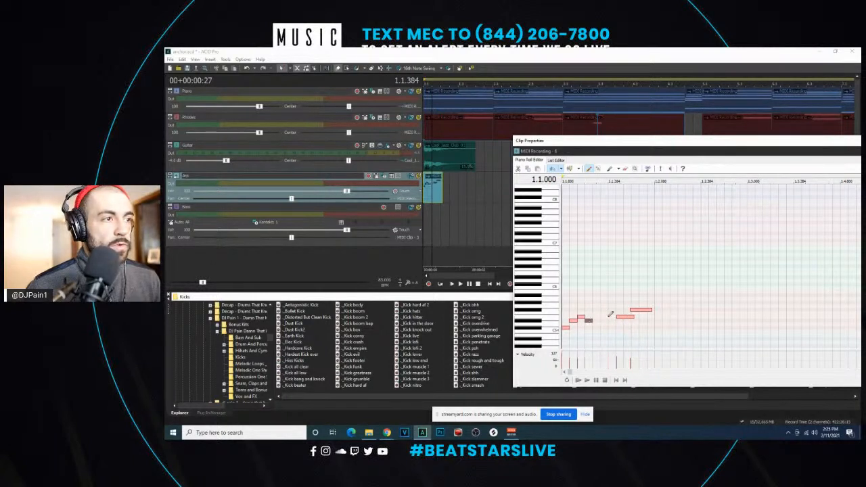
- Shorten and align the last two recorded notes after the first four, and add two more notes continuing the pattern
{"action": "left_click", "coordinate": [647, 310]}
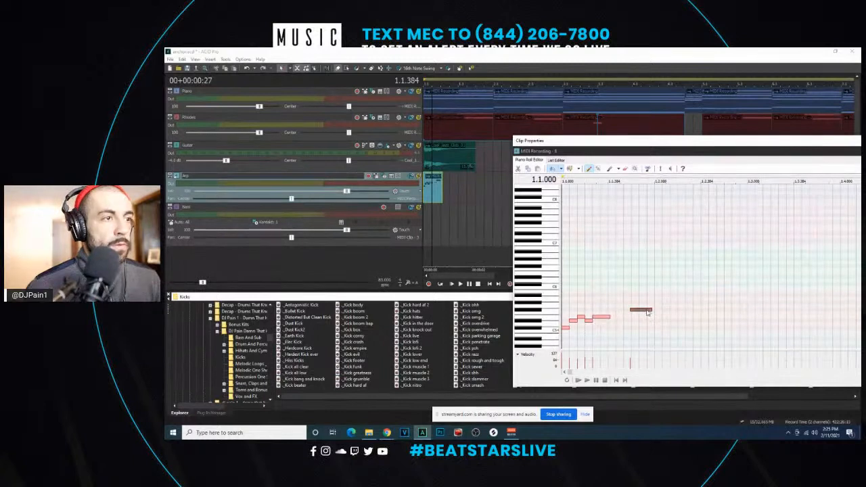
{"action": "left_click", "coordinate": [603, 316]}
{"action": "left_click_drag", "start_coordinate": [619, 310], "coordinate": [608, 311]}
{"action": "left_click", "coordinate": [611, 316]}
{"action": "left_click", "coordinate": [618, 311]}
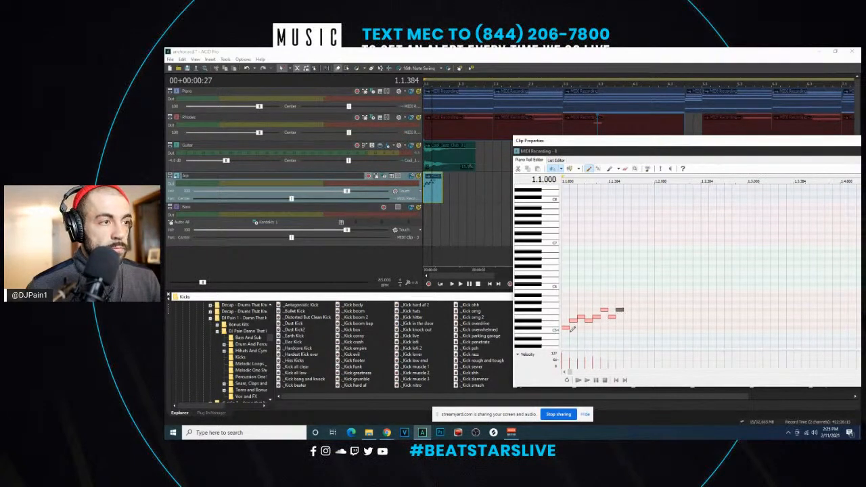
- Draw further short notes in an ascending zigzag up past C6, filling the grid almost to beat 1.3
{"action": "left_click", "coordinate": [627, 308]}
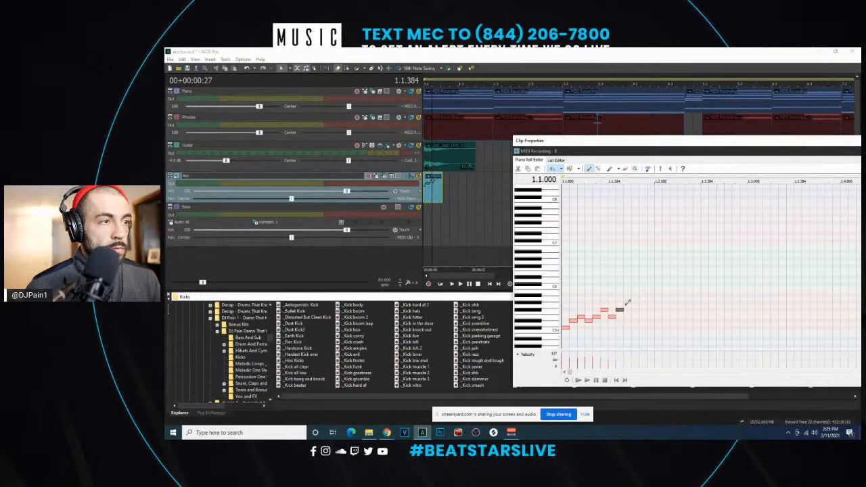
{"action": "left_click_drag", "start_coordinate": [628, 307], "coordinate": [628, 303]}
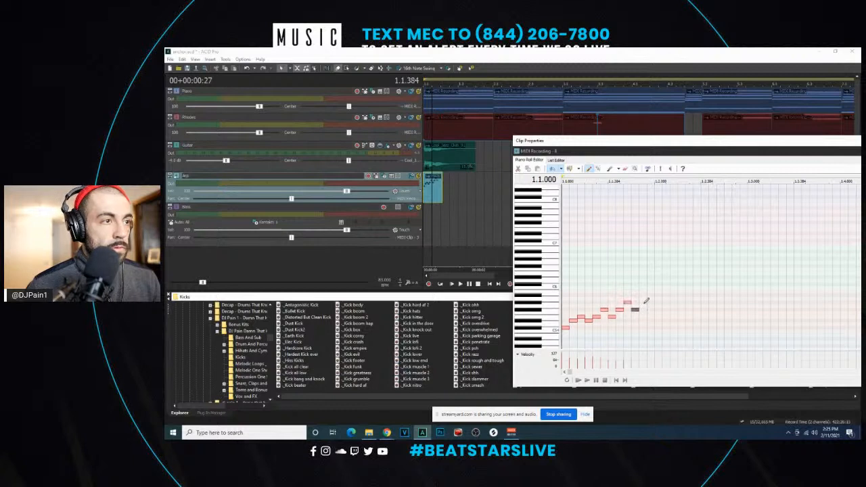
{"action": "left_click", "coordinate": [651, 300]}
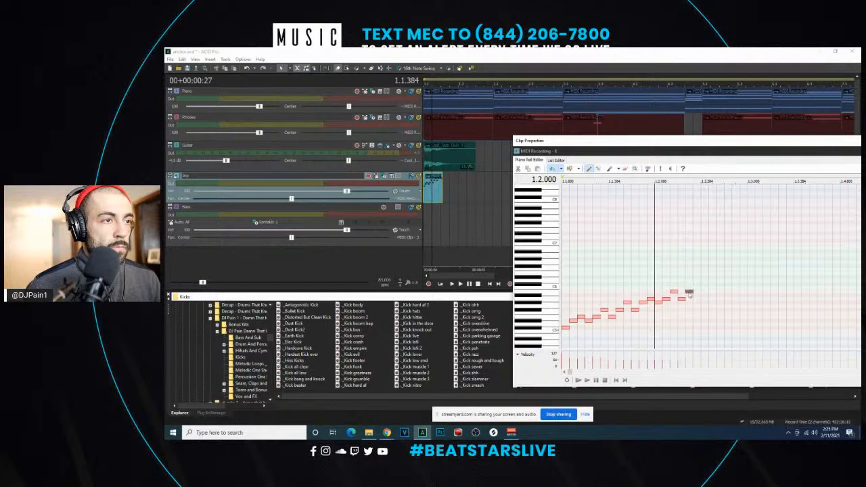
{"action": "left_click", "coordinate": [697, 287]}
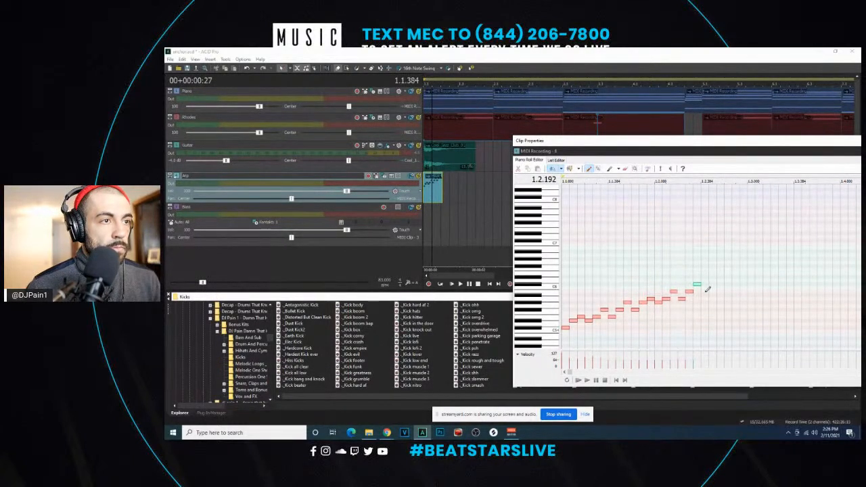
{"action": "left_click", "coordinate": [712, 283]}
{"action": "left_click", "coordinate": [721, 276]}
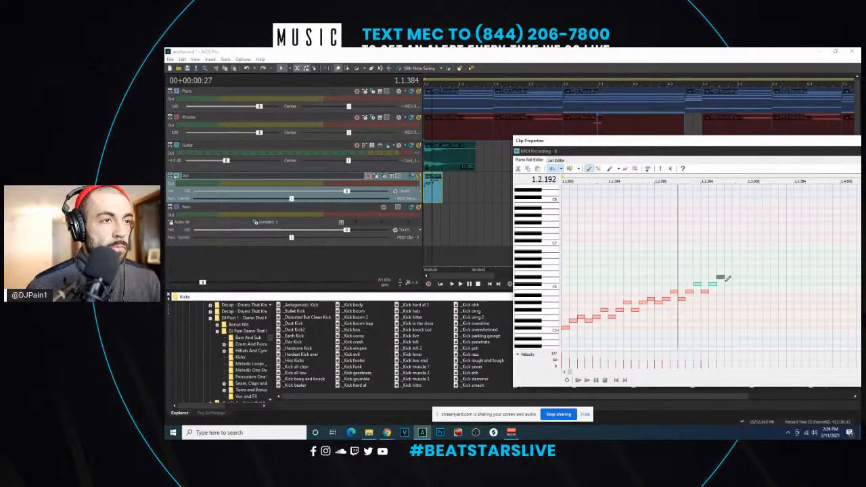
{"action": "left_click", "coordinate": [736, 278]}
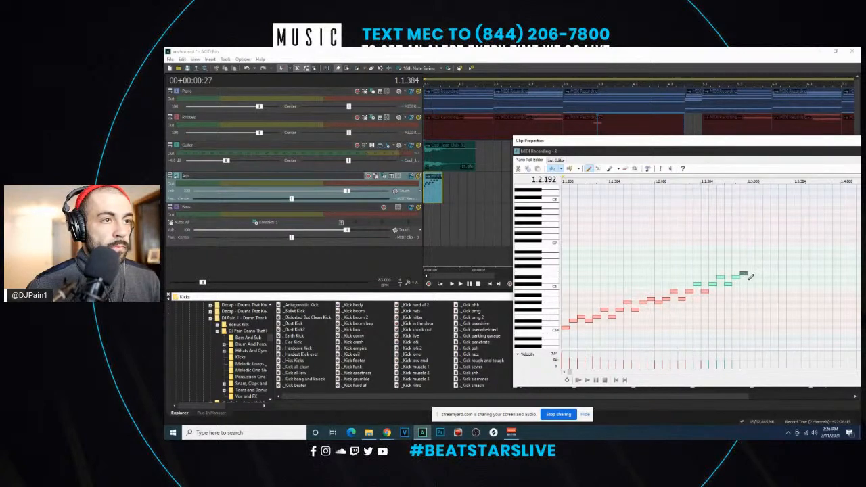
- Continue the ascending zigzag of short notes through beat 1.3, climbing to just below C7 before beat 1.4
{"action": "left_click", "coordinate": [744, 274]}
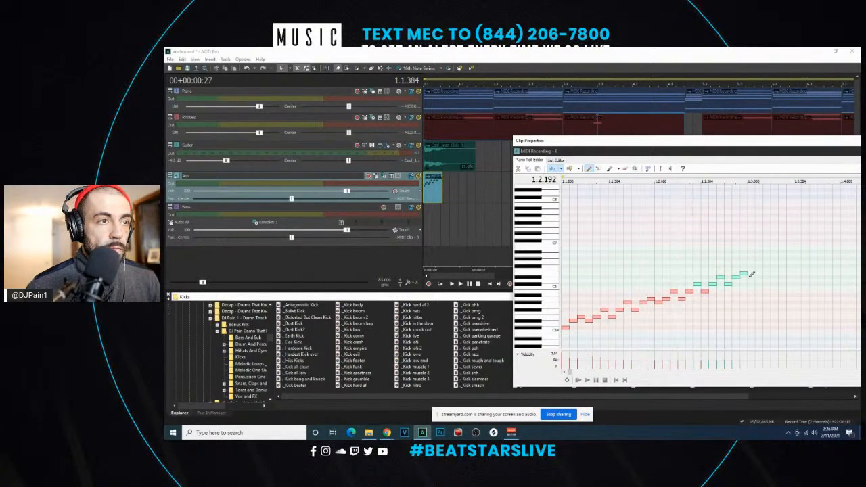
{"action": "left_click", "coordinate": [759, 273]}
{"action": "left_click", "coordinate": [768, 267]}
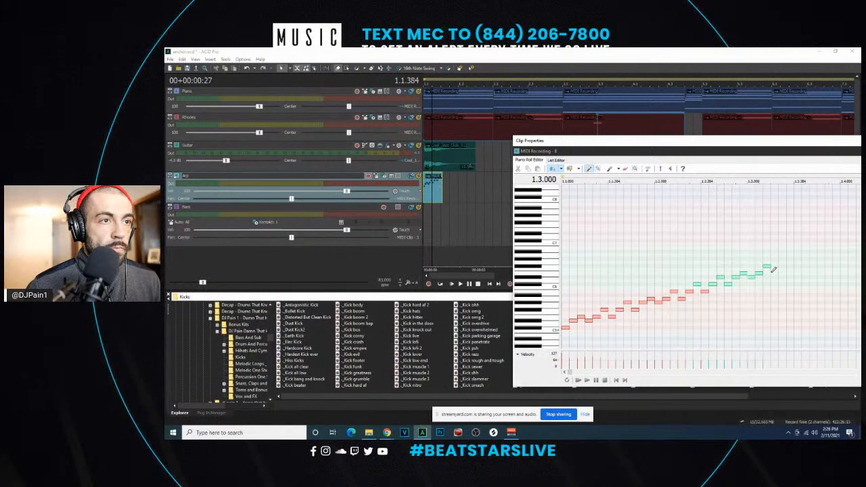
{"action": "left_click", "coordinate": [782, 266]}
{"action": "left_click", "coordinate": [790, 257]}
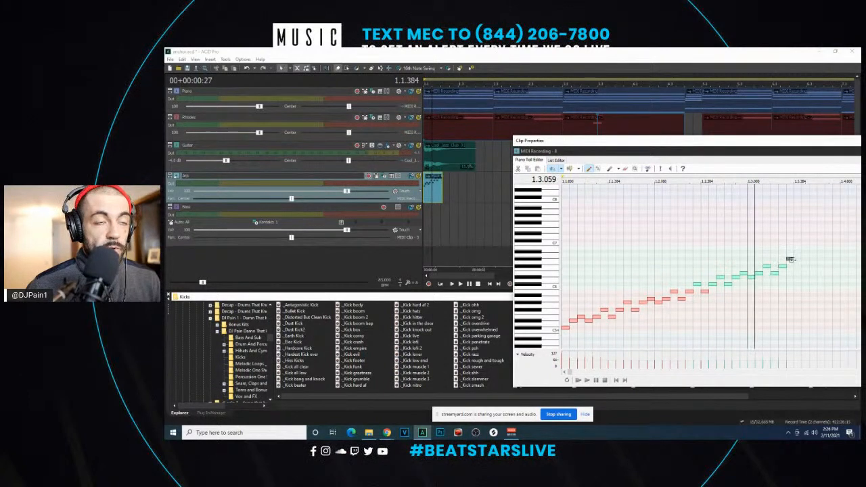
{"action": "left_click", "coordinate": [805, 258]}
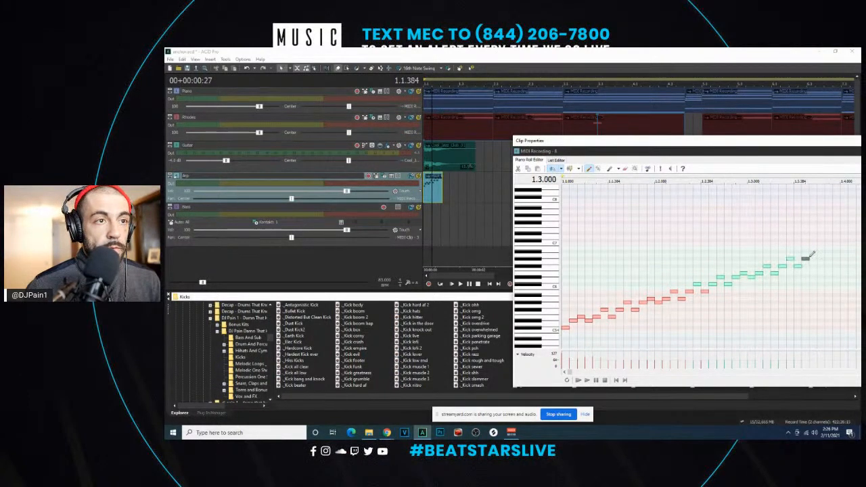
{"action": "scroll", "coordinate": [784, 265], "scroll_direction": "down", "scroll_amount": 2}
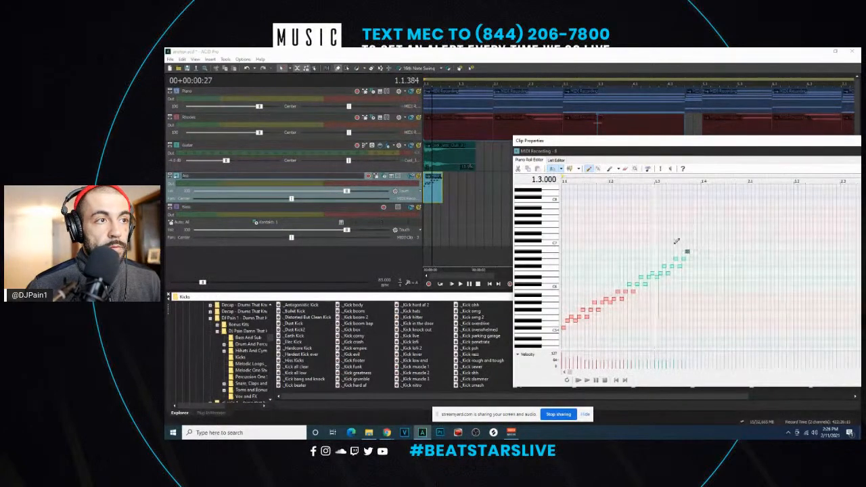
{"action": "scroll", "coordinate": [816, 246], "scroll_direction": "up", "scroll_amount": 3}
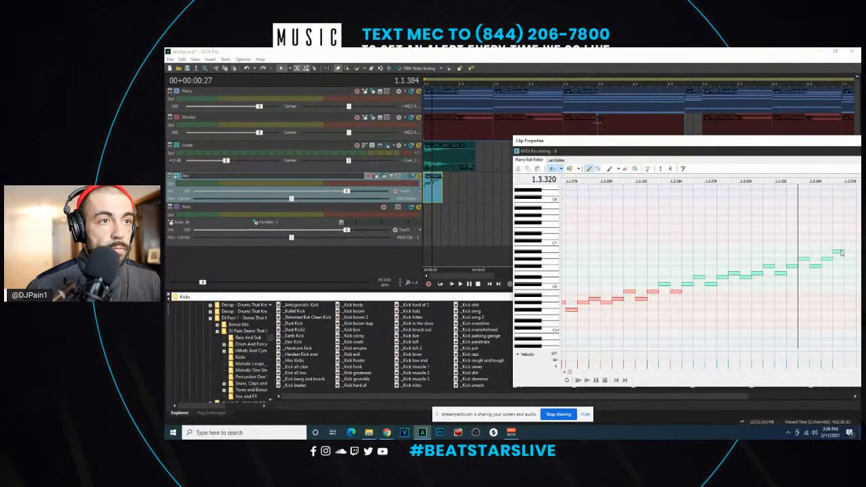
{"action": "left_click_drag", "start_coordinate": [841, 253], "coordinate": [840, 249]}
{"action": "scroll", "coordinate": [777, 256], "scroll_direction": "down", "scroll_amount": 3}
{"action": "scroll", "coordinate": [681, 251], "scroll_direction": "up", "scroll_amount": 1}
{"action": "scroll", "coordinate": [656, 257], "scroll_direction": "up", "scroll_amount": 2}
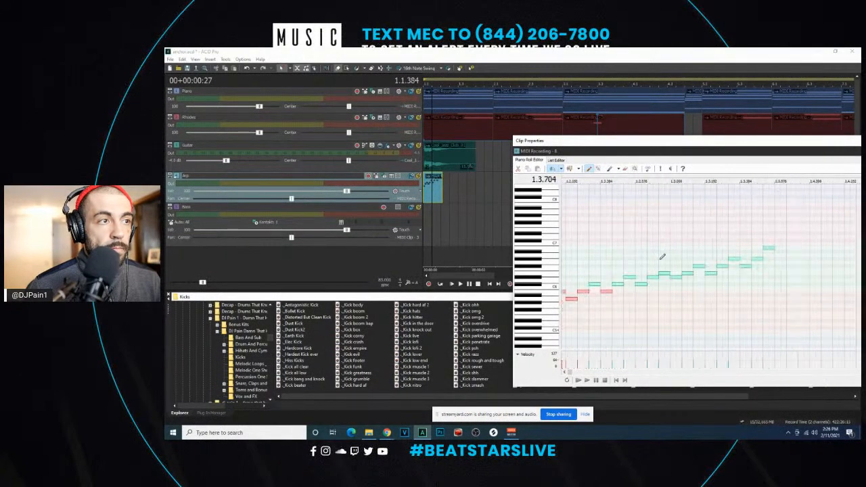
{"action": "scroll", "coordinate": [743, 252], "scroll_direction": "down", "scroll_amount": 1}
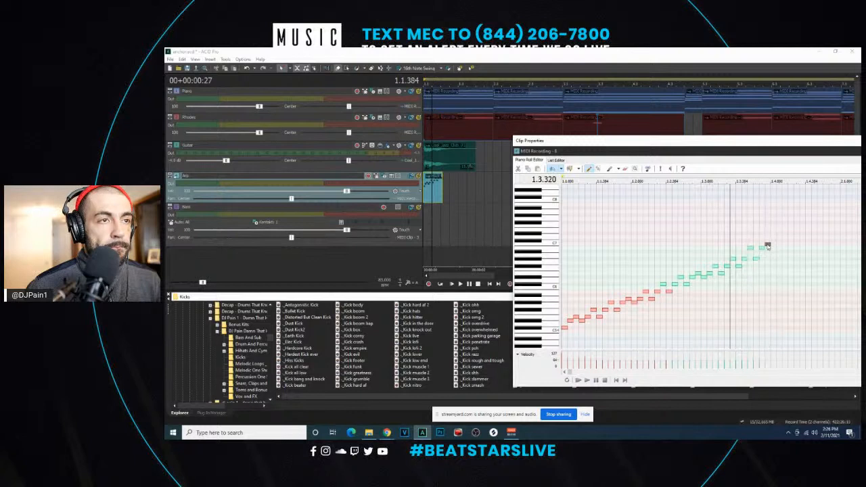
- Extend the zigzag run from about C7 through beat 1.4, rising up to the start of measure 2
{"action": "left_click", "coordinate": [768, 241]}
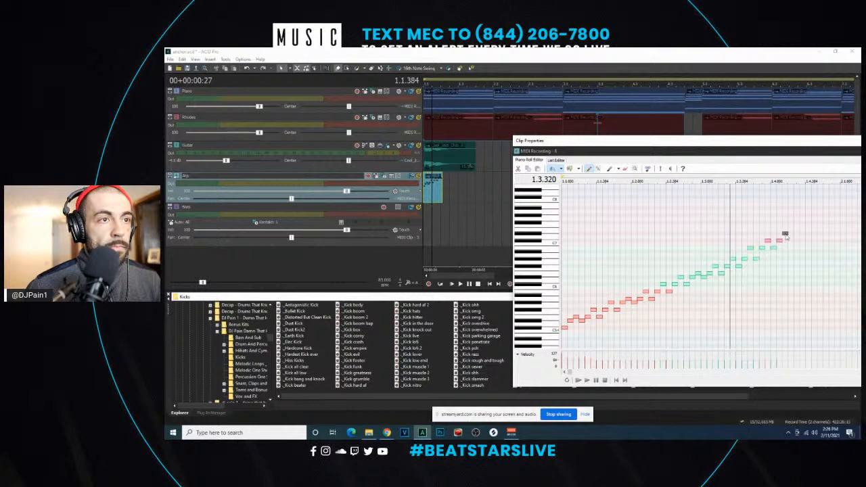
{"action": "left_click", "coordinate": [788, 234]}
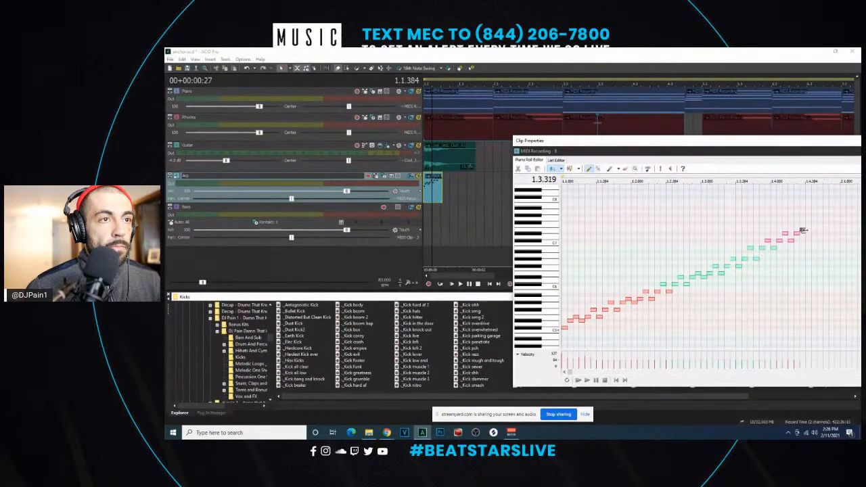
{"action": "left_click", "coordinate": [803, 231]}
{"action": "left_click", "coordinate": [813, 231]}
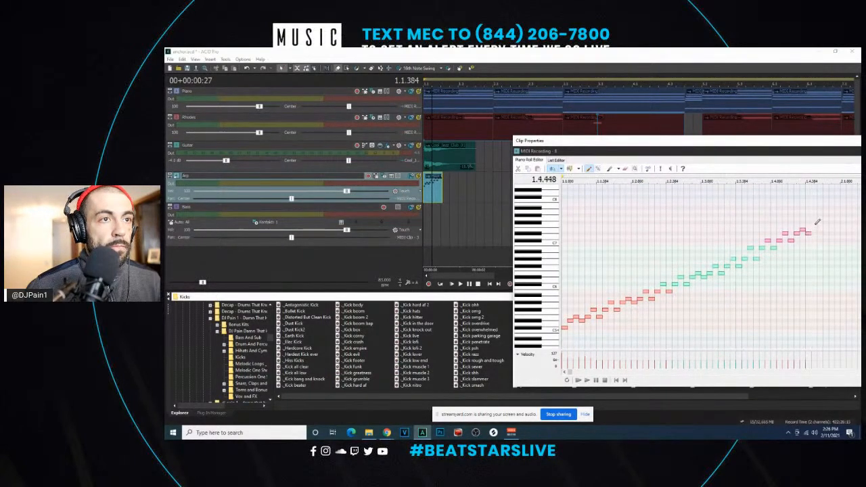
{"action": "left_click", "coordinate": [818, 222]}
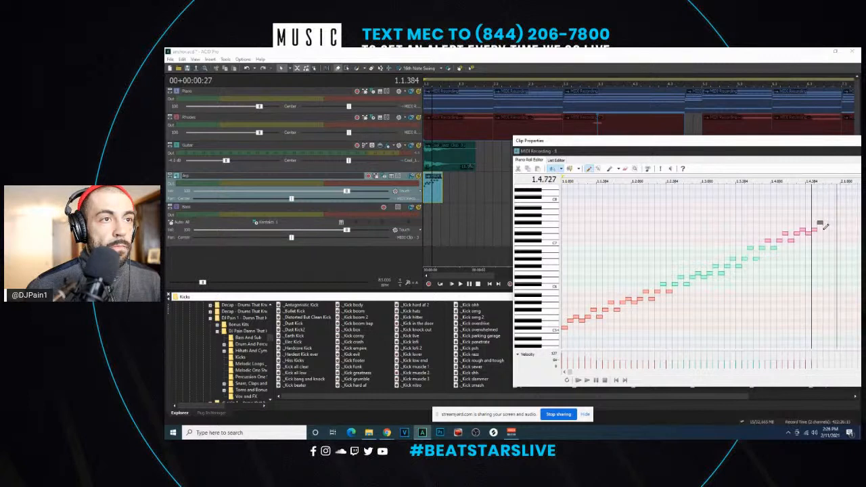
{"action": "left_click", "coordinate": [834, 221]}
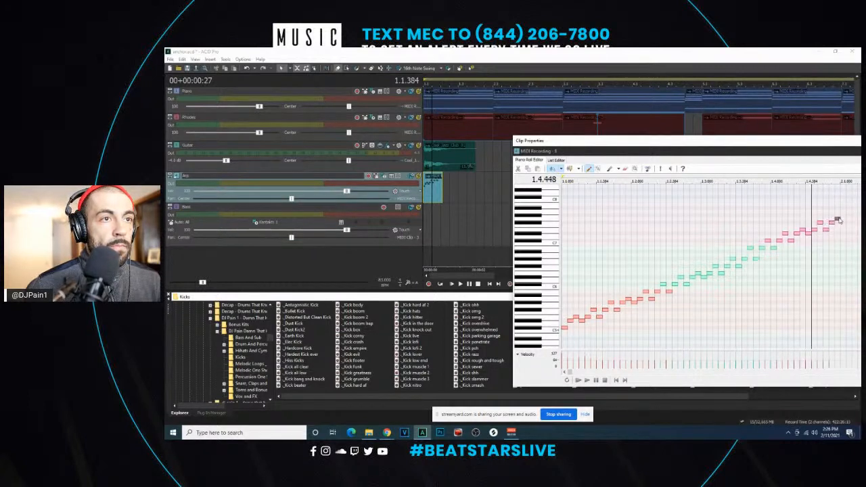
{"action": "left_click", "coordinate": [838, 216]}
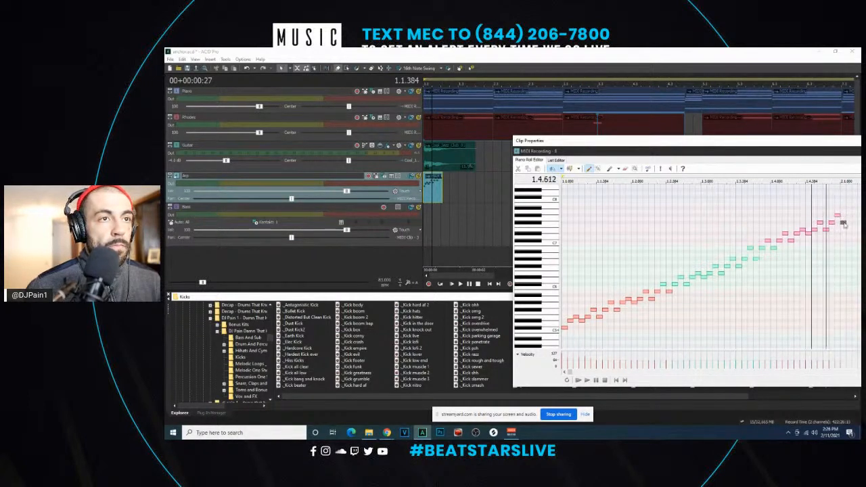
{"action": "left_click", "coordinate": [849, 216]}
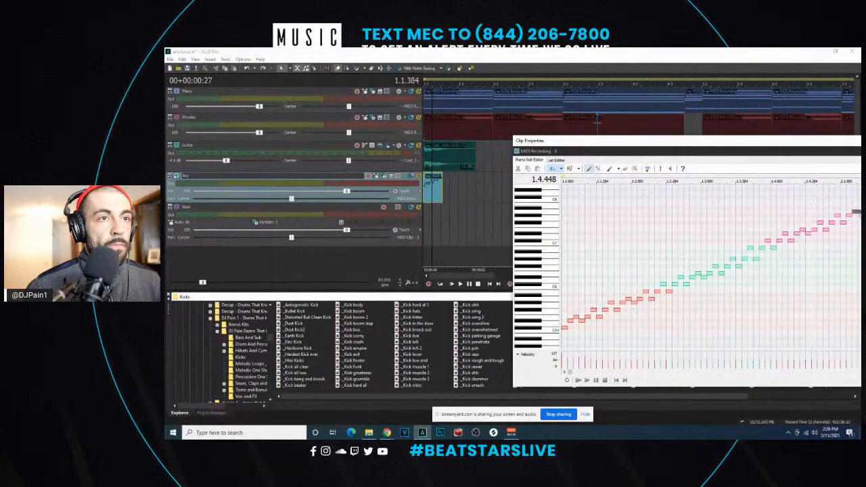
- Finish the run with a longer top note just below C8 near the start of measure 2
{"action": "scroll", "coordinate": [788, 223], "scroll_direction": "down", "scroll_amount": 2}
{"action": "left_click_drag", "start_coordinate": [711, 214], "coordinate": [712, 210]}
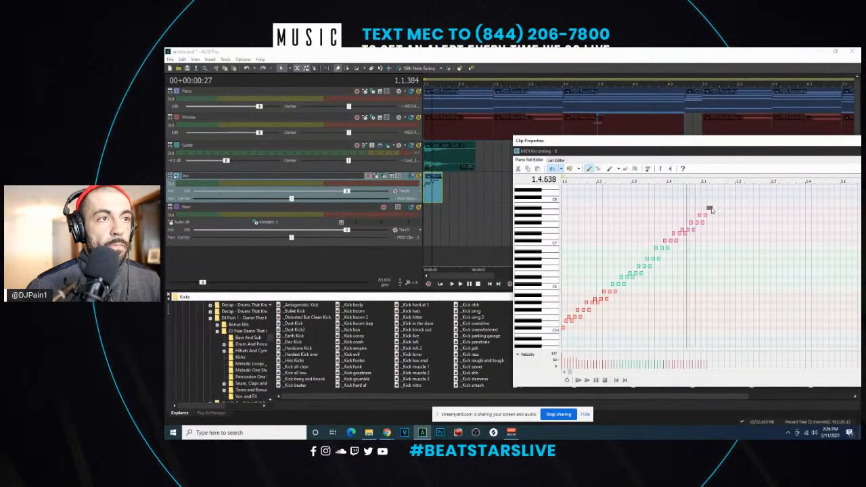
{"action": "scroll", "coordinate": [711, 210], "scroll_direction": "up", "scroll_amount": 1}
{"action": "left_click_drag", "start_coordinate": [763, 214], "coordinate": [758, 208]}
- Ramp the run's velocities to fall from the first note to the last, and lengthen the Arp clip just past measure 2's start
{"action": "key", "text": "space"}
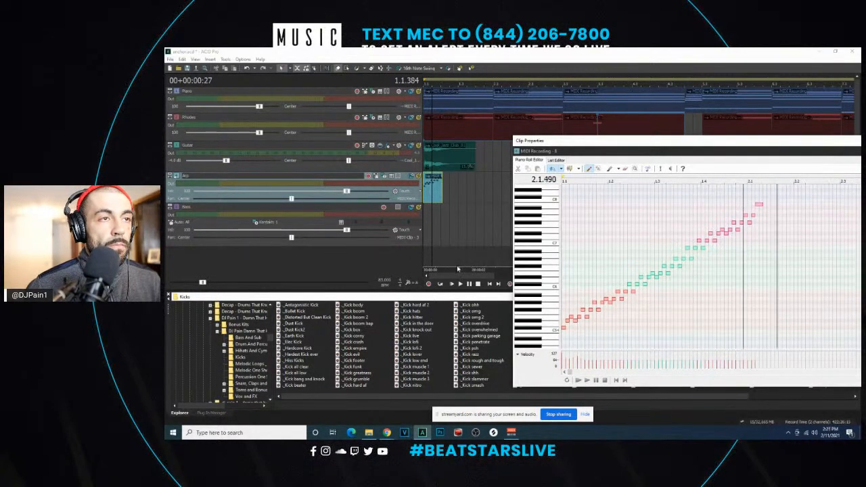
{"action": "scroll", "coordinate": [684, 351], "scroll_direction": "down", "scroll_amount": 5}
{"action": "left_click_drag", "start_coordinate": [601, 367], "coordinate": [558, 360]}
{"action": "left_click_drag", "start_coordinate": [442, 188], "coordinate": [502, 191]}
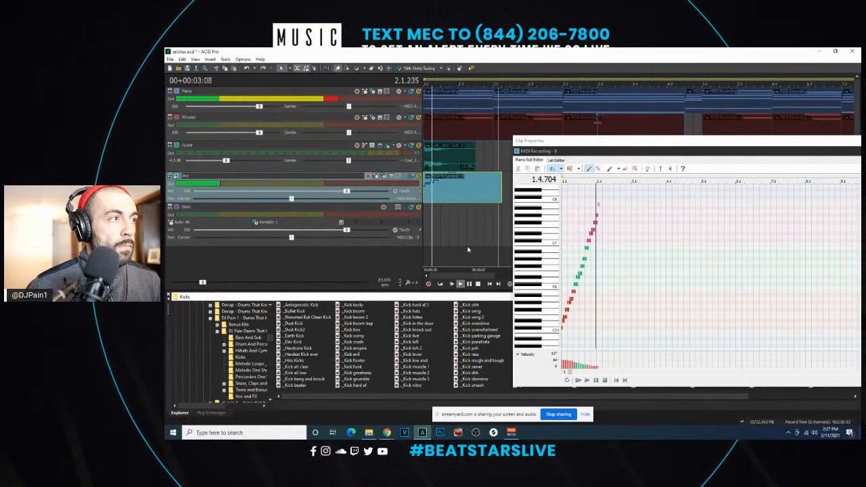
- Close the piano roll and play the arrangement from the start to hear the Arp run in context
{"action": "scroll", "coordinate": [469, 236], "scroll_direction": "up", "scroll_amount": 2}
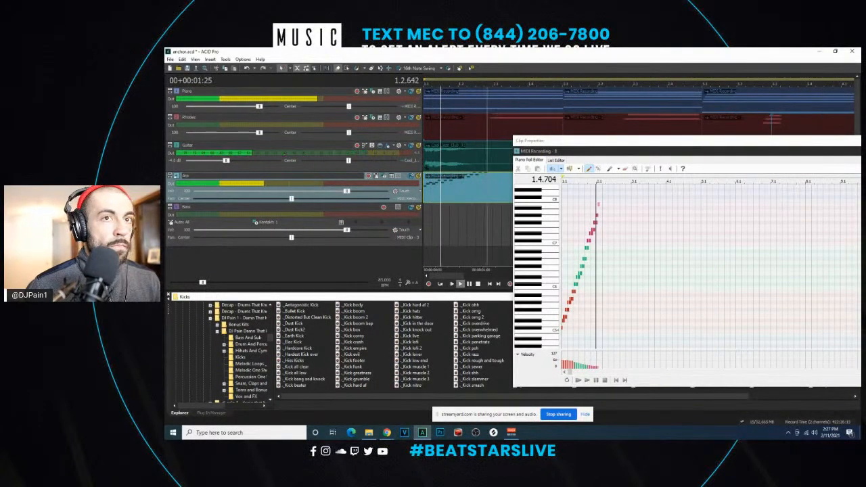
{"action": "left_click", "coordinate": [859, 141]}
{"action": "scroll", "coordinate": [460, 210], "scroll_direction": "up", "scroll_amount": 1}
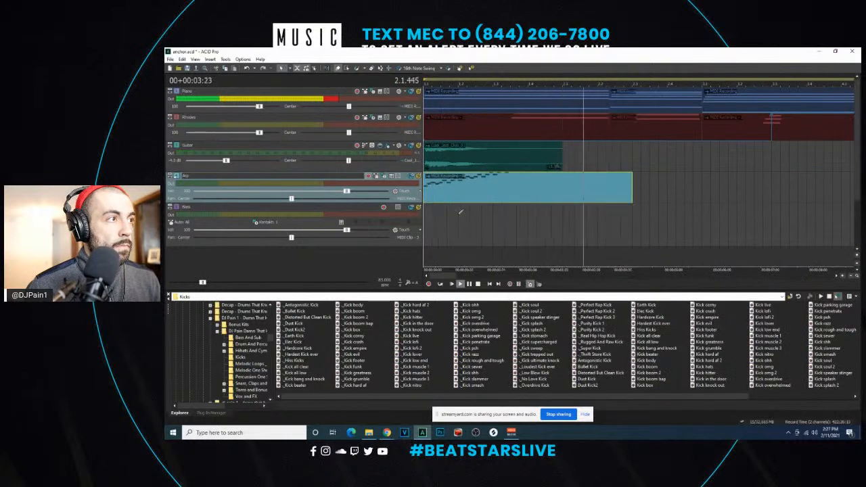
{"action": "scroll", "coordinate": [460, 210], "scroll_direction": "down", "scroll_amount": 2}
{"action": "scroll", "coordinate": [415, 201], "scroll_direction": "down", "scroll_amount": 2}
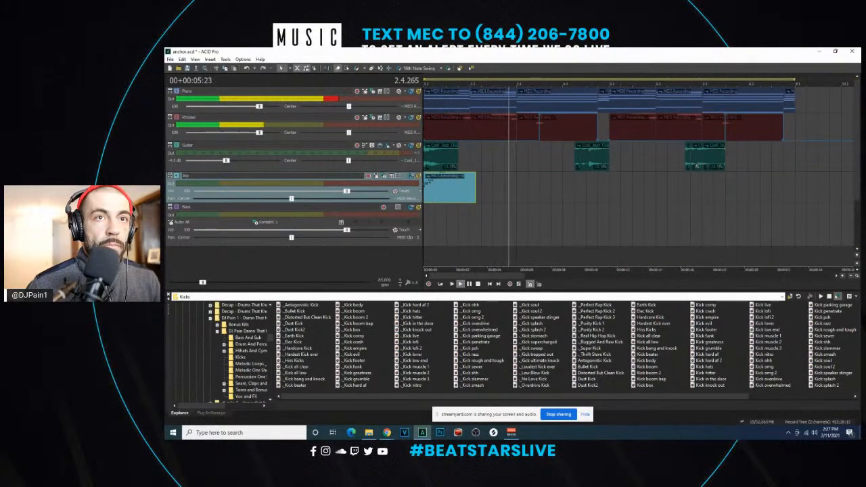
{"action": "key", "text": "space"}
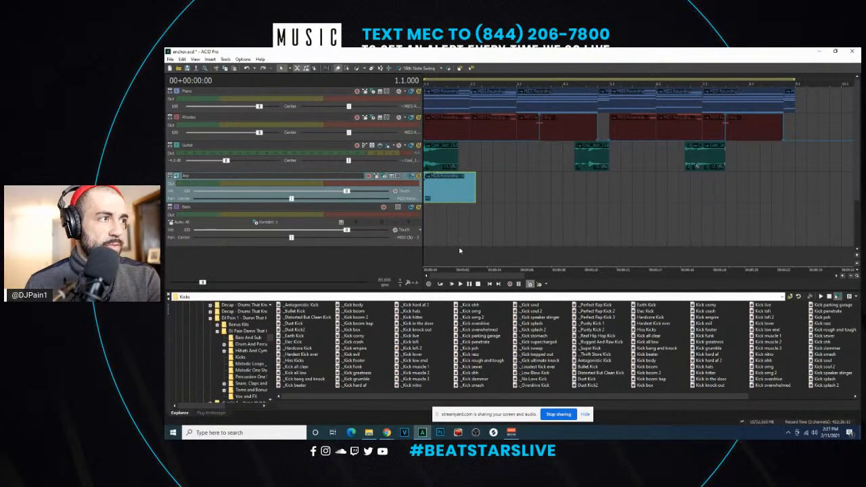
- Lower the master filter cutoff of the Arp track's Omnisphere patch 80s arp 3 slightly and close the synth window
{"action": "left_click", "coordinate": [384, 176]}
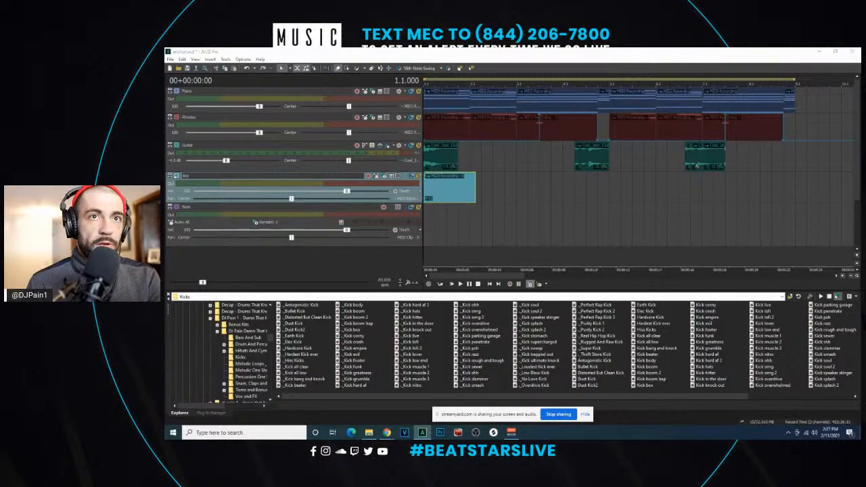
{"action": "left_click", "coordinate": [607, 201]}
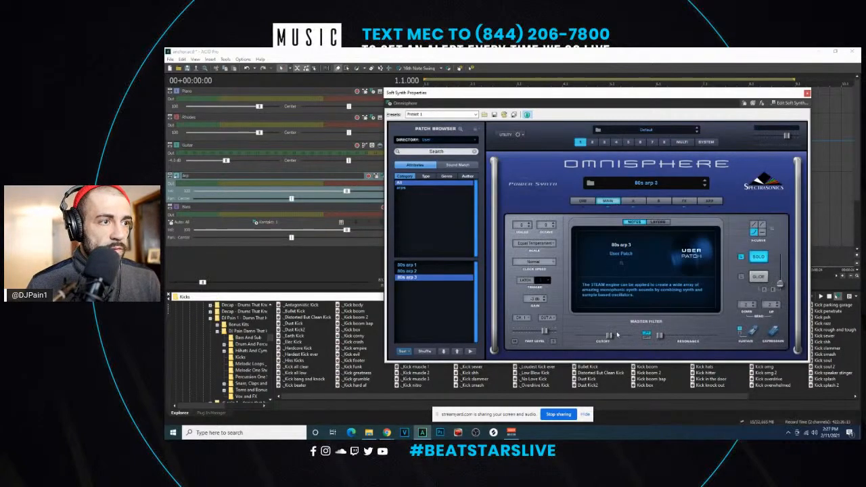
{"action": "left_click_drag", "start_coordinate": [608, 338], "coordinate": [599, 338]}
{"action": "left_click", "coordinate": [807, 94]}
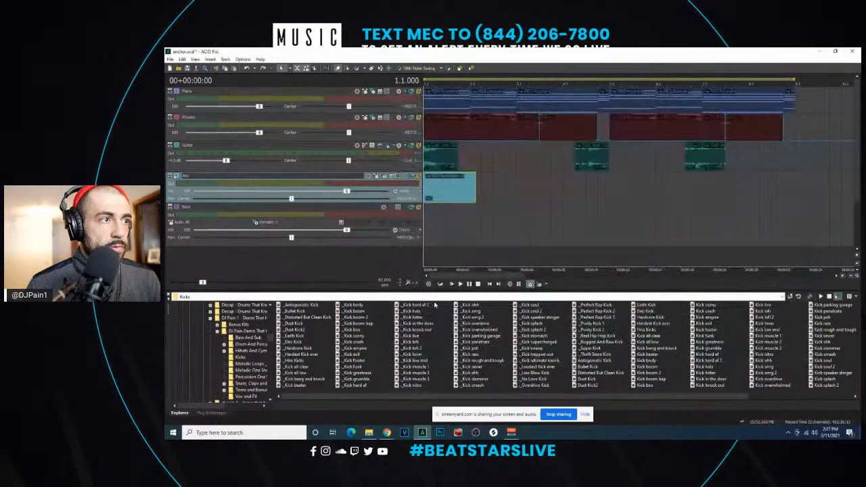
- Trim the Arp clip's end to measure 1 beat 4, audition it from the start, and move it to measure 4 beat 3
{"action": "left_click", "coordinate": [451, 284]}
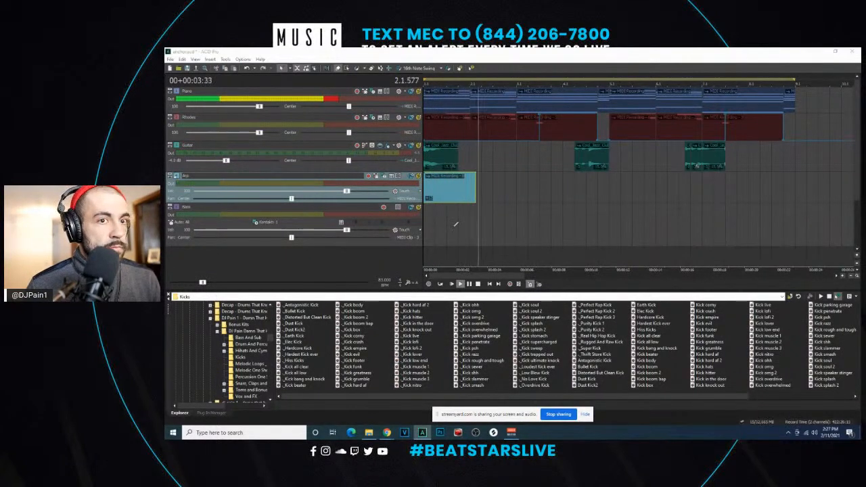
{"action": "left_click_drag", "start_coordinate": [476, 196], "coordinate": [459, 195]}
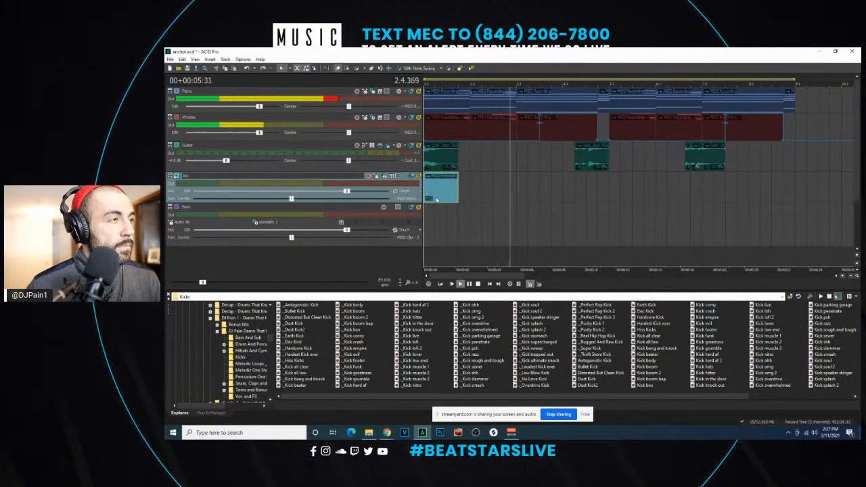
{"action": "left_click", "coordinate": [428, 200]}
{"action": "left_click", "coordinate": [428, 198]}
{"action": "key", "text": "space"}
{"action": "key", "text": "space"}
{"action": "scroll", "coordinate": [429, 197], "scroll_direction": "up", "scroll_amount": 2}
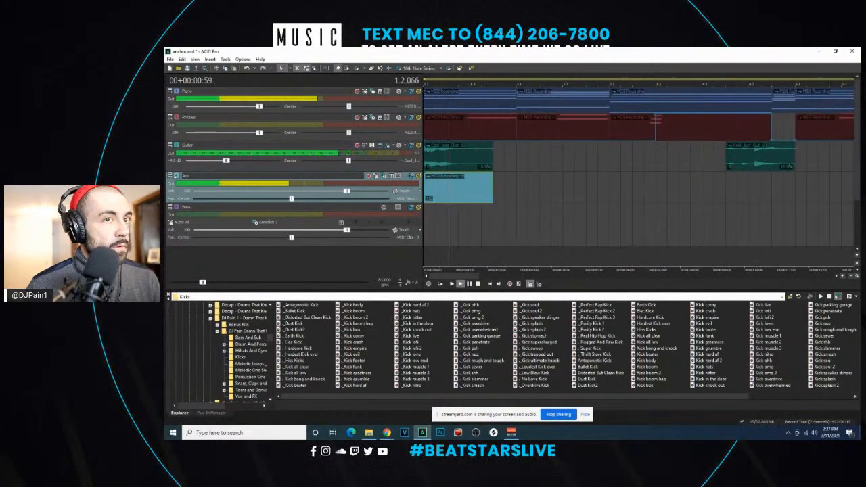
{"action": "key", "text": "space"}
{"action": "scroll", "coordinate": [460, 191], "scroll_direction": "down", "scroll_amount": 3}
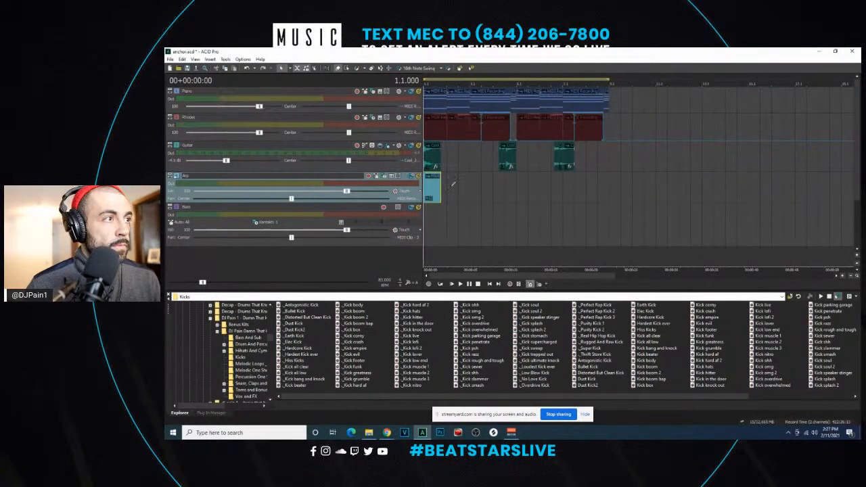
{"action": "left_click_drag", "start_coordinate": [434, 191], "coordinate": [514, 185]}
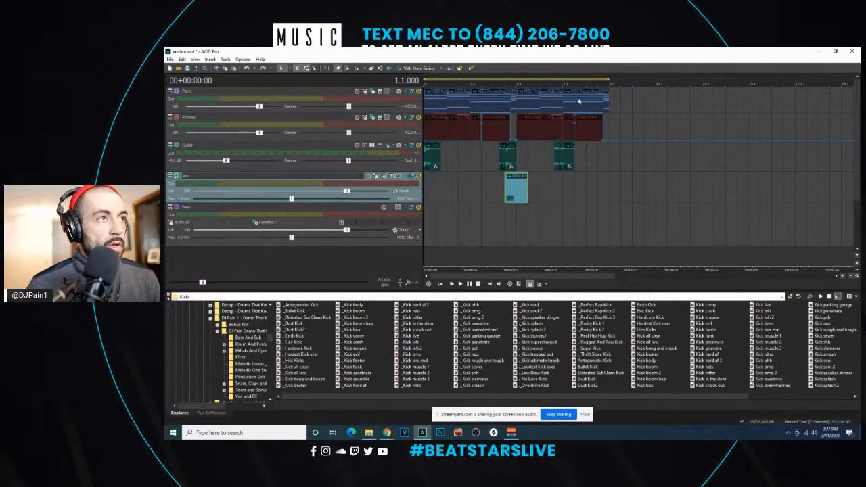
- Try shortening the loop region so it ends at measure 5
{"action": "left_click_drag", "start_coordinate": [609, 81], "coordinate": [561, 83]}
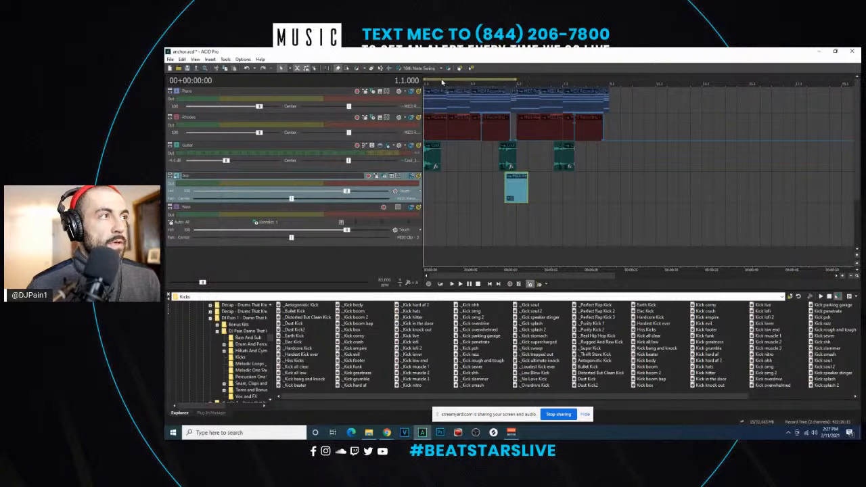
{"action": "left_click_drag", "start_coordinate": [442, 82], "coordinate": [397, 81]}
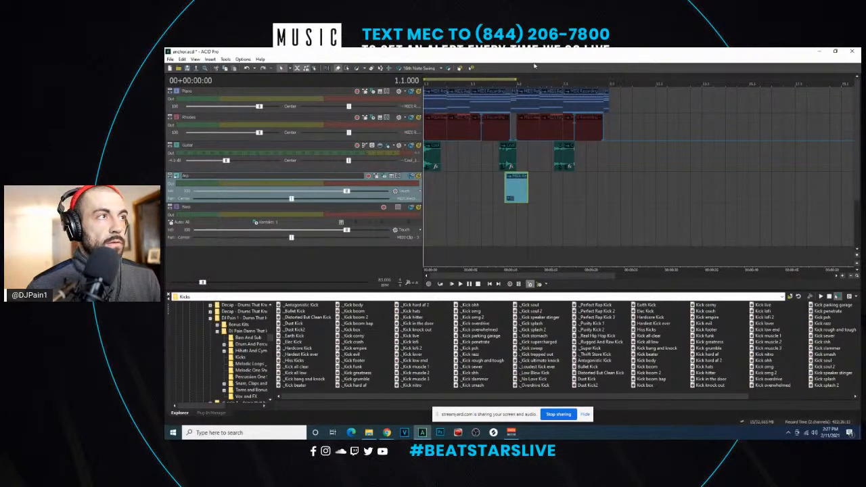
- Select the Bass track at the start of the project and play the arrangement to rehearse a bass part
{"action": "left_click", "coordinate": [433, 228]}
{"action": "scroll", "coordinate": [429, 230], "scroll_direction": "up", "scroll_amount": 2}
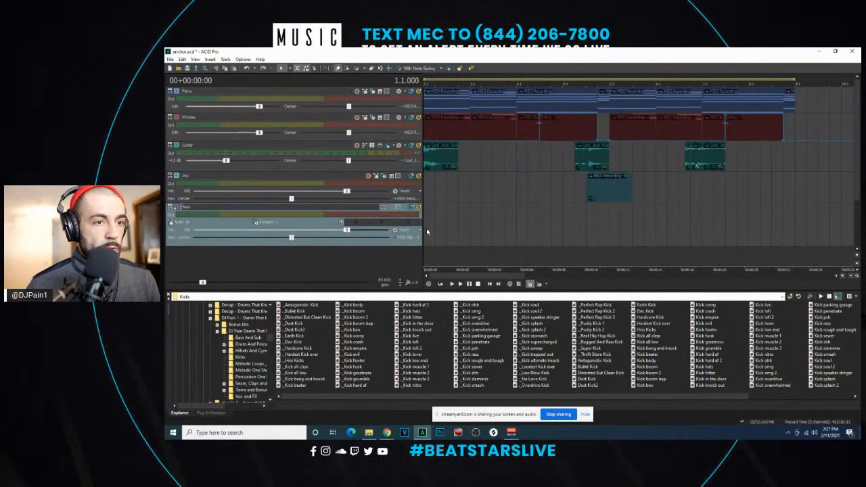
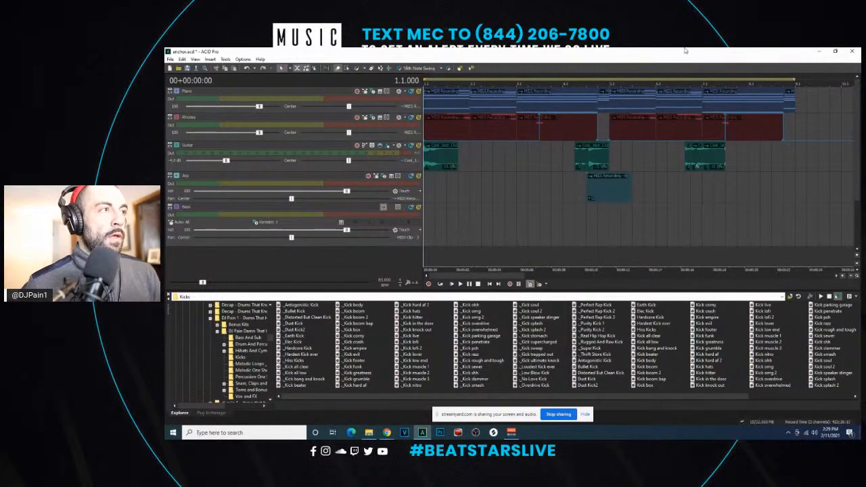
{"action": "key", "text": "space"}
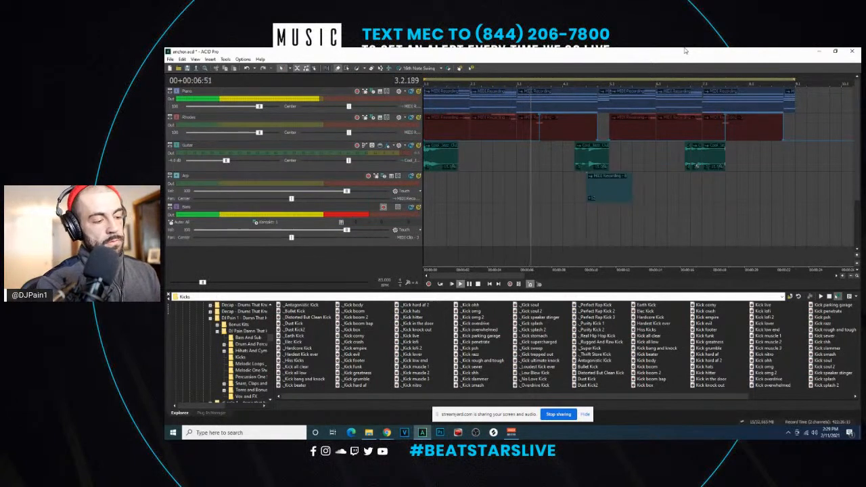
{"action": "key", "text": "space"}
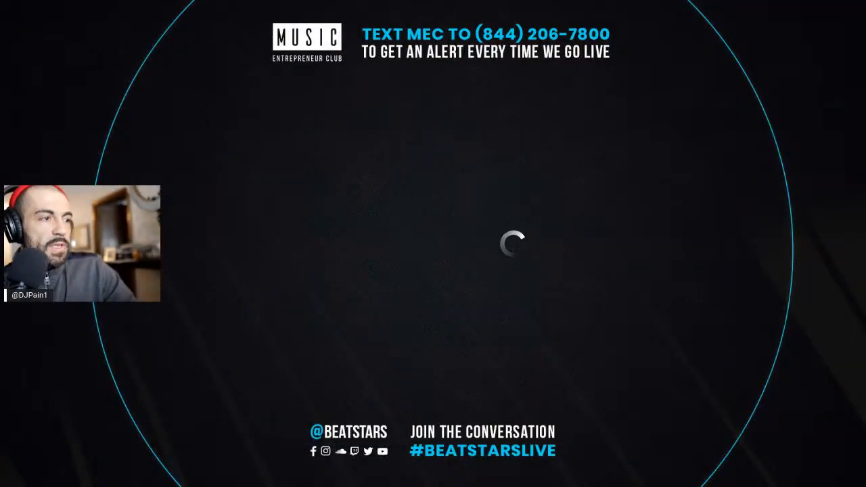
- Record a MIDI bass phrase on the Bass track from the start through measure 1
{"action": "key", "text": "alt+Tab"}
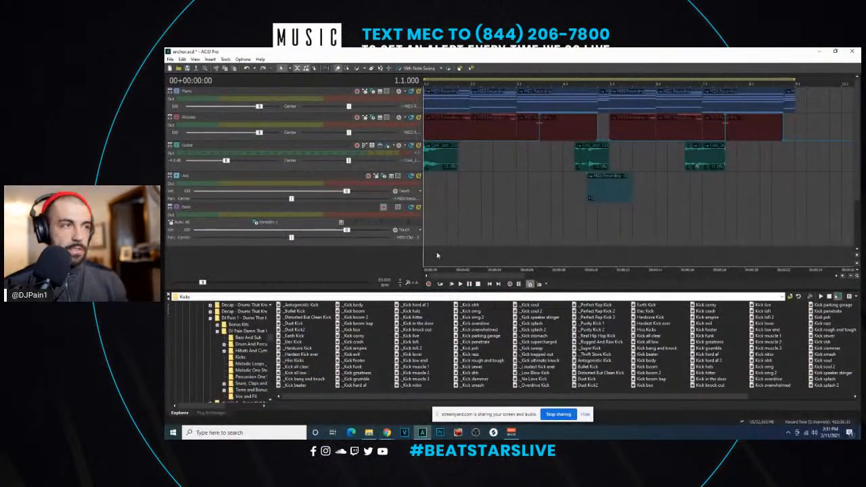
{"action": "left_click", "coordinate": [424, 236]}
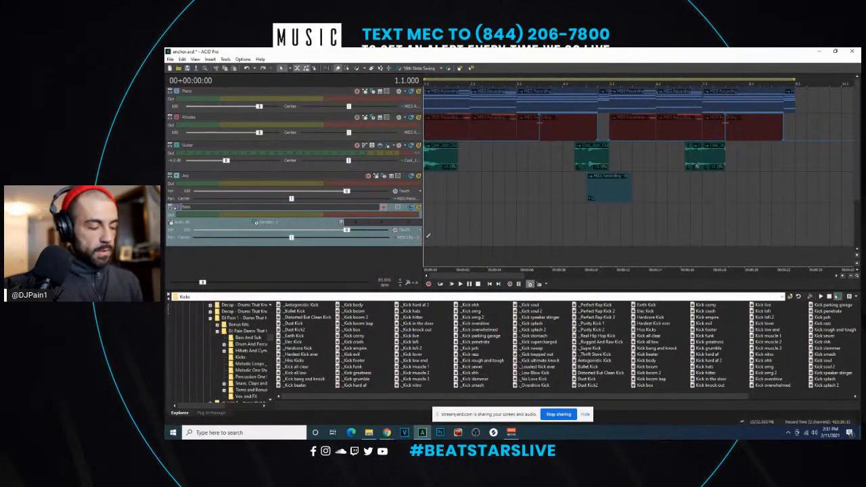
{"action": "key", "text": "space"}
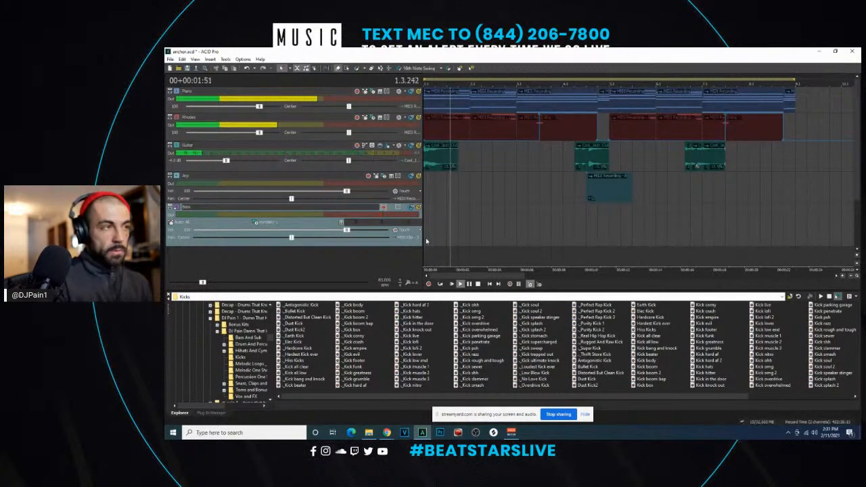
{"action": "key", "text": "ctrl+r"}
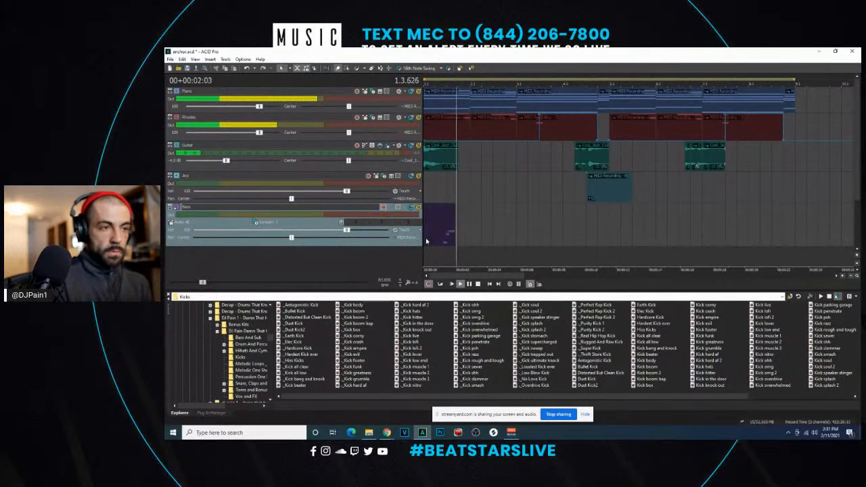
{"action": "key", "text": "space"}
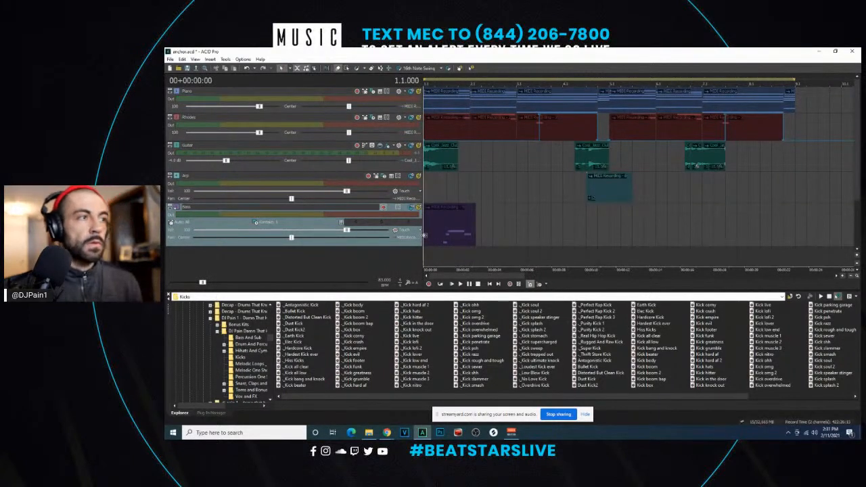
- Play back the recorded Bass clip and trim its end to the start of measure 2
{"action": "left_click", "coordinate": [440, 233]}
{"action": "key", "text": "space"}
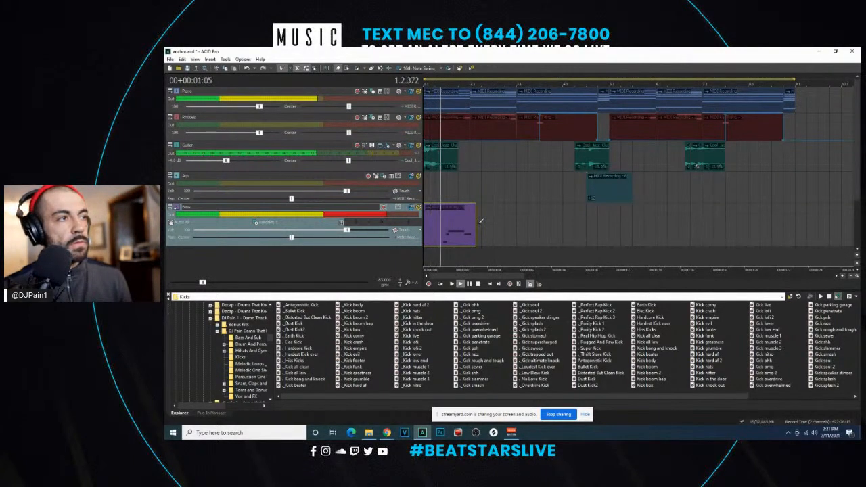
{"action": "left_click_drag", "start_coordinate": [474, 227], "coordinate": [469, 228]}
{"action": "key", "text": "space"}
{"action": "left_click", "coordinate": [451, 233]}
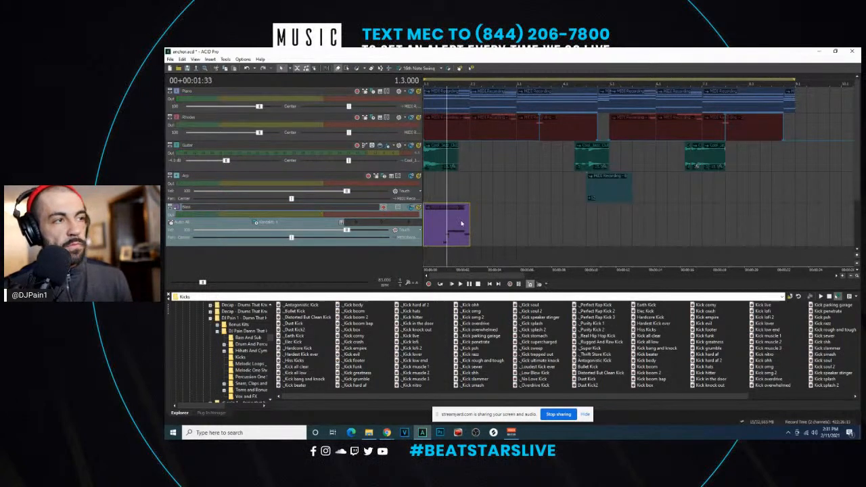
- Rehearse and record a second bass phrase on the Bass track starting at measure 2
{"action": "left_click", "coordinate": [476, 219]}
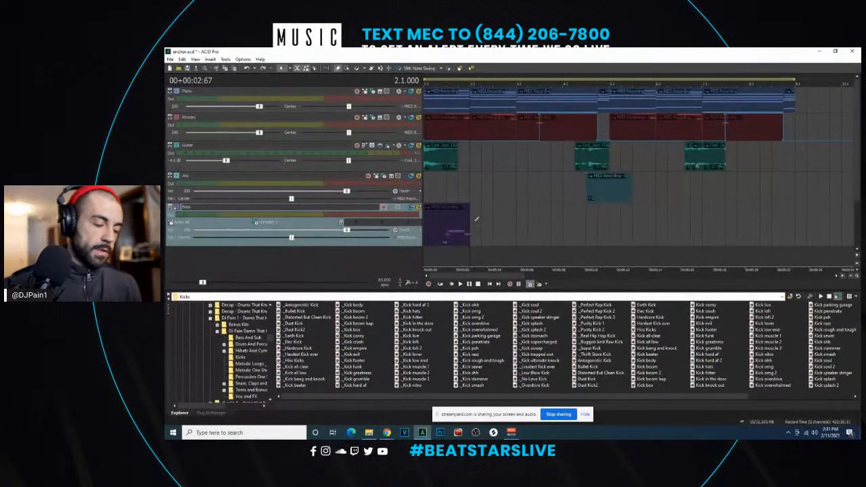
{"action": "key", "text": "space"}
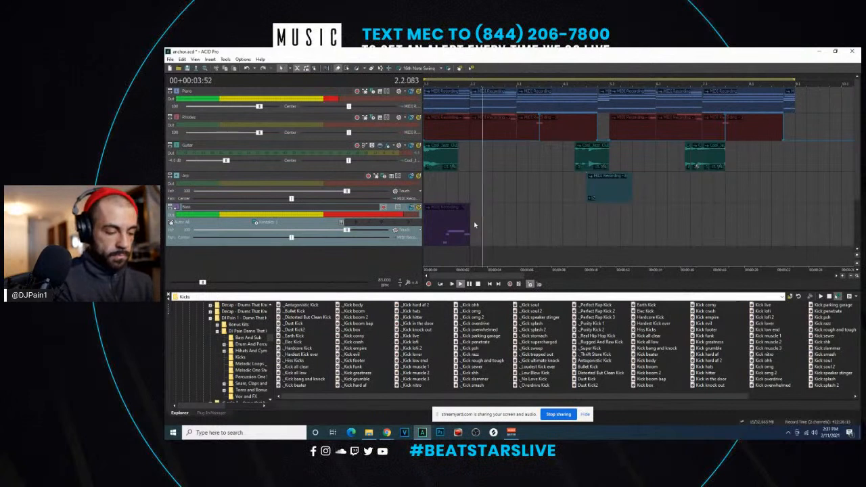
{"action": "key", "text": "space"}
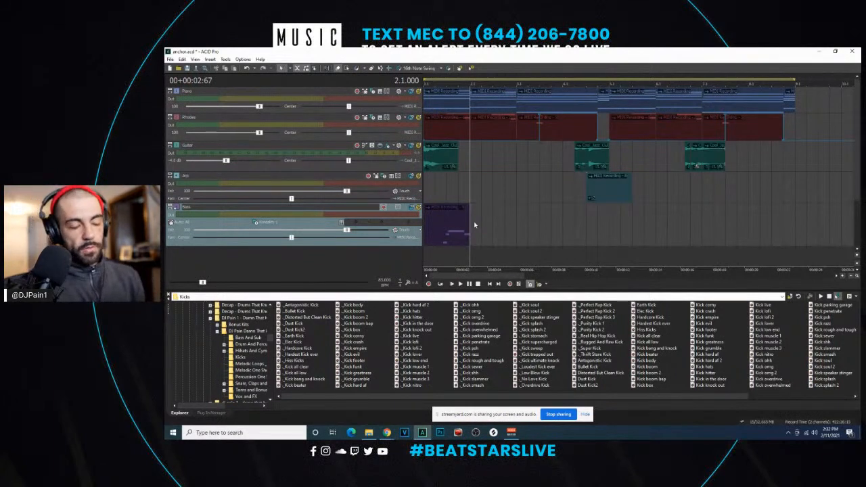
{"action": "key", "text": "space"}
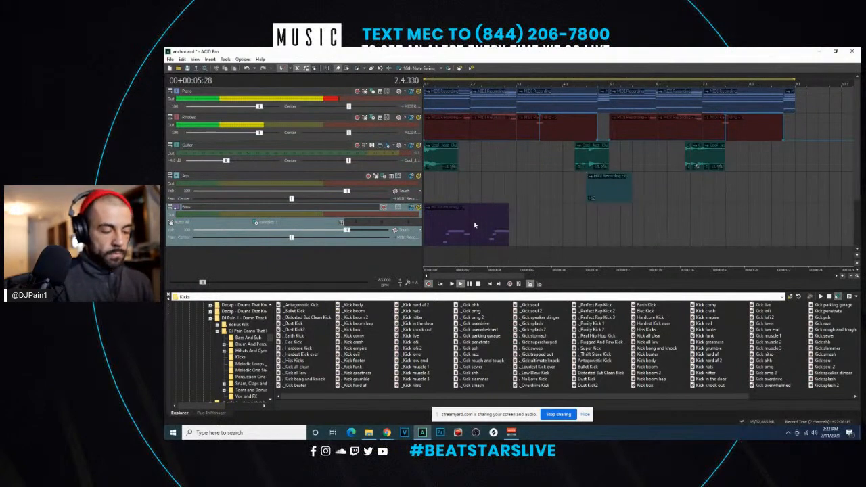
{"action": "key", "text": "space"}
- Play back the second Bass clip, split it at 3.1.000 and delete the part after the split
{"action": "key", "text": "space"}
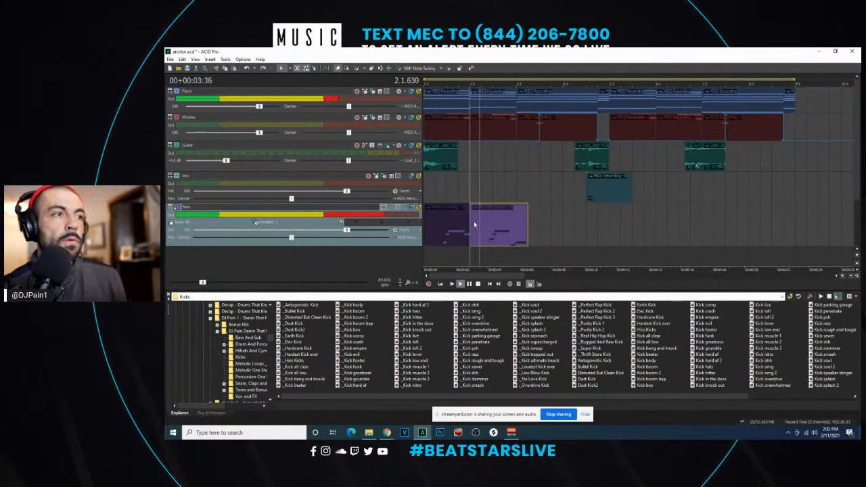
{"action": "scroll", "coordinate": [474, 222], "scroll_direction": "up", "scroll_amount": 3}
{"action": "left_click", "coordinate": [701, 226]}
{"action": "scroll", "coordinate": [702, 226], "scroll_direction": "up", "scroll_amount": 3}
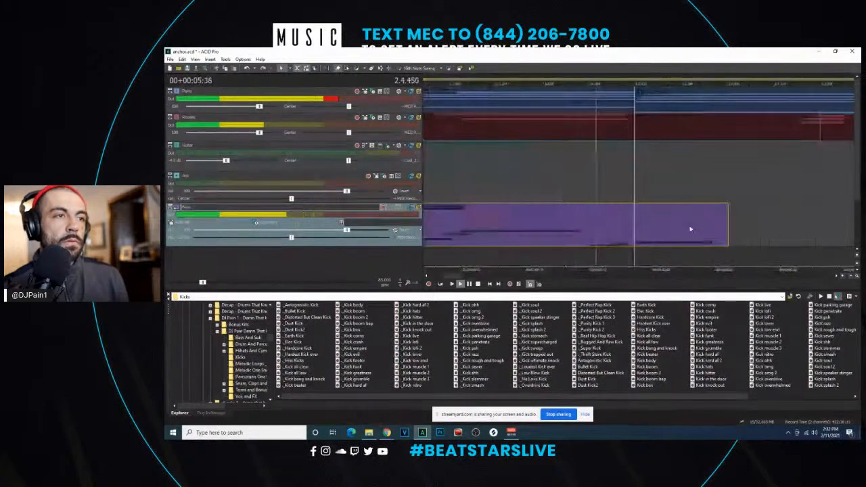
{"action": "key", "text": "space"}
{"action": "key", "text": "s"}
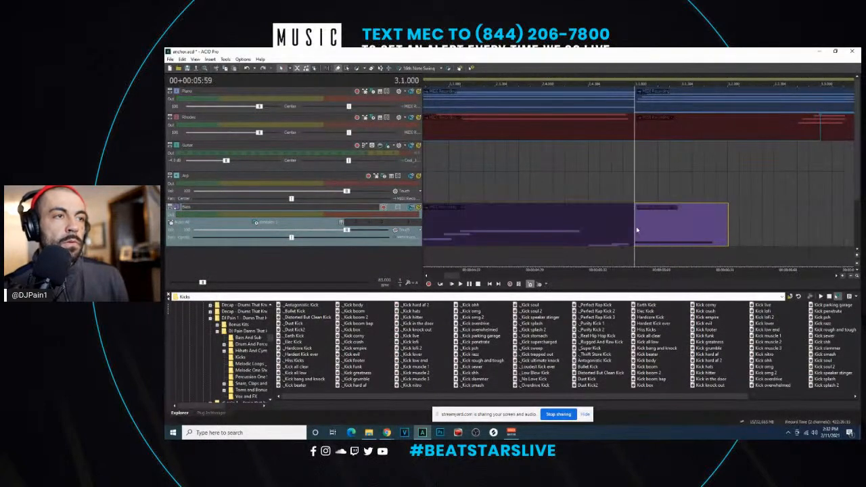
{"action": "scroll", "coordinate": [636, 230], "scroll_direction": "down", "scroll_amount": 3}
{"action": "key", "text": "Delete"}
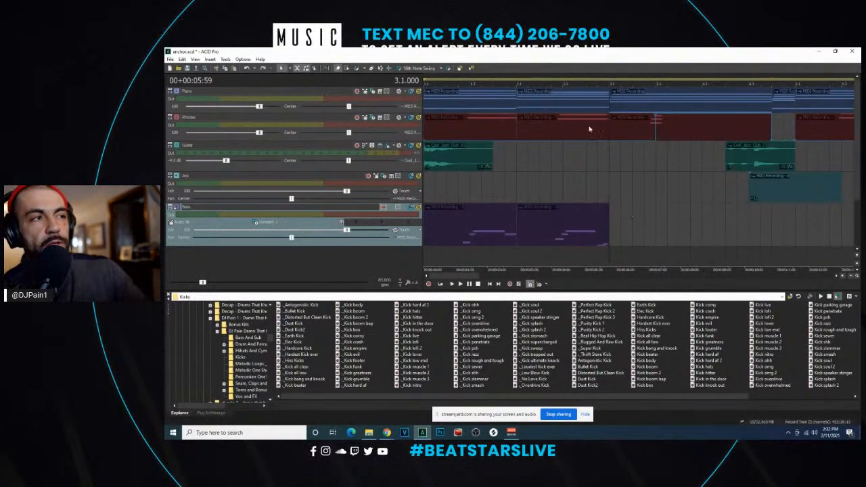
- Examine the end of the second Bass clip against the start of measure 3
{"action": "scroll", "coordinate": [636, 108], "scroll_direction": "up", "scroll_amount": 5}
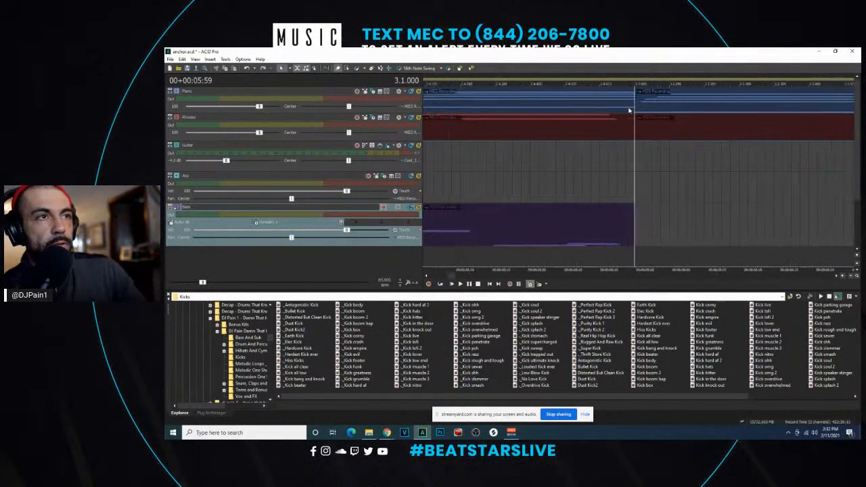
{"action": "scroll", "coordinate": [535, 164], "scroll_direction": "down", "scroll_amount": 6}
{"action": "left_click", "coordinate": [540, 238]}
{"action": "scroll", "coordinate": [540, 238], "scroll_direction": "down", "scroll_amount": 2}
{"action": "left_click", "coordinate": [495, 225]}
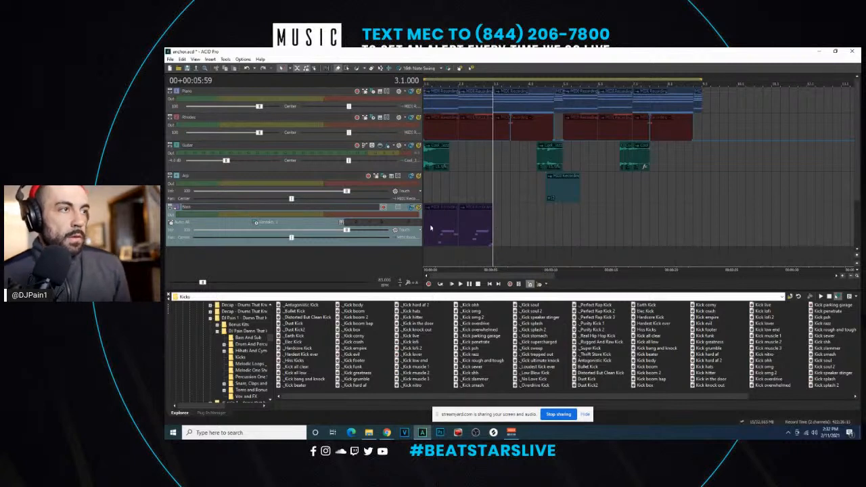
{"action": "left_click", "coordinate": [430, 228]}
- Check the Arp clip's start against measure 4 beat 3 and play the arrangement from there
{"action": "left_click", "coordinate": [549, 192]}
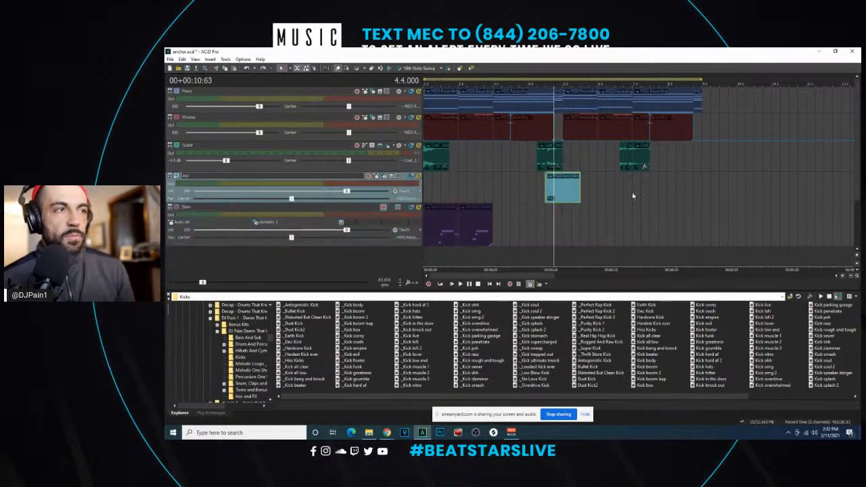
{"action": "scroll", "coordinate": [545, 193], "scroll_direction": "up", "scroll_amount": 3}
{"action": "left_click", "coordinate": [567, 193]}
{"action": "scroll", "coordinate": [658, 188], "scroll_direction": "up", "scroll_amount": 2}
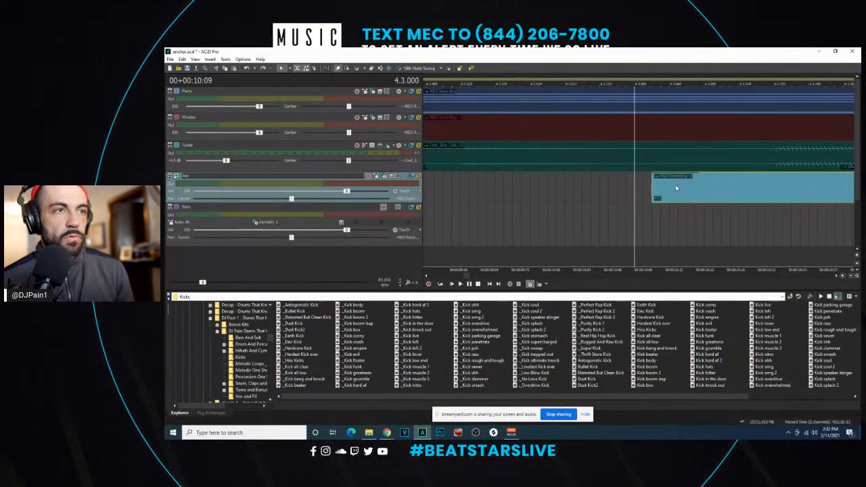
{"action": "scroll", "coordinate": [677, 186], "scroll_direction": "up", "scroll_amount": 2}
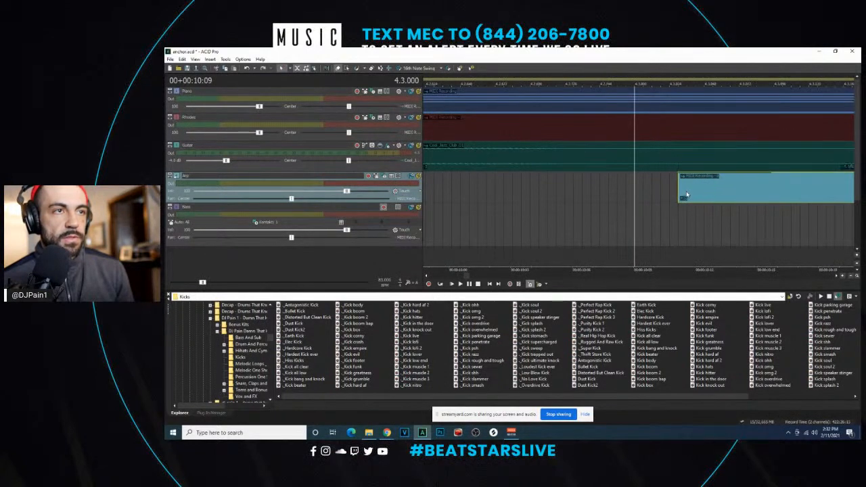
{"action": "scroll", "coordinate": [686, 195], "scroll_direction": "down", "scroll_amount": 3}
{"action": "key", "text": "space"}
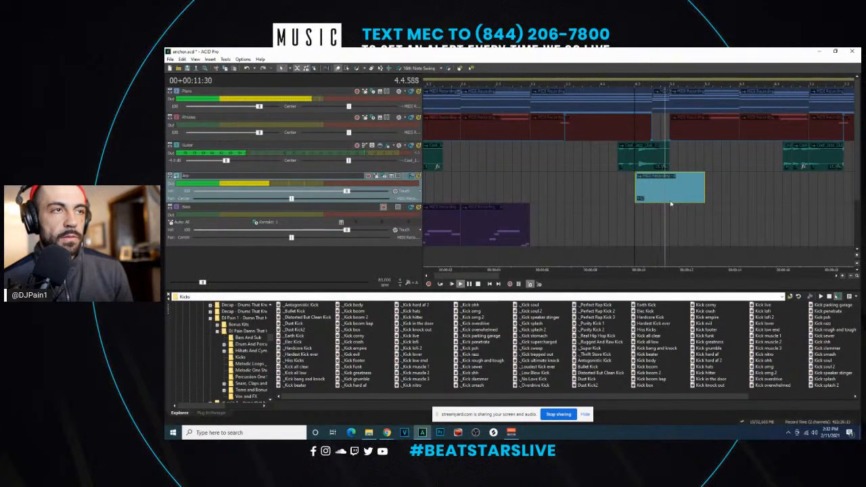
{"action": "key", "text": "space"}
- Play the arrangement from 2.3.000, then rehearse and record a third bass phrase on the Bass track starting at measure 3
{"action": "scroll", "coordinate": [507, 226], "scroll_direction": "down", "scroll_amount": 3}
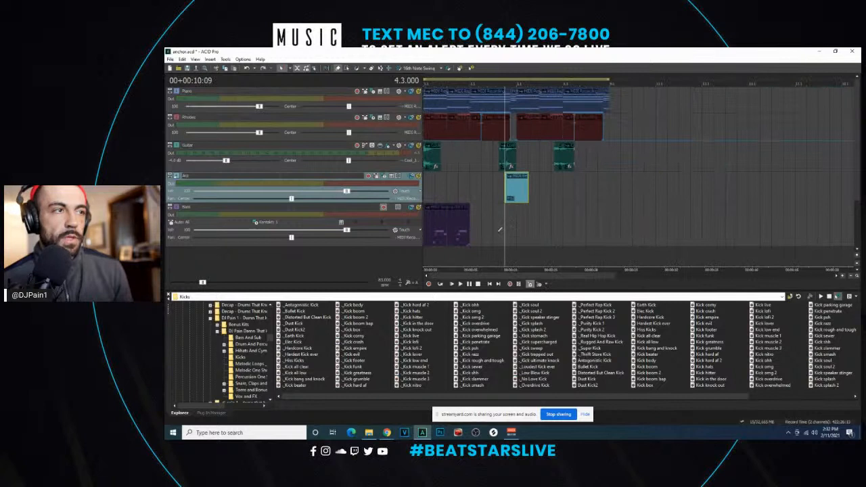
{"action": "left_click", "coordinate": [466, 220]}
{"action": "scroll", "coordinate": [527, 217], "scroll_direction": "up", "scroll_amount": 3}
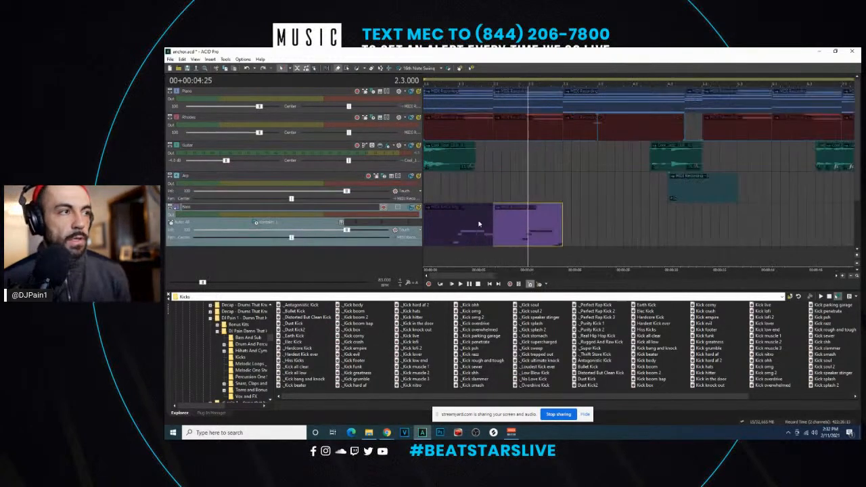
{"action": "key", "text": "space"}
{"action": "left_click", "coordinate": [569, 216]}
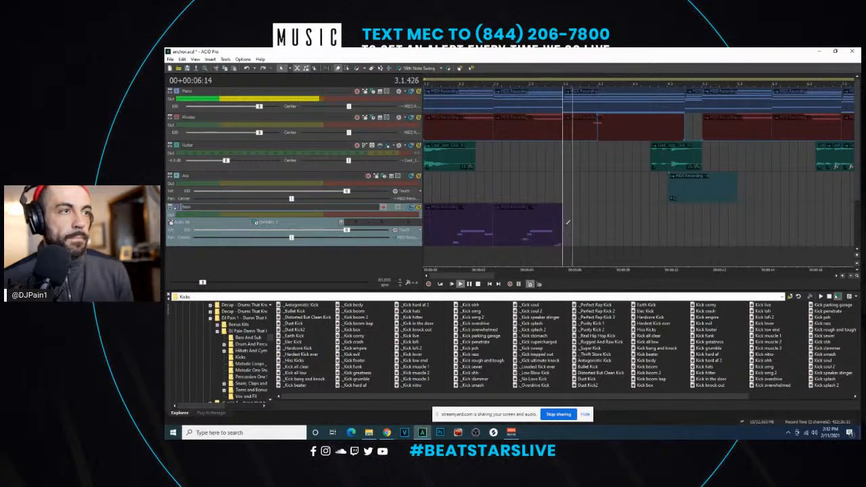
{"action": "key", "text": "space"}
{"action": "key", "text": "space"}
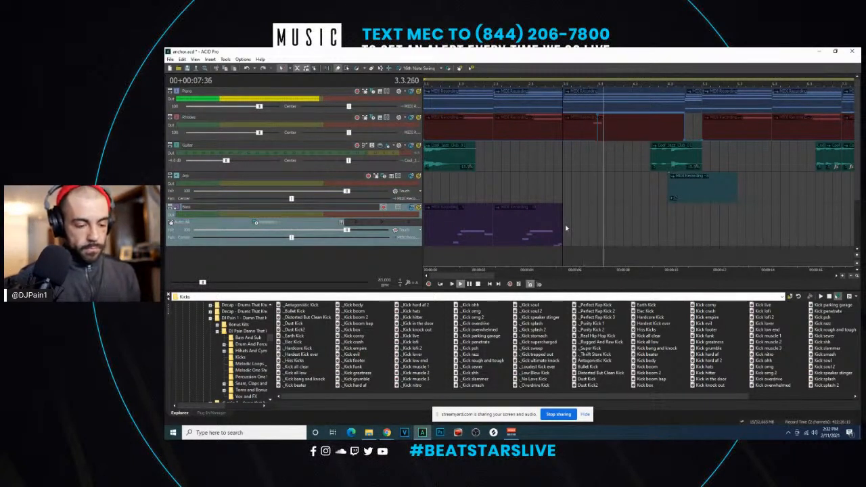
{"action": "key", "text": "space"}
{"action": "key", "text": "space"}
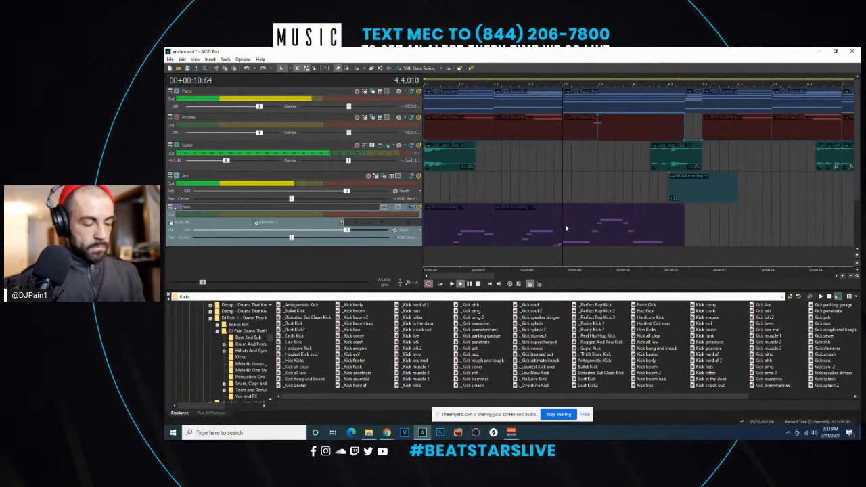
- Play back the third bass phrase and record a short closing phrase on the Bass track starting at measure 4 beat 4
{"action": "left_click", "coordinate": [565, 228]}
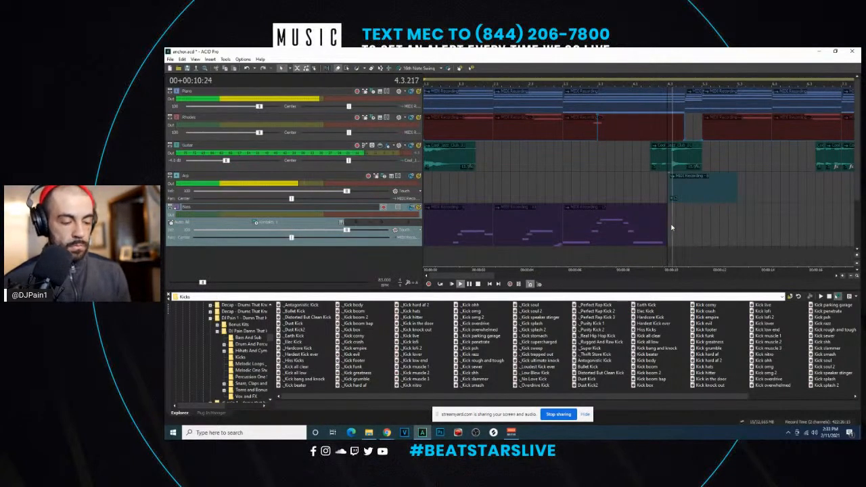
{"action": "left_click", "coordinate": [672, 227]}
{"action": "scroll", "coordinate": [672, 227], "scroll_direction": "up", "scroll_amount": 1}
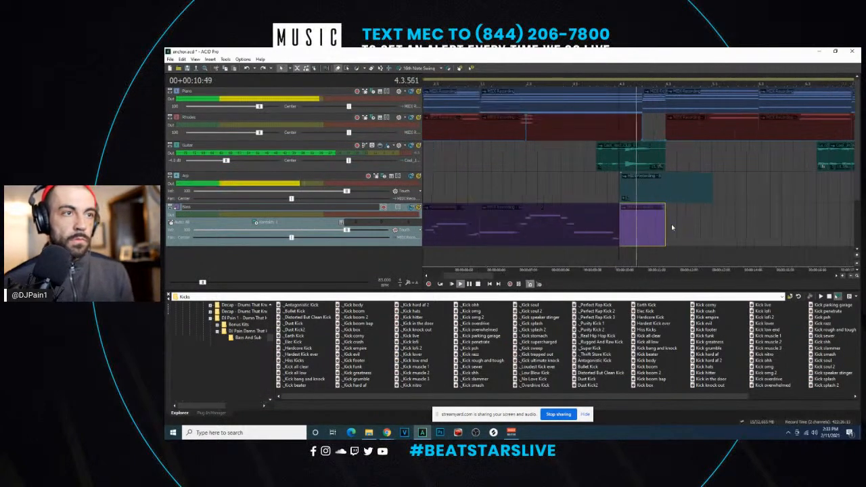
{"action": "key", "text": "space"}
{"action": "key", "text": "space"}
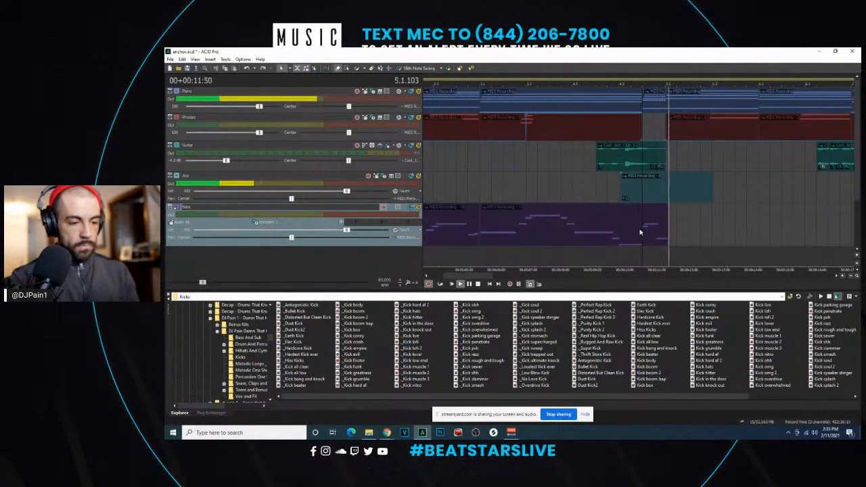
{"action": "key", "text": "space"}
{"action": "key", "text": "space"}
{"action": "key", "text": "space"}
- Split the closing Bass clip at 5.1.000 and delete the part after the split
{"action": "left_click", "coordinate": [667, 232]}
{"action": "key", "text": "s"}
{"action": "scroll", "coordinate": [667, 232], "scroll_direction": "down", "scroll_amount": 3}
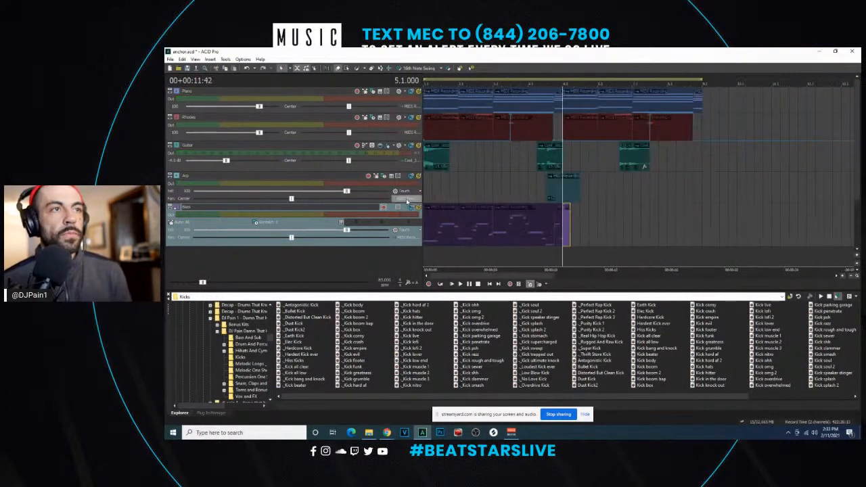
- Open the third Bass clip in the piano roll and examine the timing and overlap of its notes
{"action": "left_click", "coordinate": [504, 228]}
{"action": "scroll", "coordinate": [504, 227], "scroll_direction": "up", "scroll_amount": 3}
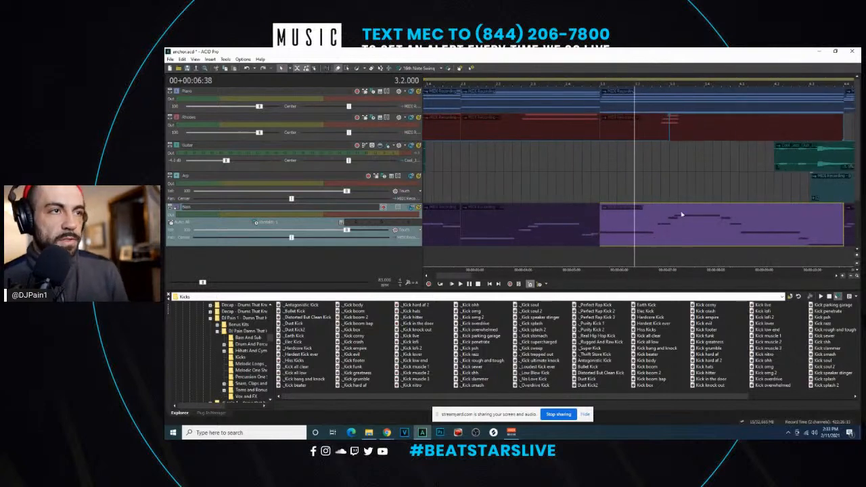
{"action": "scroll", "coordinate": [673, 221], "scroll_direction": "up", "scroll_amount": 2}
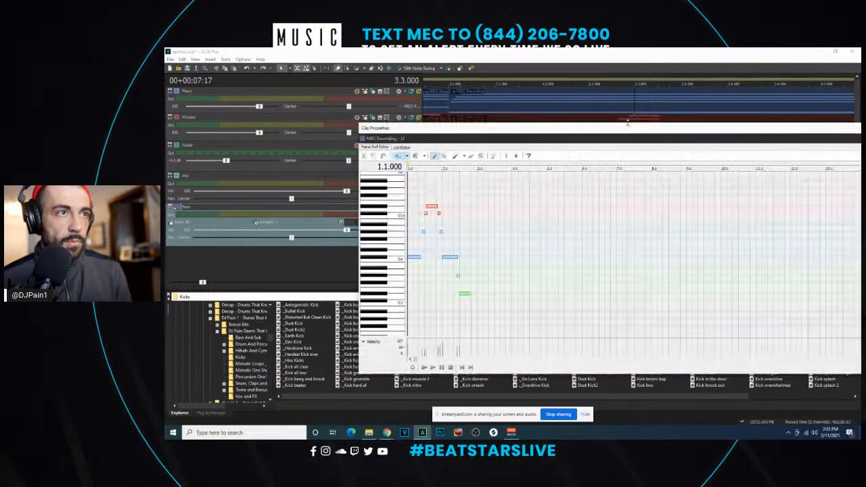
{"action": "left_click_drag", "start_coordinate": [625, 125], "coordinate": [635, 225]}
{"action": "left_click", "coordinate": [642, 216]}
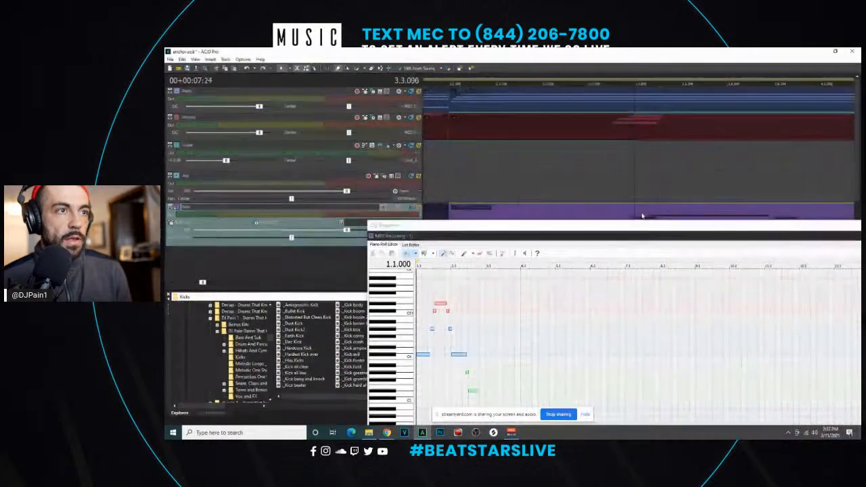
{"action": "left_click_drag", "start_coordinate": [552, 224], "coordinate": [606, 160]}
{"action": "scroll", "coordinate": [507, 269], "scroll_direction": "up", "scroll_amount": 5}
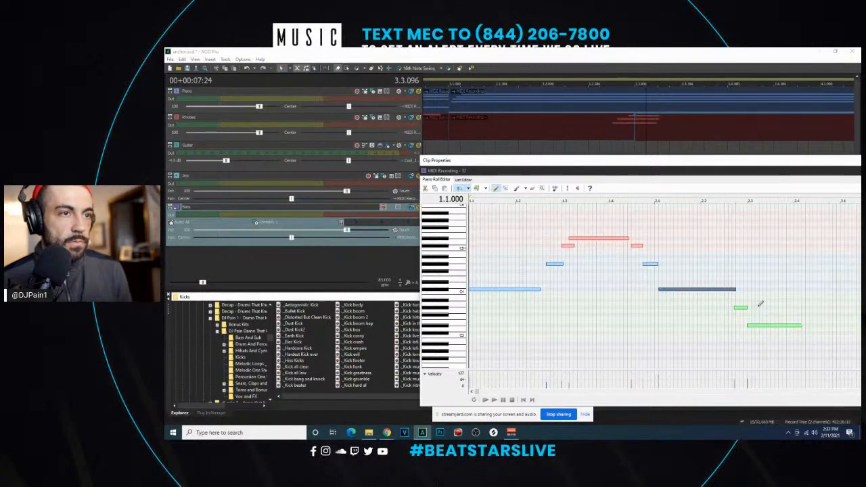
{"action": "key", "text": "Escape"}
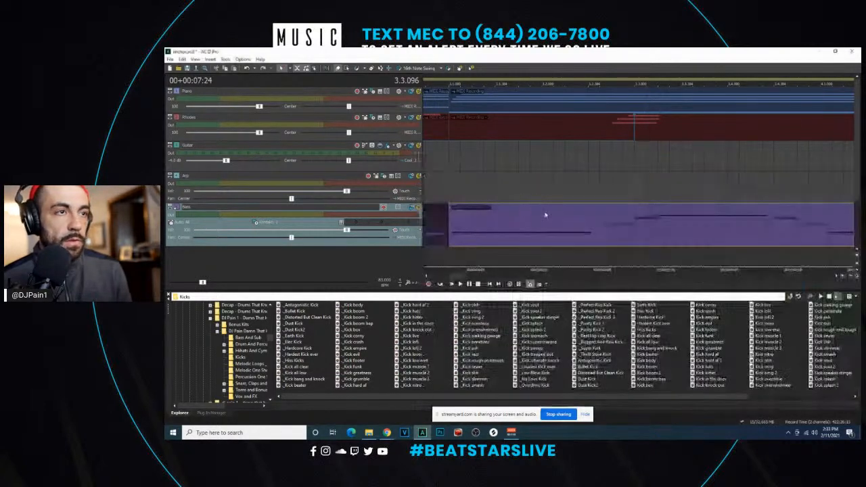
- Shift the short note before the last note of the third Bass clip slightly later in the piano roll
{"action": "left_click", "coordinate": [774, 229]}
{"action": "left_click", "coordinate": [792, 234]}
{"action": "scroll", "coordinate": [792, 234], "scroll_direction": "down", "scroll_amount": 2}
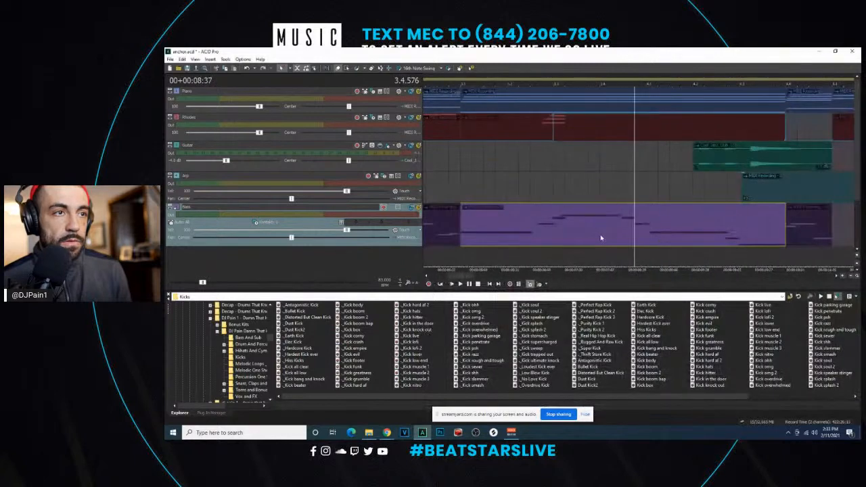
{"action": "left_click", "coordinate": [715, 241]}
{"action": "left_click", "coordinate": [728, 244]}
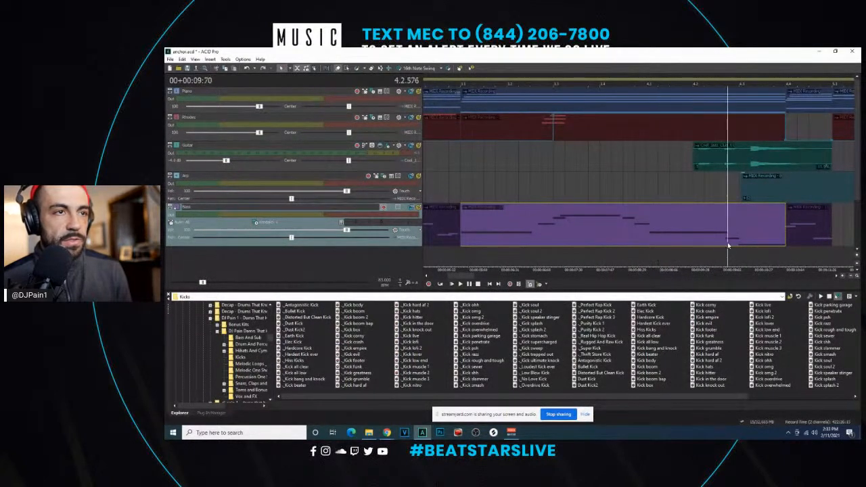
{"action": "double_click", "coordinate": [728, 240]}
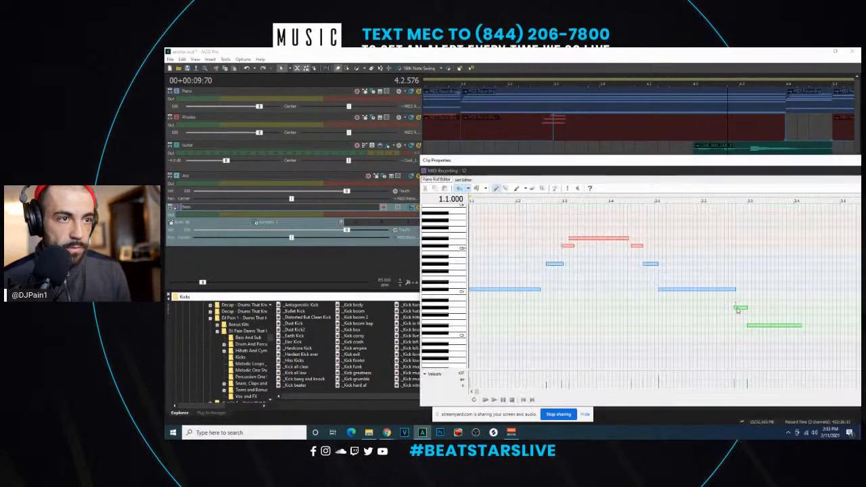
{"action": "left_click_drag", "start_coordinate": [739, 308], "coordinate": [742, 309]}
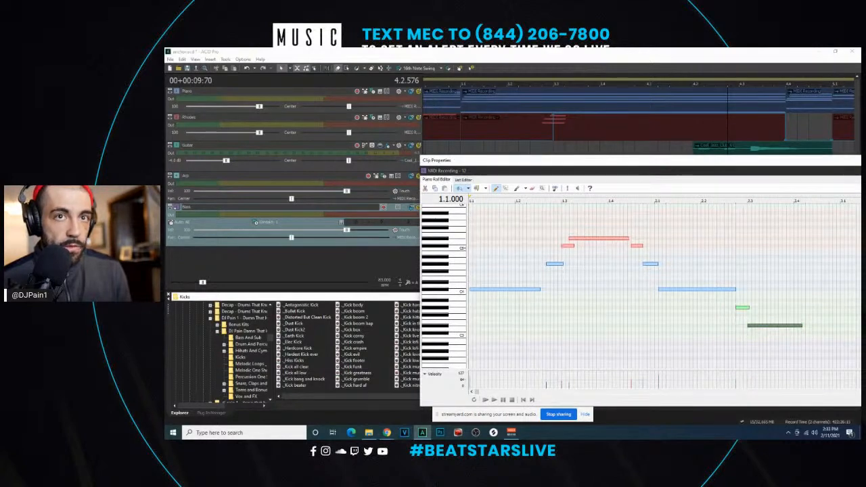
{"action": "left_click", "coordinate": [859, 160]}
- Examine the notes of the closing Bass clip and play the arrangement from the start of measure 1
{"action": "scroll", "coordinate": [792, 235], "scroll_direction": "up", "scroll_amount": 3}
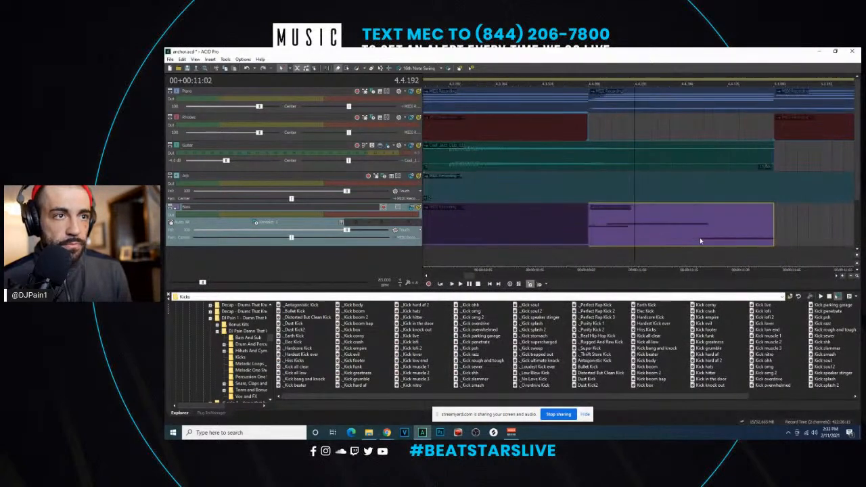
{"action": "scroll", "coordinate": [700, 241], "scroll_direction": "down", "scroll_amount": 5}
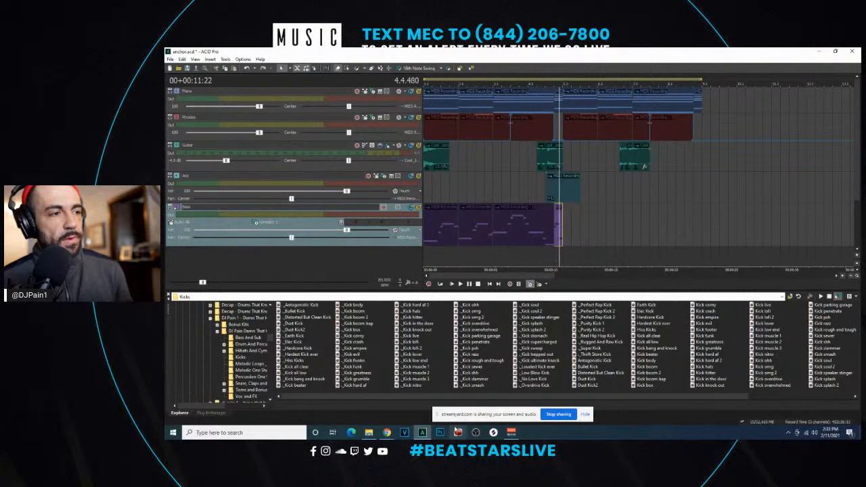
{"action": "left_click", "coordinate": [431, 243]}
{"action": "key", "text": "space"}
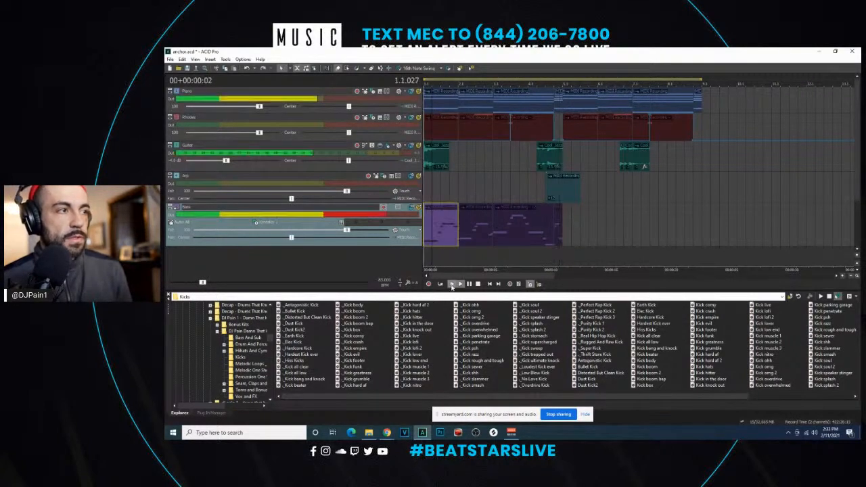
{"action": "key", "text": "space"}
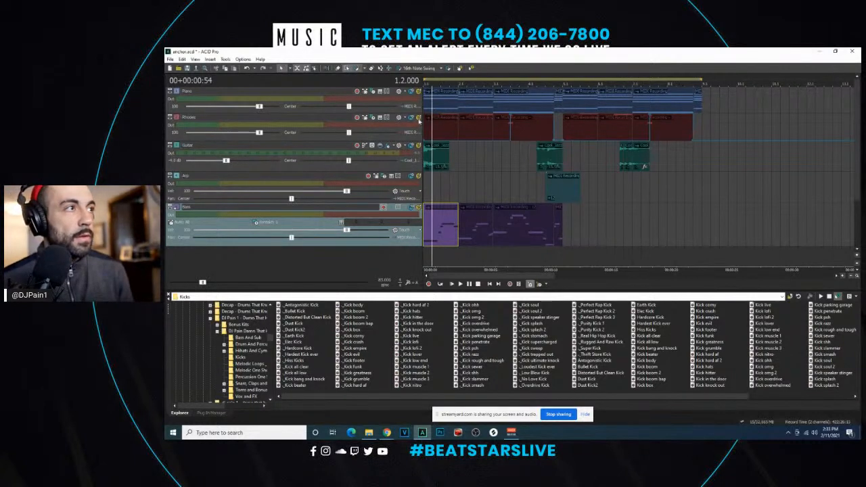
- Paste a copy of the four Bass clips on the Bass track starting at measure 5
{"action": "left_click", "coordinate": [572, 227]}
{"action": "left_click", "coordinate": [566, 232]}
{"action": "key", "text": "ctrl+v"}
{"action": "left_click", "coordinate": [569, 233]}
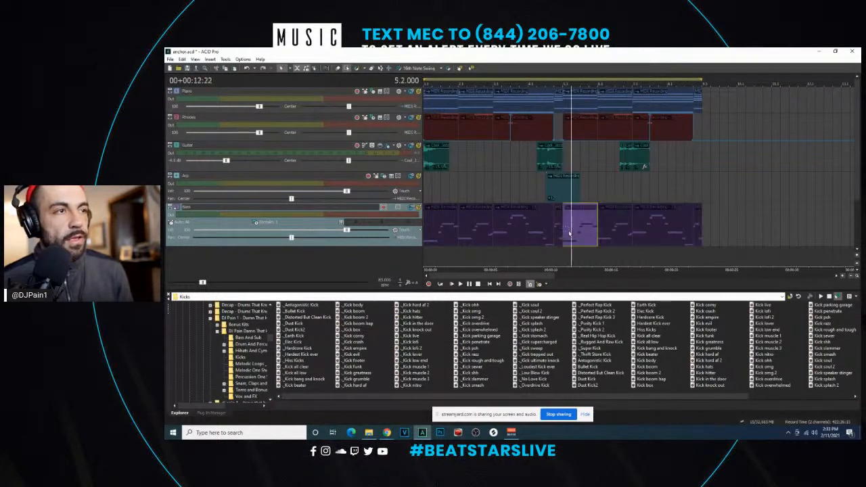
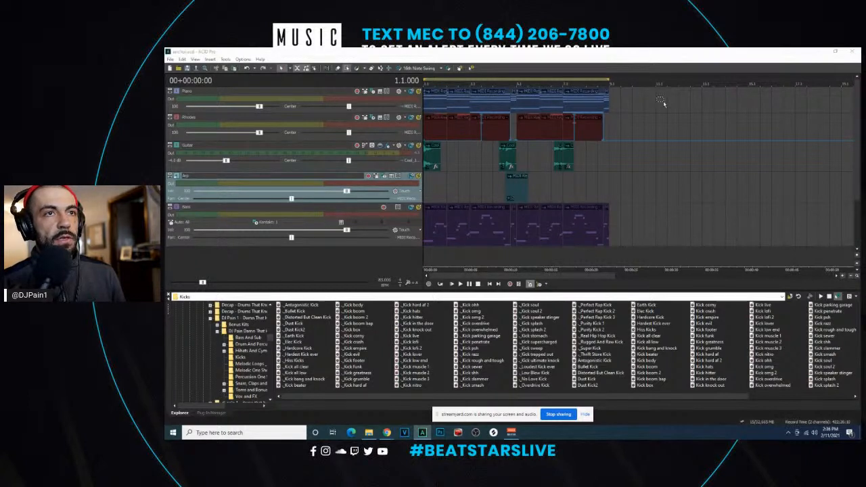
{"action": "left_click_drag", "start_coordinate": [858, 113], "coordinate": [852, 273]}
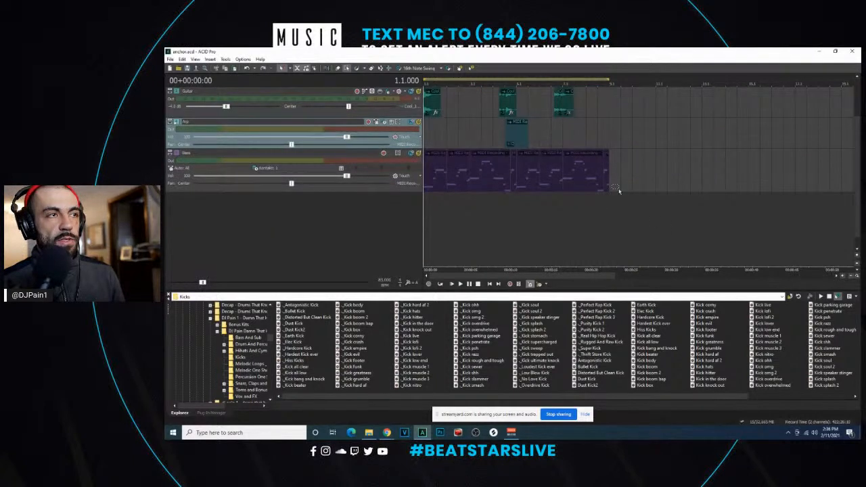
- Move the Arp track's MIDI clip so it starts exactly at measure 5.1, aligned with the Bass clip
{"action": "left_click", "coordinate": [506, 187]}
{"action": "scroll", "coordinate": [532, 187], "scroll_direction": "up", "scroll_amount": 1}
{"action": "left_click_drag", "start_coordinate": [553, 144], "coordinate": [571, 145]}
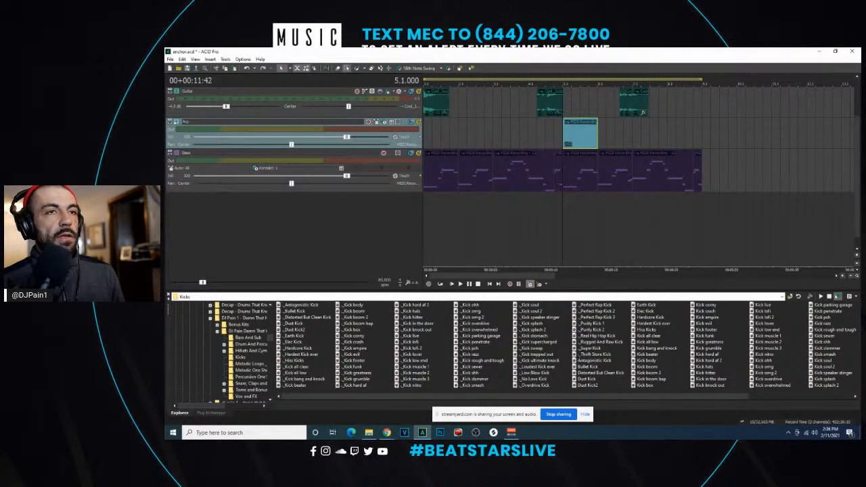
{"action": "left_click_drag", "start_coordinate": [860, 175], "coordinate": [857, 125]}
{"action": "scroll", "coordinate": [617, 191], "scroll_direction": "up", "scroll_amount": 7}
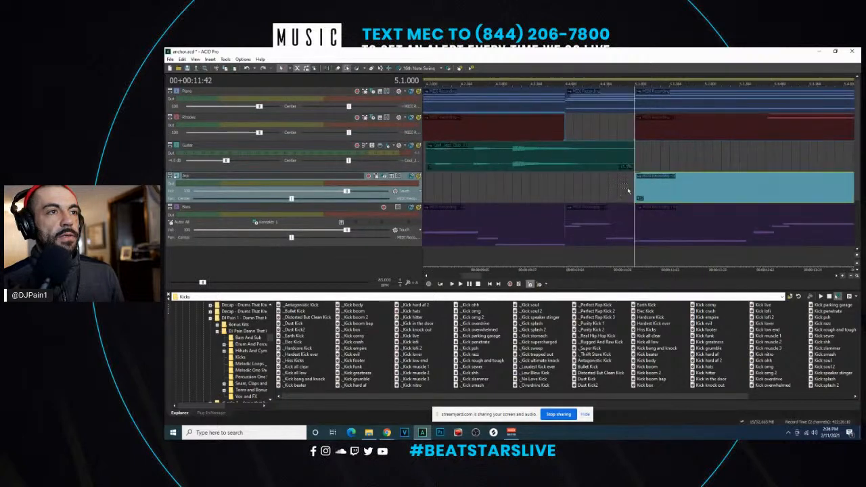
{"action": "scroll", "coordinate": [671, 182], "scroll_direction": "down", "scroll_amount": 8}
{"action": "scroll", "coordinate": [582, 177], "scroll_direction": "up", "scroll_amount": 2}
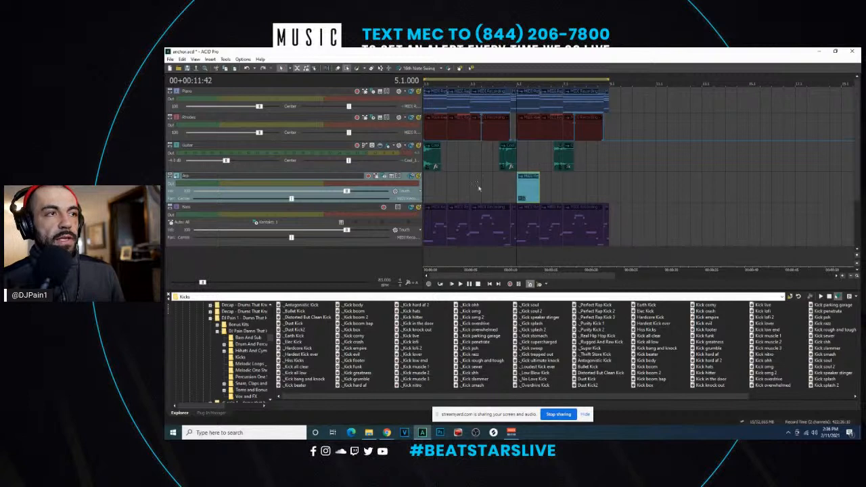
- Set the loop region to measures 5.1 through 9.1 and place the playhead at 5.1
{"action": "left_click", "coordinate": [435, 177]}
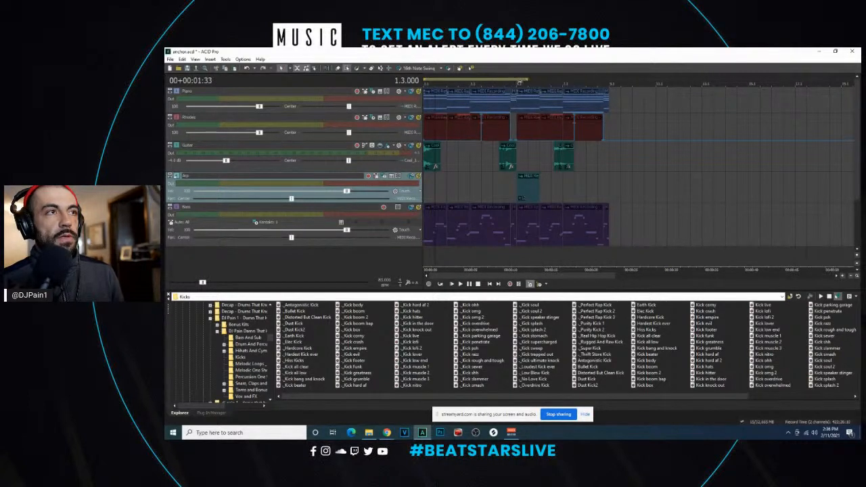
{"action": "left_click_drag", "start_coordinate": [516, 81], "coordinate": [588, 85]}
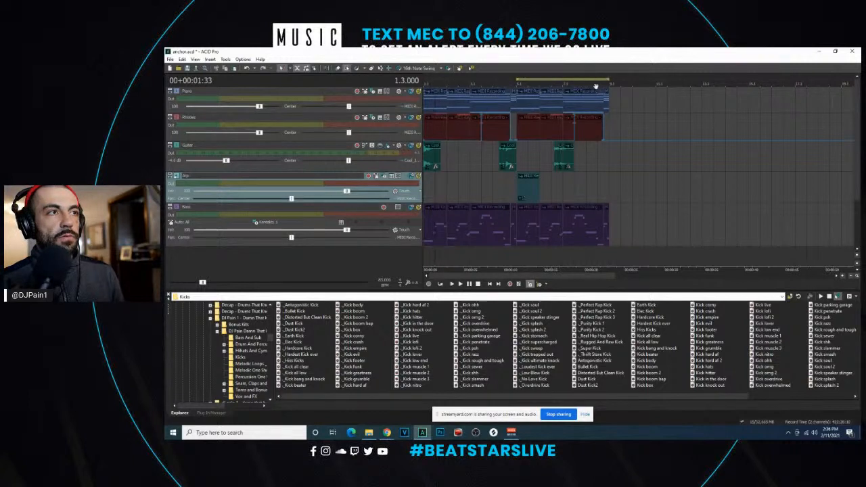
{"action": "left_click", "coordinate": [514, 195]}
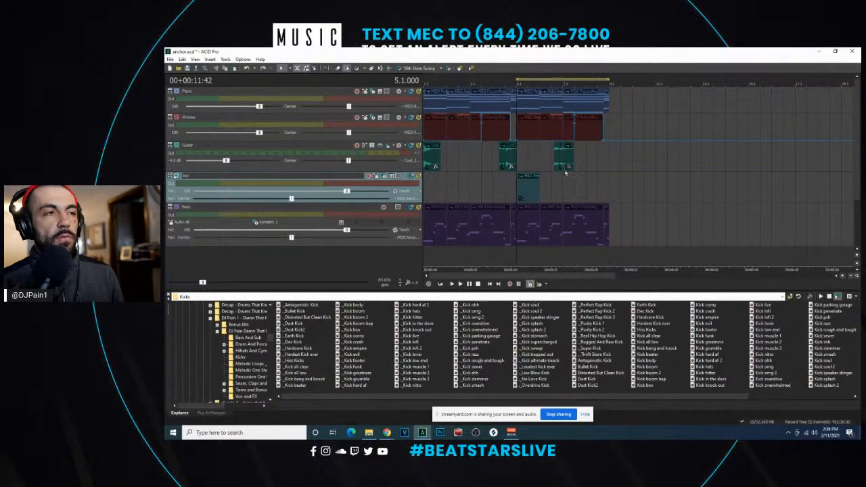
- Insert a new MIDI track below the Bass track and move the Kontakt window with the C7 Grand Piano off the timeline
{"action": "left_click_drag", "start_coordinate": [856, 132], "coordinate": [859, 218]}
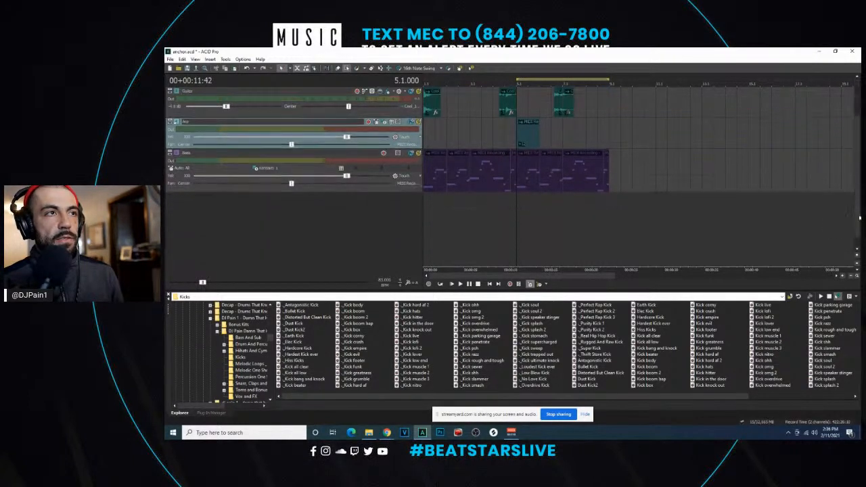
{"action": "right_click", "coordinate": [468, 222]}
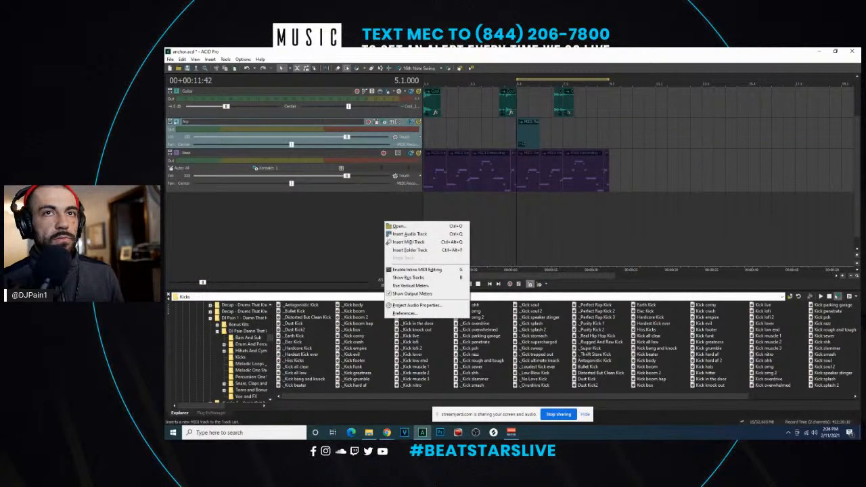
{"action": "left_click", "coordinate": [427, 242]}
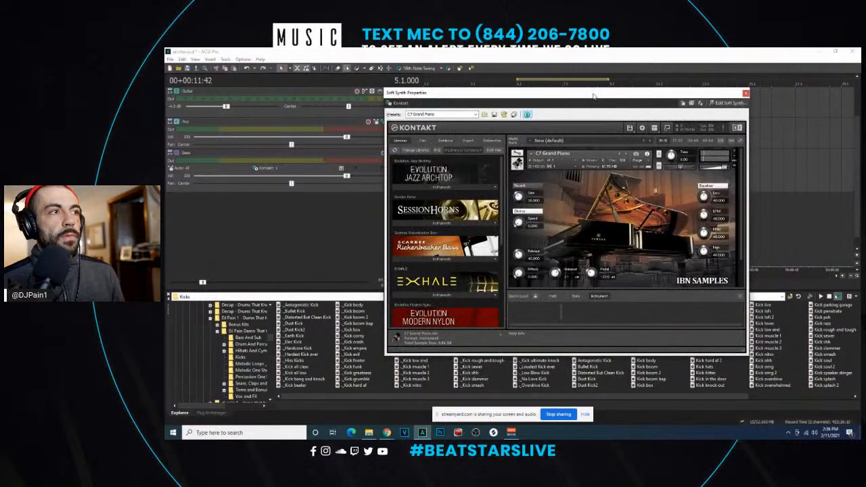
{"action": "left_click_drag", "start_coordinate": [594, 95], "coordinate": [859, 95]}
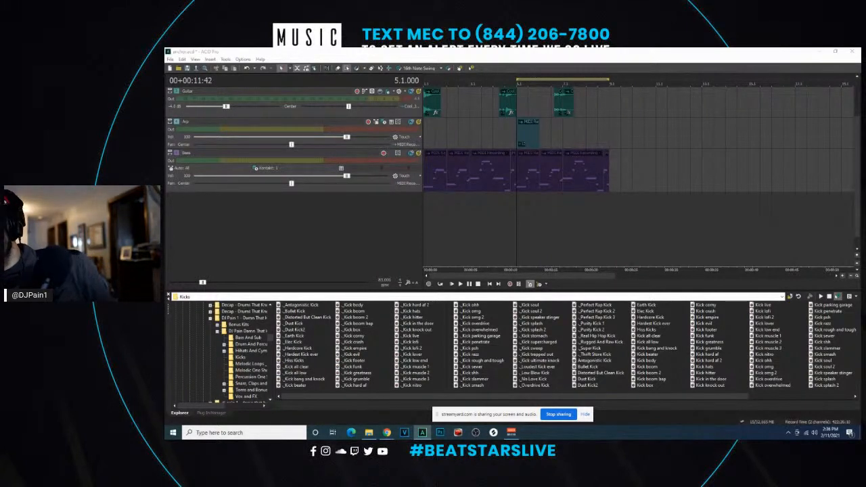
{"action": "right_click", "coordinate": [311, 216]}
{"action": "left_click", "coordinate": [399, 197]}
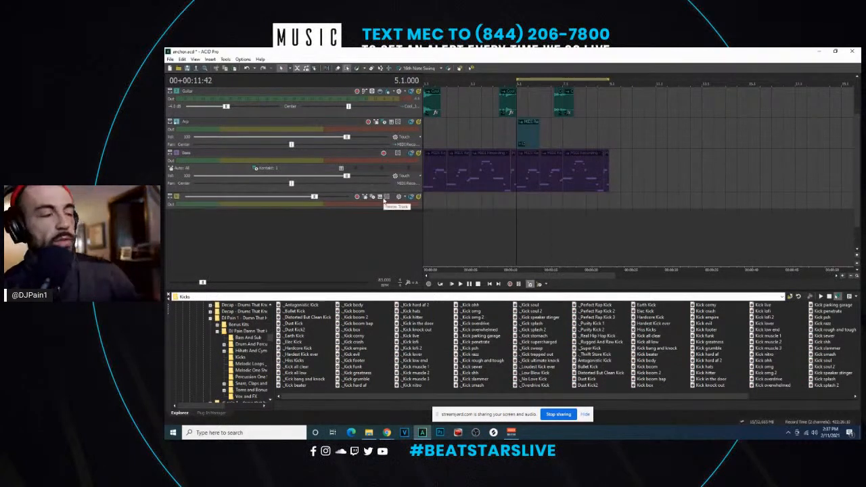
- Route the new MIDI track's output to the Kontakt soft synth
{"action": "left_click", "coordinate": [369, 197]}
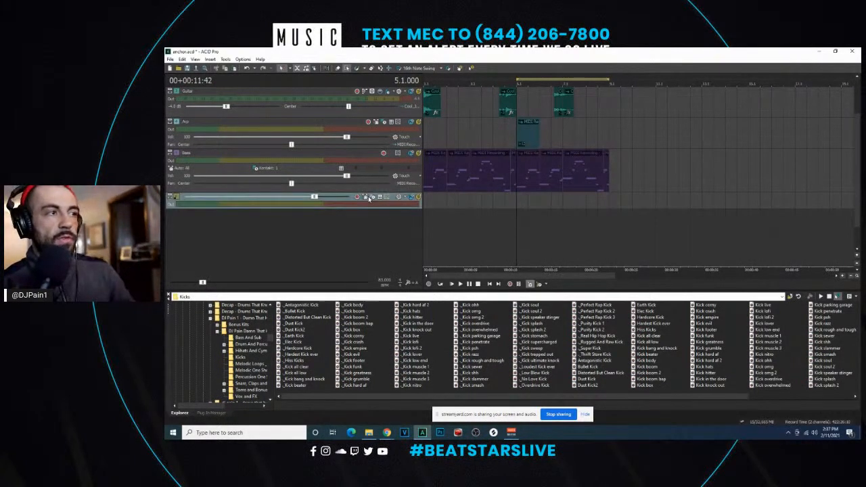
{"action": "left_click", "coordinate": [370, 197]}
{"action": "left_click", "coordinate": [372, 199]}
{"action": "left_click", "coordinate": [373, 199]}
{"action": "left_click", "coordinate": [480, 297]}
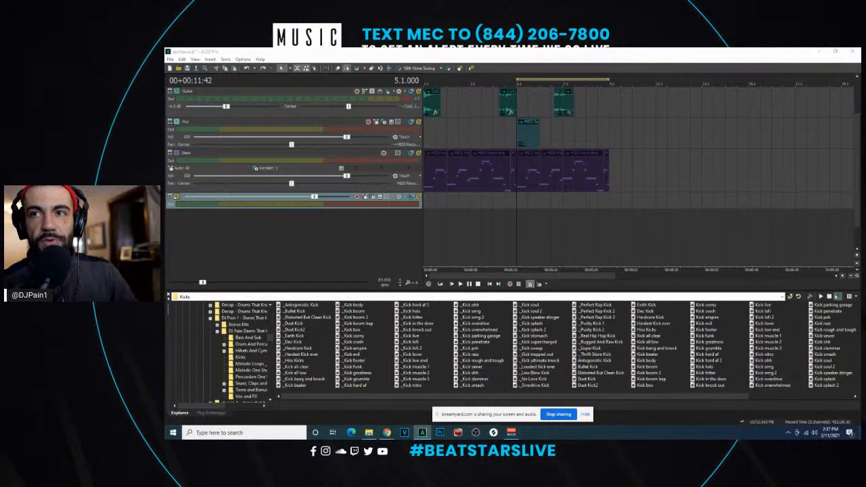
{"action": "left_click", "coordinate": [373, 197]}
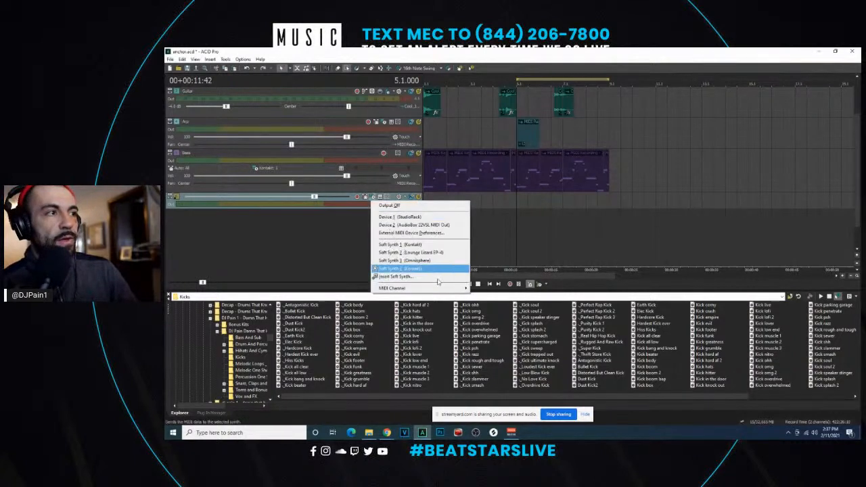
{"action": "left_click", "coordinate": [445, 245]}
- Audition the loop from measure 5.1 and record a MIDI take on the new track starting there
{"action": "left_click", "coordinate": [427, 205]}
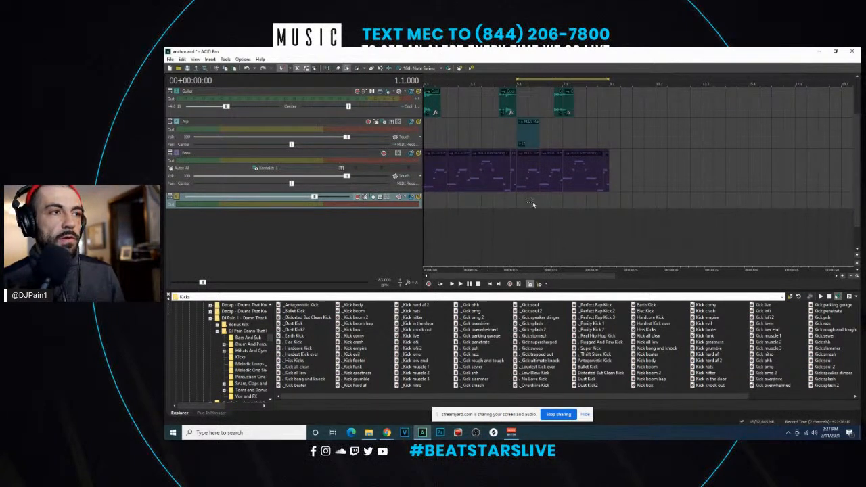
{"action": "left_click", "coordinate": [512, 203]}
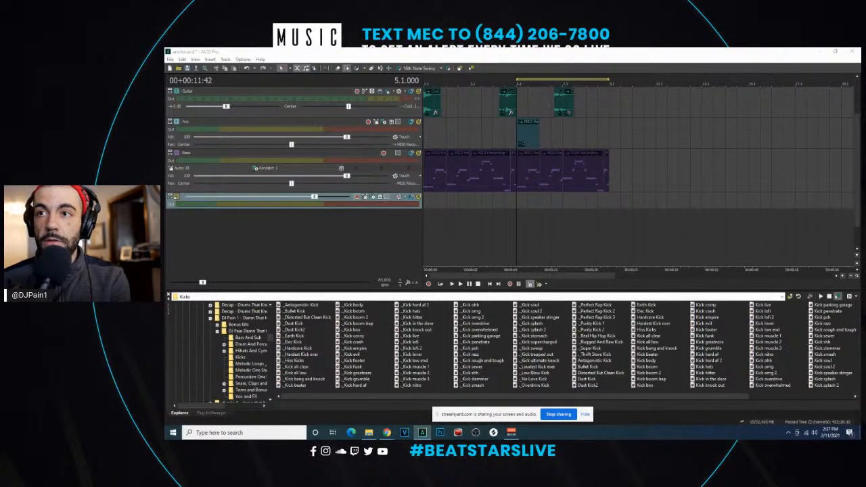
{"action": "left_click", "coordinate": [546, 209]}
{"action": "key", "text": "space"}
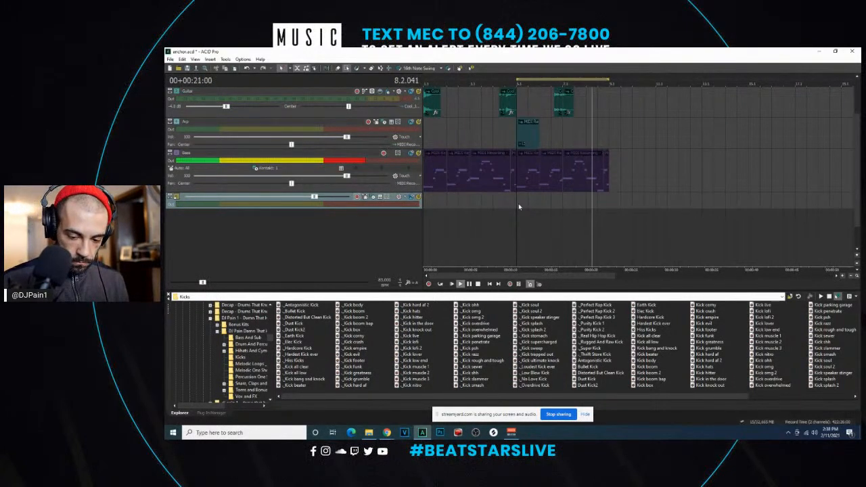
{"action": "key", "text": "space"}
{"action": "key", "text": "space"}
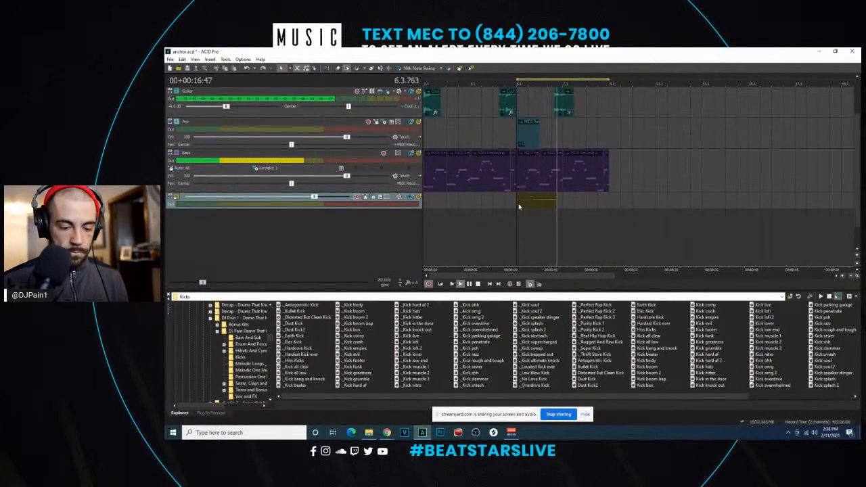
{"action": "key", "text": "space"}
- Split the recorded MIDI clip at measure 7.1 and delete the piece after the split
{"action": "key", "text": "space"}
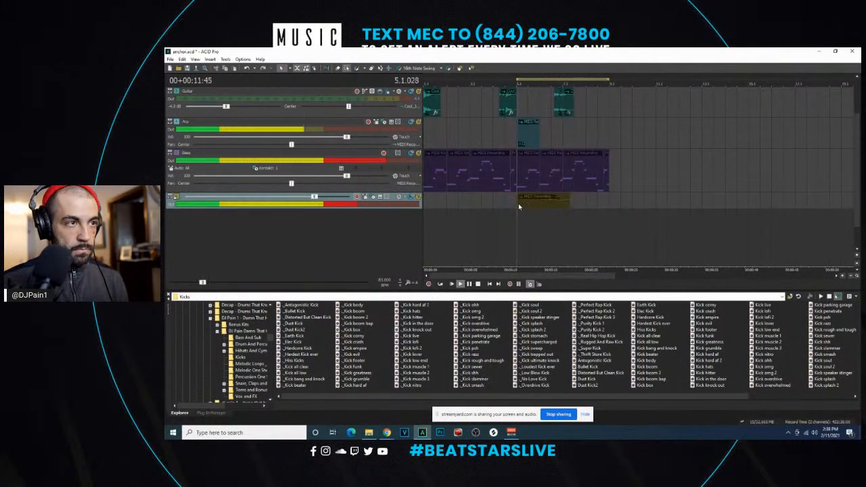
{"action": "scroll", "coordinate": [599, 204], "scroll_direction": "up", "scroll_amount": 3}
{"action": "left_click", "coordinate": [759, 205]}
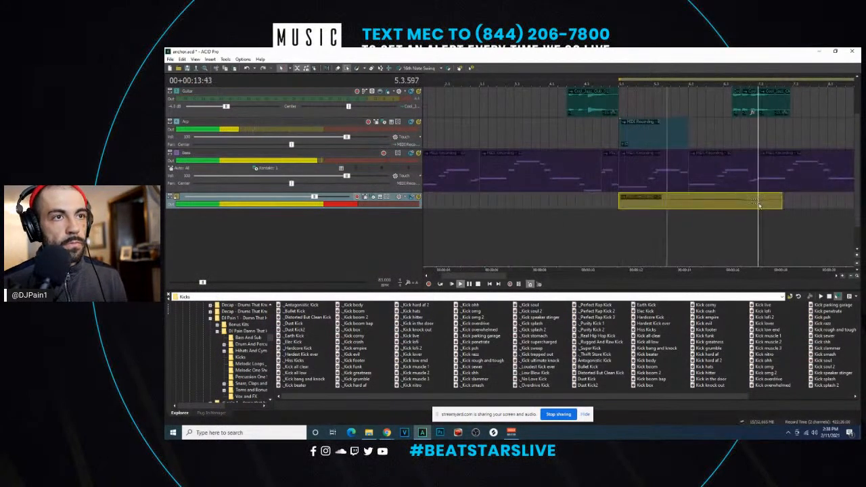
{"action": "scroll", "coordinate": [758, 206], "scroll_direction": "up", "scroll_amount": 3}
{"action": "key", "text": "space"}
{"action": "key", "text": "s"}
{"action": "scroll", "coordinate": [677, 192], "scroll_direction": "up", "scroll_amount": 1}
{"action": "scroll", "coordinate": [652, 191], "scroll_direction": "down", "scroll_amount": 3}
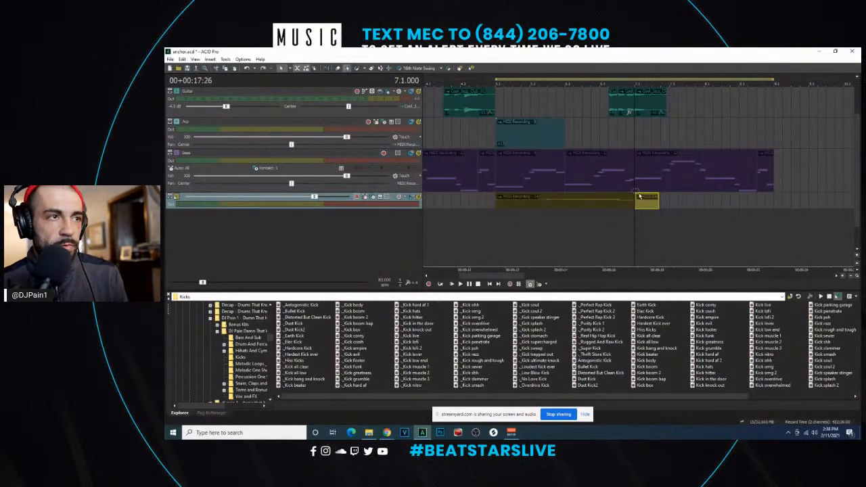
{"action": "key", "text": "Delete"}
- Play back the trimmed MIDI take from measure 6.1, around its end at 7.1, and from measure 5.1
{"action": "left_click", "coordinate": [564, 231]}
{"action": "key", "text": "space"}
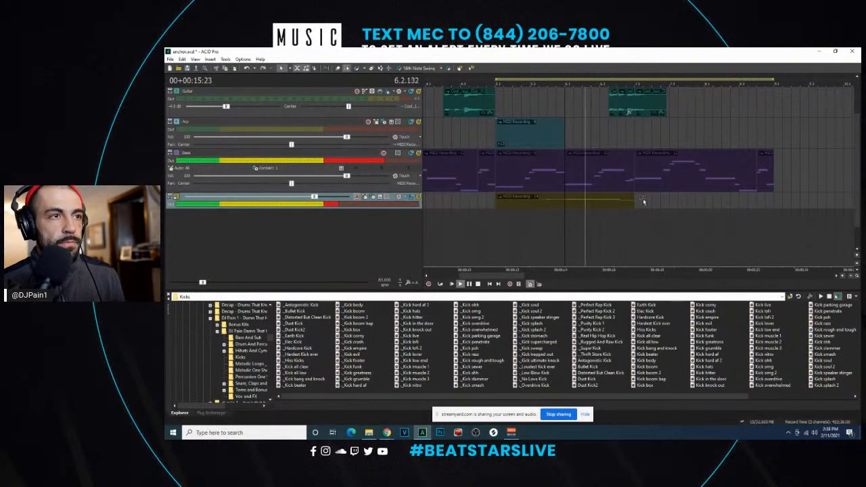
{"action": "left_click", "coordinate": [634, 202]}
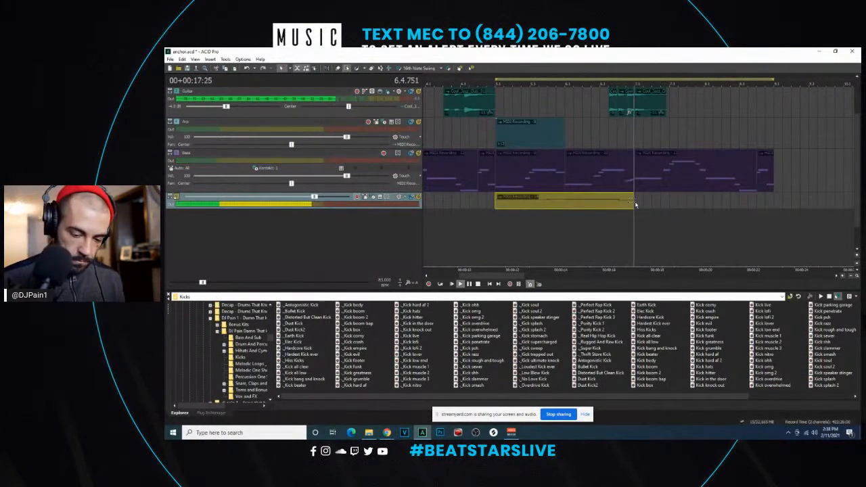
{"action": "key", "text": "space"}
{"action": "key", "text": "space"}
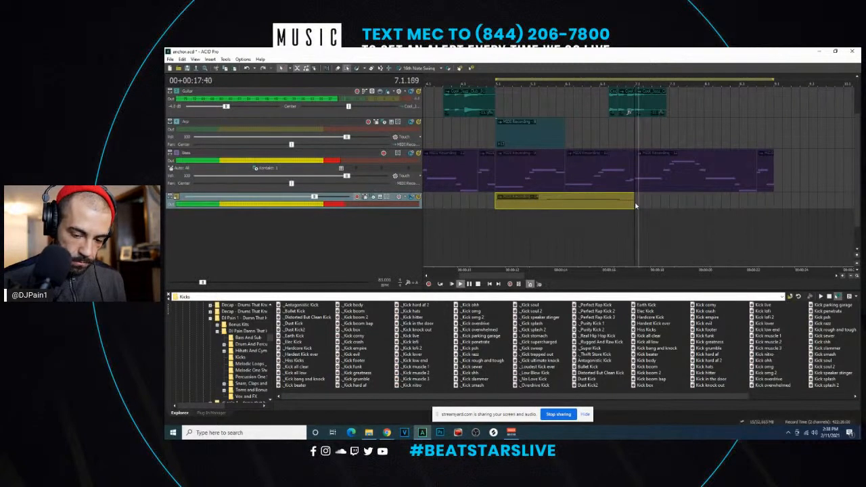
{"action": "key", "text": "space"}
{"action": "left_click", "coordinate": [499, 223]}
{"action": "key", "text": "space"}
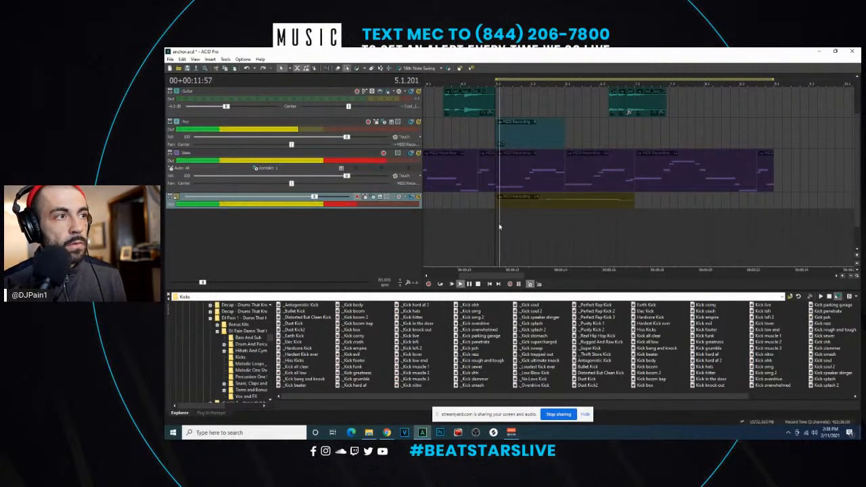
- Stop playback and delete the recorded MIDI clip from the new track
{"action": "key", "text": "space"}
{"action": "left_click", "coordinate": [497, 203]}
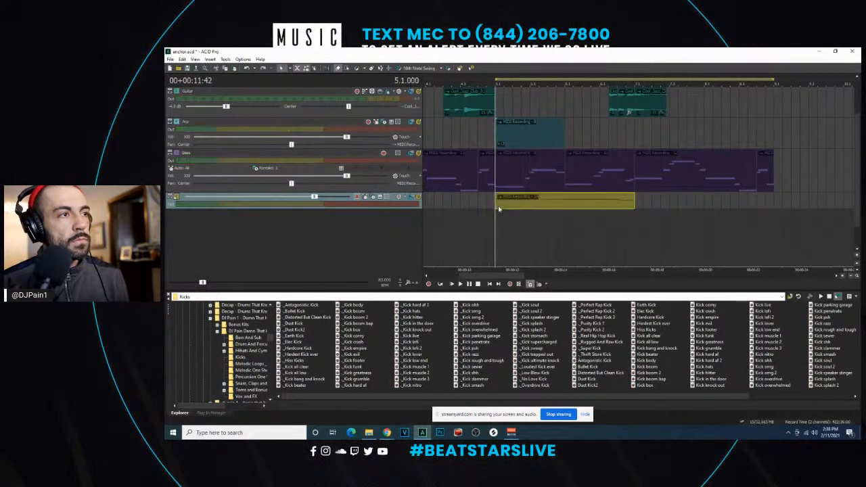
{"action": "key", "text": "Delete"}
- Play the section from measure 5.1 repeatedly to rehearse the new MIDI part against the other tracks
{"action": "key", "text": "space"}
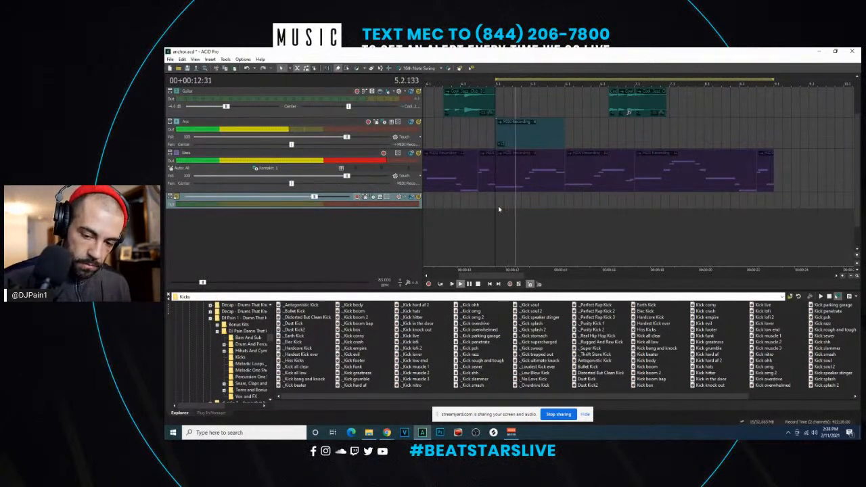
{"action": "key", "text": "space"}
{"action": "key", "text": "space"}
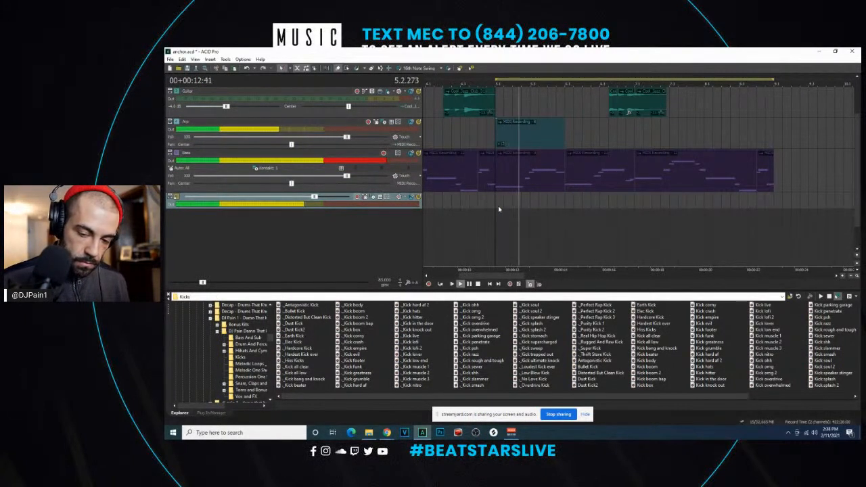
{"action": "key", "text": "space"}
{"action": "key", "text": "space"}
{"action": "key", "text": "space"}
{"action": "key", "text": "space"}
{"action": "key", "text": "space"}
{"action": "key", "text": "space"}
{"action": "key", "text": "space"}
{"action": "key", "text": "space"}
{"action": "key", "text": "space"}
{"action": "key", "text": "space"}
{"action": "key", "text": "space"}
{"action": "key", "text": "space"}
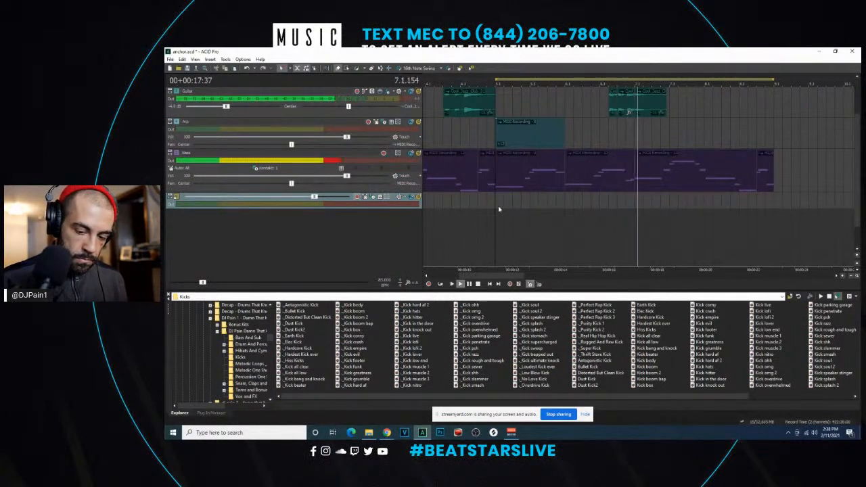
- Record a new MIDI take on the new track from measure 5.1 to just past 9.1
{"action": "key", "text": "space"}
{"action": "key", "text": "ctrl+r"}
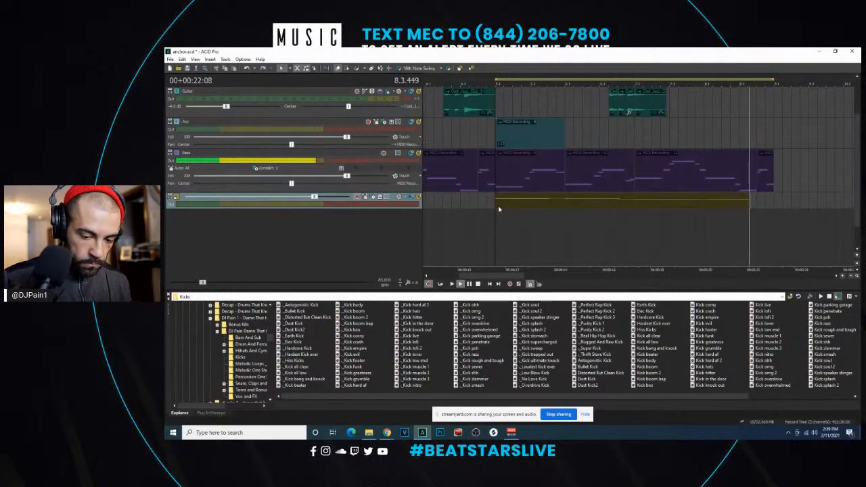
{"action": "key", "text": "space"}
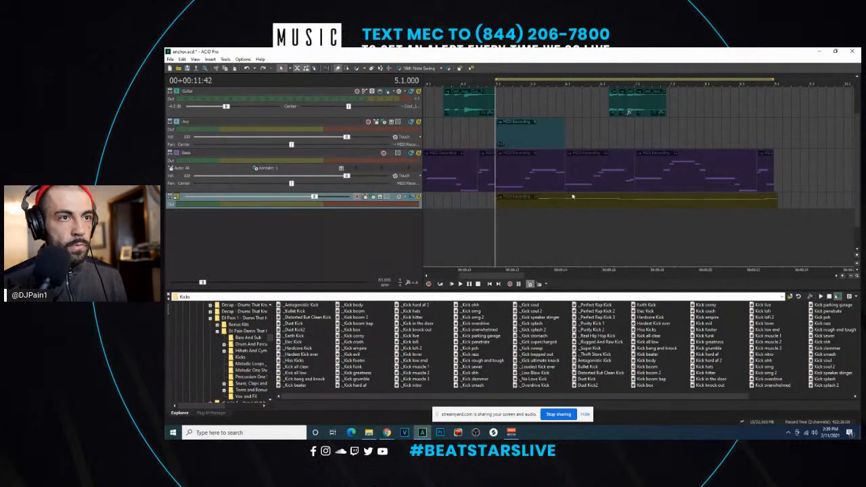
- Split the new MIDI clip at measure 8.4, remove the tail after it, and select the remaining clip
{"action": "left_click", "coordinate": [761, 203]}
{"action": "key", "text": "s"}
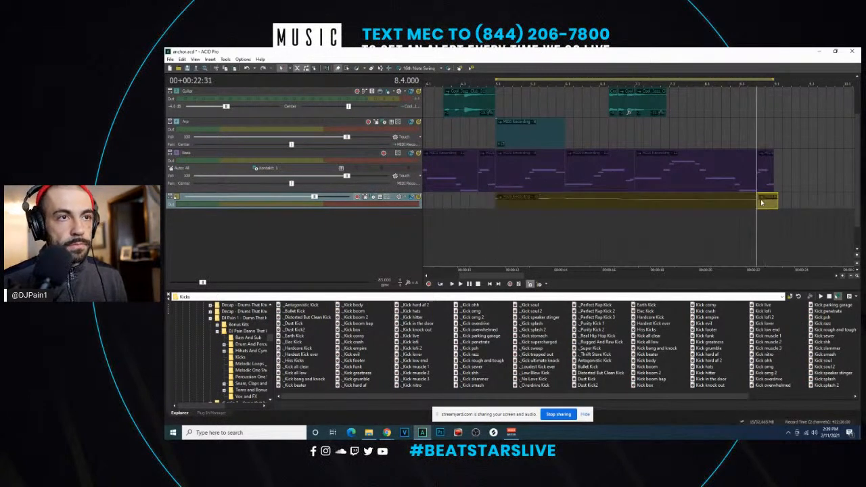
{"action": "left_click", "coordinate": [757, 202]}
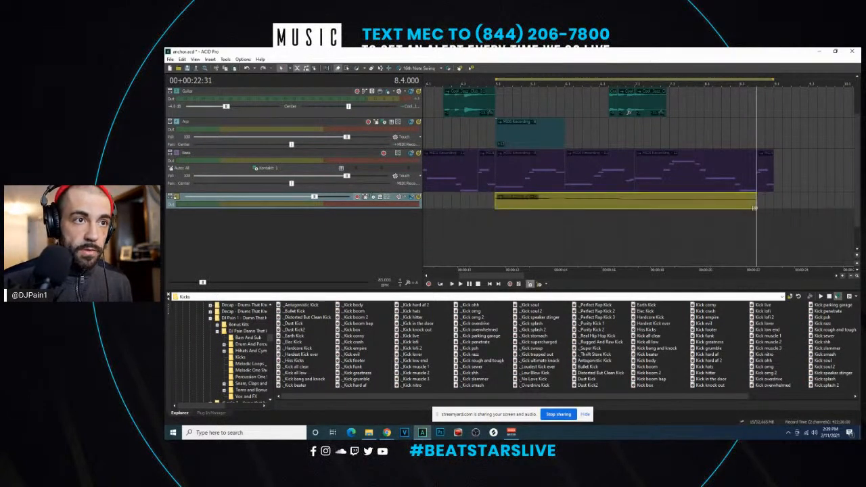
- Play back the trimmed MIDI clip with the other tracks from the start of the loop at measure 5.1
{"action": "key", "text": "space"}
{"action": "key", "text": "space"}
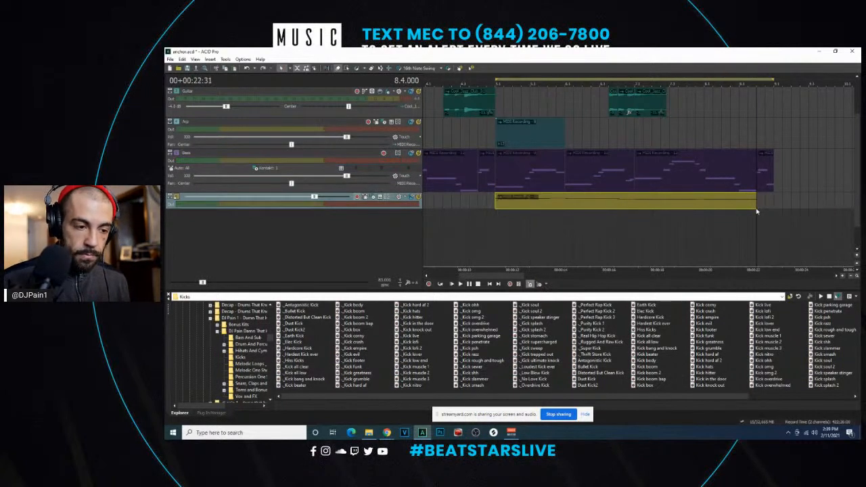
{"action": "key", "text": "space"}
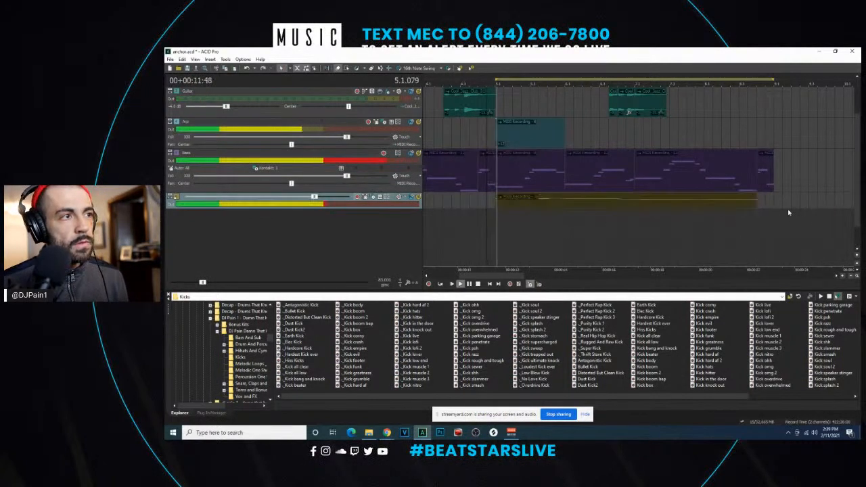
- Check the part around measure 8.4, and extend the new MIDI clip's end to measure 9.1
{"action": "key", "text": "space"}
{"action": "key", "text": "space"}
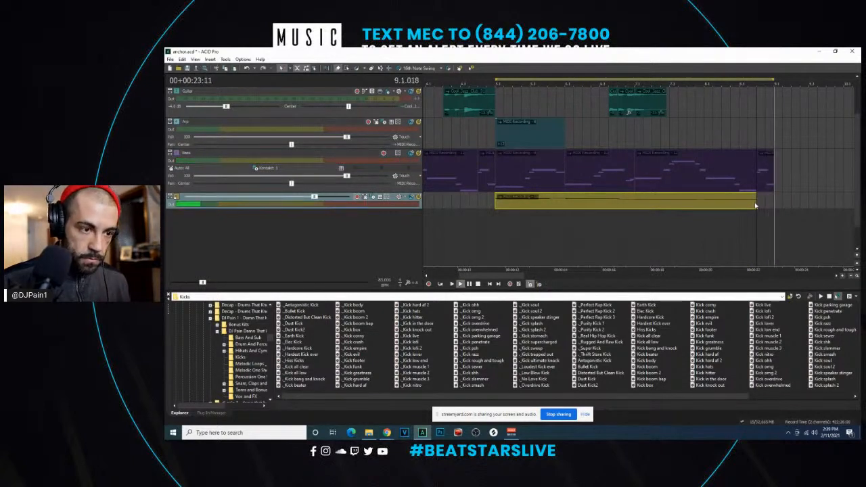
{"action": "key", "text": "space"}
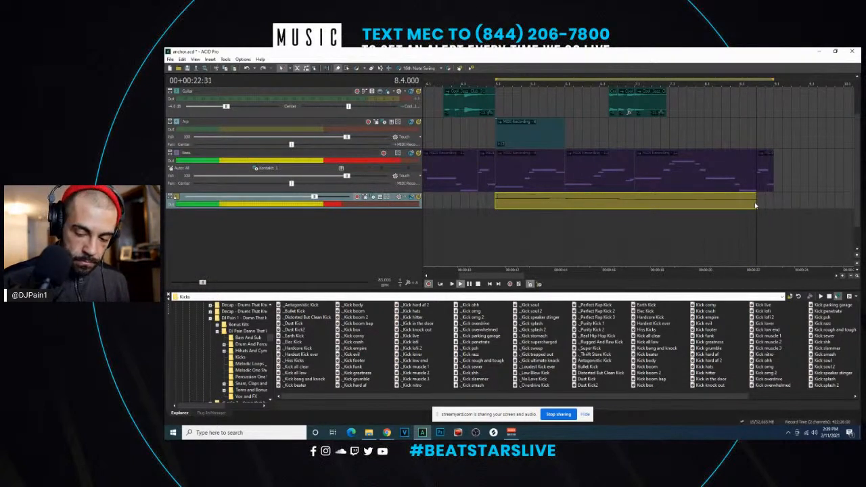
{"action": "key", "text": "space"}
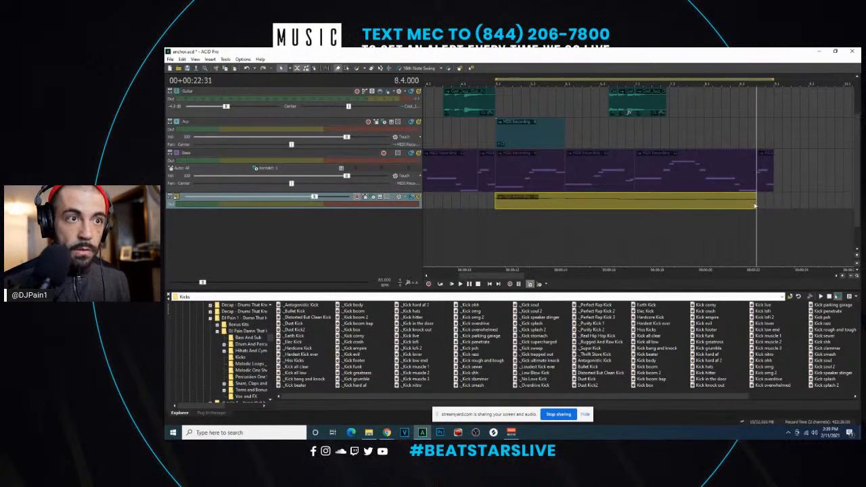
{"action": "left_click_drag", "start_coordinate": [752, 202], "coordinate": [772, 201]}
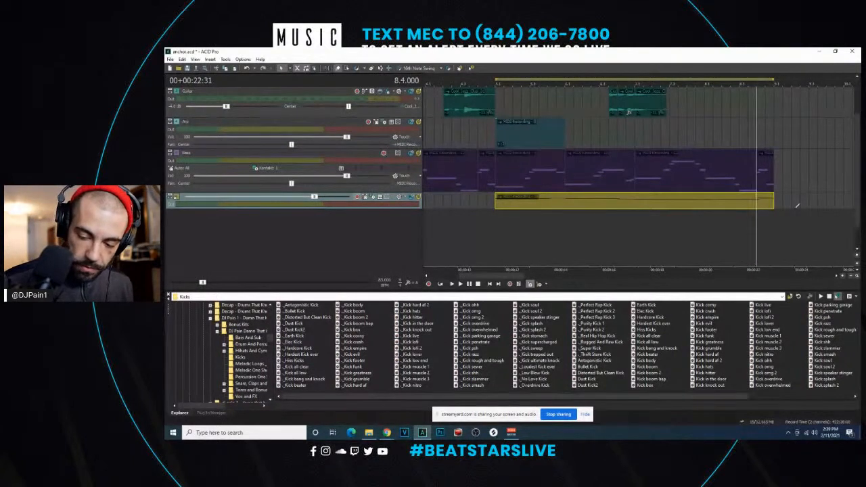
- Play back the ending of the extended MIDI clip from measure 8.4
{"action": "key", "text": "space"}
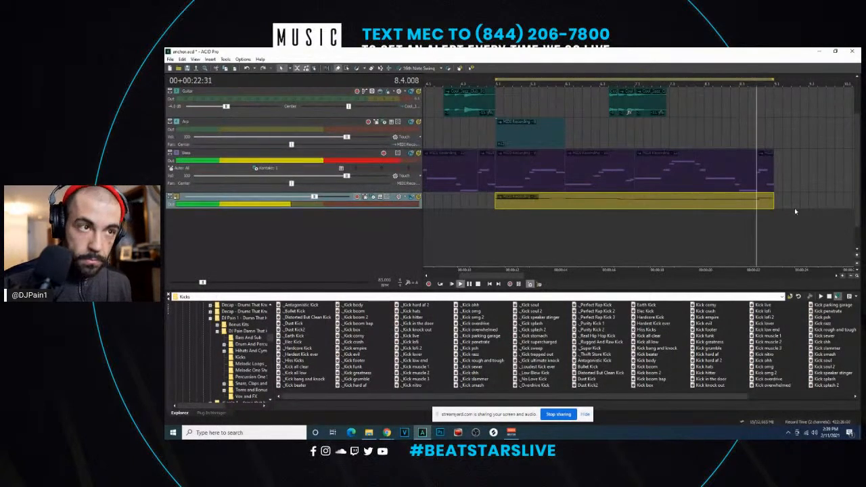
{"action": "left_click", "coordinate": [702, 220]}
{"action": "left_click", "coordinate": [754, 207]}
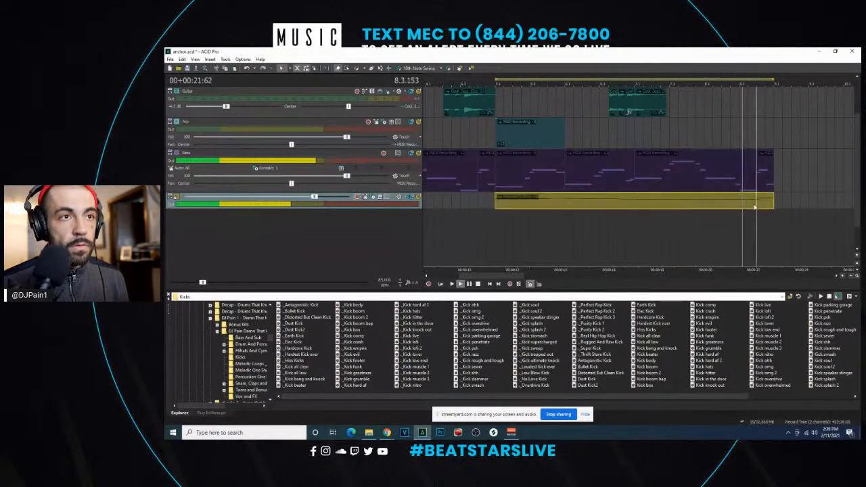
{"action": "scroll", "coordinate": [753, 207], "scroll_direction": "up", "scroll_amount": 3}
{"action": "scroll", "coordinate": [595, 214], "scroll_direction": "down", "scroll_amount": 2}
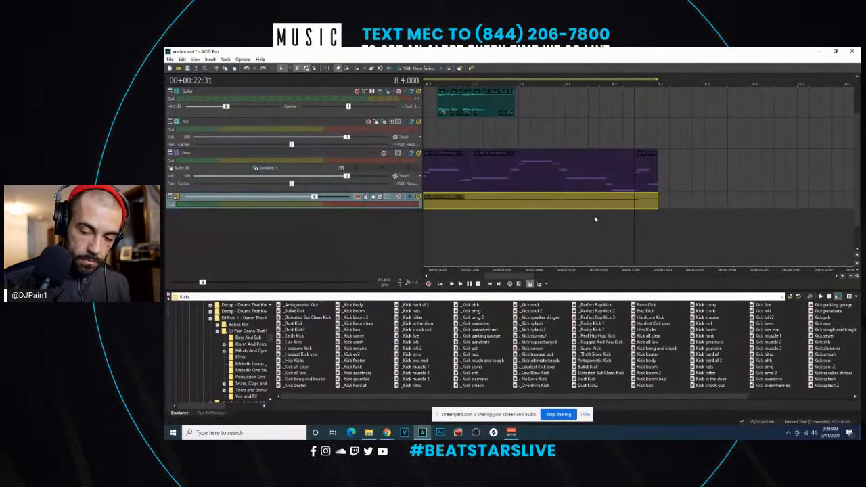
{"action": "key", "text": "space"}
{"action": "key", "text": "space"}
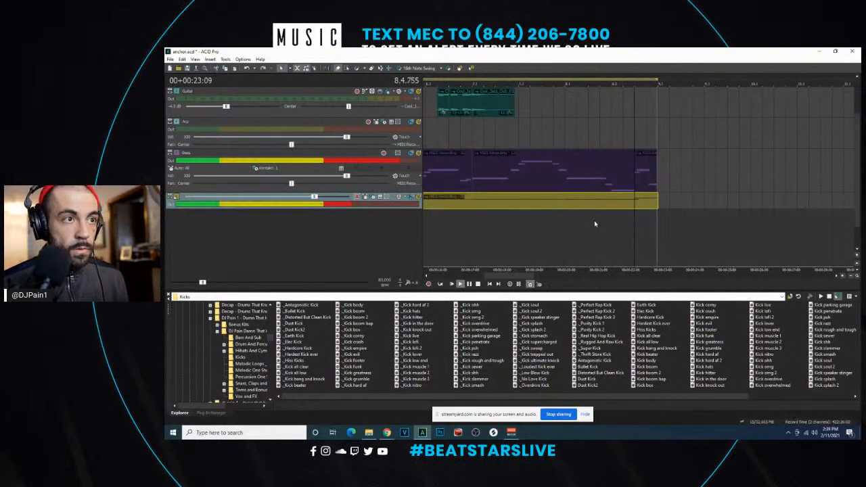
{"action": "key", "text": "space"}
- Extend the MIDI clip's end past the loop boundary at 9.1 to about measure 9.4
{"action": "scroll", "coordinate": [593, 224], "scroll_direction": "down", "scroll_amount": 2}
{"action": "left_click", "coordinate": [518, 214]}
{"action": "key", "text": "space"}
{"action": "scroll", "coordinate": [531, 218], "scroll_direction": "down", "scroll_amount": 1}
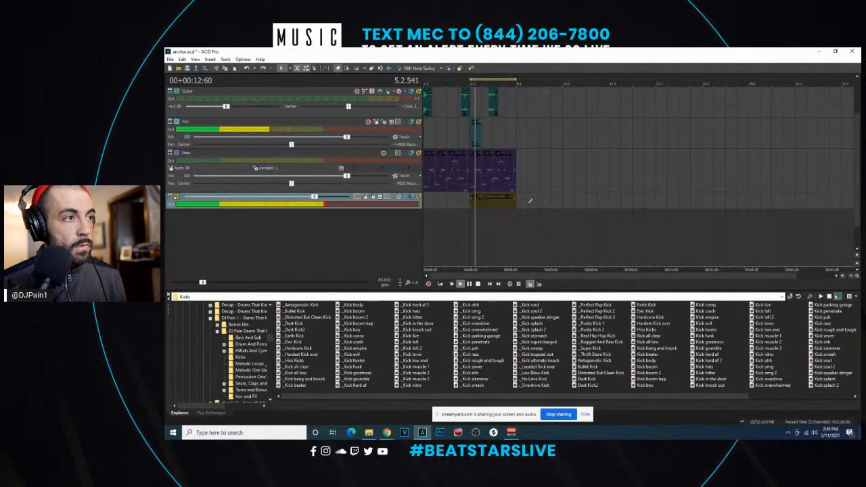
{"action": "left_click", "coordinate": [514, 203]}
{"action": "left_click_drag", "start_coordinate": [523, 205], "coordinate": [633, 203]}
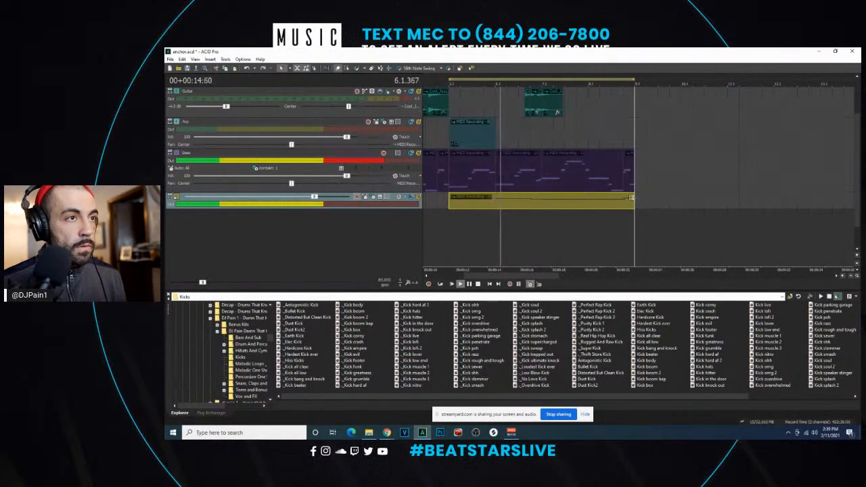
{"action": "key", "text": "space"}
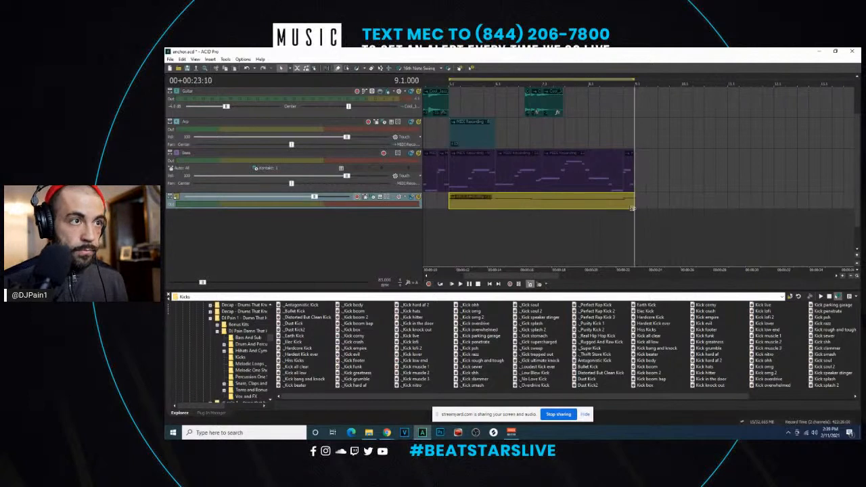
{"action": "left_click_drag", "start_coordinate": [633, 208], "coordinate": [647, 207]}
- Play the arrangement from measure 5.1 and from the beginning to check how the extended clip rings out
{"action": "left_click", "coordinate": [449, 218]}
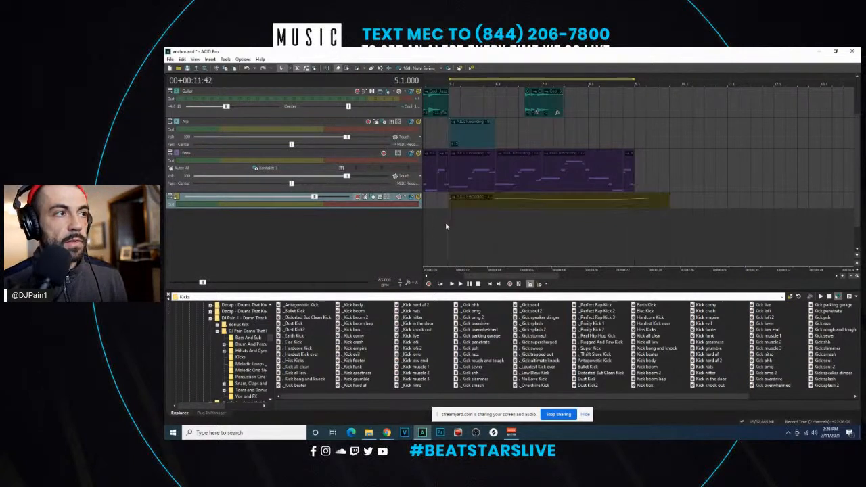
{"action": "key", "text": "space"}
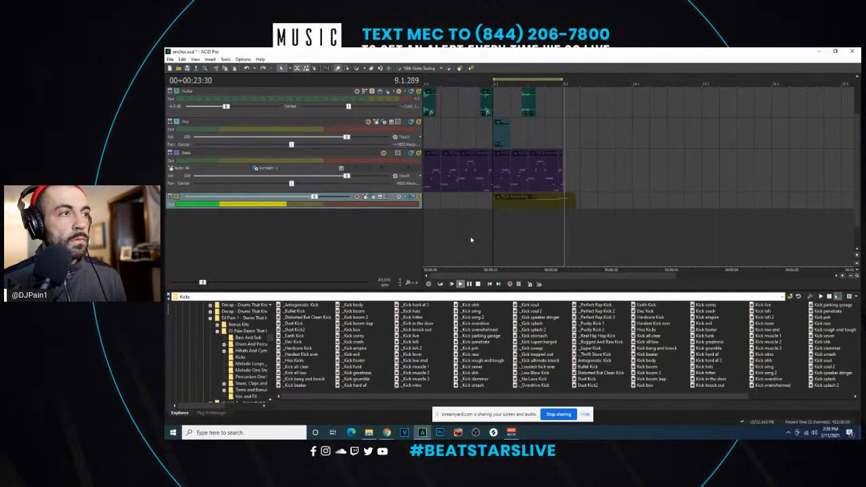
{"action": "scroll", "coordinate": [493, 204], "scroll_direction": "down", "scroll_amount": 4}
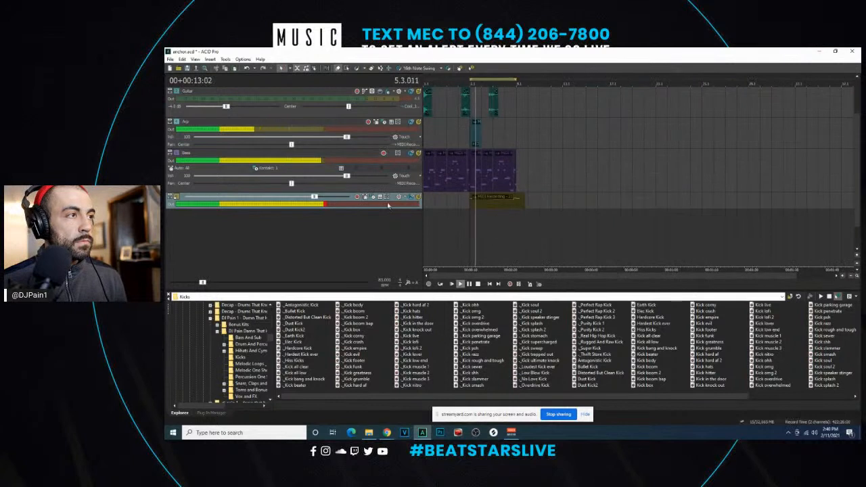
{"action": "scroll", "coordinate": [504, 217], "scroll_direction": "up", "scroll_amount": 4}
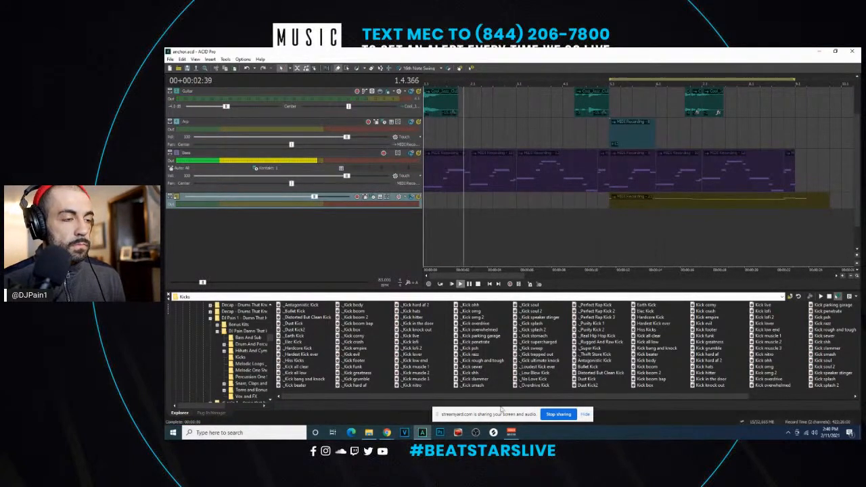
{"action": "scroll", "coordinate": [568, 196], "scroll_direction": "down", "scroll_amount": 2}
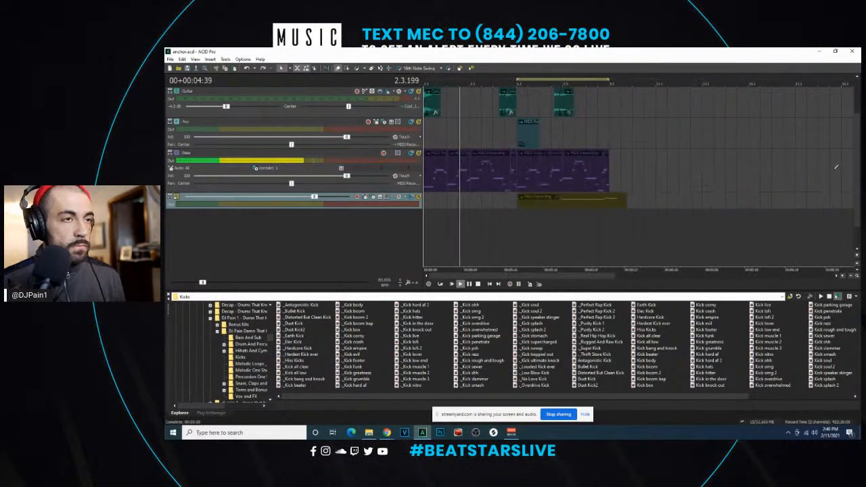
{"action": "key", "text": "space"}
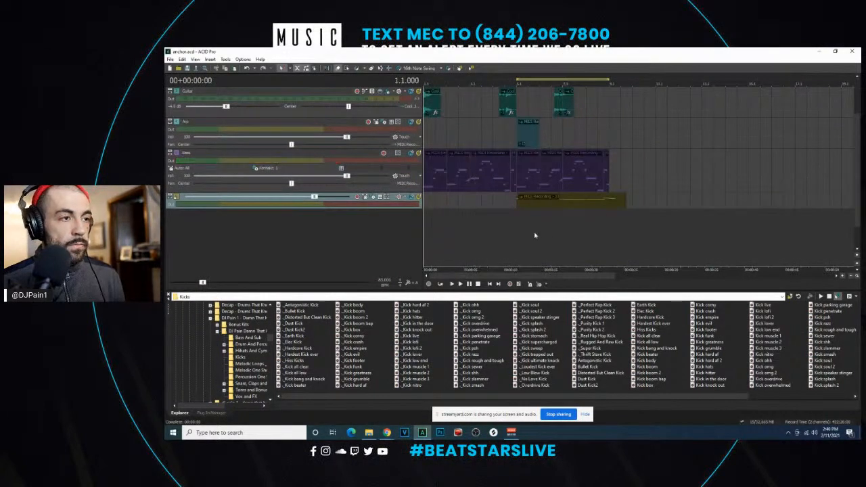
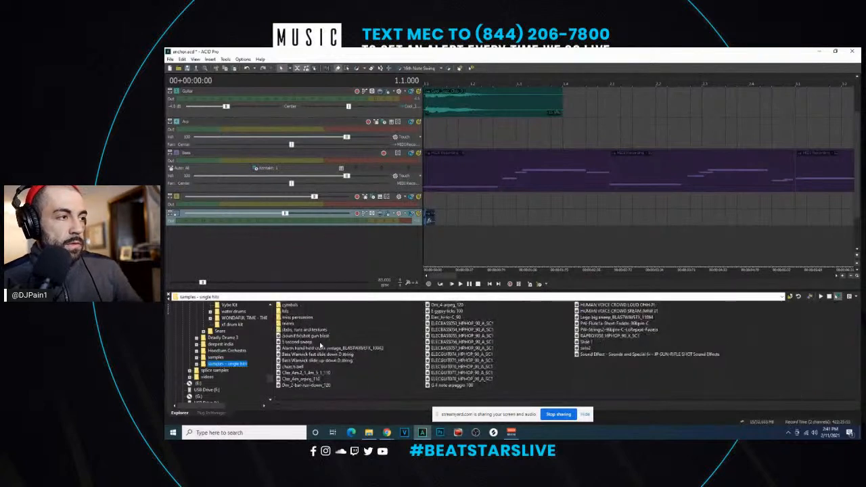
- Add the crash1 sample from the crashes folder within the cymbal samples to a new track at measure 1.1
{"action": "left_click", "coordinate": [287, 306]}
{"action": "double_click", "coordinate": [287, 305]}
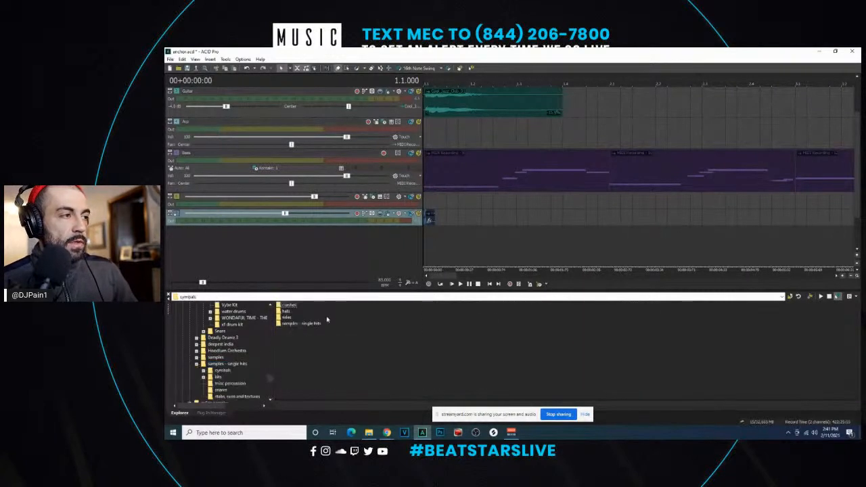
{"action": "double_click", "coordinate": [289, 306]}
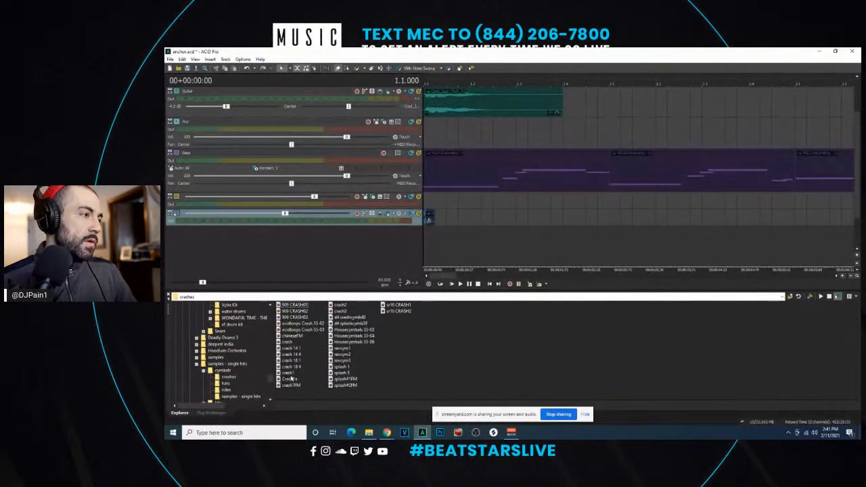
{"action": "double_click", "coordinate": [290, 373]}
- Select all events on every track and shift them together so the arrangement starts at measure 9.1
{"action": "scroll", "coordinate": [446, 222], "scroll_direction": "down", "scroll_amount": 3}
{"action": "scroll", "coordinate": [472, 234], "scroll_direction": "down", "scroll_amount": 2}
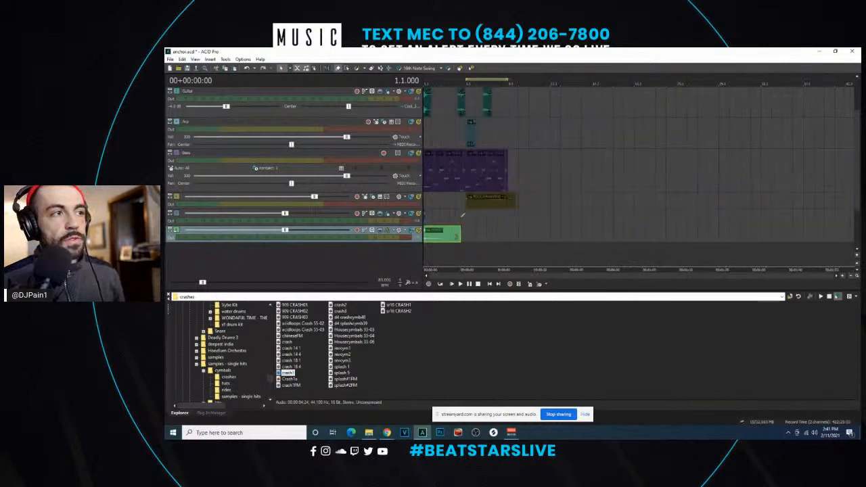
{"action": "key", "text": "ctrl+a"}
{"action": "left_click_drag", "start_coordinate": [454, 234], "coordinate": [520, 232]}
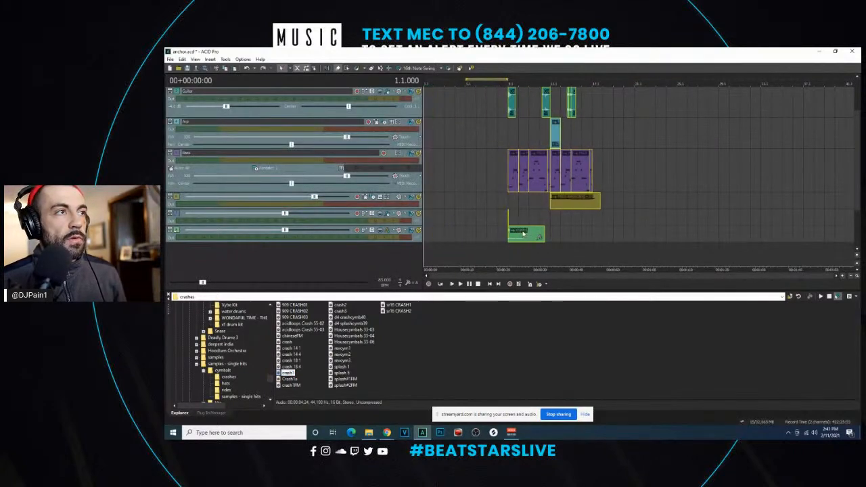
{"action": "left_click", "coordinate": [512, 230]}
- Copy the piano, Rhodes and guitar events from measures 9.1 to 13.1 and paste them at 5.1 as an intro
{"action": "left_click_drag", "start_coordinate": [857, 169], "coordinate": [857, 135]}
{"action": "scroll", "coordinate": [643, 115], "scroll_direction": "up", "scroll_amount": 2}
{"action": "left_click", "coordinate": [348, 68]}
{"action": "left_click", "coordinate": [730, 112]}
{"action": "left_click_drag", "start_coordinate": [521, 102], "coordinate": [631, 161]}
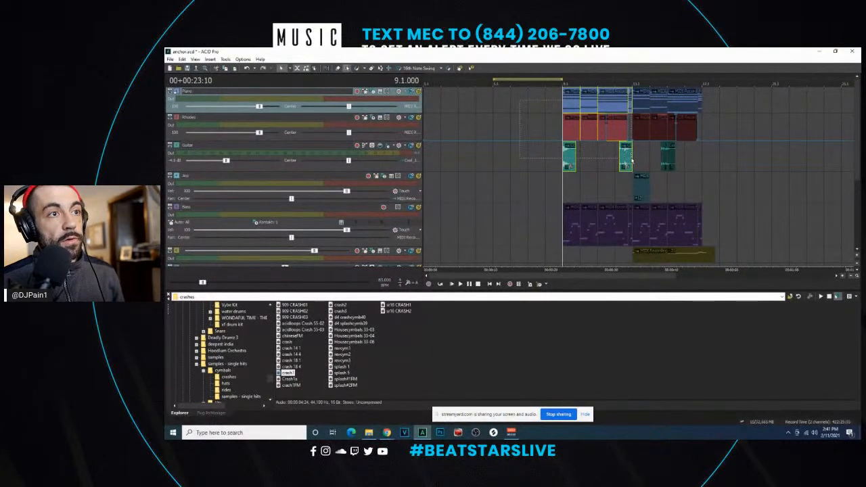
{"action": "left_click", "coordinate": [492, 102]}
{"action": "key", "text": "ctrl+v"}
{"action": "left_click", "coordinate": [494, 106]}
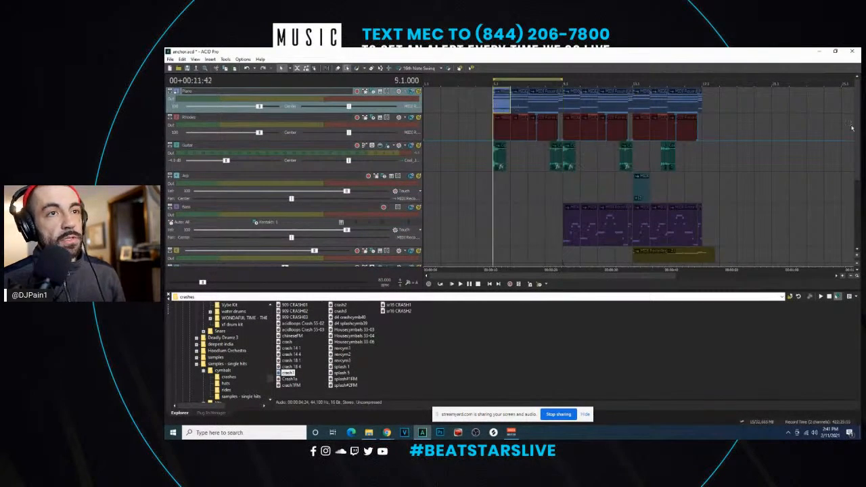
- Start playback from measure 5.1, split the crash event at about 10.3, and delete its tail
{"action": "left_click_drag", "start_coordinate": [856, 129], "coordinate": [855, 222]}
{"action": "key", "text": "space"}
{"action": "scroll", "coordinate": [754, 200], "scroll_direction": "up", "scroll_amount": 1}
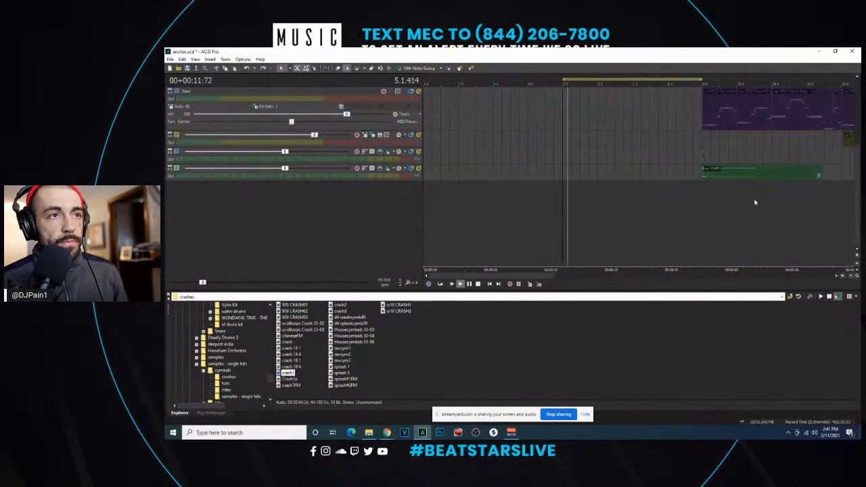
{"action": "left_click", "coordinate": [728, 177]}
{"action": "left_click", "coordinate": [752, 178]}
{"action": "key", "text": "s"}
{"action": "left_click", "coordinate": [761, 176]}
{"action": "key", "text": "Delete"}
{"action": "left_click", "coordinate": [725, 172]}
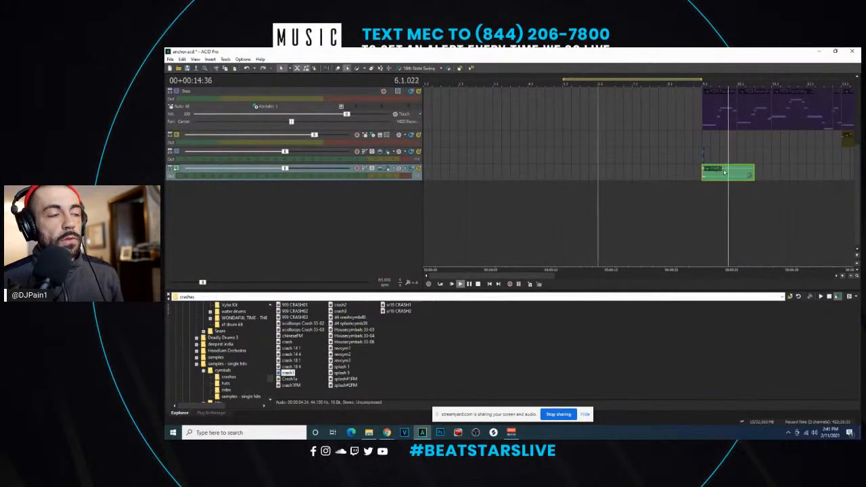
- Listen through the copied intro into the crash at measure 9.1, stop playback, and place the cursor at 9.1
{"action": "mouse_move", "coordinate": [855, 216]}
{"action": "left_mouse_down"}
{"action": "mouse_move", "coordinate": [854, 135]}
{"action": "mouse_move", "coordinate": [853, 202]}
{"action": "left_mouse_up"}
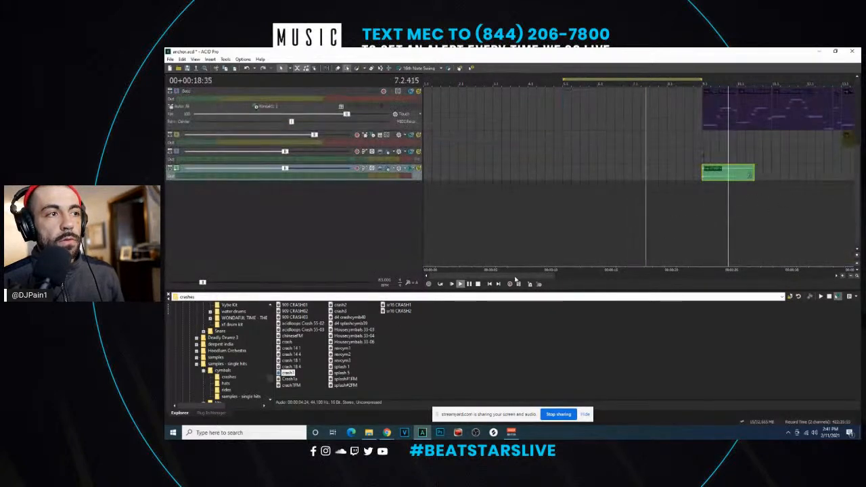
{"action": "left_click_drag", "start_coordinate": [854, 204], "coordinate": [859, 154]}
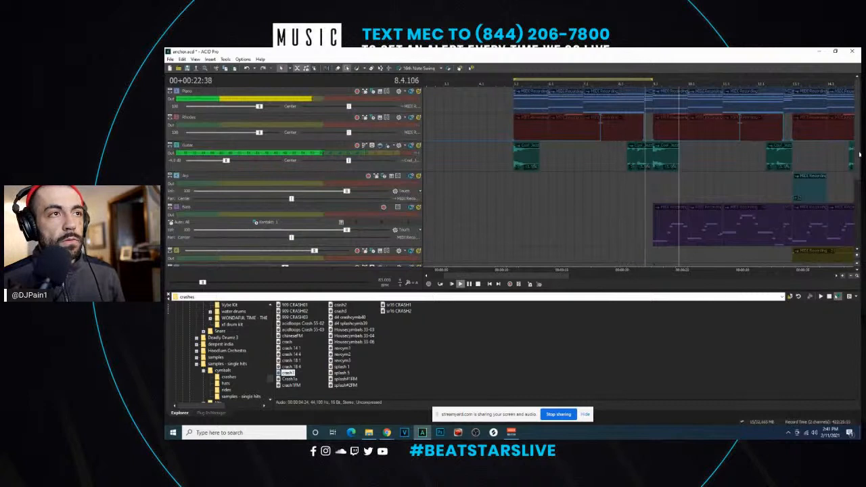
{"action": "scroll", "coordinate": [631, 169], "scroll_direction": "down", "scroll_amount": 5}
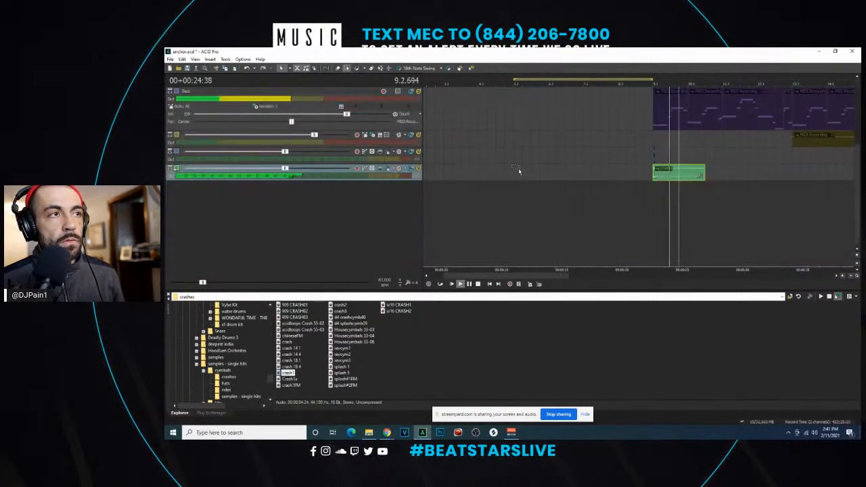
{"action": "key", "text": "space"}
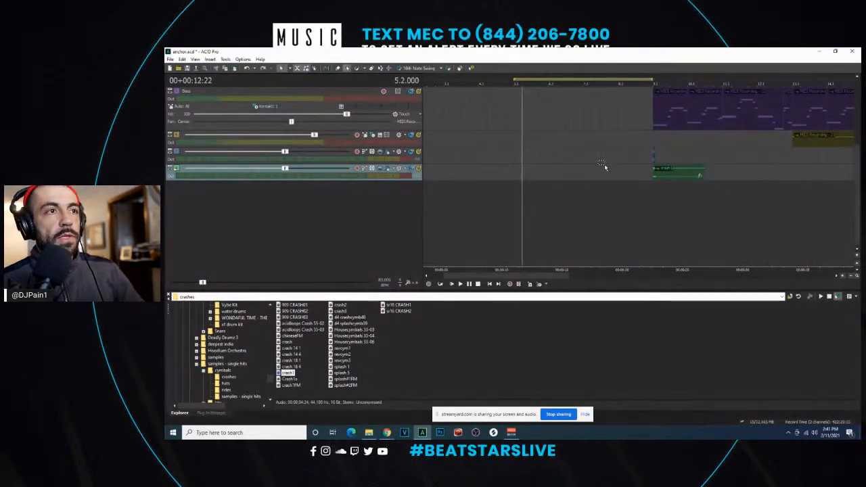
{"action": "left_click", "coordinate": [649, 174]}
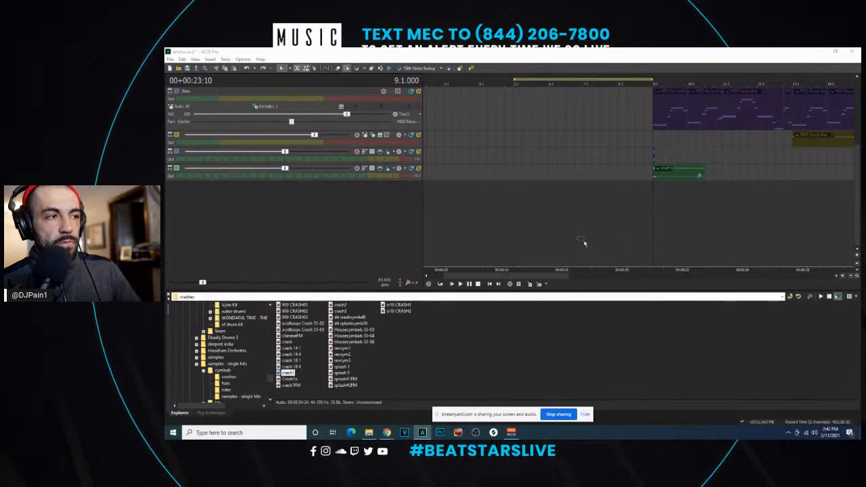
- Add a Resonant Filter to the Master bus and enable automation for its Wet/Dry parameter
{"action": "left_click_drag", "start_coordinate": [857, 261], "coordinate": [857, 257]}
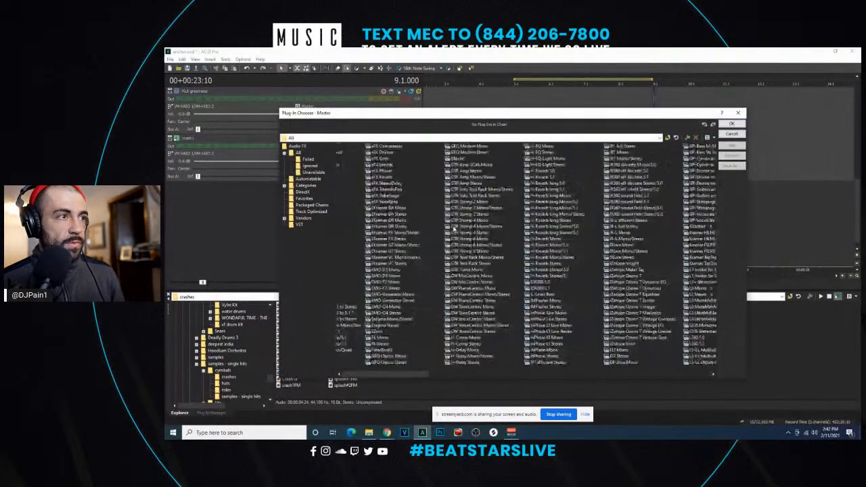
{"action": "left_click", "coordinate": [732, 124]}
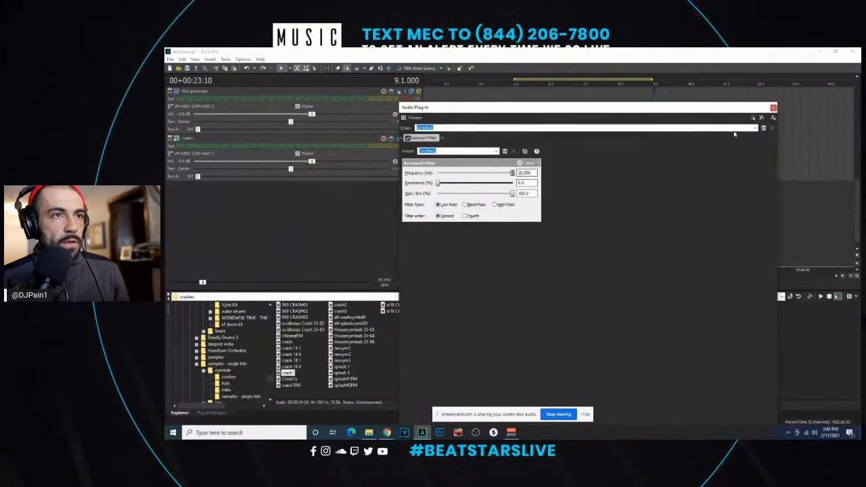
{"action": "left_click", "coordinate": [773, 118]}
{"action": "left_click", "coordinate": [365, 188]}
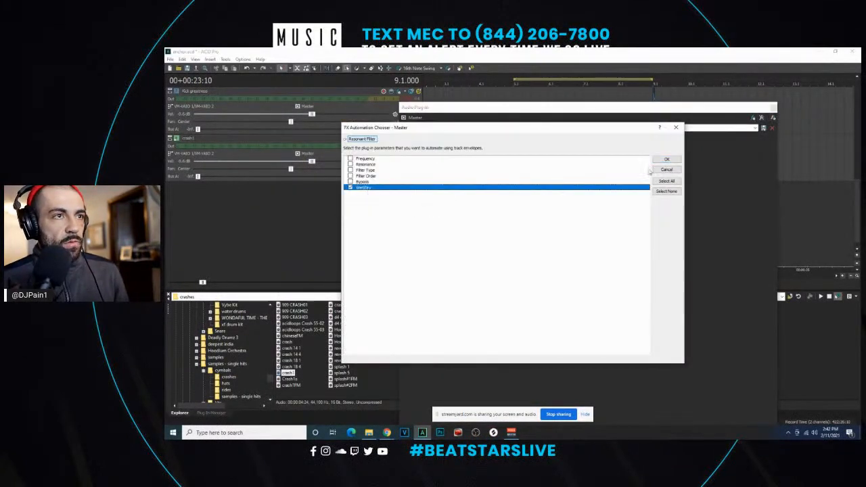
{"action": "left_click", "coordinate": [663, 161]}
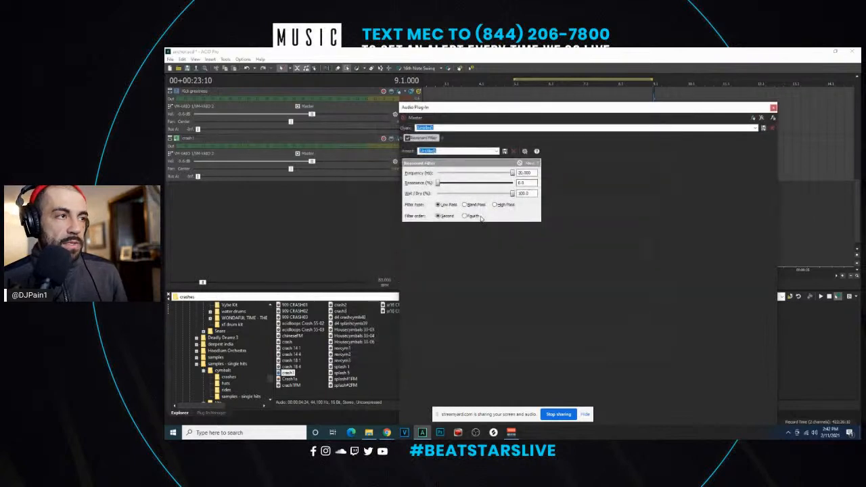
- Shape the Master filter's Wet/Dry envelope as a ramp from 5.1 down to 0% at 9.1, with an extra point near 8.2 and a lowered start
{"action": "left_click", "coordinate": [497, 152]}
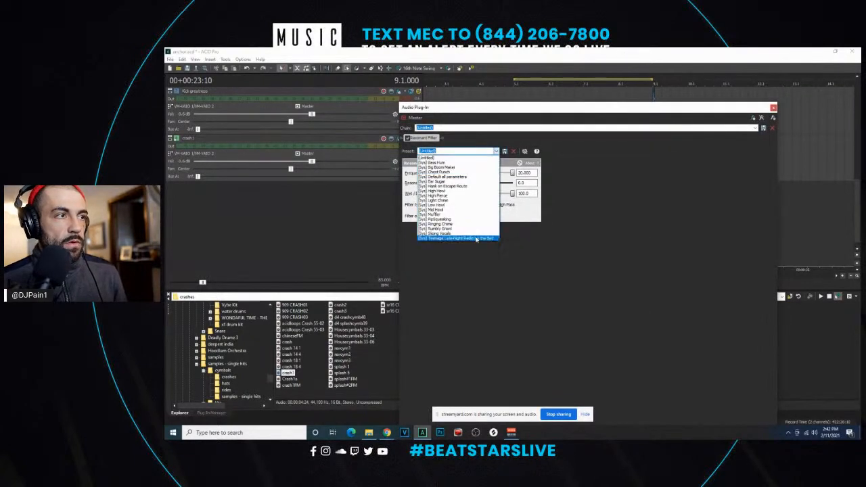
{"action": "left_click", "coordinate": [773, 107]}
{"action": "left_click", "coordinate": [539, 222]}
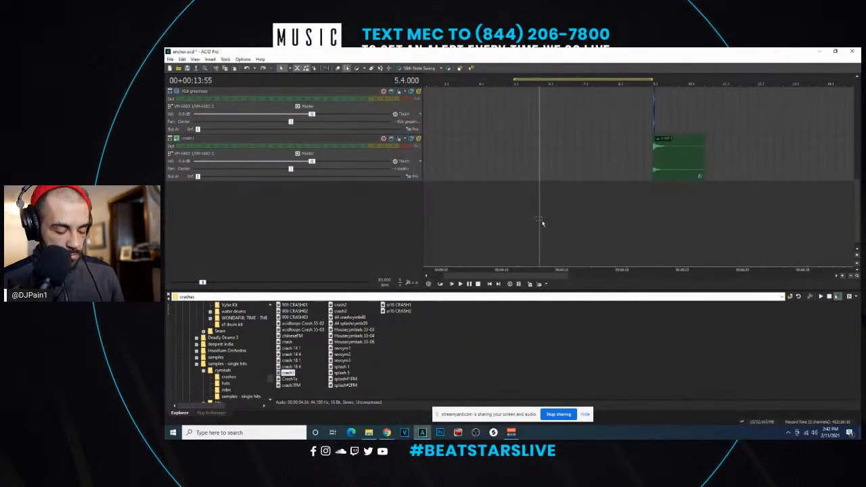
{"action": "left_click_drag", "start_coordinate": [856, 232], "coordinate": [855, 249]}
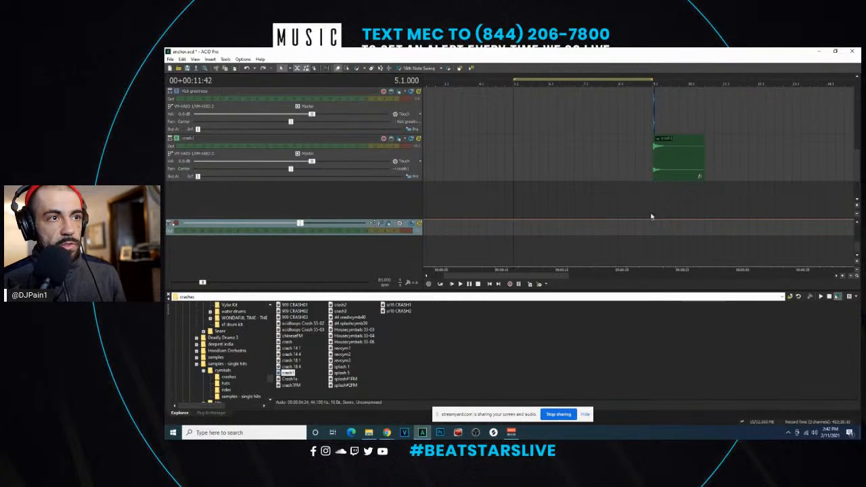
{"action": "left_click_drag", "start_coordinate": [653, 219], "coordinate": [654, 238]}
{"action": "double_click", "coordinate": [640, 232]}
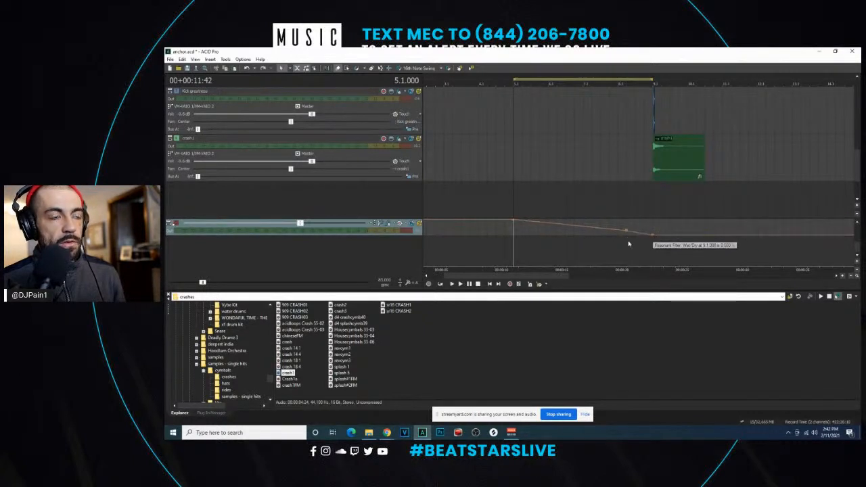
{"action": "key", "text": "space"}
{"action": "left_click_drag", "start_coordinate": [515, 220], "coordinate": [515, 226]}
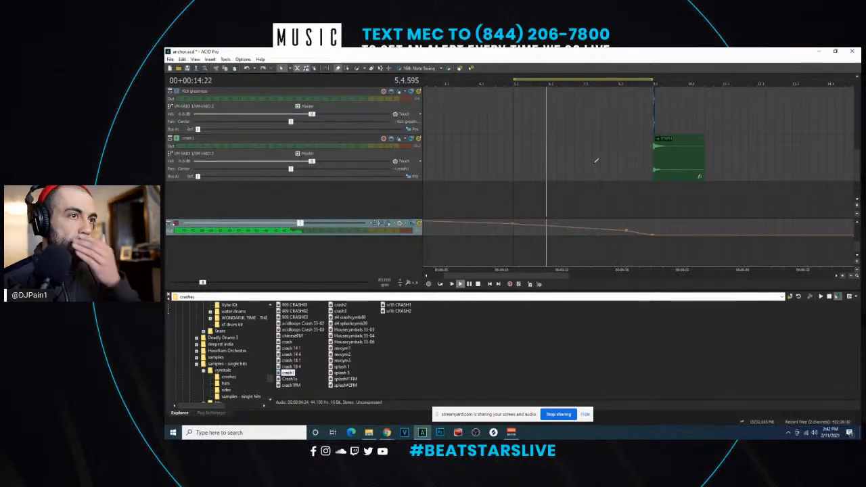
- Browse to the vinyl fills 3 folder under more drums > fills and preview the fill 1_73 bpm sample
{"action": "scroll", "coordinate": [252, 345], "scroll_direction": "up", "scroll_amount": 6}
{"action": "scroll", "coordinate": [253, 345], "scroll_direction": "down", "scroll_amount": 5}
{"action": "left_click", "coordinate": [229, 345]}
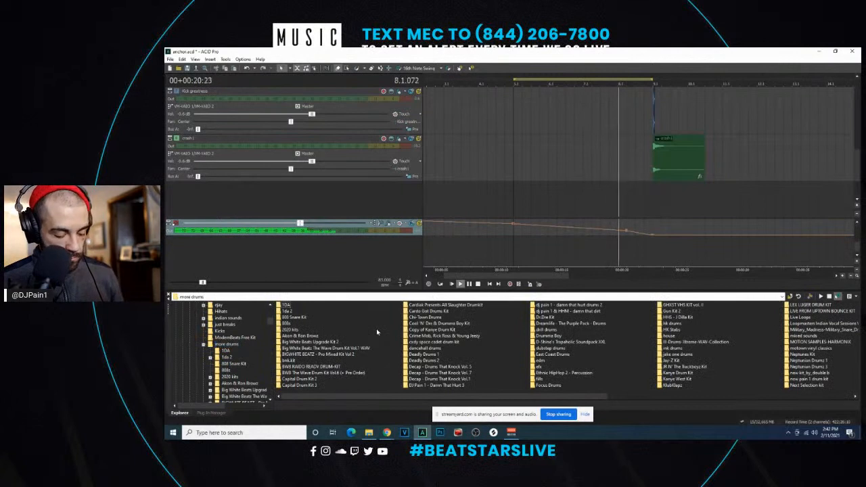
{"action": "key", "text": "f"}
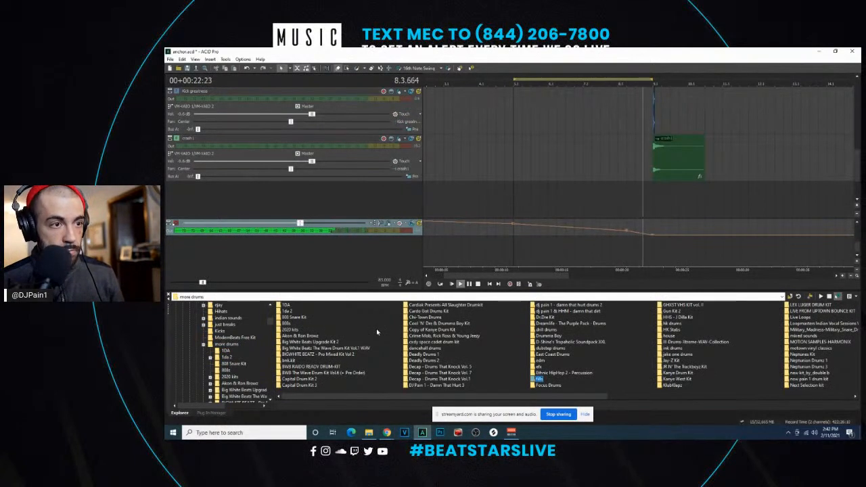
{"action": "key", "text": "Return"}
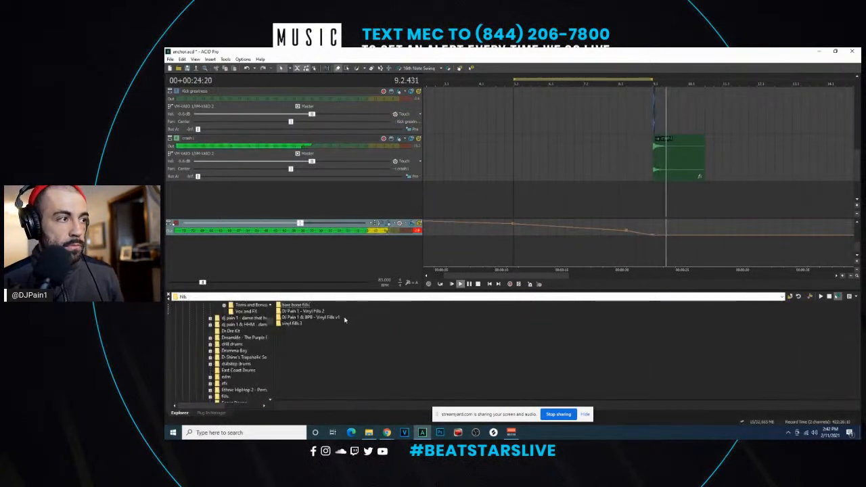
{"action": "key", "text": "space"}
{"action": "left_click", "coordinate": [297, 325]}
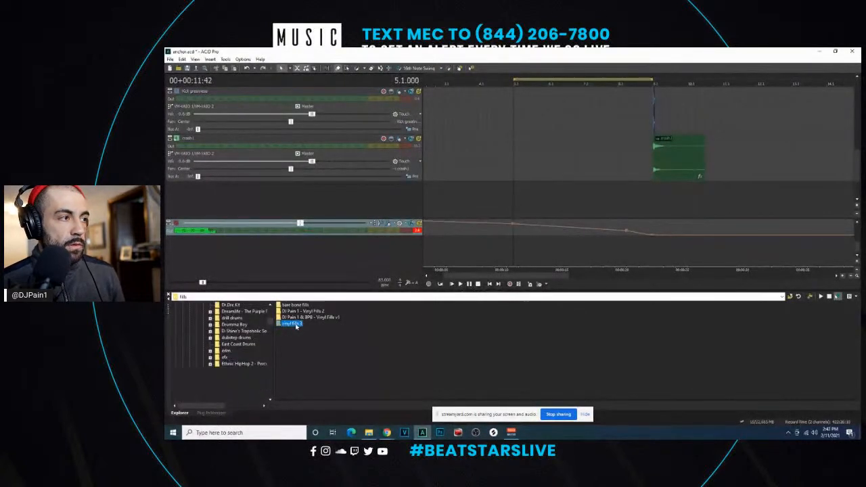
{"action": "double_click", "coordinate": [297, 325]}
{"action": "left_click", "coordinate": [291, 317]}
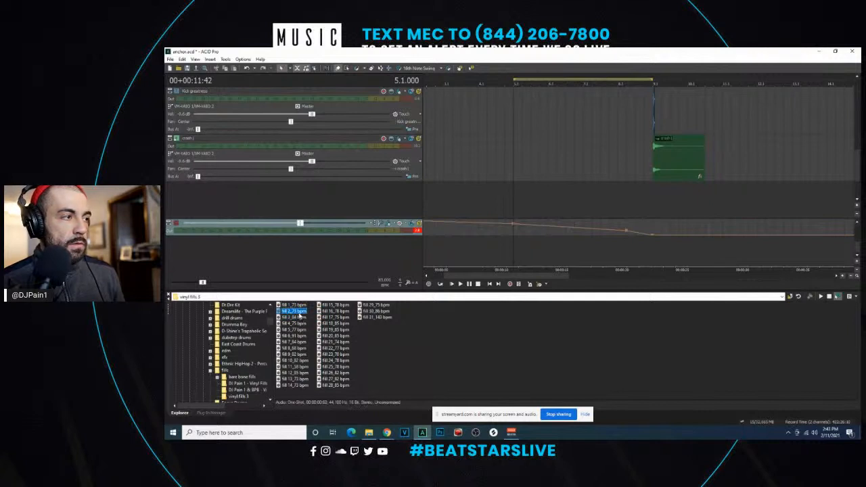
{"action": "left_click", "coordinate": [302, 305]}
- Add fill 1_73 bpm as a new track and place its event from about 8.3 leading into measure 9.1
{"action": "double_click", "coordinate": [301, 305]}
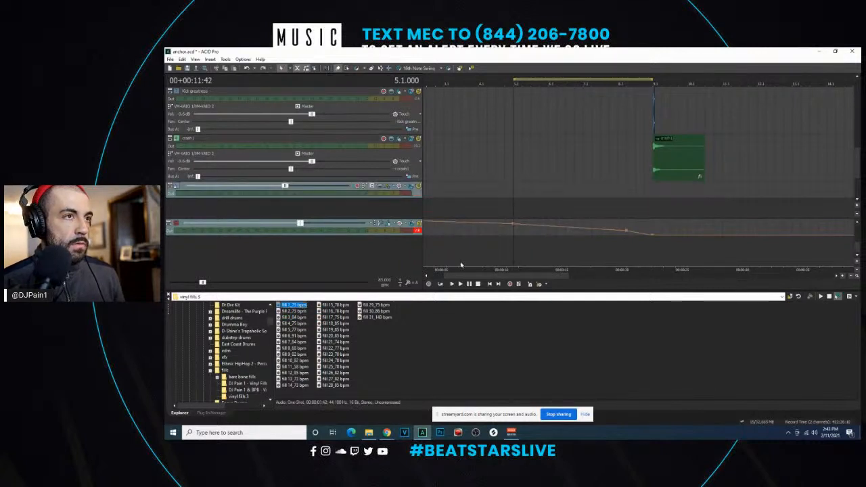
{"action": "key", "text": "space"}
{"action": "left_click_drag", "start_coordinate": [622, 190], "coordinate": [705, 199]}
{"action": "scroll", "coordinate": [705, 198], "scroll_direction": "down", "scroll_amount": 3}
{"action": "left_click_drag", "start_coordinate": [641, 192], "coordinate": [677, 195]}
{"action": "scroll", "coordinate": [677, 195], "scroll_direction": "up", "scroll_amount": 5}
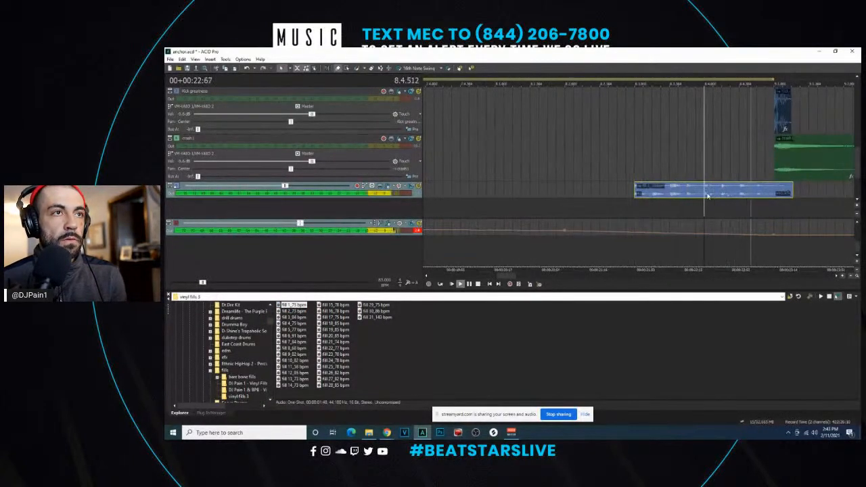
{"action": "scroll", "coordinate": [642, 209], "scroll_direction": "down", "scroll_amount": 5}
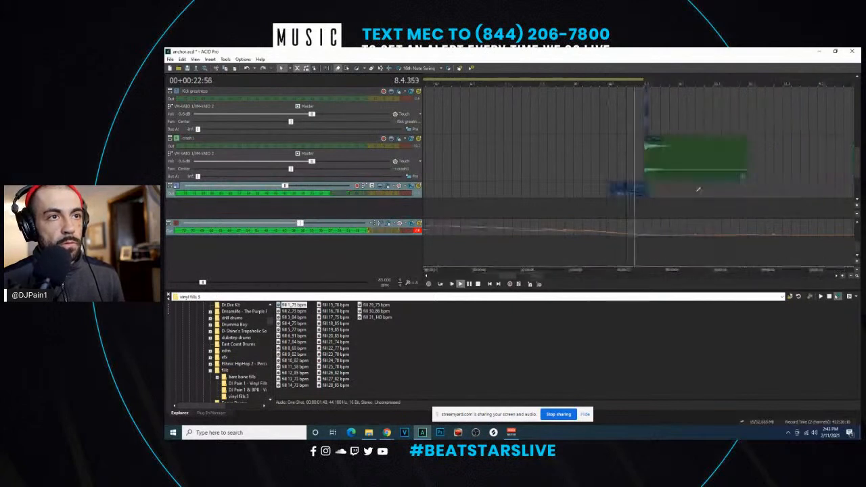
{"action": "scroll", "coordinate": [695, 190], "scroll_direction": "up", "scroll_amount": 2}
{"action": "scroll", "coordinate": [689, 188], "scroll_direction": "down", "scroll_amount": 2}
{"action": "key", "text": "space"}
- Copy the crash event to about 7.2–8.4, reverse it as a riser into the drop, and audition it
{"action": "key", "text": "ctrl+z"}
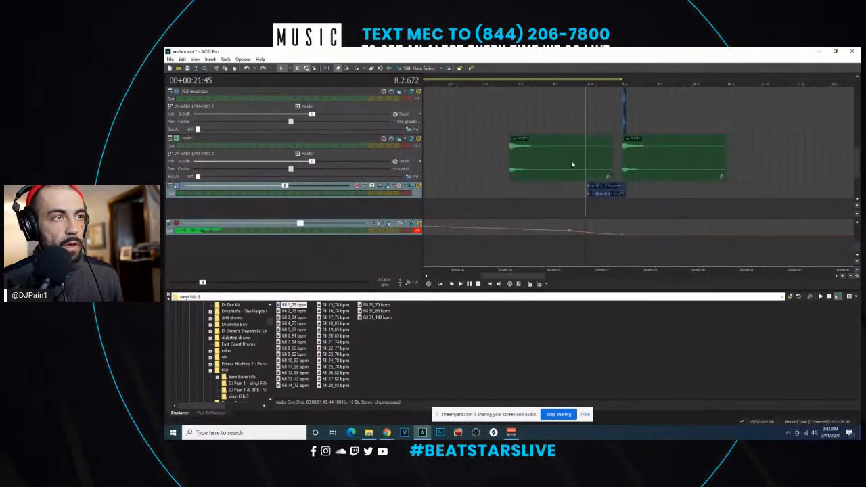
{"action": "left_click", "coordinate": [571, 165]}
{"action": "scroll", "coordinate": [572, 164], "scroll_direction": "up", "scroll_amount": 2}
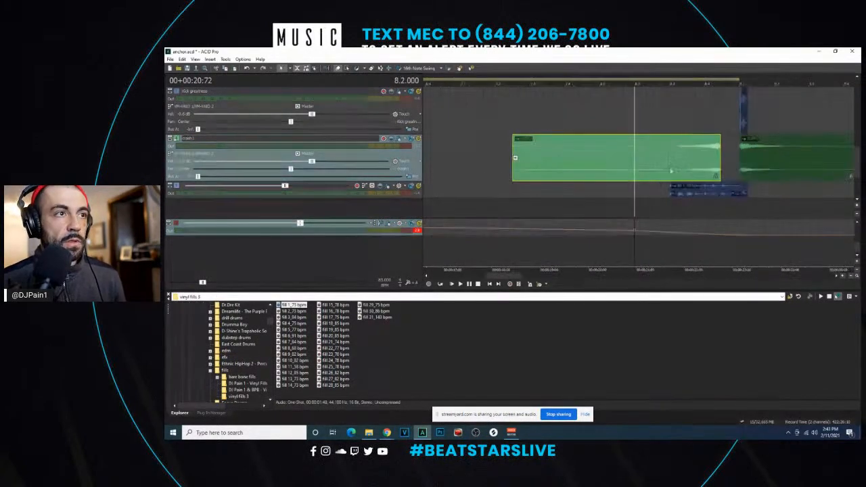
{"action": "key", "text": "space"}
{"action": "scroll", "coordinate": [624, 157], "scroll_direction": "up", "scroll_amount": 3}
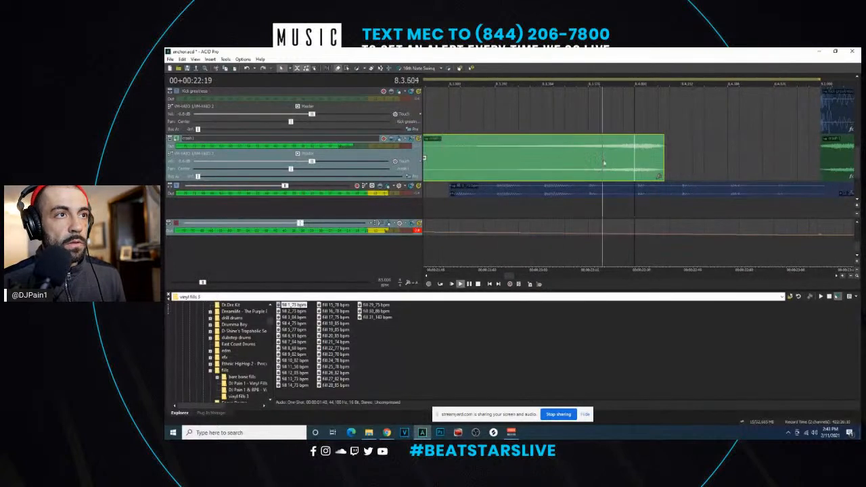
{"action": "scroll", "coordinate": [582, 181], "scroll_direction": "down", "scroll_amount": 2}
{"action": "left_click", "coordinate": [553, 205]}
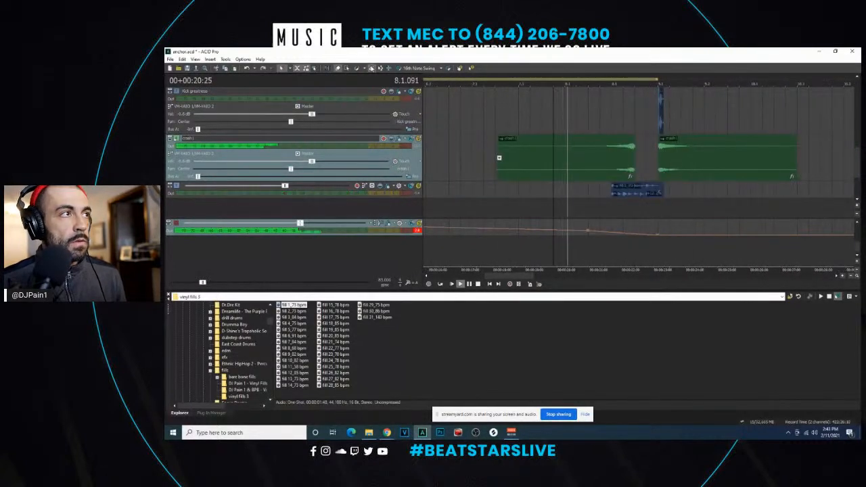
{"action": "key", "text": "space"}
- Erase the guitar and piano parts between 8.4 and 9.1 to leave a gap before the drop
{"action": "scroll", "coordinate": [553, 203], "scroll_direction": "up", "scroll_amount": 2}
{"action": "scroll", "coordinate": [575, 190], "scroll_direction": "up", "scroll_amount": 10}
{"action": "scroll", "coordinate": [676, 155], "scroll_direction": "down", "scroll_amount": 2}
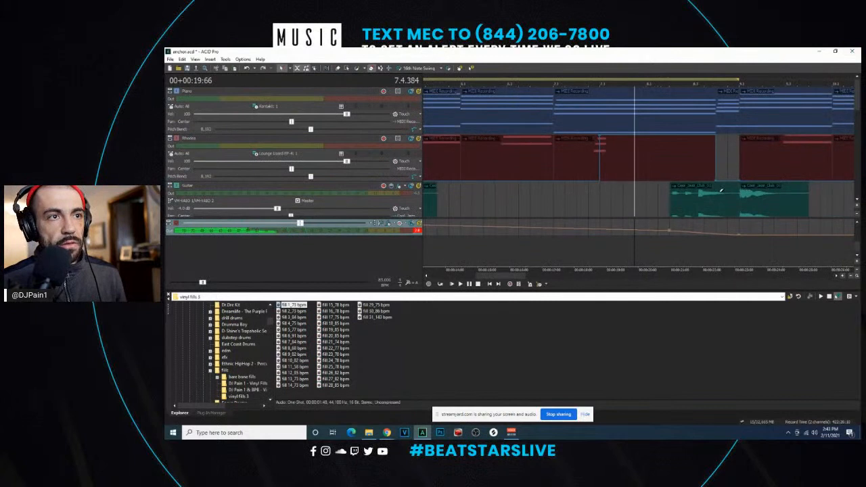
{"action": "left_click_drag", "start_coordinate": [733, 194], "coordinate": [725, 196]}
{"action": "left_click", "coordinate": [725, 120]}
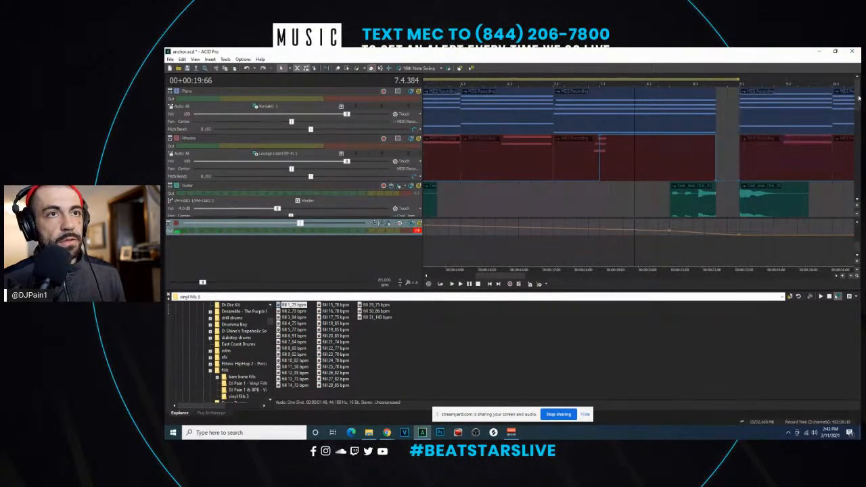
- Switch back to the Draw tool and play the transition from about 7.2 through the drop at 9.1
{"action": "scroll", "coordinate": [858, 108], "scroll_direction": "down", "scroll_amount": 1}
{"action": "left_click_drag", "start_coordinate": [858, 108], "coordinate": [856, 192]}
{"action": "scroll", "coordinate": [697, 147], "scroll_direction": "down", "scroll_amount": 2}
{"action": "left_click_drag", "start_coordinate": [630, 170], "coordinate": [609, 170]}
{"action": "left_click", "coordinate": [339, 69]}
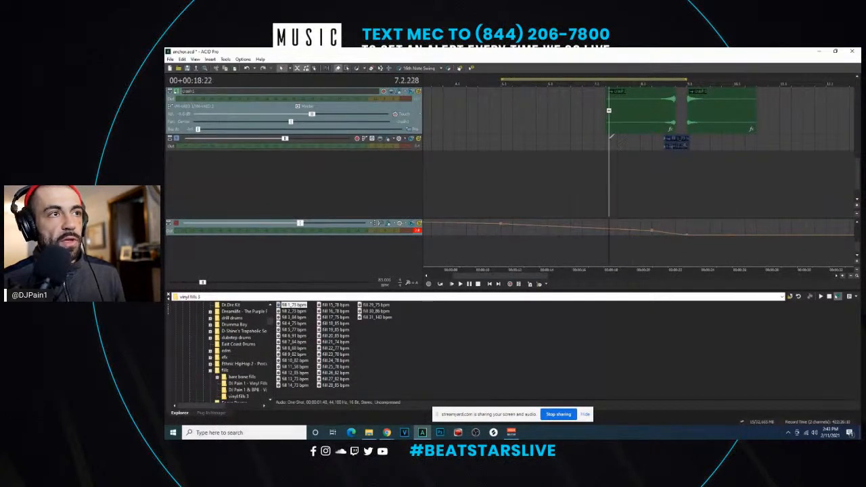
{"action": "key", "text": "space"}
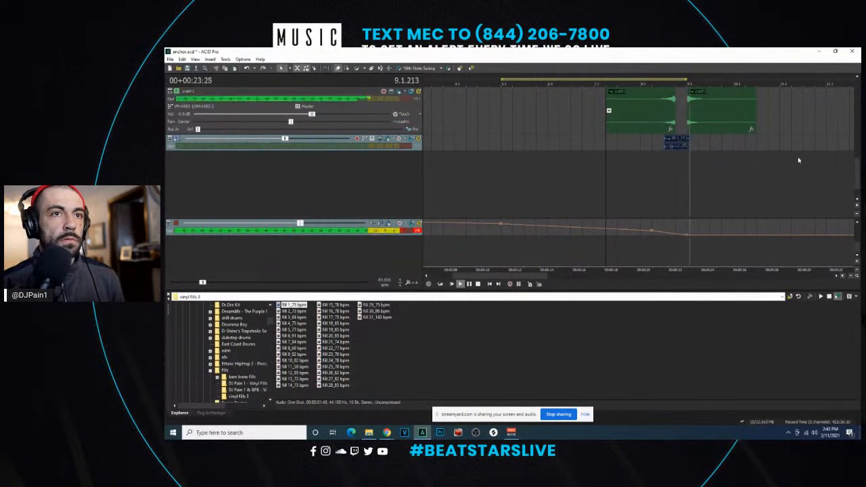
{"action": "left_click_drag", "start_coordinate": [856, 168], "coordinate": [856, 101]}
{"action": "key", "text": "space"}
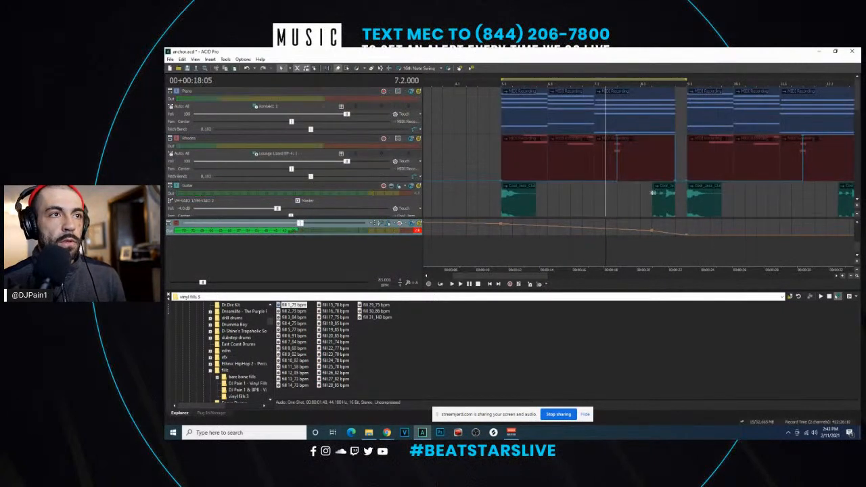
- Place the cursor at 8.2 and save the project
{"action": "left_click", "coordinate": [654, 192]}
{"action": "left_click_drag", "start_coordinate": [857, 107], "coordinate": [857, 177]}
{"action": "scroll", "coordinate": [710, 223], "scroll_direction": "down", "scroll_amount": 3}
{"action": "key", "text": "ctrl+s"}
{"action": "scroll", "coordinate": [808, 198], "scroll_direction": "down", "scroll_amount": 2}
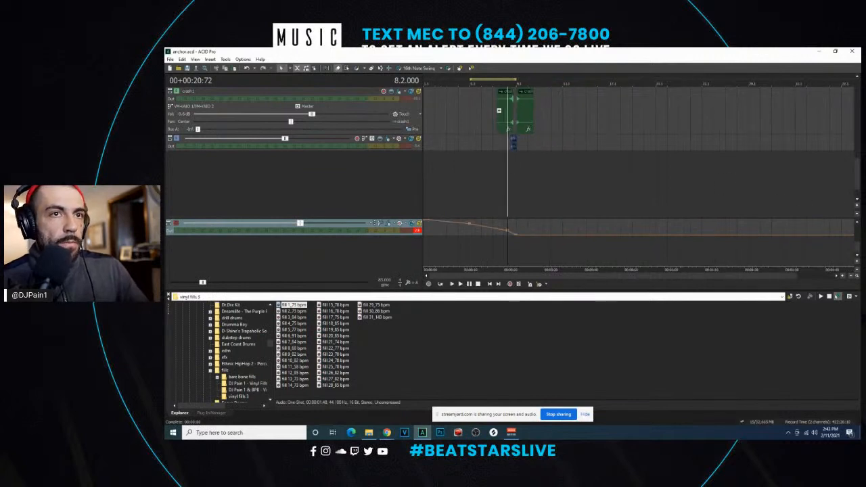
{"action": "left_click_drag", "start_coordinate": [858, 182], "coordinate": [857, 112]}
{"action": "scroll", "coordinate": [757, 198], "scroll_direction": "up", "scroll_amount": 3}
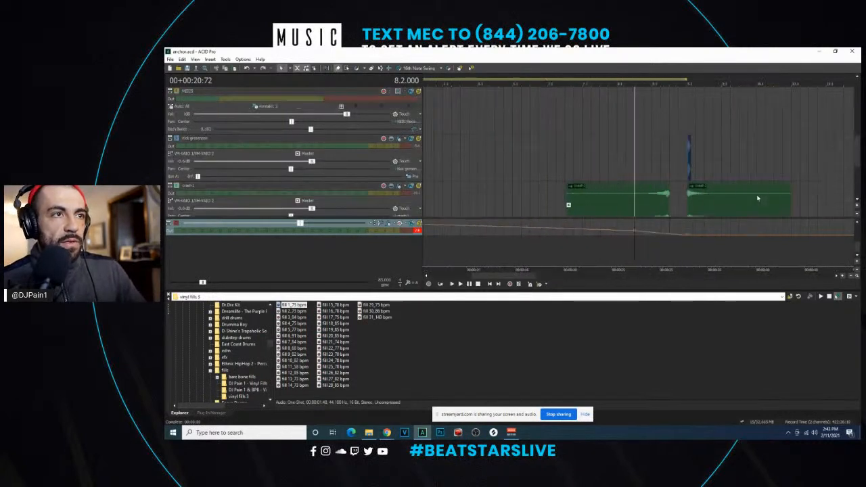
{"action": "left_click", "coordinate": [679, 174]}
{"action": "scroll", "coordinate": [697, 174], "scroll_direction": "up", "scroll_amount": 2}
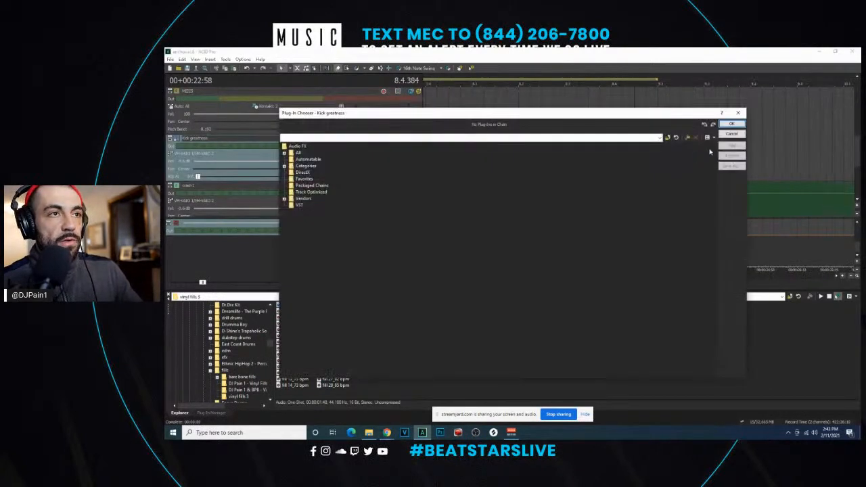
{"action": "left_click", "coordinate": [724, 135]}
- Insert a new bus and route both the Kick greatness and crash tracks to Bus B
{"action": "left_click", "coordinate": [663, 155]}
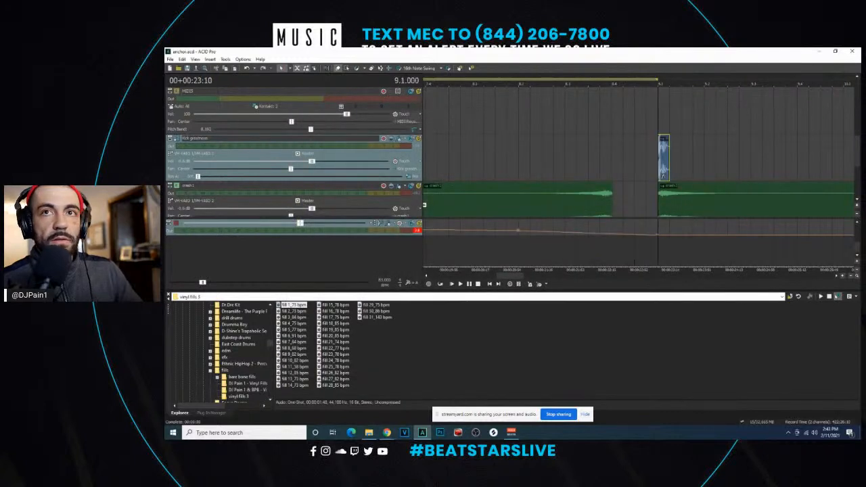
{"action": "scroll", "coordinate": [342, 222], "scroll_direction": "up", "scroll_amount": 1}
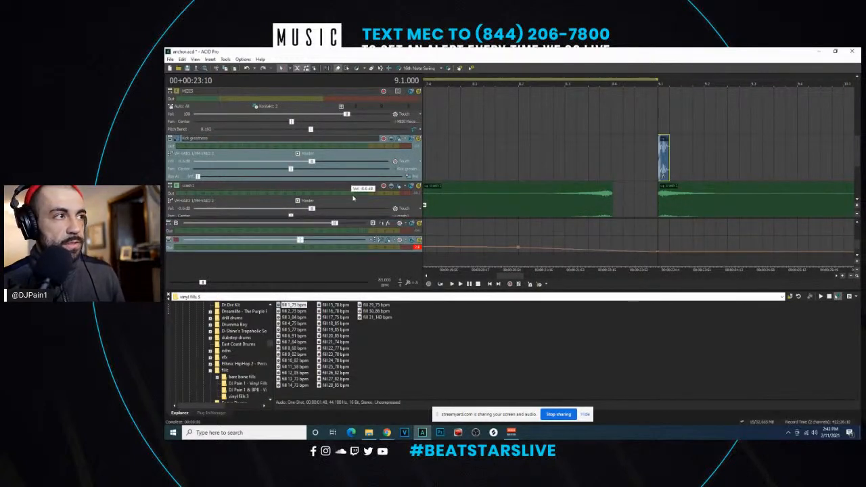
{"action": "left_click", "coordinate": [315, 187], "text": "ctrl"}
{"action": "left_click", "coordinate": [299, 200]}
{"action": "left_click", "coordinate": [318, 224]}
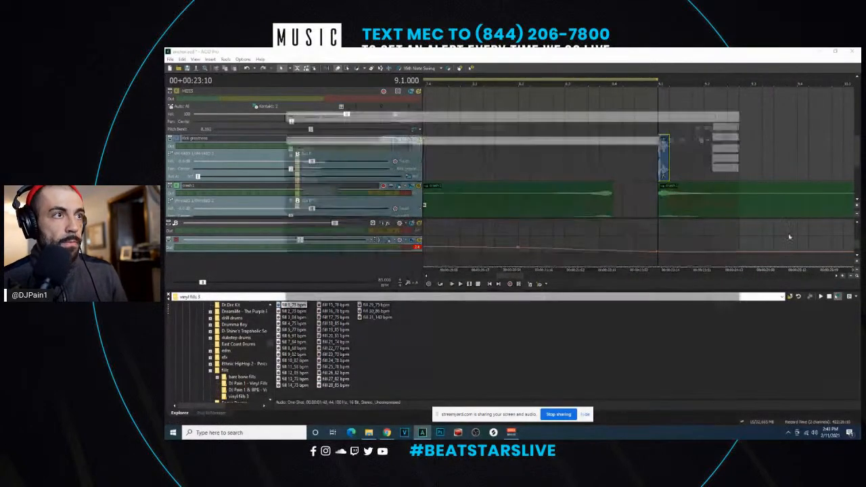
- Add an effect plug-in to Bus B, close its window, and place the cursor just before 9.1
{"action": "left_click_drag", "start_coordinate": [578, 112], "coordinate": [860, 129]}
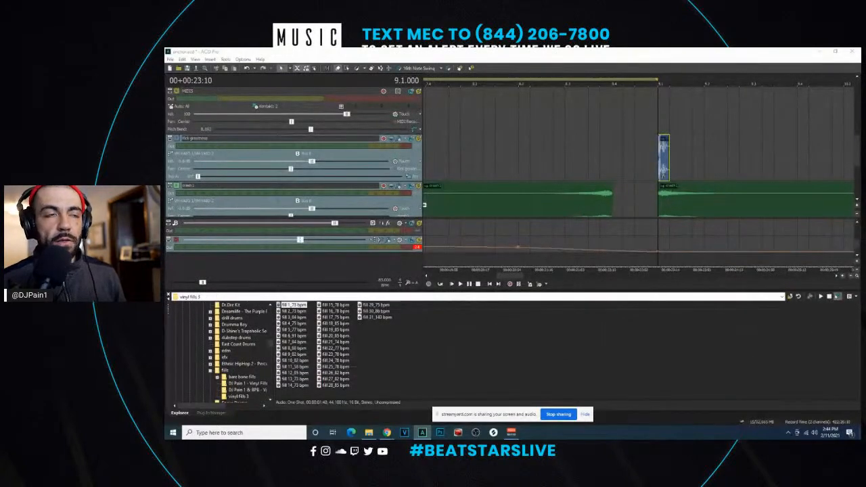
{"action": "left_click", "coordinate": [773, 108]}
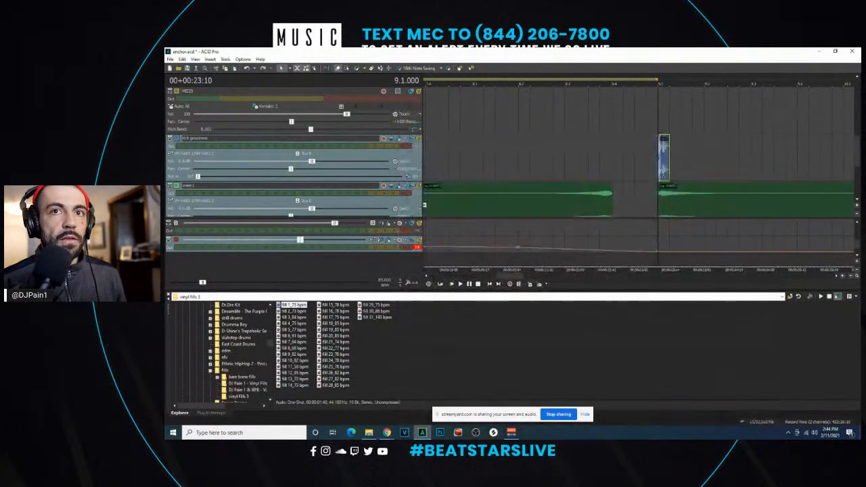
{"action": "left_click", "coordinate": [646, 173]}
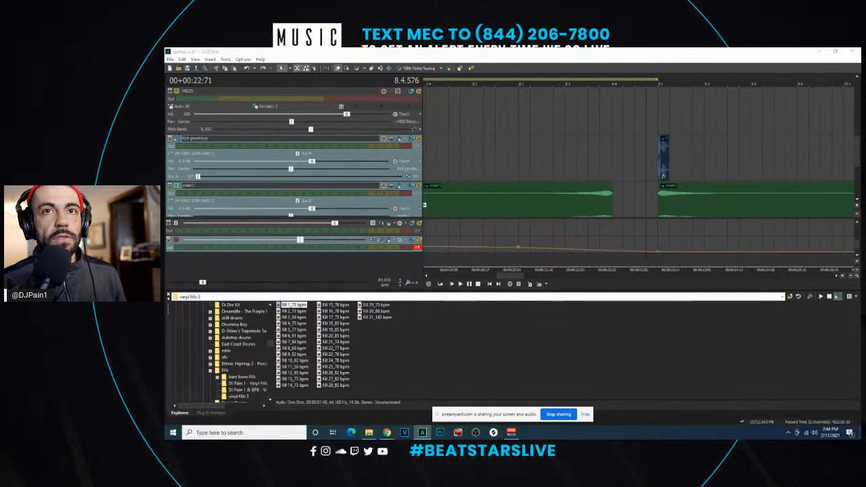
- Raise the Kick greatness track's volume, lower Bus B slightly, and audition the kick and crash hit at 9.1
{"action": "left_click", "coordinate": [315, 162]}
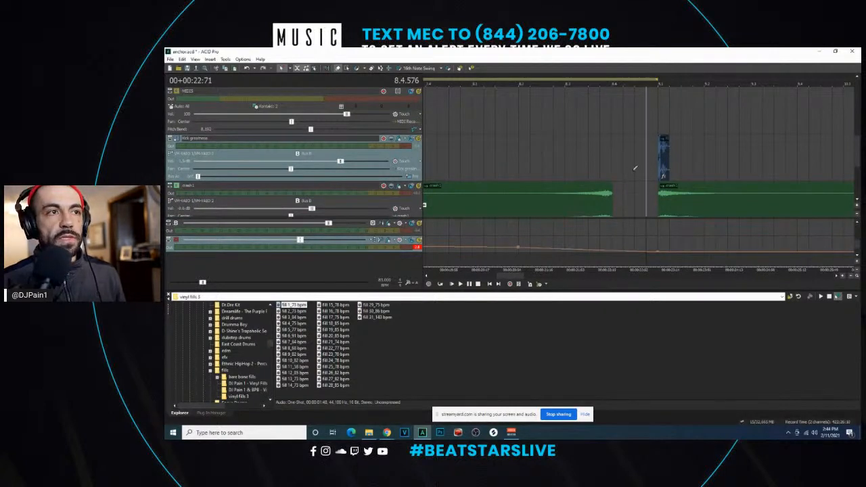
{"action": "left_click", "coordinate": [608, 167]}
{"action": "key", "text": "space"}
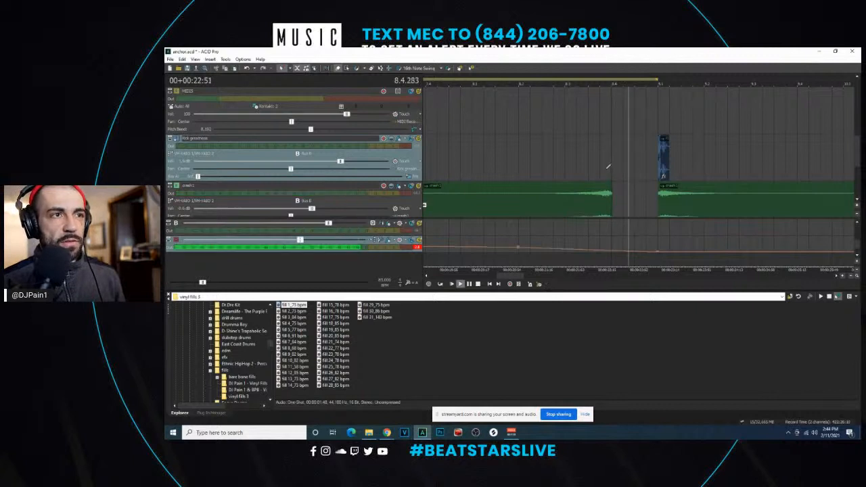
{"action": "key", "text": "space"}
{"action": "left_click", "coordinate": [643, 175]}
{"action": "key", "text": "space"}
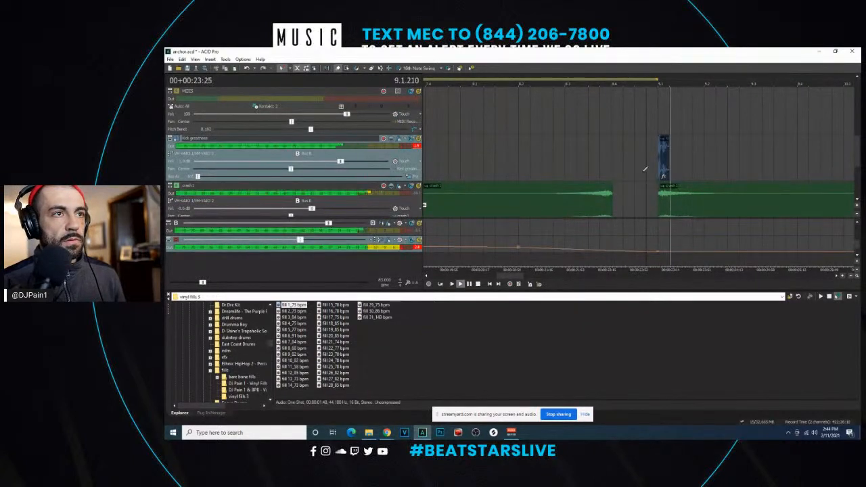
{"action": "key", "text": "space"}
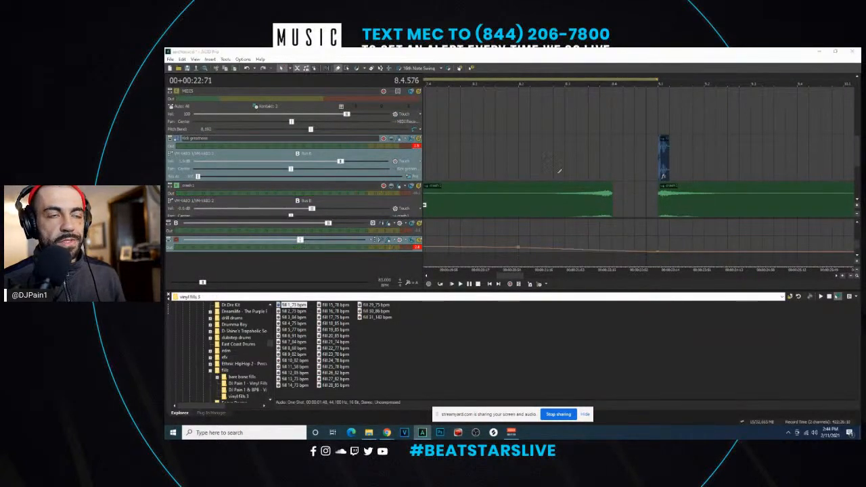
- Place the cursor at 8.1 and look through the drum kit folders to open the Melodic One Shots samples
{"action": "scroll", "coordinate": [589, 175], "scroll_direction": "down", "scroll_amount": 3}
{"action": "scroll", "coordinate": [628, 144], "scroll_direction": "down", "scroll_amount": 3}
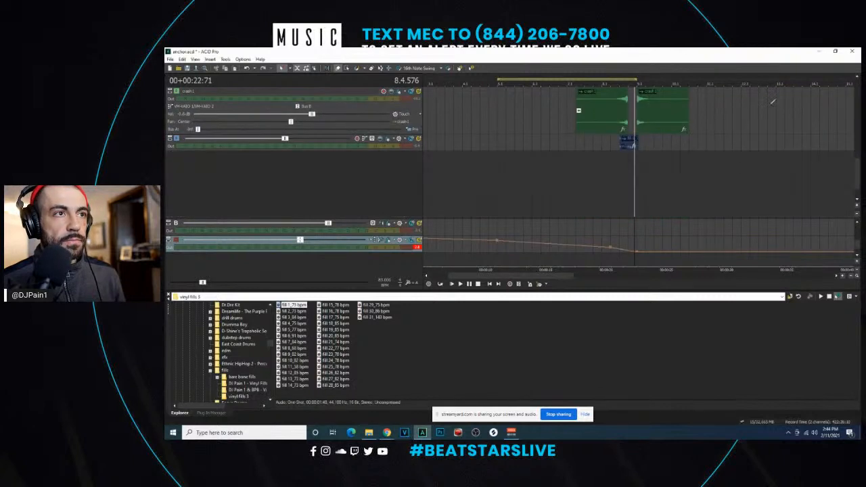
{"action": "mouse_move", "coordinate": [857, 170]}
{"action": "left_mouse_down"}
{"action": "mouse_move", "coordinate": [856, 144]}
{"action": "mouse_move", "coordinate": [857, 163]}
{"action": "left_mouse_up"}
{"action": "left_click", "coordinate": [600, 214]}
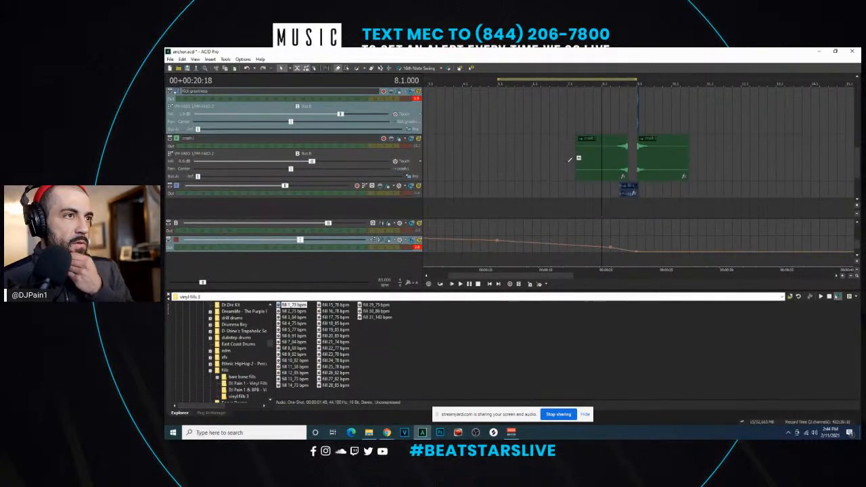
{"action": "scroll", "coordinate": [238, 342], "scroll_direction": "up", "scroll_amount": 4}
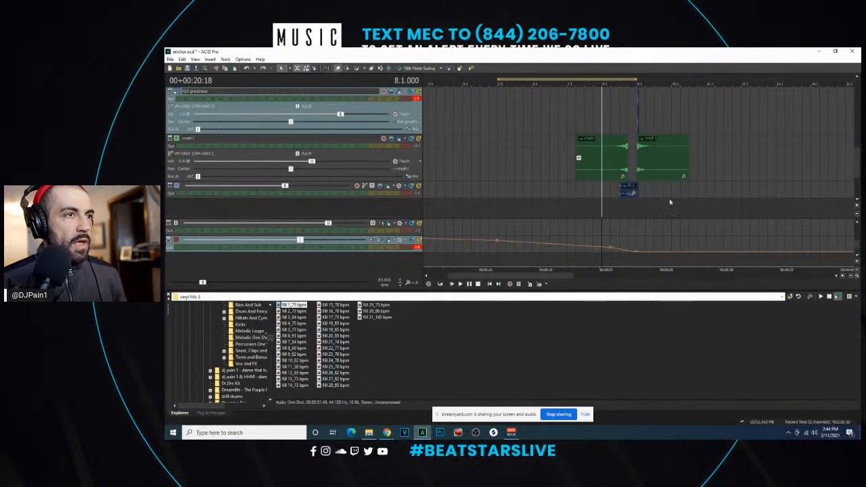
{"action": "left_click_drag", "start_coordinate": [848, 110], "coordinate": [849, 222]}
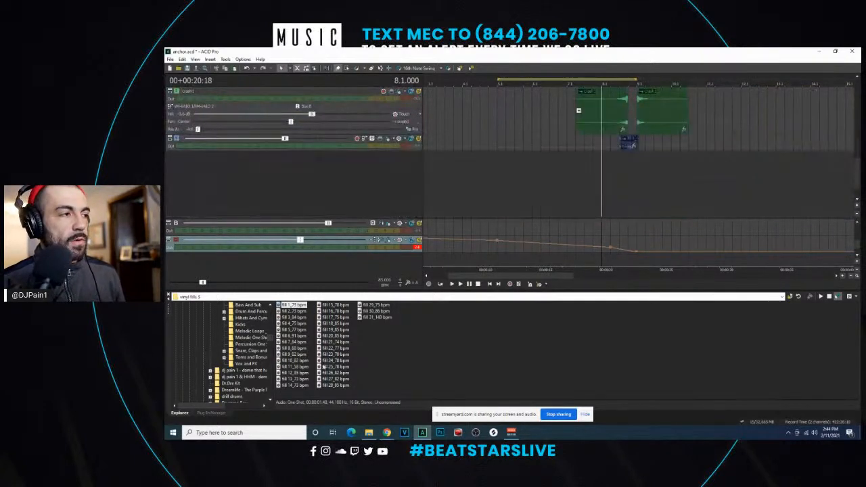
{"action": "scroll", "coordinate": [248, 356], "scroll_direction": "up", "scroll_amount": 10}
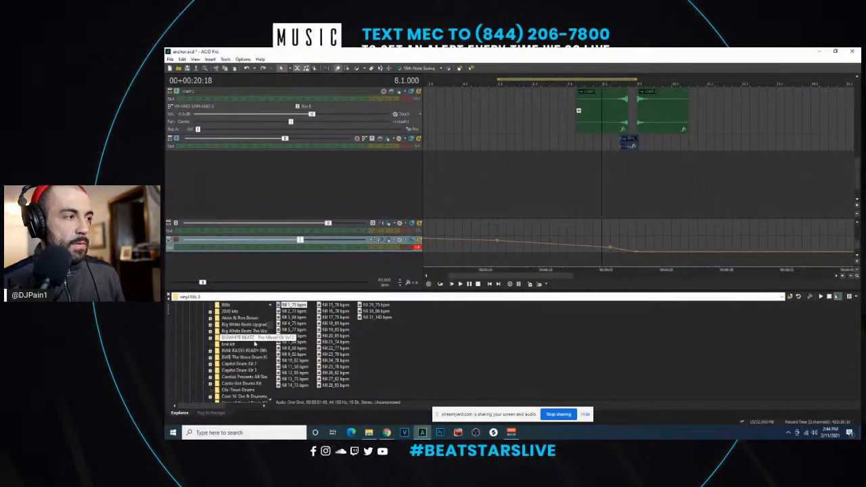
{"action": "scroll", "coordinate": [254, 344], "scroll_direction": "down", "scroll_amount": 10}
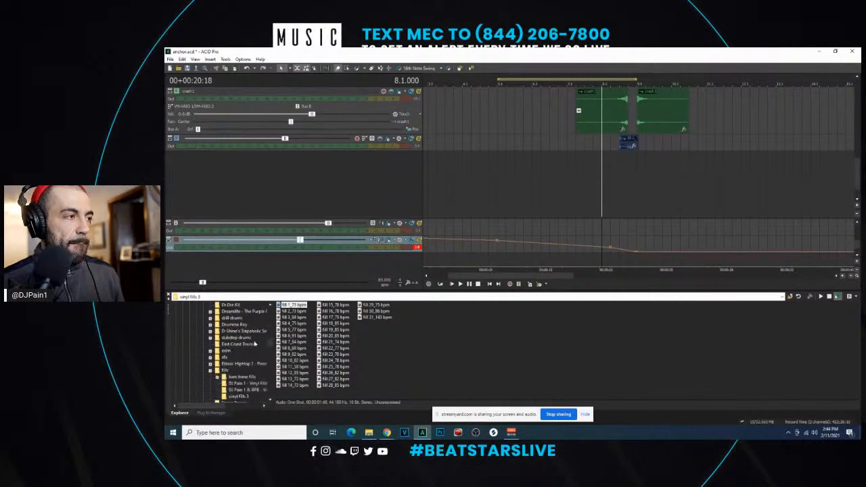
{"action": "scroll", "coordinate": [254, 344], "scroll_direction": "down", "scroll_amount": 3}
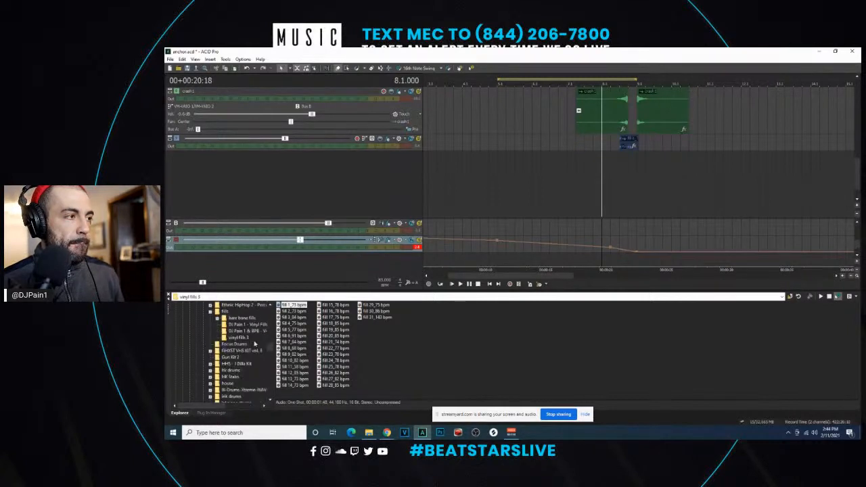
{"action": "scroll", "coordinate": [255, 344], "scroll_direction": "up", "scroll_amount": 8}
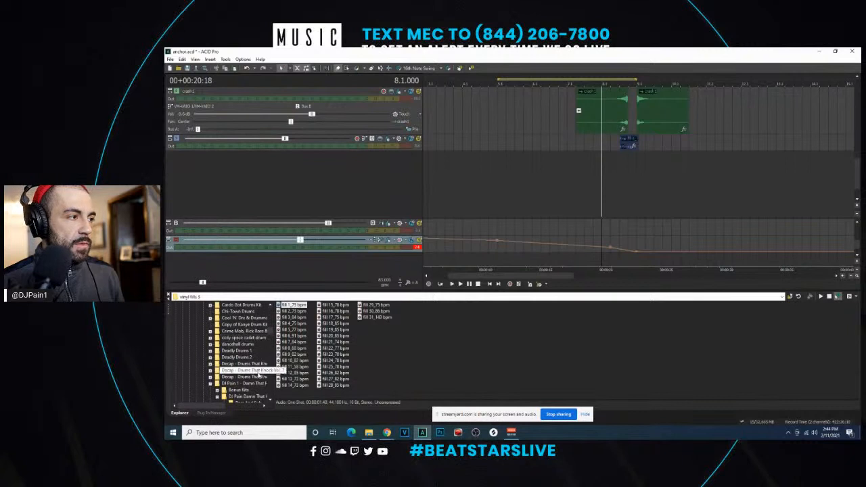
{"action": "scroll", "coordinate": [259, 374], "scroll_direction": "down", "scroll_amount": 4}
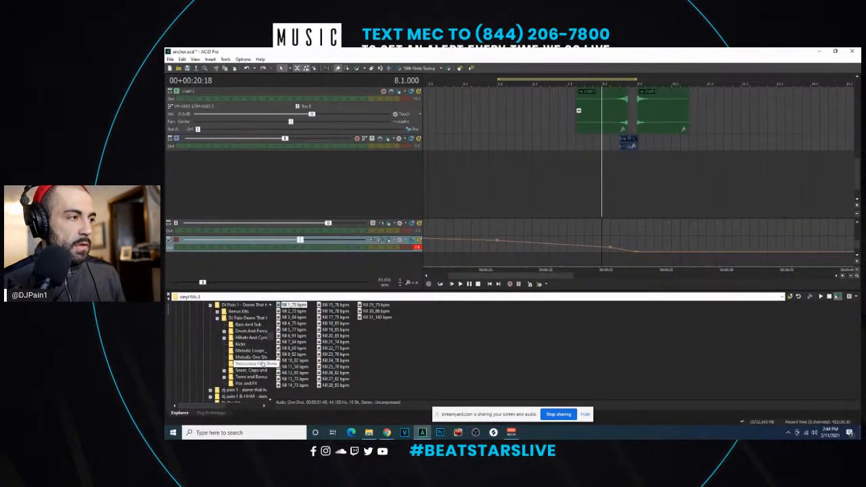
{"action": "left_click", "coordinate": [255, 358]}
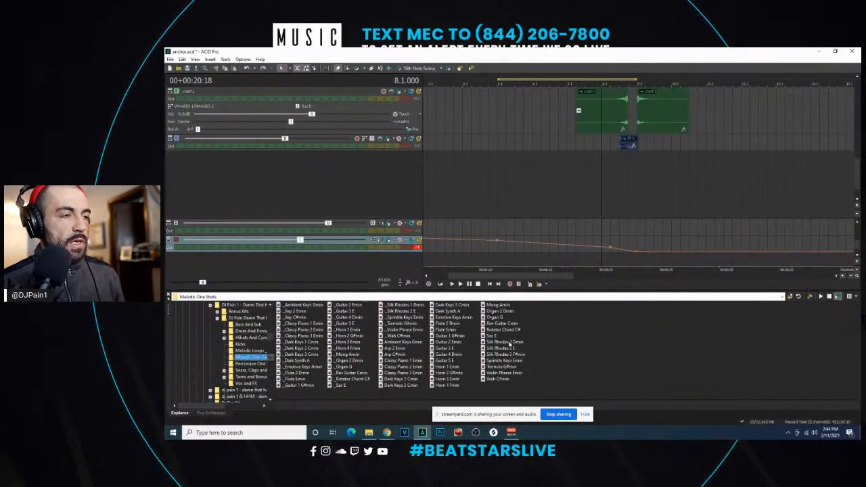
- Audition the guitar one-shots, add Guitar 2 Emin on a new track, and place a clip of it at 8.1
{"action": "left_click", "coordinate": [445, 348]}
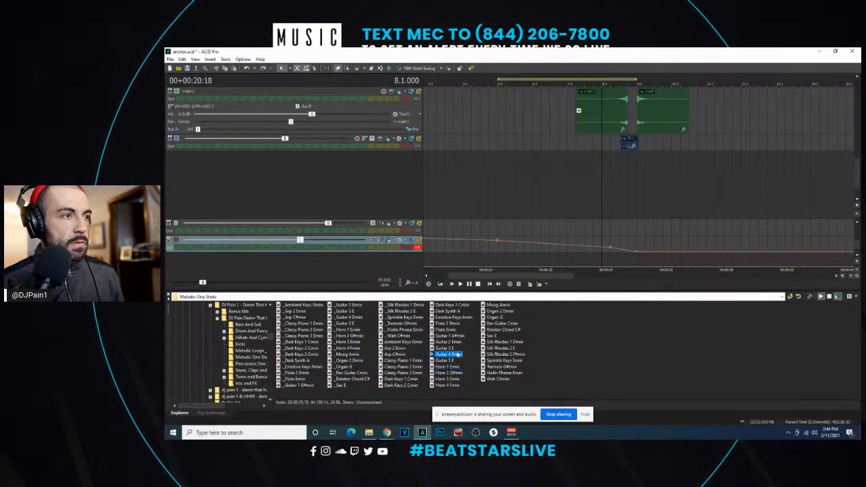
{"action": "double_click", "coordinate": [453, 347]}
{"action": "left_click", "coordinate": [584, 184]}
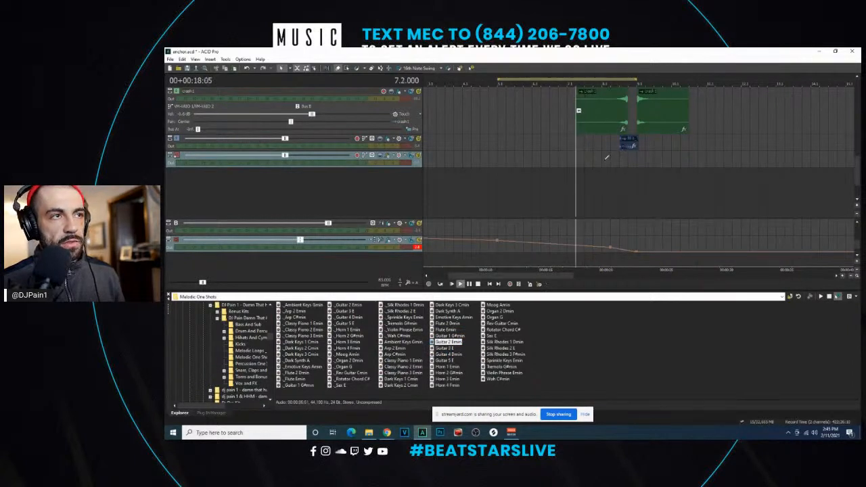
{"action": "left_click", "coordinate": [602, 156]}
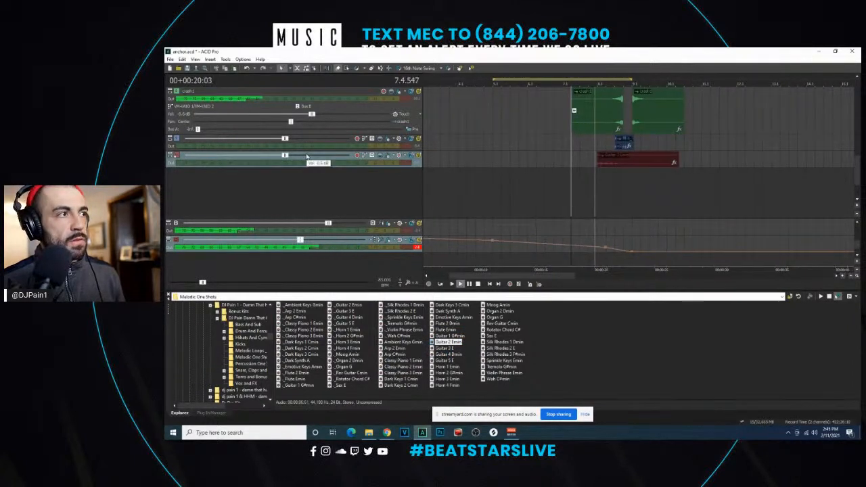
- Lower the guitar track's volume and move its clip to start at 8.3, together with the fill
{"action": "left_click_drag", "start_coordinate": [285, 156], "coordinate": [244, 159]}
{"action": "key", "text": "space"}
{"action": "key", "text": "space"}
{"action": "left_click_drag", "start_coordinate": [620, 164], "coordinate": [638, 165]}
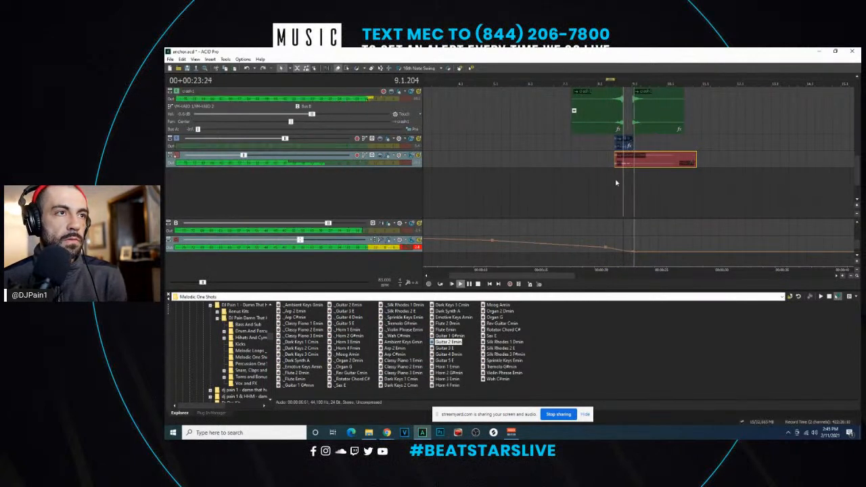
- Audition the guitar hit from 8.3 and fine-tune its track volume against the fill
{"action": "left_click", "coordinate": [616, 182]}
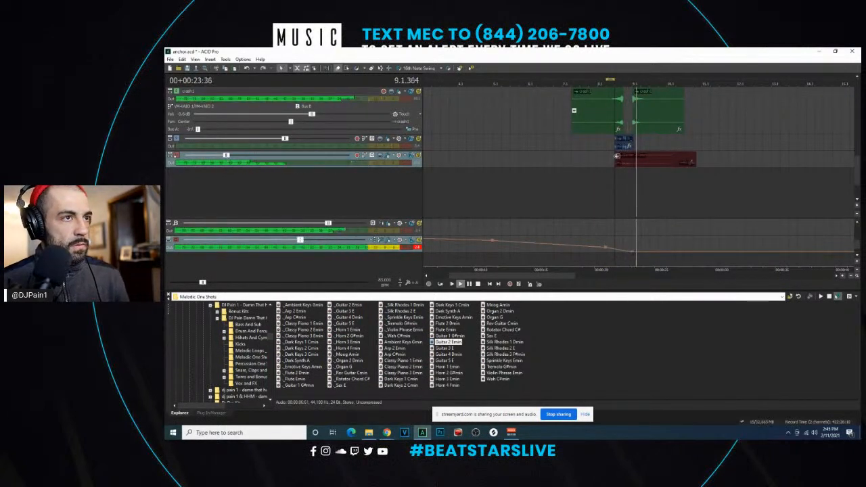
{"action": "left_click", "coordinate": [621, 159]}
{"action": "left_click", "coordinate": [615, 187]}
{"action": "key", "text": "space"}
{"action": "key", "text": "space"}
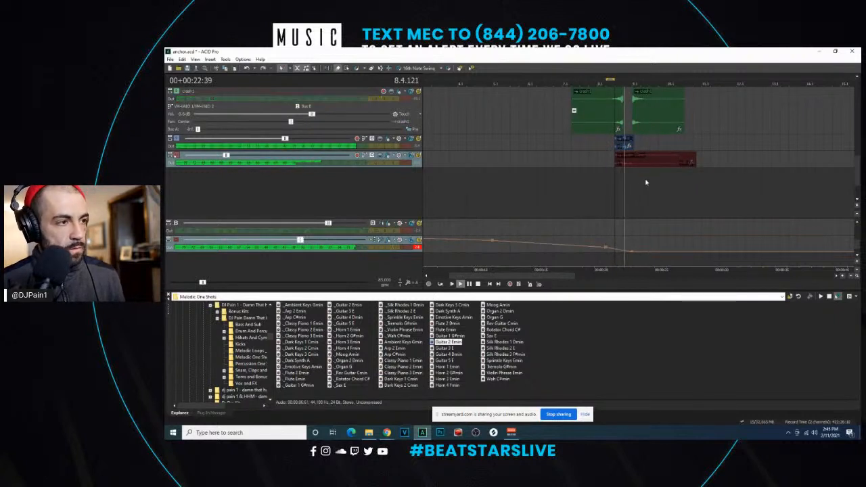
{"action": "left_click_drag", "start_coordinate": [226, 155], "coordinate": [234, 156]}
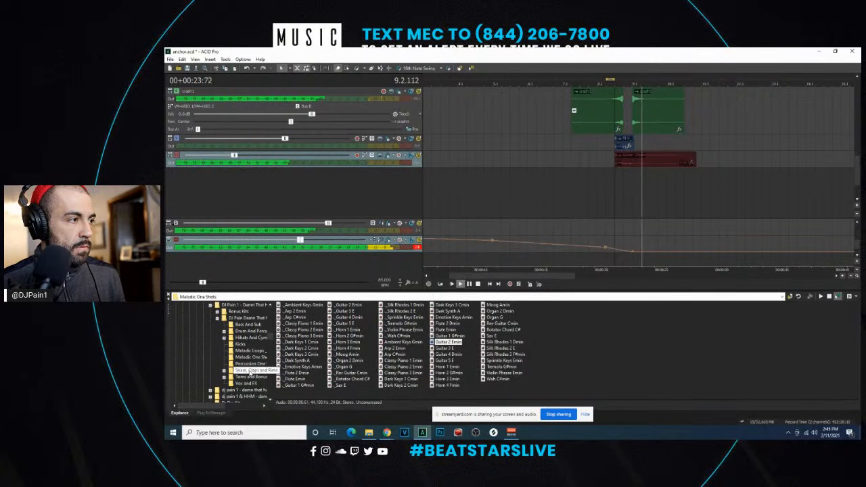
{"action": "key", "text": "space"}
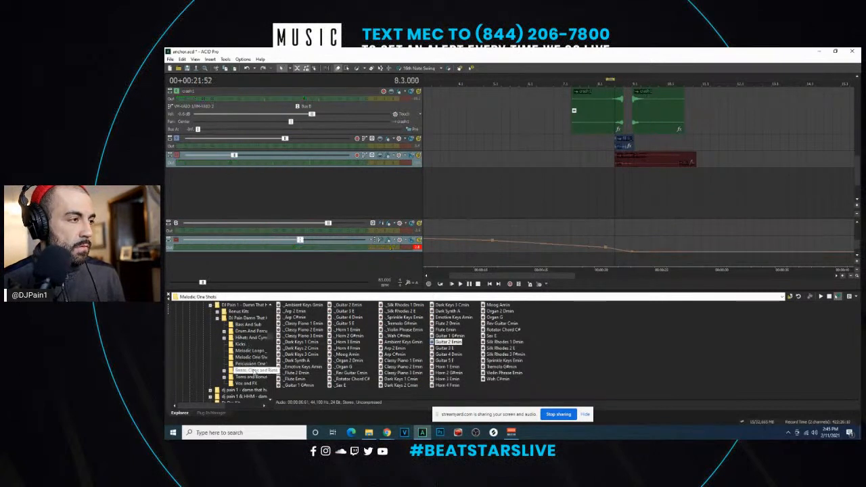
- Open the Hihats Loops folder inside the kit's Drum And Percussion Loops
{"action": "left_click", "coordinate": [252, 337]}
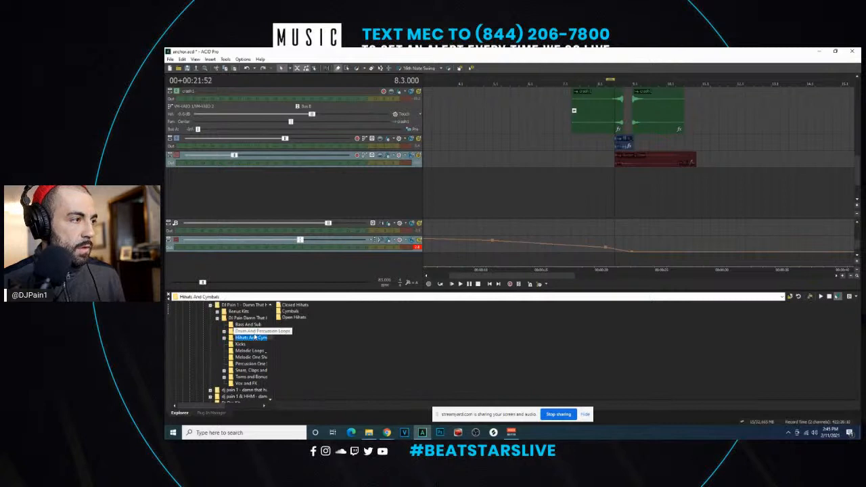
{"action": "key", "text": "Up"}
{"action": "left_click", "coordinate": [300, 312]}
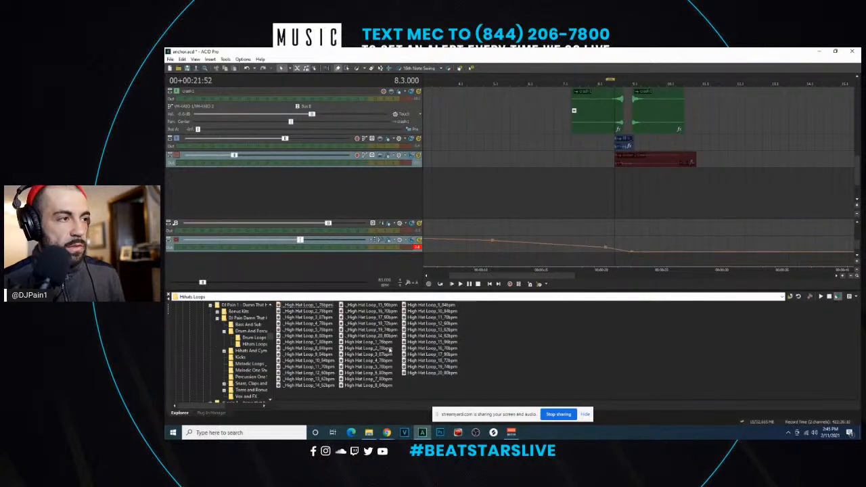
- Audition several hi-hat loops and place High Hat Loop_3_87bpm on a new track at 9.1
{"action": "left_click", "coordinate": [388, 348]}
{"action": "left_click", "coordinate": [389, 361]}
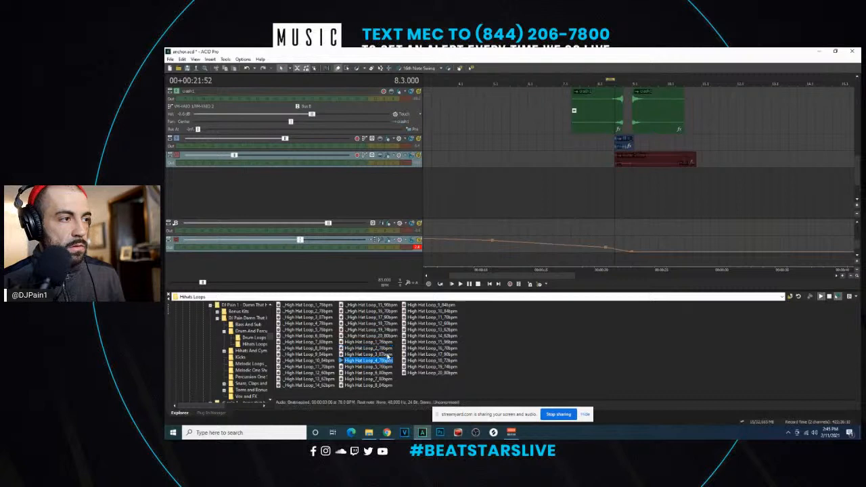
{"action": "left_click", "coordinate": [388, 355]}
{"action": "left_click", "coordinate": [384, 372]}
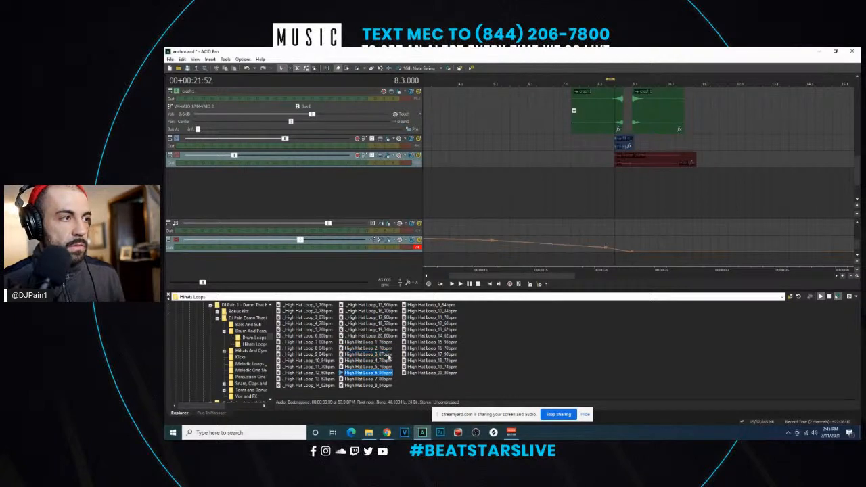
{"action": "left_click", "coordinate": [388, 355]}
{"action": "left_click_drag", "start_coordinate": [388, 355], "coordinate": [644, 180]}
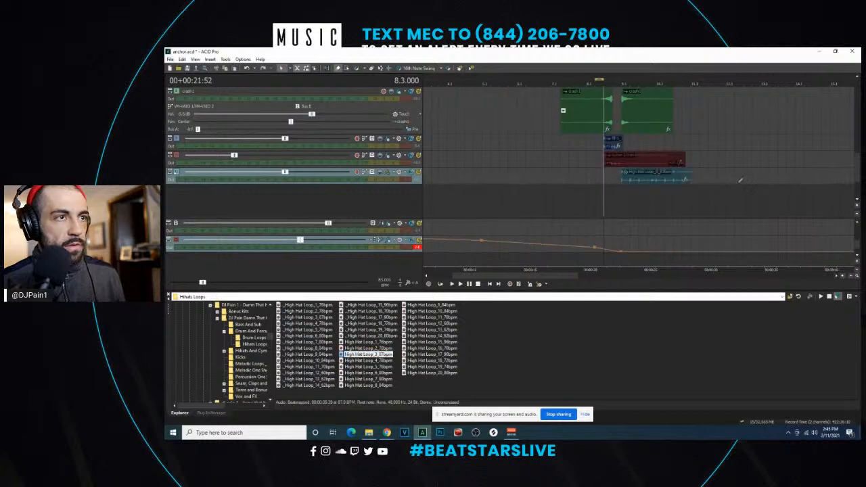
- Play from 9.1, lower the hi-hat track's volume, and paste three more copies of the loop to extend it to 17.1
{"action": "left_click", "coordinate": [620, 194]}
{"action": "key", "text": "space"}
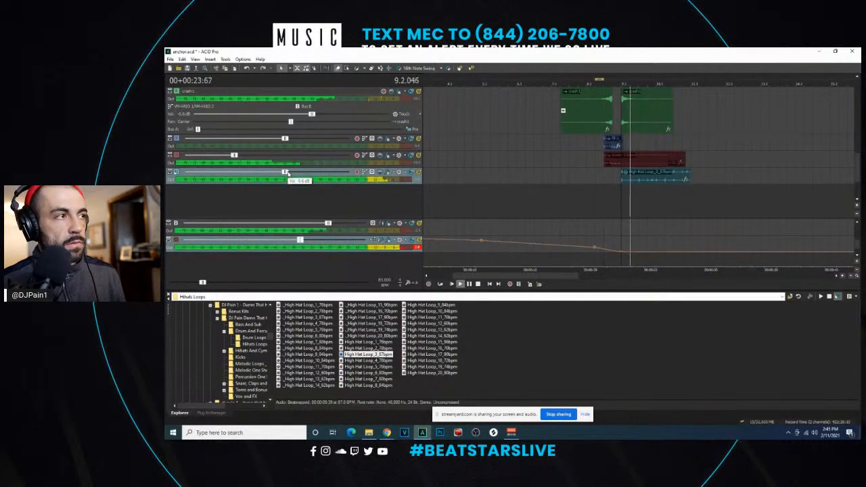
{"action": "left_click", "coordinate": [688, 177]}
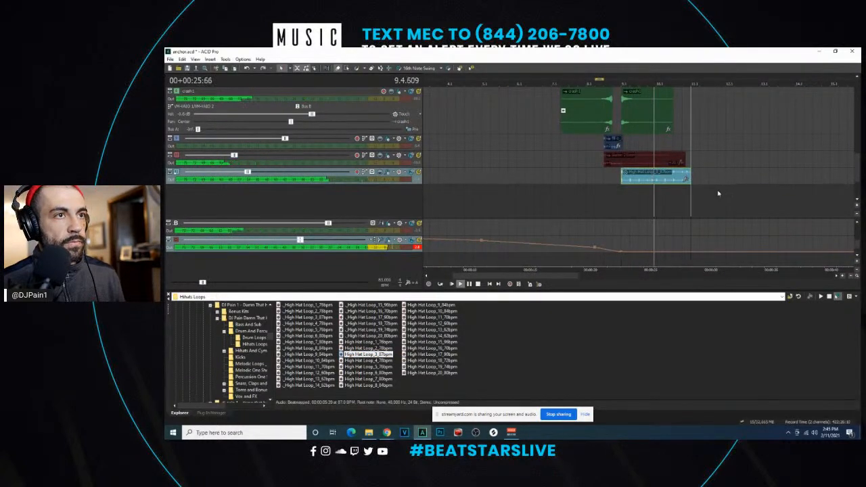
{"action": "left_click_drag", "start_coordinate": [649, 180], "coordinate": [682, 192]}
{"action": "scroll", "coordinate": [682, 193], "scroll_direction": "up", "scroll_amount": 4}
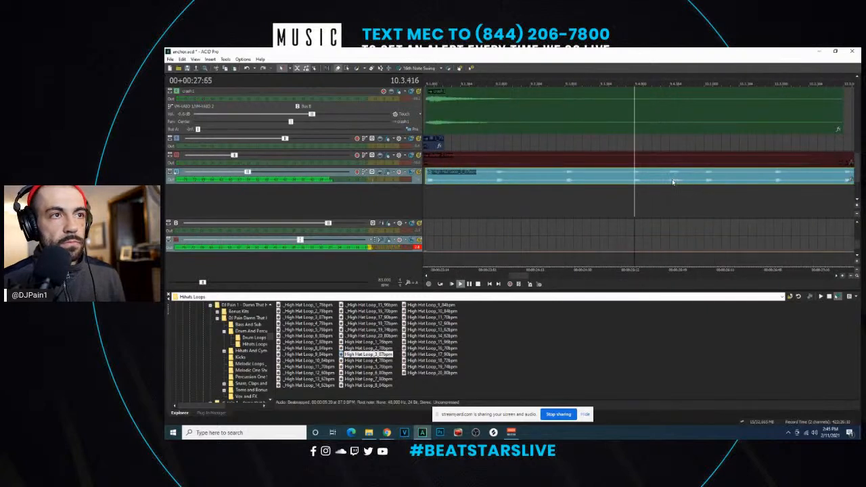
{"action": "scroll", "coordinate": [684, 191], "scroll_direction": "down", "scroll_amount": 5}
{"action": "key", "text": "ctrl+v"}
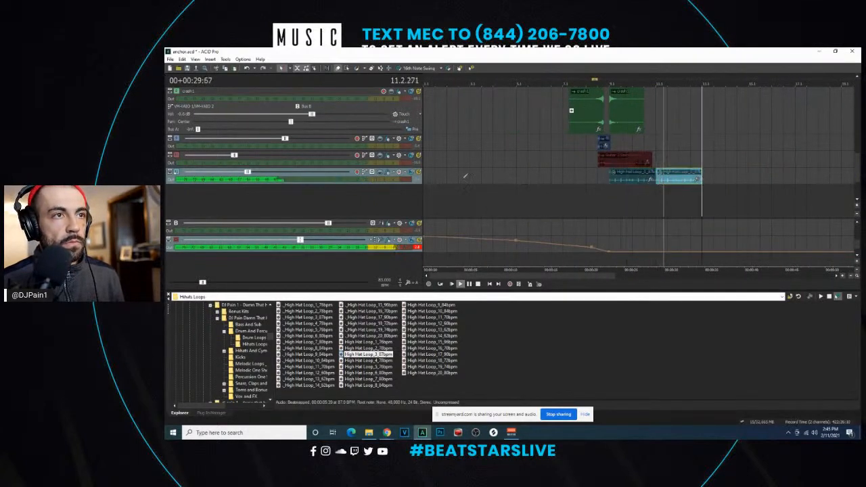
{"action": "key", "text": "ctrl+v"}
{"action": "key", "text": "ctrl+v"}
{"action": "left_click_drag", "start_coordinate": [247, 173], "coordinate": [240, 172]}
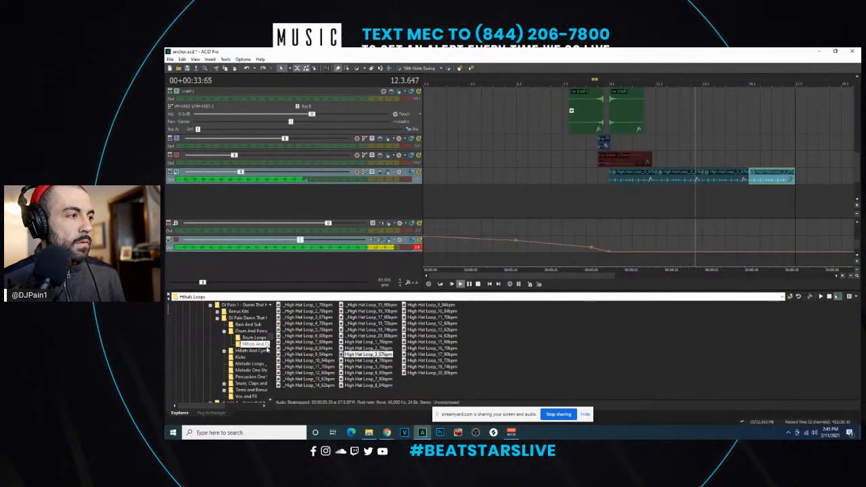
- Open the Snares folder of Deadly Drums 3, audition snares, and add dd3_sn039 on a new track
{"action": "scroll", "coordinate": [274, 349], "scroll_direction": "down", "scroll_amount": 10}
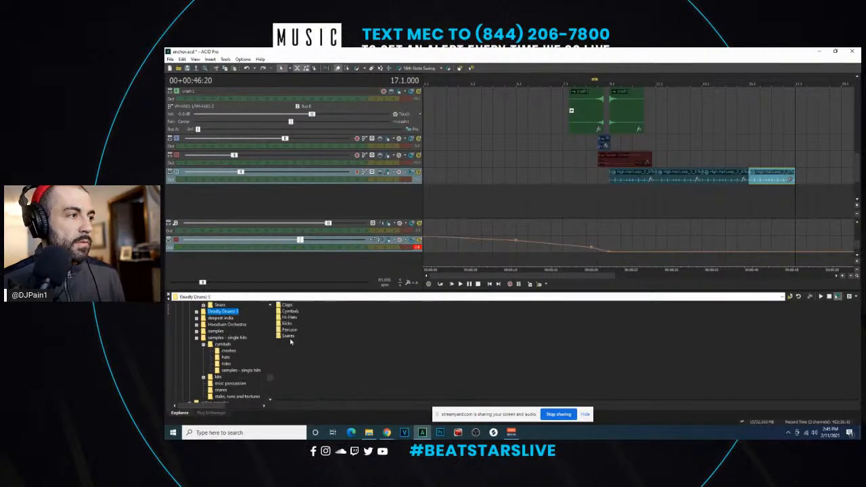
{"action": "double_click", "coordinate": [290, 338]}
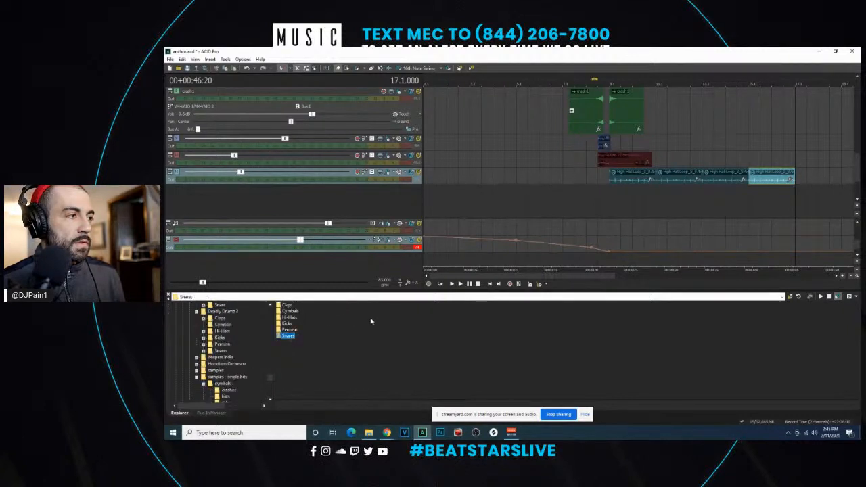
{"action": "left_click", "coordinate": [432, 312]}
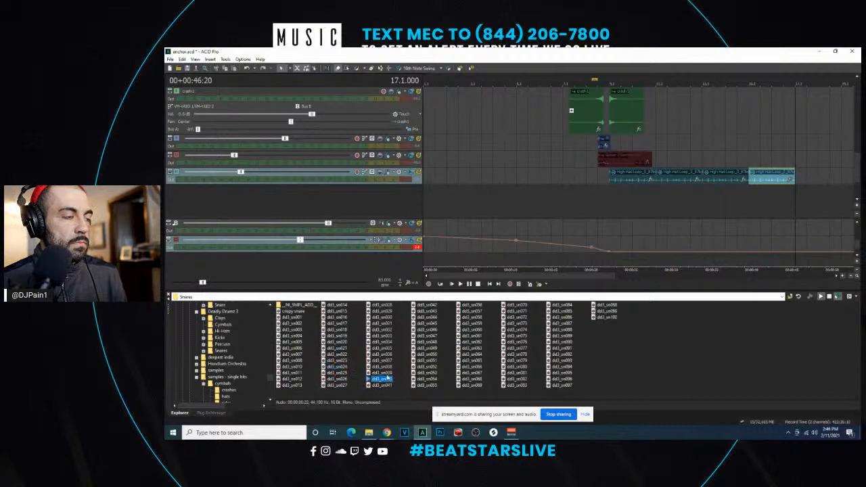
{"action": "left_click_drag", "start_coordinate": [382, 374], "coordinate": [596, 223]}
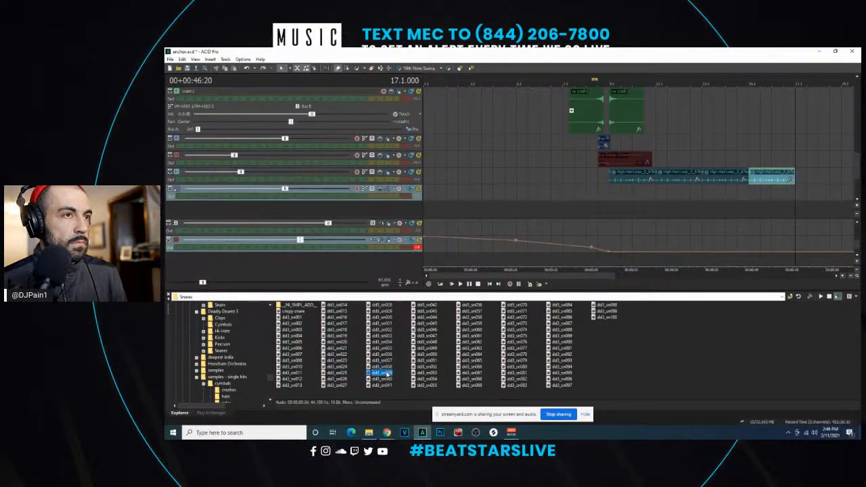
- Place the snare at 9.2 on its track above Kick greatness and play from 9.1
{"action": "left_click", "coordinate": [610, 201]}
{"action": "scroll", "coordinate": [610, 201], "scroll_direction": "up", "scroll_amount": 2}
{"action": "scroll", "coordinate": [181, 189], "scroll_direction": "up", "scroll_amount": 3}
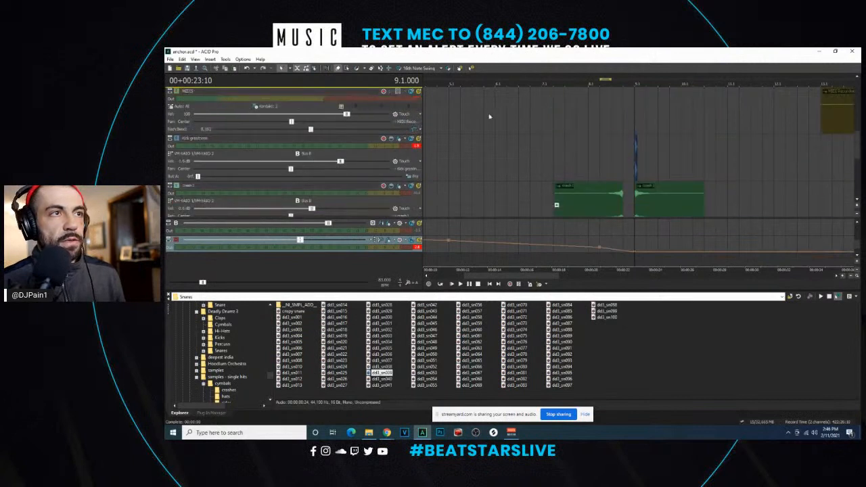
{"action": "scroll", "coordinate": [649, 142], "scroll_direction": "up", "scroll_amount": 2}
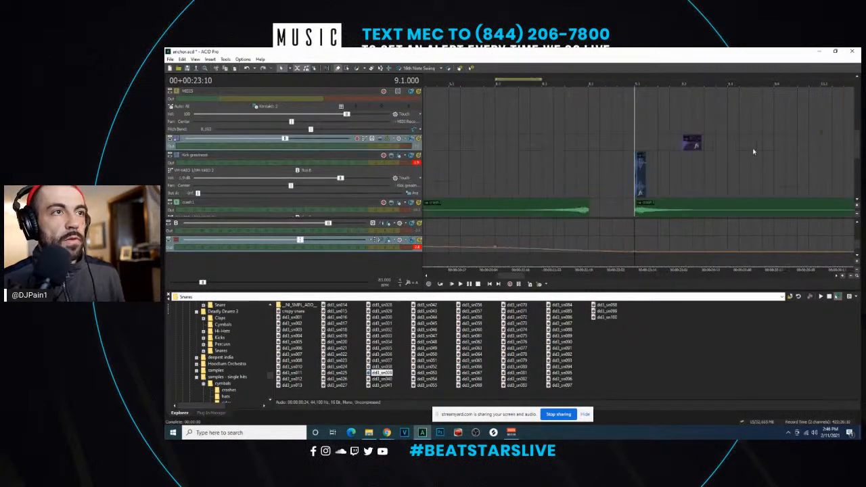
{"action": "key", "text": "space"}
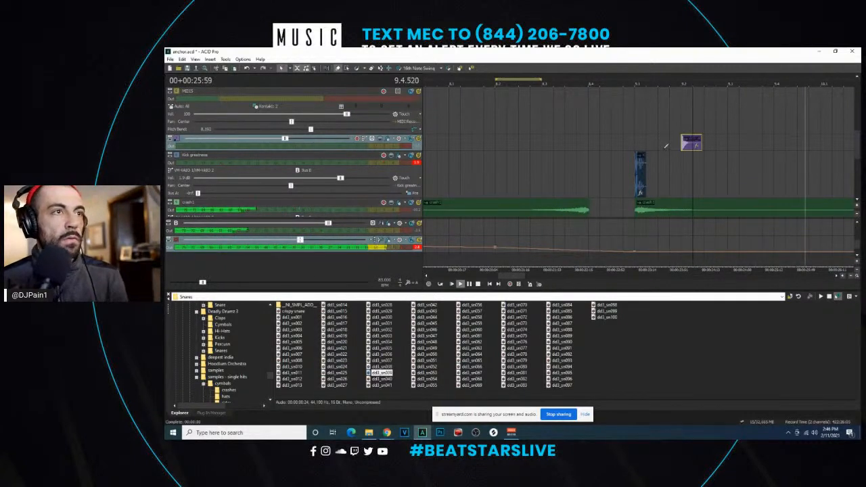
- Add two kick hits on the Kick greatness track, one a sixteenth note before 9.3 and one at 9.3
{"action": "scroll", "coordinate": [569, 254], "scroll_direction": "down", "scroll_amount": 2}
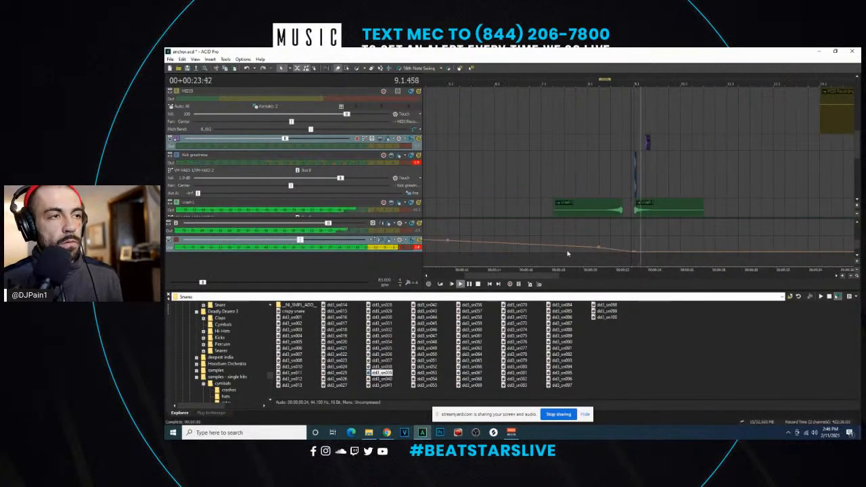
{"action": "left_click", "coordinate": [648, 164]}
{"action": "scroll", "coordinate": [659, 162], "scroll_direction": "up", "scroll_amount": 2}
{"action": "key", "text": "space"}
{"action": "left_click_drag", "start_coordinate": [672, 161], "coordinate": [679, 155]}
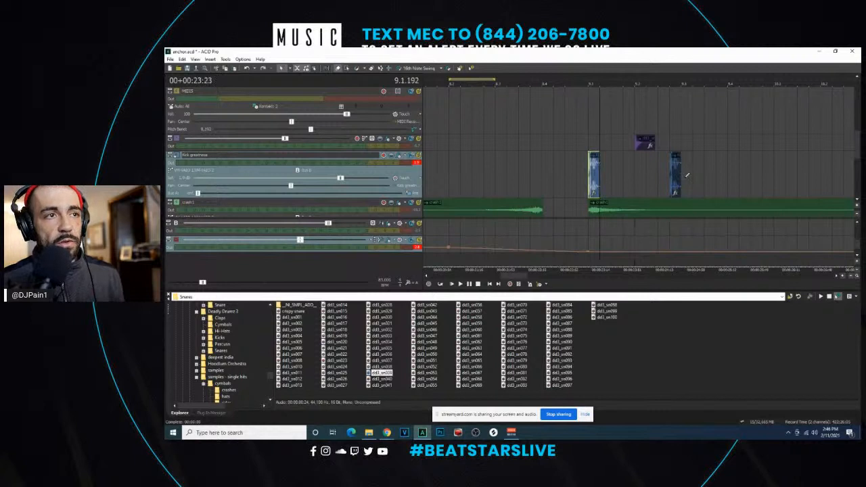
{"action": "left_click", "coordinate": [686, 174]}
- Paste a copy of the 9.2 snare hit at 9.4 and play from 9.2
{"action": "left_click", "coordinate": [642, 144]}
{"action": "key", "text": "ctrl+v"}
{"action": "left_click", "coordinate": [634, 174]}
{"action": "key", "text": "space"}
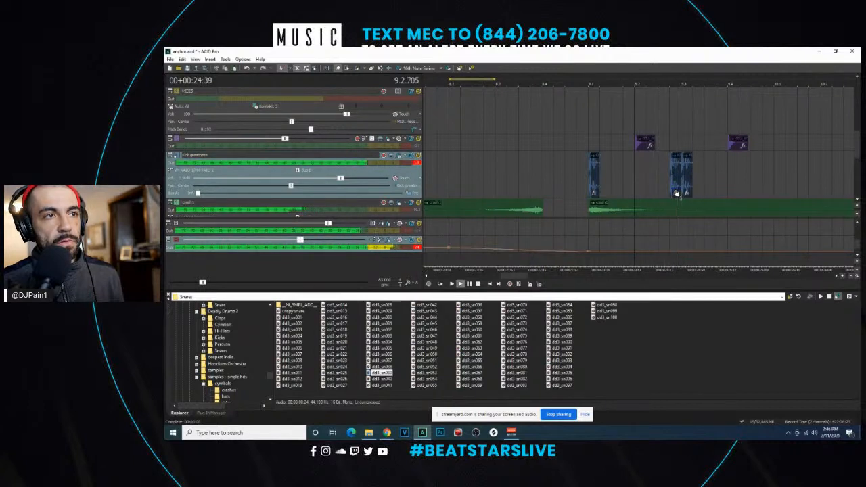
{"action": "scroll", "coordinate": [746, 170], "scroll_direction": "down", "scroll_amount": 1}
{"action": "key", "text": "space"}
{"action": "key", "text": "space"}
- Add a kick hit a sixteenth note before 10.1 on the Kick greatness track
{"action": "left_click", "coordinate": [605, 167]}
{"action": "left_click", "coordinate": [613, 167], "text": "ctrl"}
{"action": "key", "text": "space"}
{"action": "key", "text": "space"}
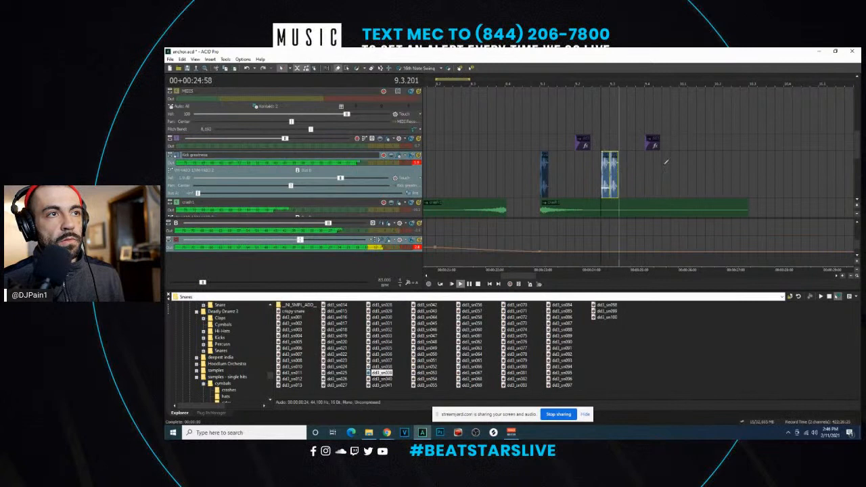
{"action": "left_click", "coordinate": [669, 162]}
{"action": "left_click", "coordinate": [675, 163]}
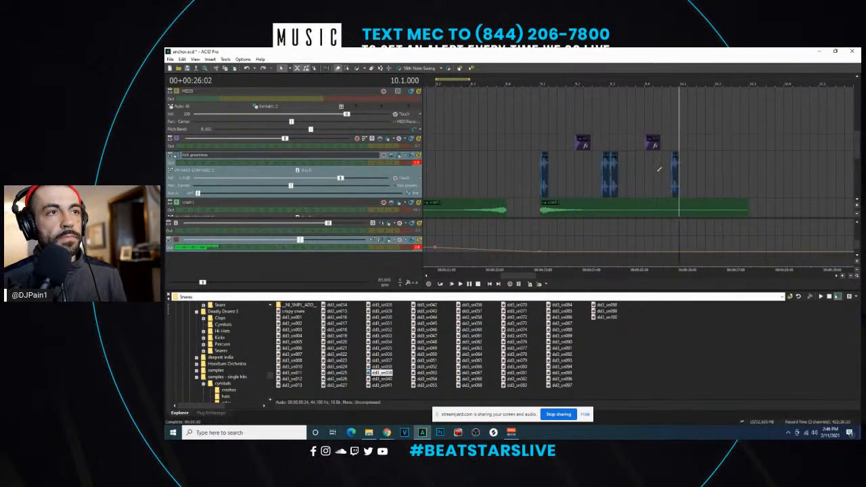
- Draw a longer kick at 10.1 and copy the snare hits to 10.2 and 10.4, with a short one at 10.3.192
{"action": "left_click", "coordinate": [648, 144]}
{"action": "left_click", "coordinate": [585, 142], "text": "ctrl"}
{"action": "key", "text": "space"}
{"action": "key", "text": "space"}
{"action": "left_click_drag", "start_coordinate": [682, 167], "coordinate": [705, 162]}
{"action": "key", "text": "space"}
{"action": "key", "text": "space"}
{"action": "key", "text": "ctrl+v"}
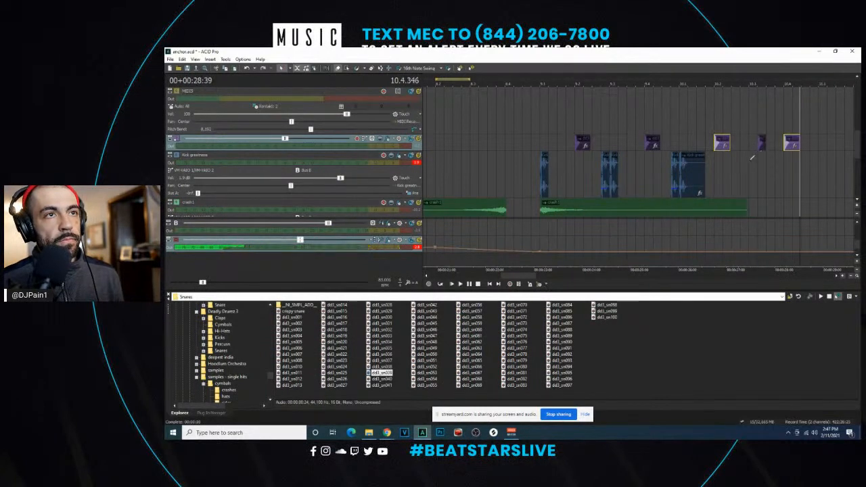
- Draw a kick hit from 10.3.384 to 10.4, right after the short snare hit
{"action": "key", "text": "space"}
{"action": "left_click", "coordinate": [752, 160]}
{"action": "left_click_drag", "start_coordinate": [767, 171], "coordinate": [783, 174]}
{"action": "key", "text": "space"}
{"action": "scroll", "coordinate": [771, 176], "scroll_direction": "up", "scroll_amount": 3}
{"action": "key", "text": "space"}
{"action": "key", "text": "space"}
{"action": "key", "text": "space"}
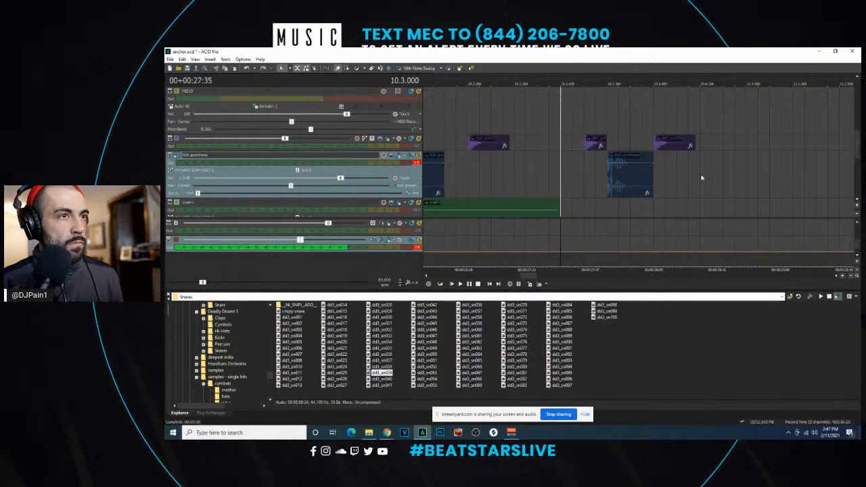
- Add kick hits at 10.4.192 and 10.4.384 to finish bar 10, and play the two-bar drum pattern
{"action": "scroll", "coordinate": [699, 173], "scroll_direction": "down", "scroll_amount": 3}
{"action": "key", "text": "space"}
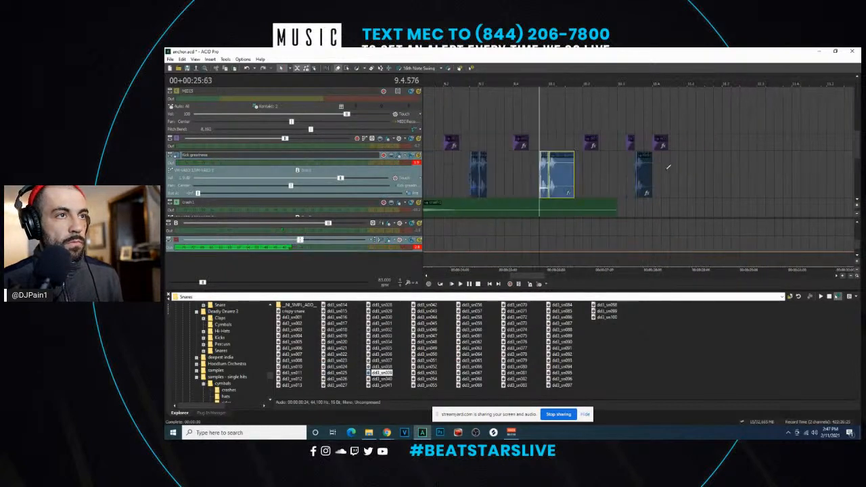
{"action": "scroll", "coordinate": [655, 176], "scroll_direction": "up", "scroll_amount": 3}
{"action": "key", "text": "space"}
{"action": "key", "text": "space"}
{"action": "key", "text": "space"}
{"action": "key", "text": "space"}
{"action": "left_click_drag", "start_coordinate": [645, 169], "coordinate": [627, 170]}
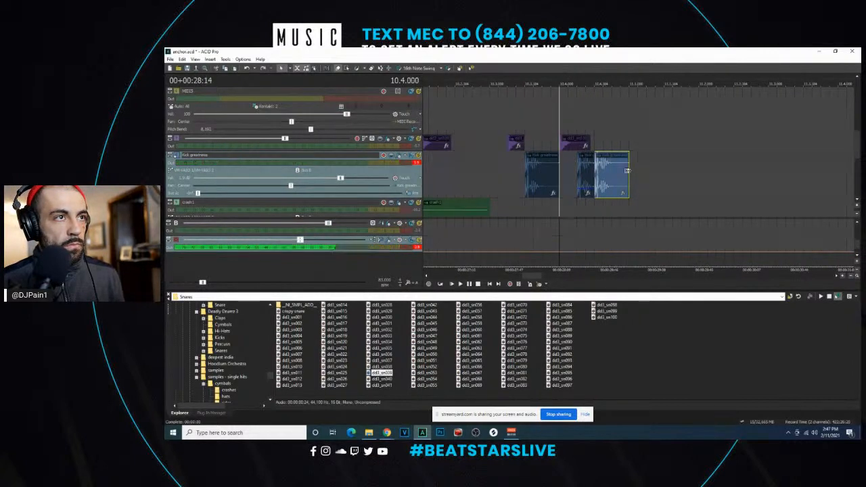
{"action": "key", "text": "space"}
{"action": "scroll", "coordinate": [626, 172], "scroll_direction": "down", "scroll_amount": 2}
{"action": "key", "text": "space"}
{"action": "left_click", "coordinate": [483, 165]}
{"action": "key", "text": "space"}
{"action": "scroll", "coordinate": [492, 170], "scroll_direction": "up", "scroll_amount": 1}
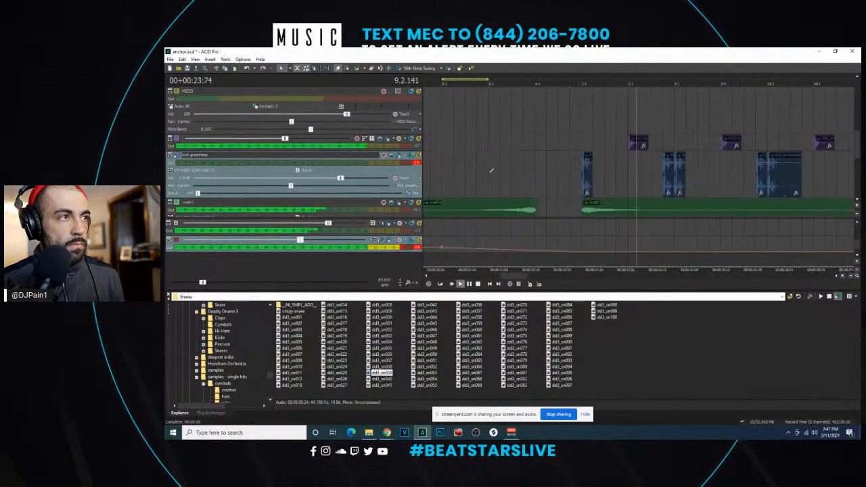
{"action": "key", "text": "space"}
- Audition more snares, enlarge the snare track and add dd3_sn029 to it, then play from 9.2
{"action": "left_click", "coordinate": [382, 317]}
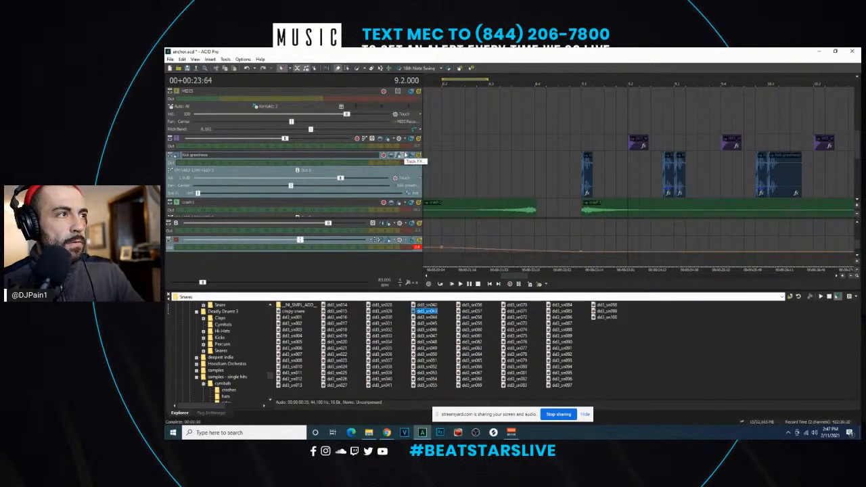
{"action": "left_click_drag", "start_coordinate": [399, 150], "coordinate": [400, 168]}
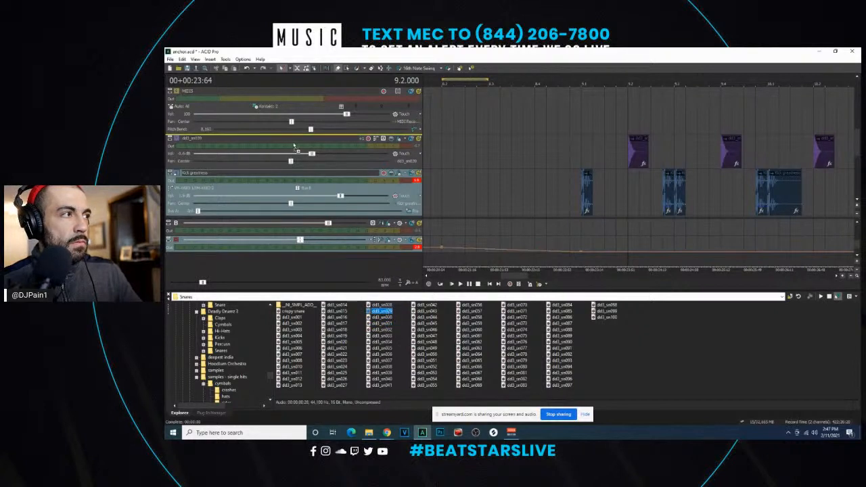
{"action": "left_click", "coordinate": [625, 159]}
{"action": "left_click", "coordinate": [627, 157]}
{"action": "key", "text": "space"}
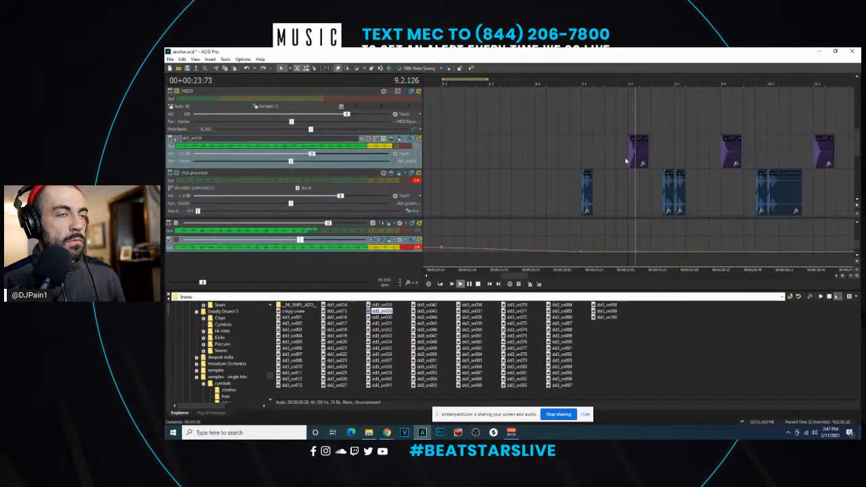
- Lower the snare track's volume in two passes while playing the drum pattern from 9.1
{"action": "scroll", "coordinate": [627, 158], "scroll_direction": "down", "scroll_amount": 3}
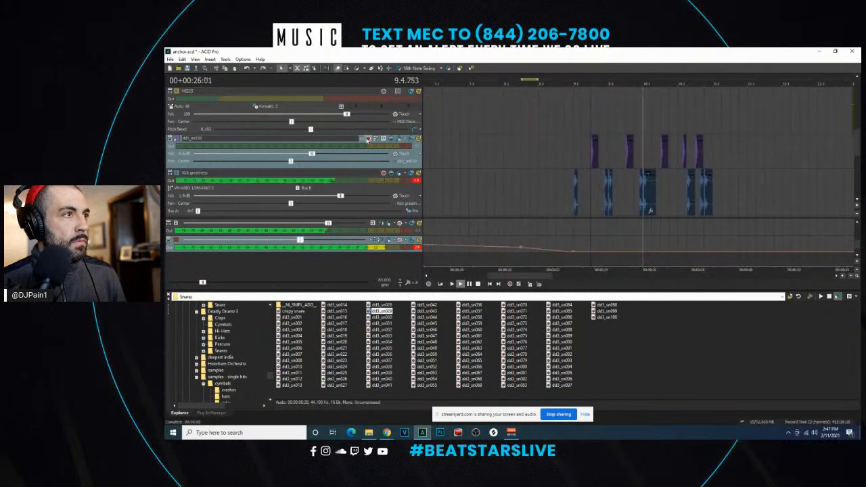
{"action": "left_click_drag", "start_coordinate": [311, 154], "coordinate": [291, 155]}
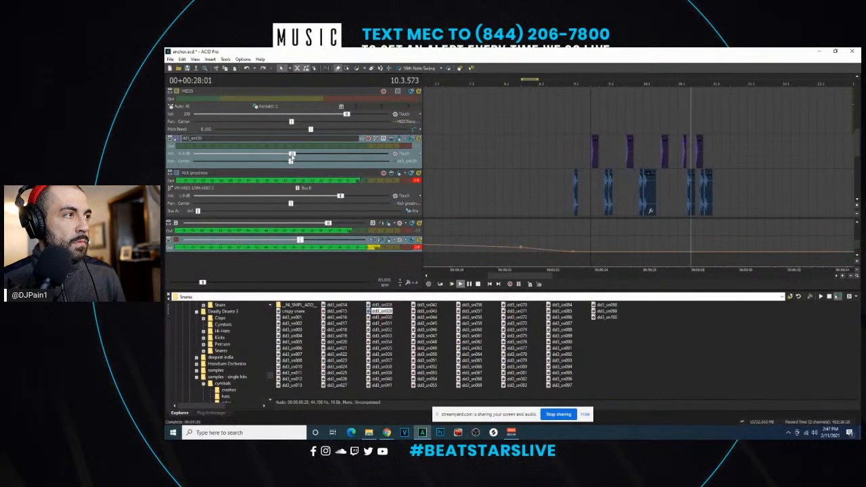
{"action": "left_click", "coordinate": [575, 156]}
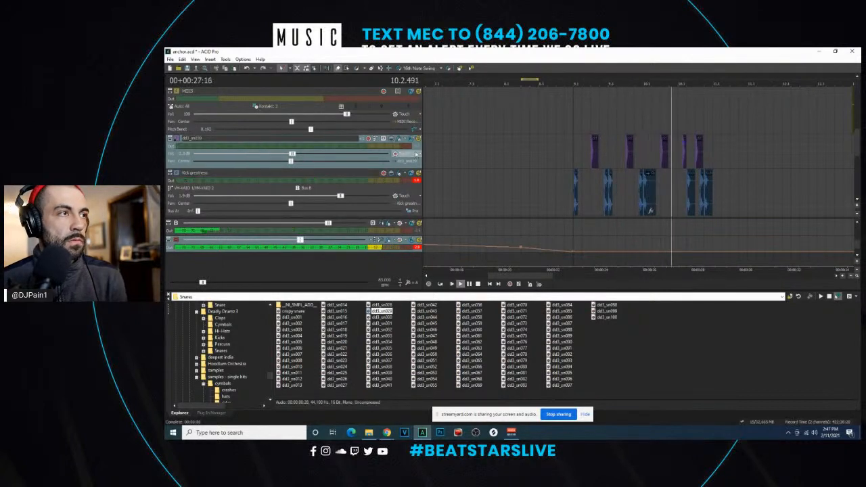
{"action": "left_click_drag", "start_coordinate": [292, 154], "coordinate": [279, 154]}
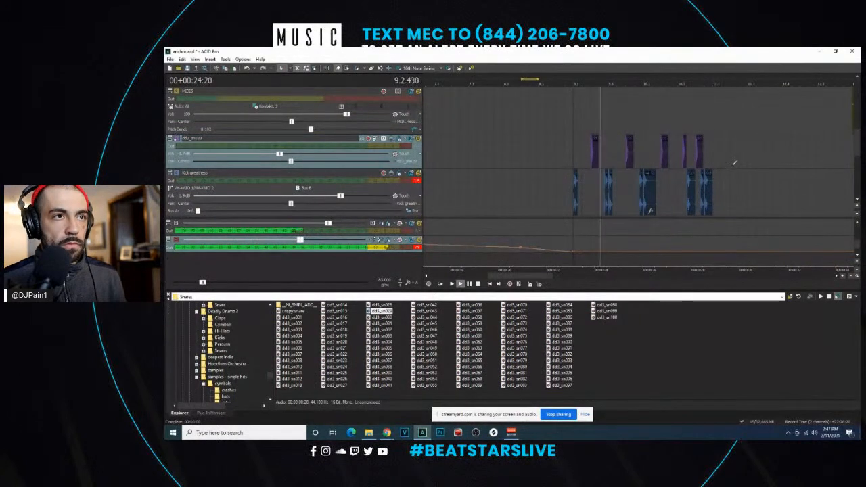
- Play from 10.2 and lower the volume of the short snare hit at 10.3.192
{"action": "left_click", "coordinate": [669, 187]}
{"action": "scroll", "coordinate": [668, 187], "scroll_direction": "up", "scroll_amount": 5}
{"action": "scroll", "coordinate": [726, 188], "scroll_direction": "down", "scroll_amount": 4}
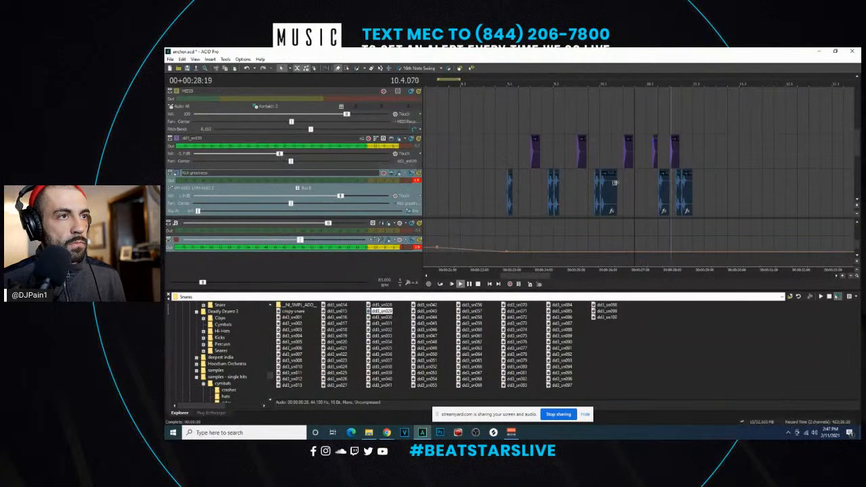
{"action": "scroll", "coordinate": [651, 145], "scroll_direction": "up", "scroll_amount": 2}
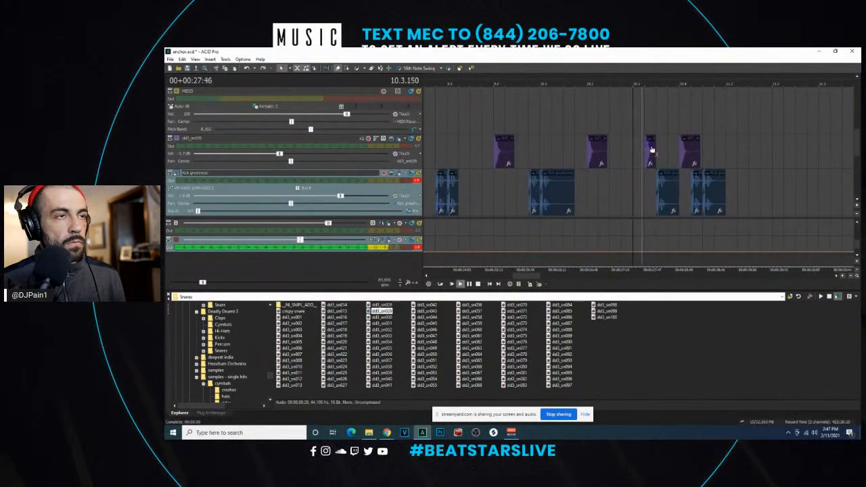
{"action": "left_click", "coordinate": [652, 158]}
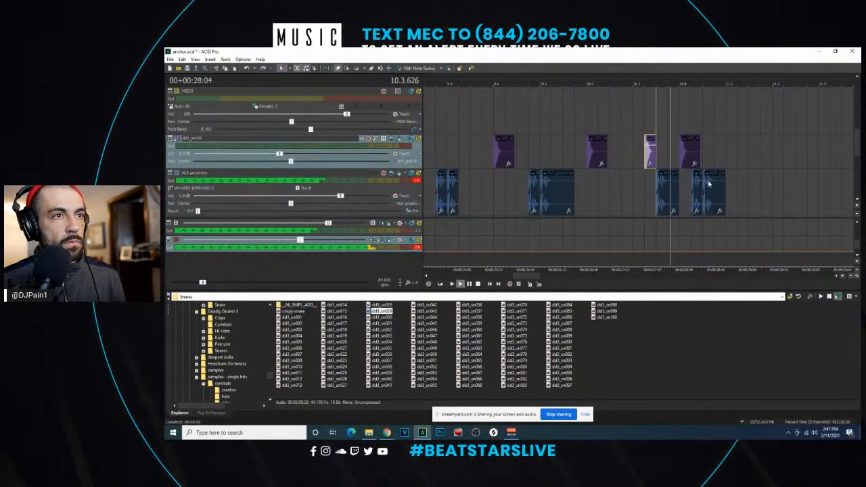
- Delete the two kick hits after the 10.4 snare and add a single kick a sixteenth note before 11.1
{"action": "left_click", "coordinate": [710, 184]}
{"action": "key", "text": "Delete"}
{"action": "left_click", "coordinate": [677, 185]}
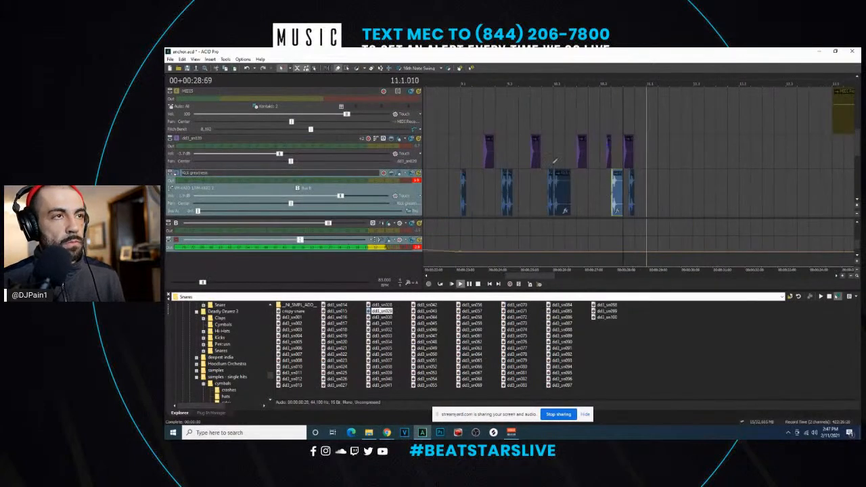
{"action": "scroll", "coordinate": [669, 190], "scroll_direction": "up", "scroll_amount": 2}
{"action": "left_click", "coordinate": [666, 192]}
{"action": "key", "text": "Delete"}
- Copy the two-bar kick and snare pattern and paste it at 11.1 to fill bars 11 and 12
{"action": "scroll", "coordinate": [644, 198], "scroll_direction": "down", "scroll_amount": 3}
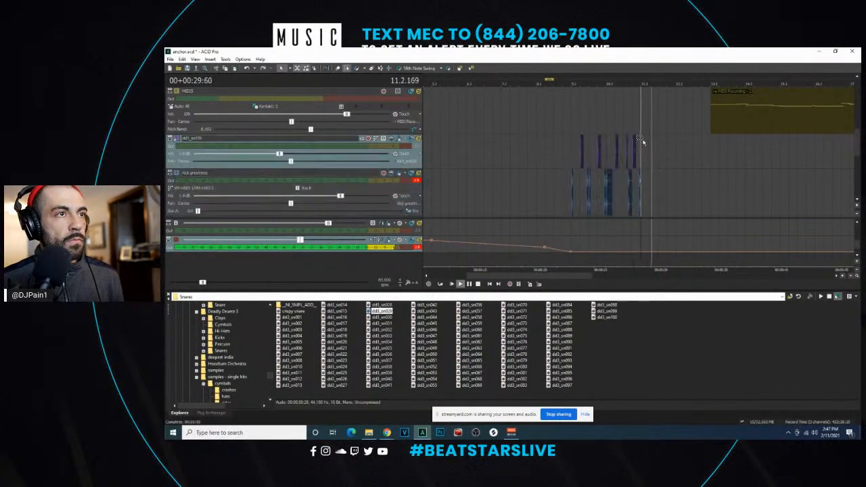
{"action": "scroll", "coordinate": [857, 164], "scroll_direction": "down", "scroll_amount": 1}
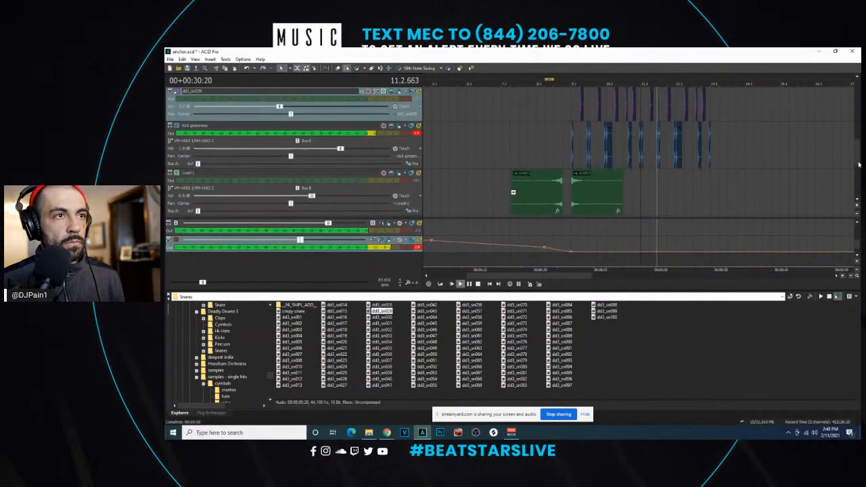
{"action": "scroll", "coordinate": [858, 165], "scroll_direction": "up", "scroll_amount": 1}
{"action": "scroll", "coordinate": [711, 159], "scroll_direction": "up", "scroll_amount": 3}
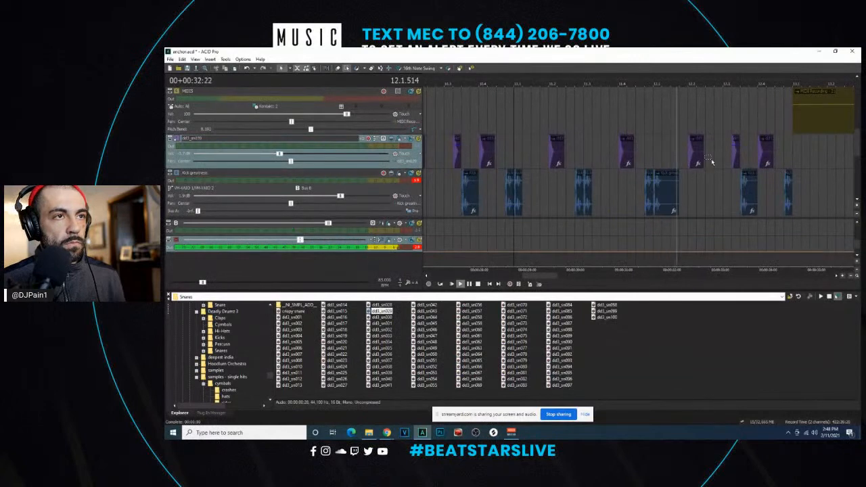
{"action": "scroll", "coordinate": [711, 158], "scroll_direction": "down", "scroll_amount": 3}
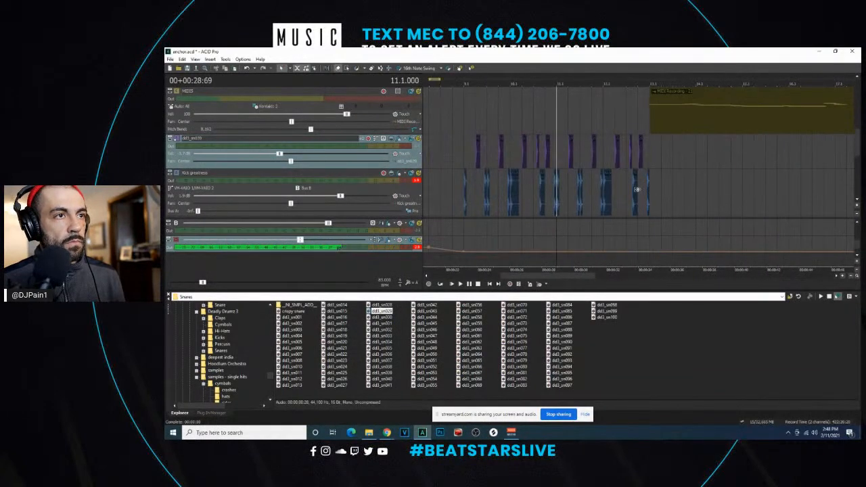
- Add kick hits at 12.4.192 and 12.4.384 ahead of the last kick in bar 12
{"action": "left_click", "coordinate": [642, 187]}
{"action": "scroll", "coordinate": [642, 187], "scroll_direction": "up", "scroll_amount": 3}
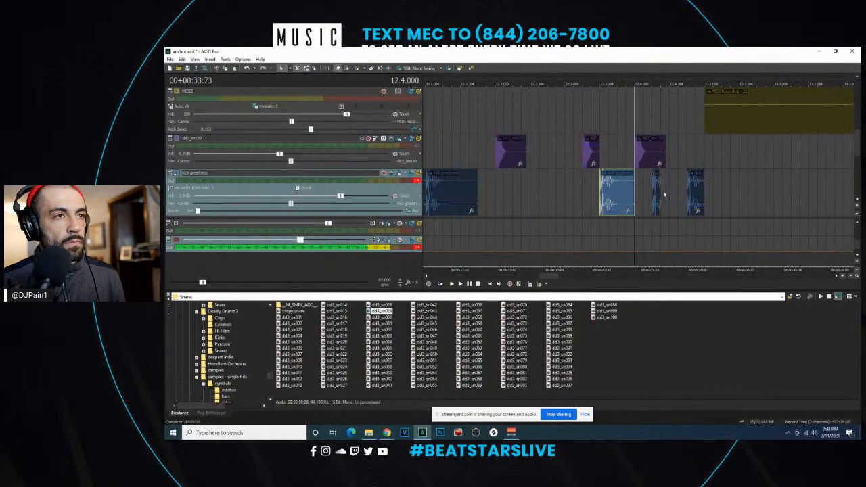
{"action": "left_click_drag", "start_coordinate": [662, 195], "coordinate": [676, 195]}
{"action": "key", "text": "space"}
{"action": "key", "text": "space"}
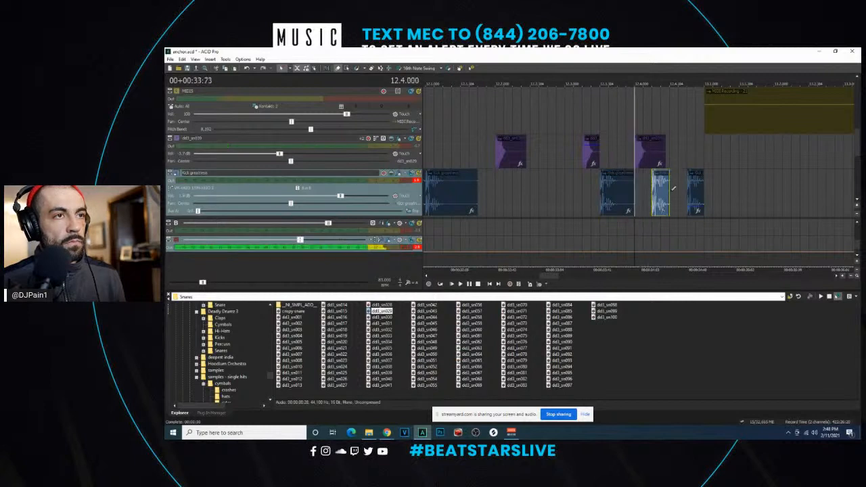
{"action": "left_click", "coordinate": [678, 194]}
{"action": "key", "text": "space"}
{"action": "key", "text": "space"}
{"action": "scroll", "coordinate": [694, 192], "scroll_direction": "down", "scroll_amount": 3}
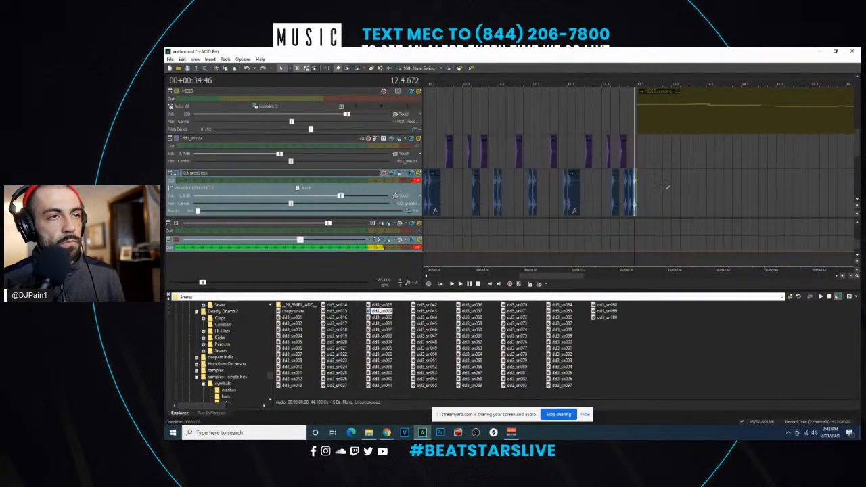
- Play the drop, slightly lower the volume of the track directly below crash1, and save the project
{"action": "scroll", "coordinate": [614, 190], "scroll_direction": "down", "scroll_amount": 5}
{"action": "left_click", "coordinate": [509, 138]}
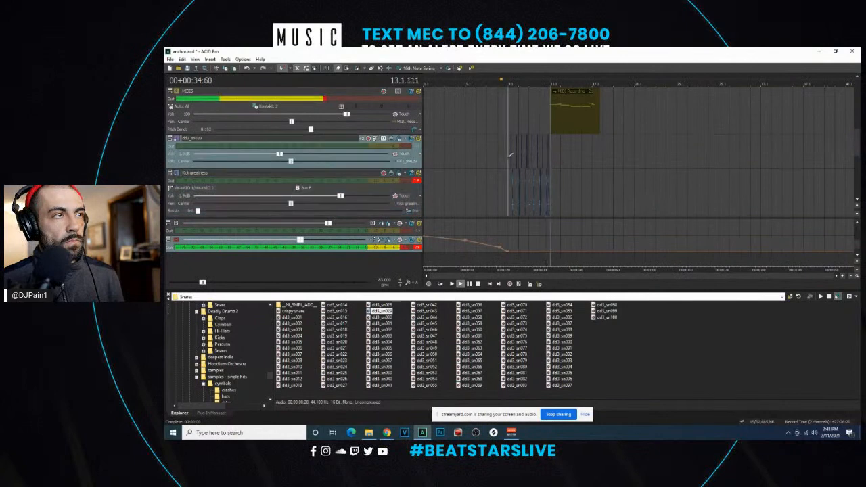
{"action": "scroll", "coordinate": [757, 123], "scroll_direction": "up", "scroll_amount": 5}
{"action": "left_click_drag", "start_coordinate": [858, 143], "coordinate": [857, 176]}
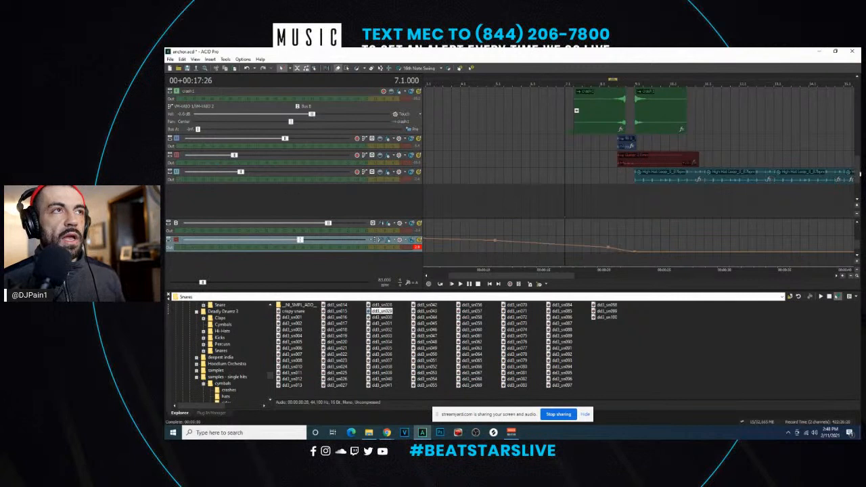
{"action": "key", "text": "space"}
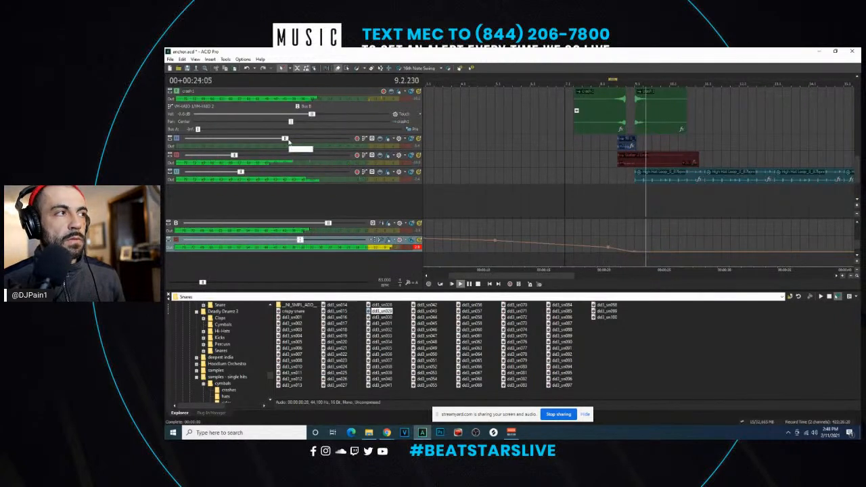
{"action": "key", "text": "space"}
{"action": "key", "text": "ctrl+s"}
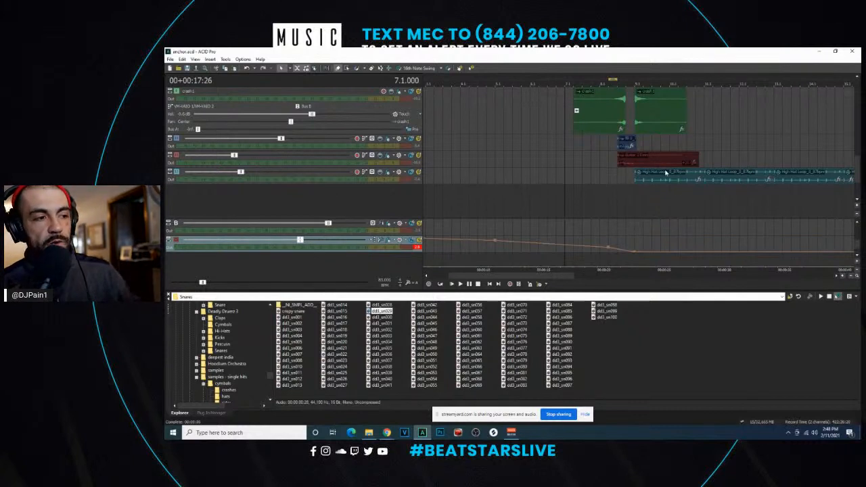
- Set the playback position to 9.1 and look over the arrangement from the hi-hat loops up to the Piano and Rhodes tracks
{"action": "left_click", "coordinate": [650, 190]}
{"action": "scroll", "coordinate": [857, 173], "scroll_direction": "up", "scroll_amount": 2}
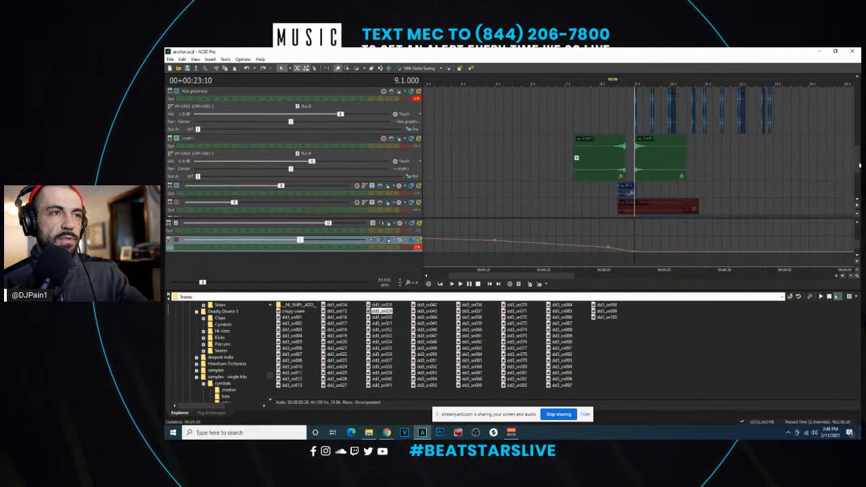
{"action": "left_click_drag", "start_coordinate": [856, 157], "coordinate": [853, 180]}
{"action": "scroll", "coordinate": [680, 181], "scroll_direction": "down", "scroll_amount": 1}
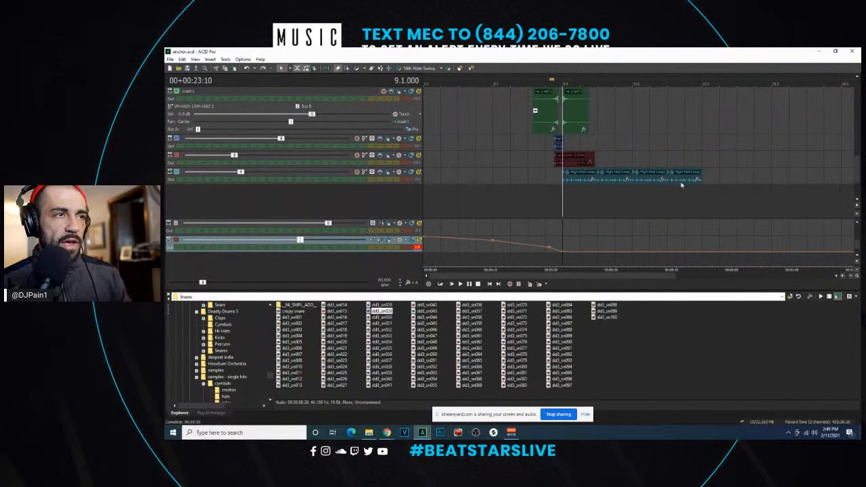
{"action": "scroll", "coordinate": [681, 184], "scroll_direction": "up", "scroll_amount": 1}
{"action": "scroll", "coordinate": [682, 184], "scroll_direction": "down", "scroll_amount": 2}
{"action": "left_click_drag", "start_coordinate": [855, 181], "coordinate": [855, 112]}
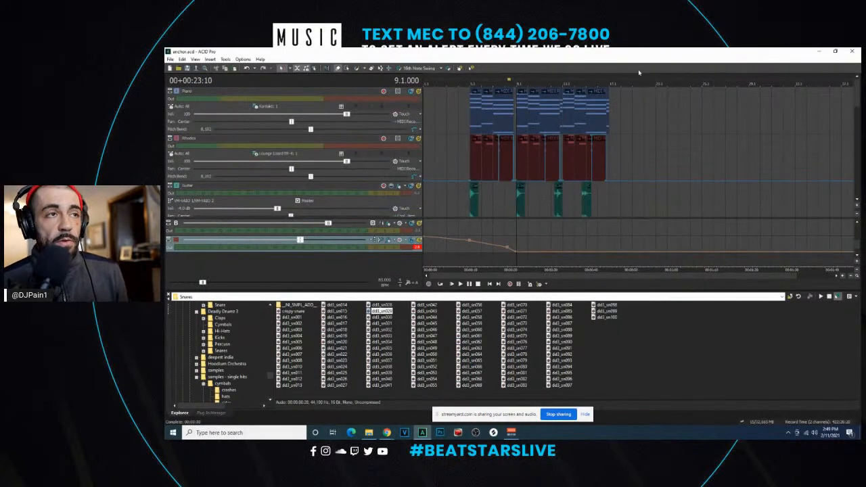
- Place markers at 9.1 and 17.1 and name them hook and verse
{"action": "left_click", "coordinate": [615, 150]}
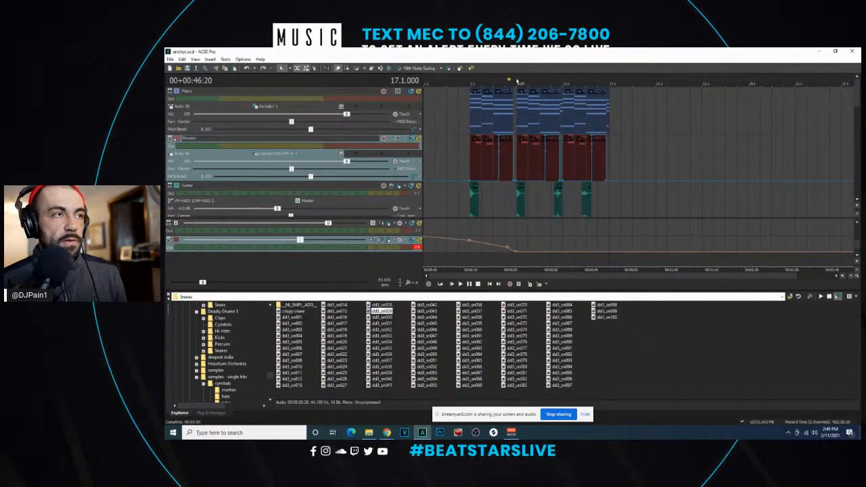
{"action": "left_click", "coordinate": [613, 88]}
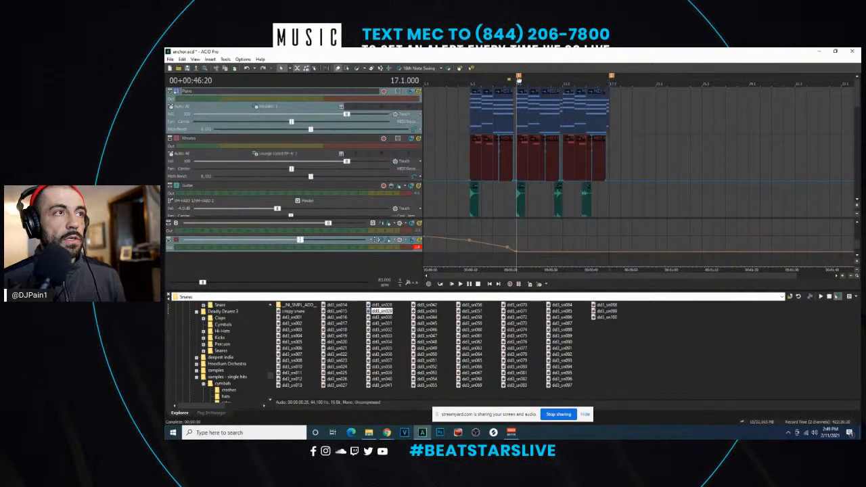
{"action": "left_click", "coordinate": [519, 78]}
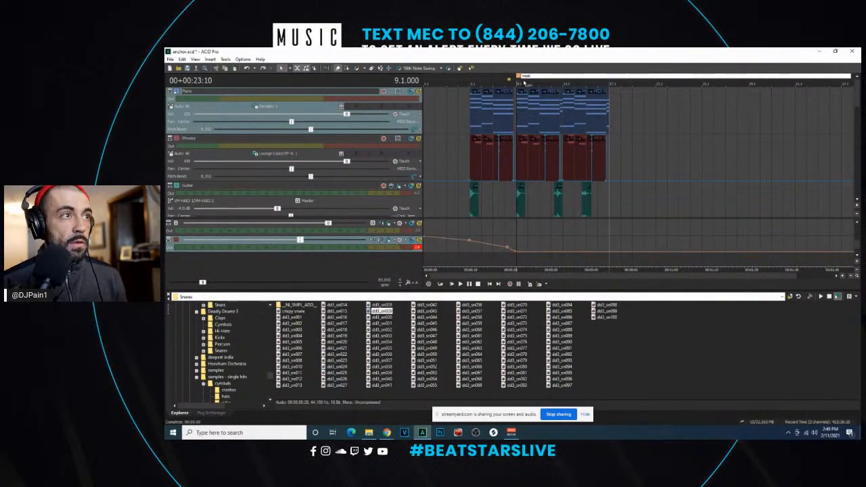
{"action": "left_click", "coordinate": [565, 136]}
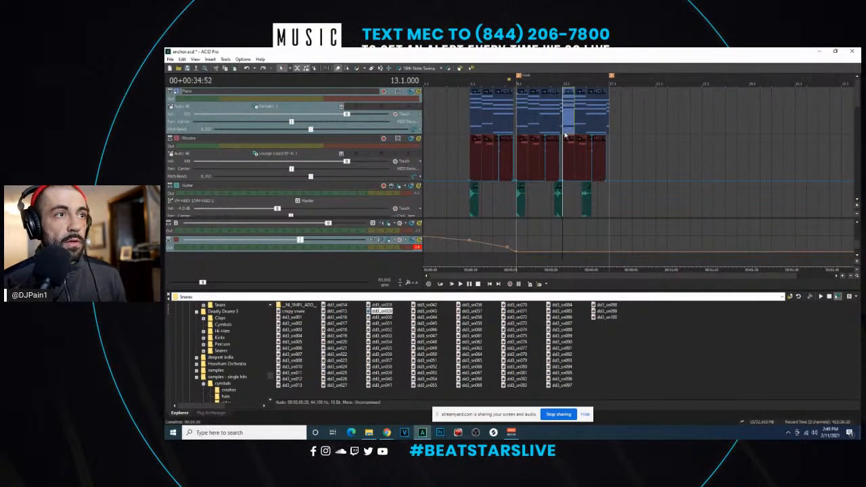
{"action": "left_click", "coordinate": [612, 76]}
{"action": "left_click", "coordinate": [654, 100]}
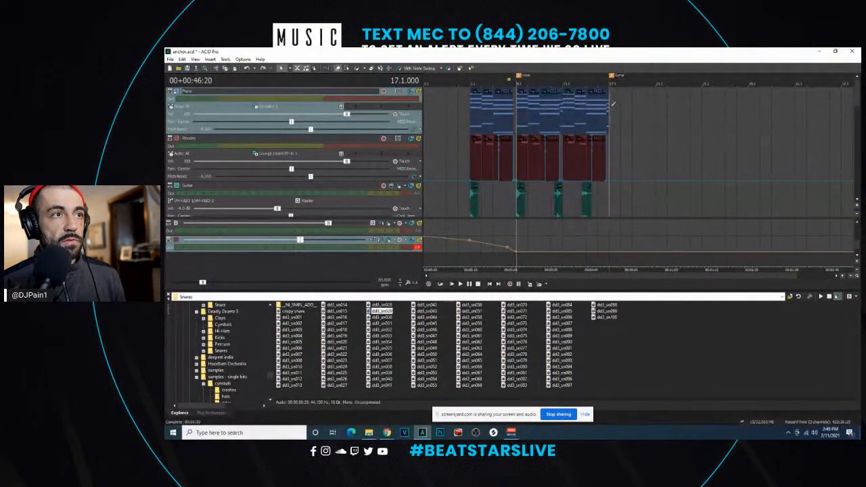
{"action": "left_click", "coordinate": [519, 120]}
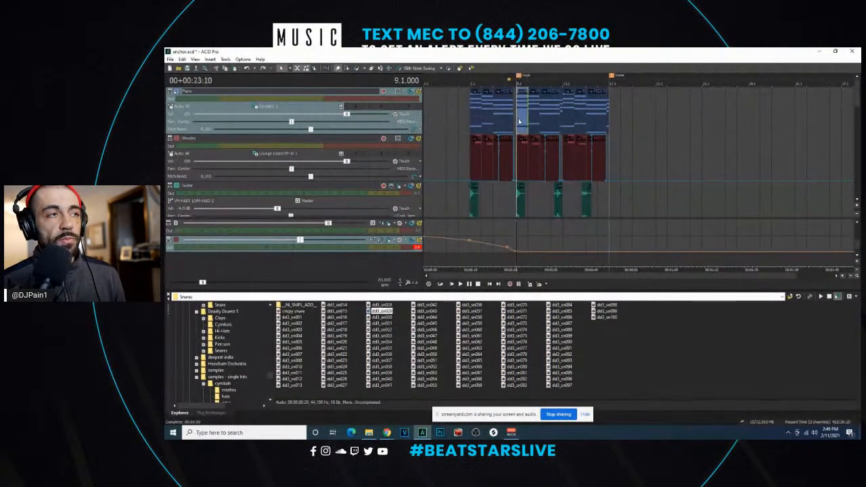
- Copy the kick and snare pattern of bars 9 to 12 and paste it at 13.1
{"action": "scroll", "coordinate": [782, 118], "scroll_direction": "up", "scroll_amount": 1}
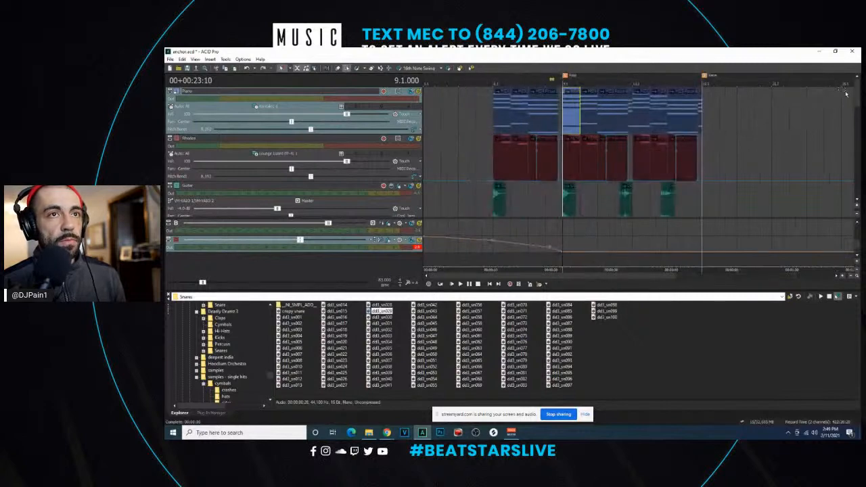
{"action": "left_click_drag", "start_coordinate": [857, 105], "coordinate": [849, 153]}
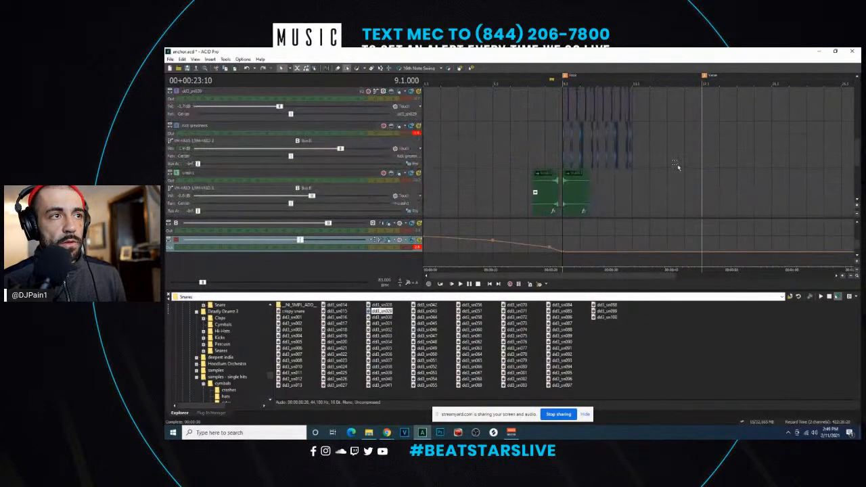
{"action": "left_click_drag", "start_coordinate": [435, 51], "coordinate": [504, 158]}
{"action": "key", "text": "ctrl+c"}
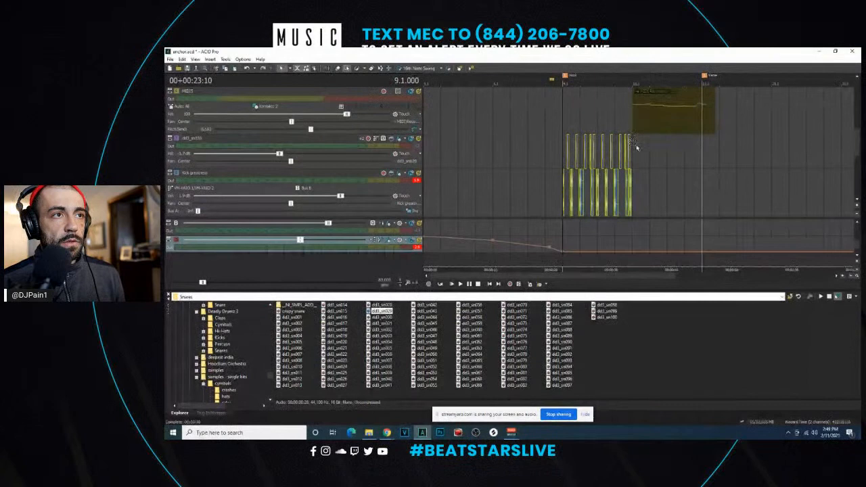
{"action": "left_click", "coordinate": [638, 147]}
{"action": "key", "text": "ctrl+v"}
{"action": "key", "text": "space"}
- Play the pasted drums and check the kick and snare hits in bars 15 and 16
{"action": "left_click", "coordinate": [668, 159]}
{"action": "scroll", "coordinate": [669, 160], "scroll_direction": "up", "scroll_amount": 3}
{"action": "mouse_move", "coordinate": [856, 157]}
{"action": "left_mouse_down"}
{"action": "mouse_move", "coordinate": [854, 183]}
{"action": "mouse_move", "coordinate": [854, 171]}
{"action": "left_mouse_up"}
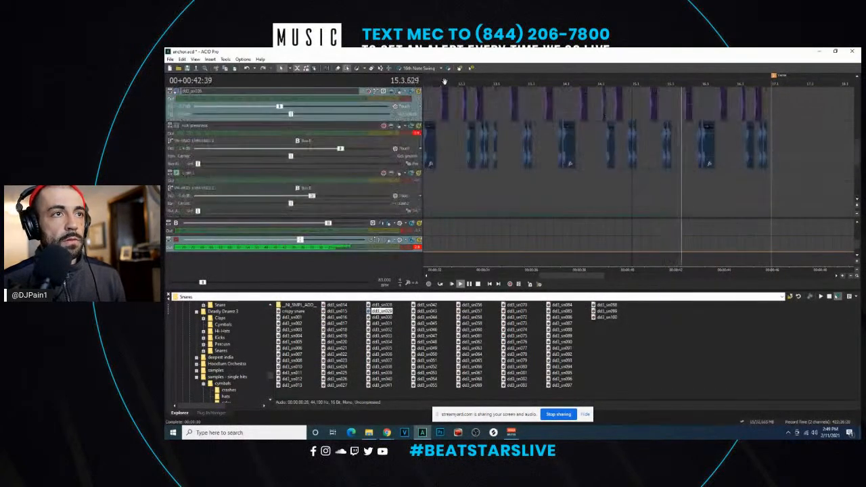
{"action": "left_click", "coordinate": [338, 69]}
{"action": "key", "text": "space"}
{"action": "left_click", "coordinate": [694, 141]}
{"action": "key", "text": "space"}
{"action": "scroll", "coordinate": [720, 137], "scroll_direction": "up", "scroll_amount": 3}
{"action": "key", "text": "space"}
{"action": "key", "text": "space"}
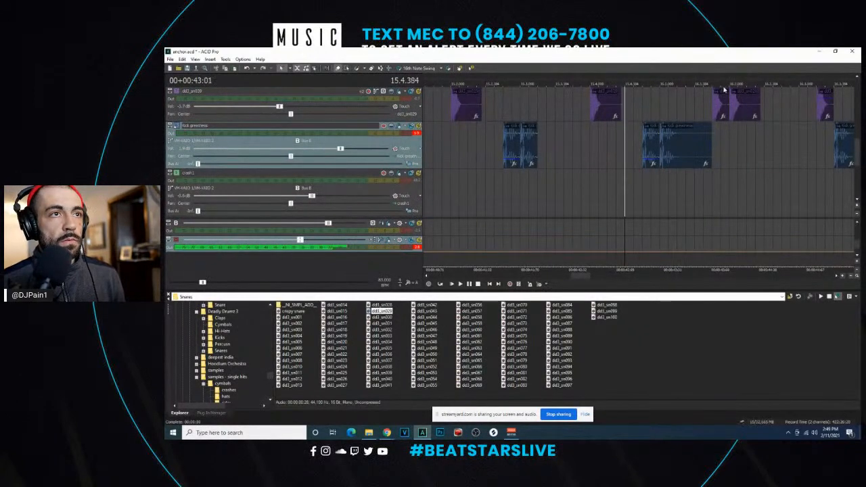
{"action": "key", "text": "space"}
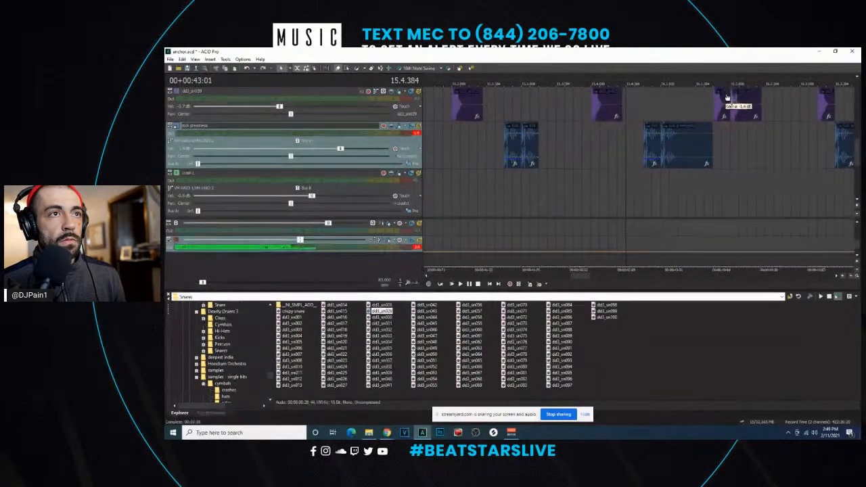
- Try a quick snare roll leading into 16.2, auditioning short hits between 16.1.576 and 16.2
{"action": "left_click", "coordinate": [726, 90]}
{"action": "scroll", "coordinate": [726, 94], "scroll_direction": "up", "scroll_amount": 2}
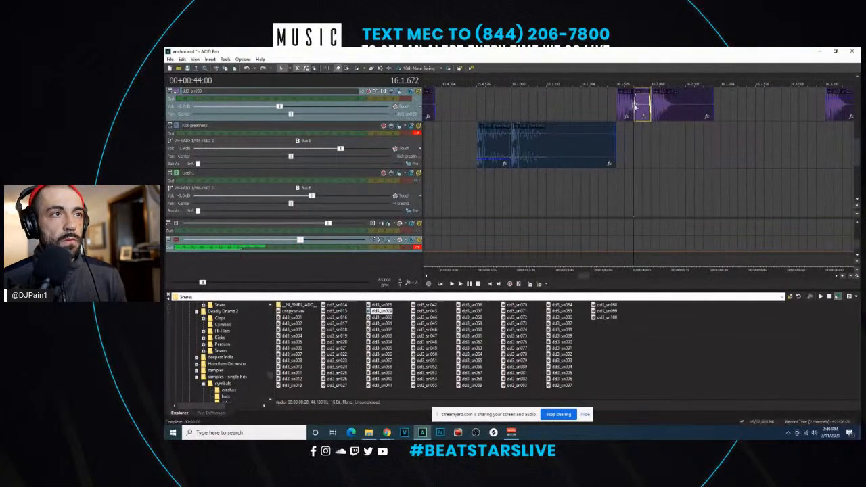
{"action": "left_click_drag", "start_coordinate": [636, 104], "coordinate": [645, 95]}
{"action": "left_click", "coordinate": [609, 110]}
{"action": "key", "text": "space"}
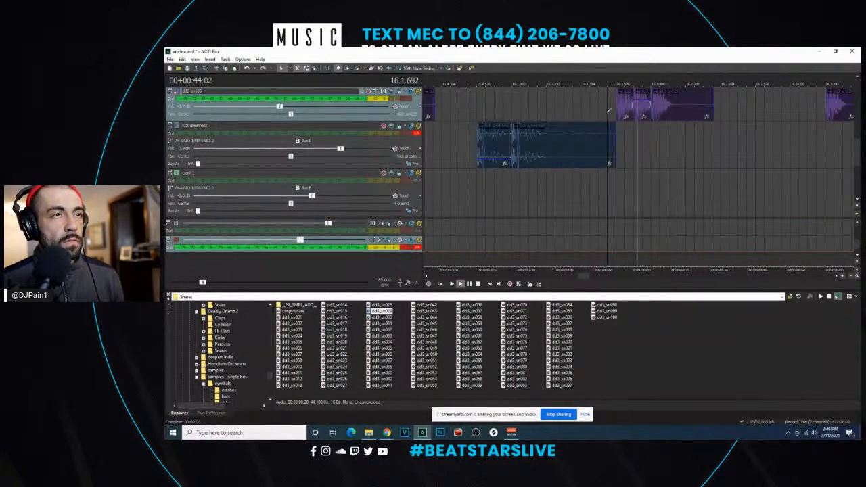
{"action": "scroll", "coordinate": [612, 112], "scroll_direction": "down", "scroll_amount": 2}
{"action": "key", "text": "space"}
{"action": "key", "text": "space"}
{"action": "key", "text": "space"}
{"action": "left_click", "coordinate": [620, 111]}
{"action": "scroll", "coordinate": [623, 113], "scroll_direction": "up", "scroll_amount": 5}
{"action": "left_click", "coordinate": [627, 115]}
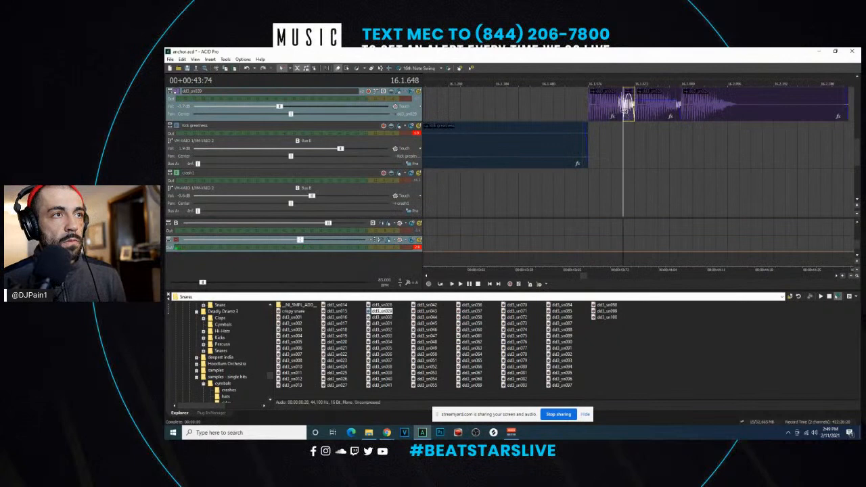
{"action": "key", "text": "space"}
{"action": "key", "text": "space"}
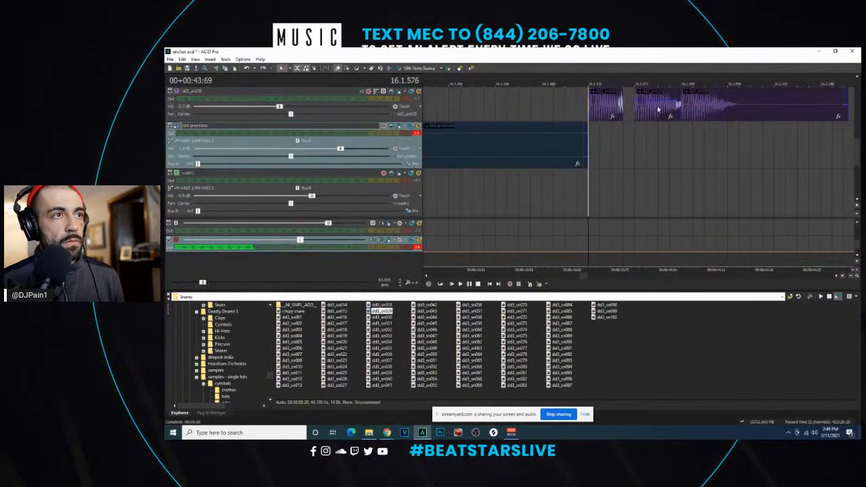
- Clear the short snare roll hits just ahead of the snare at 16.2
{"action": "left_click_drag", "start_coordinate": [647, 111], "coordinate": [637, 111]}
{"action": "scroll", "coordinate": [642, 116], "scroll_direction": "down", "scroll_amount": 2}
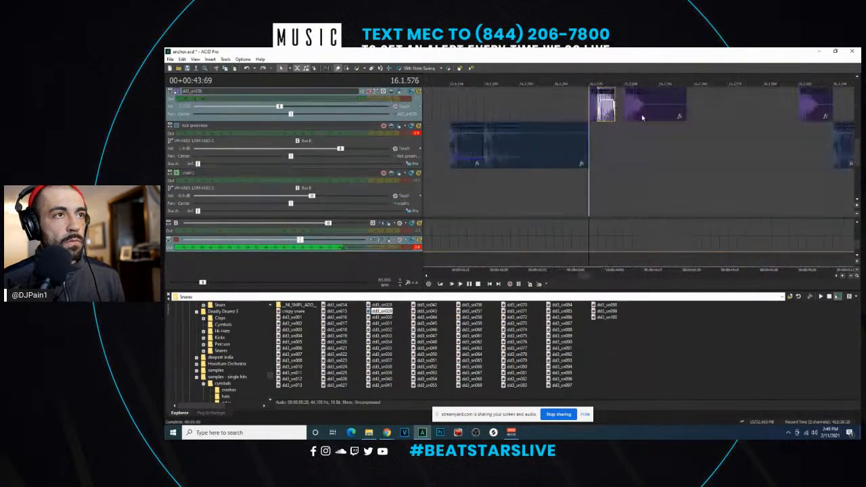
{"action": "scroll", "coordinate": [680, 104], "scroll_direction": "down", "scroll_amount": 2}
{"action": "key", "text": "space"}
{"action": "left_click", "coordinate": [677, 107]}
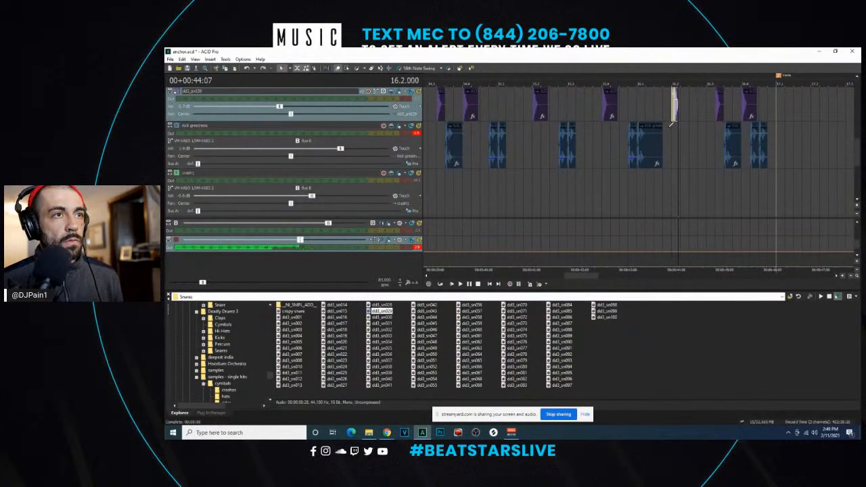
- Split the snare at 16.2 and add kick hits at 16.2.192 and 16.2.576
{"action": "scroll", "coordinate": [666, 109], "scroll_direction": "up", "scroll_amount": 3}
{"action": "left_click_drag", "start_coordinate": [657, 114], "coordinate": [719, 115]}
{"action": "scroll", "coordinate": [719, 115], "scroll_direction": "down", "scroll_amount": 3}
{"action": "key", "text": "space"}
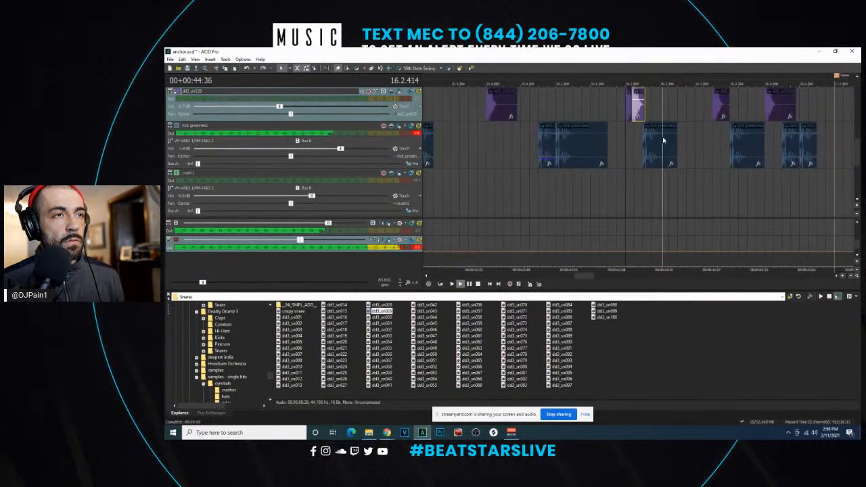
{"action": "left_click_drag", "start_coordinate": [676, 142], "coordinate": [704, 142]}
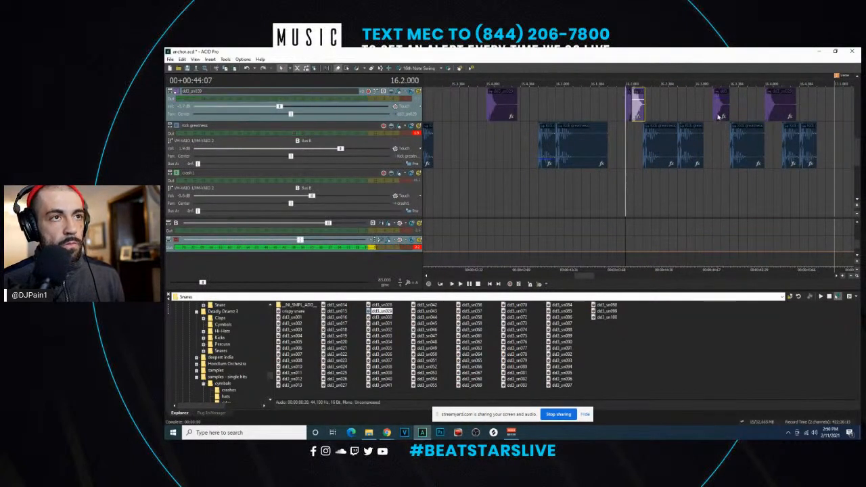
- Move the snare at 16.3.192 back to 16.3.000 and rework the kick hits in the second half of bar 16
{"action": "left_click", "coordinate": [723, 115]}
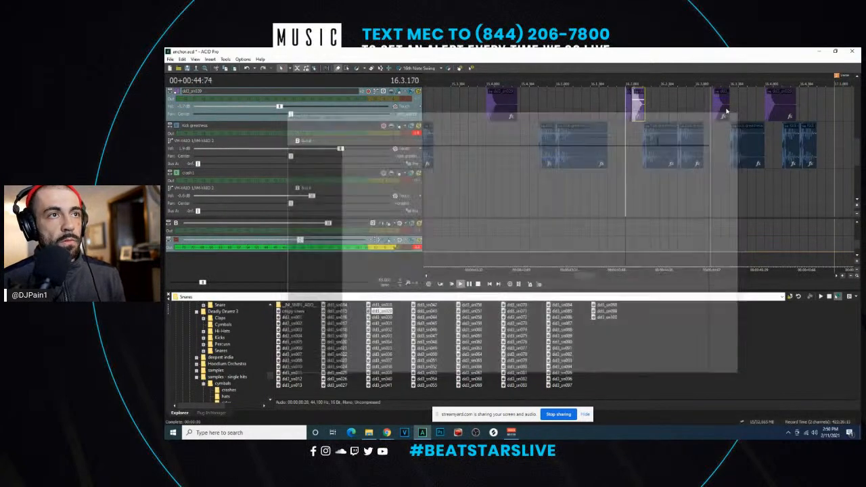
{"action": "left_click_drag", "start_coordinate": [726, 111], "coordinate": [710, 111]}
{"action": "left_click", "coordinate": [616, 135]}
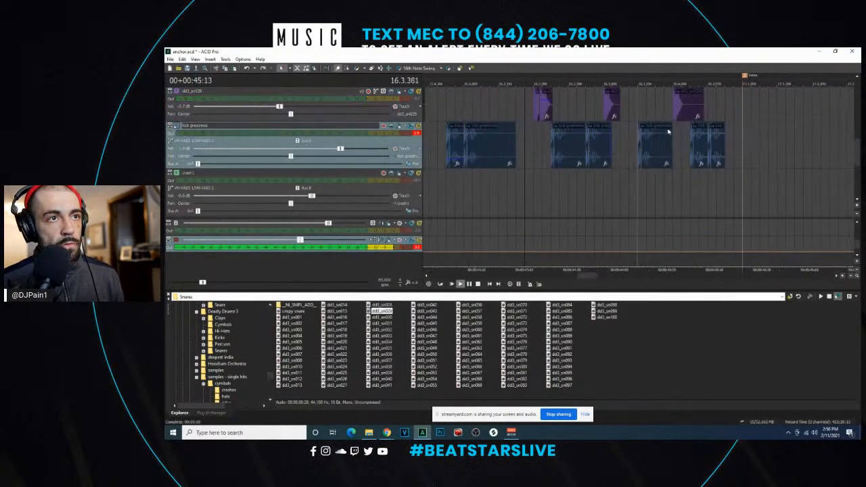
{"action": "mouse_move", "coordinate": [648, 141]}
{"action": "left_mouse_down"}
{"action": "mouse_move", "coordinate": [630, 141]}
{"action": "mouse_move", "coordinate": [704, 142]}
{"action": "left_mouse_up"}
{"action": "left_click", "coordinate": [704, 140]}
{"action": "scroll", "coordinate": [657, 156], "scroll_direction": "down", "scroll_amount": 9}
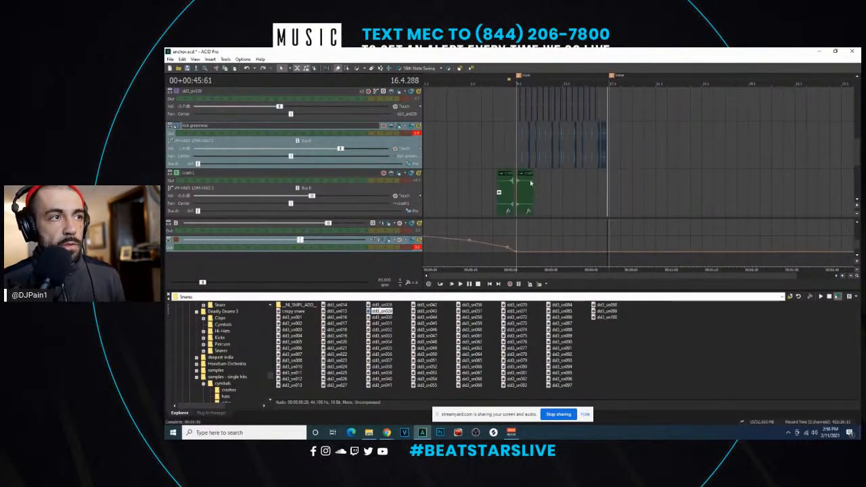
- Copy the clip directly below crash1 that leads into 9.1 and play bar 16 to find its place before 17.1
{"action": "left_click", "coordinate": [506, 182]}
{"action": "scroll", "coordinate": [631, 181], "scroll_direction": "up", "scroll_amount": 4}
{"action": "scroll", "coordinate": [858, 152], "scroll_direction": "down", "scroll_amount": 3}
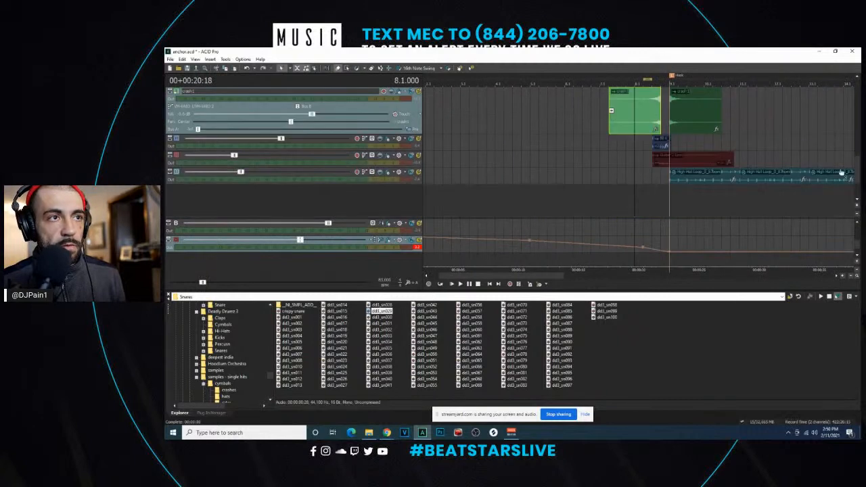
{"action": "left_click", "coordinate": [654, 141]}
{"action": "scroll", "coordinate": [684, 183], "scroll_direction": "down", "scroll_amount": 2}
{"action": "left_click", "coordinate": [686, 200]}
{"action": "key", "text": "space"}
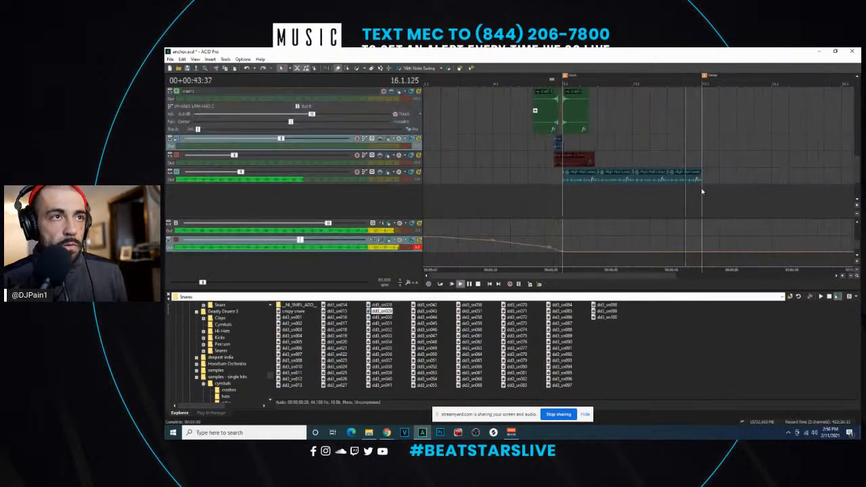
{"action": "scroll", "coordinate": [700, 192], "scroll_direction": "up", "scroll_amount": 3}
{"action": "left_click", "coordinate": [654, 140]}
{"action": "scroll", "coordinate": [657, 147], "scroll_direction": "up", "scroll_amount": 2}
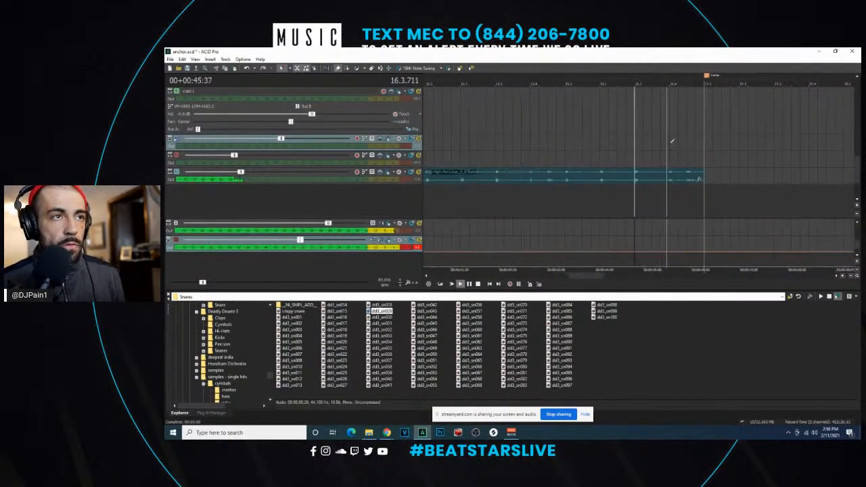
- Paste the copied clip at 16.3, split it, delete the unneeded part and play the end of bar 16
{"action": "key", "text": "space"}
{"action": "key", "text": "ctrl+v"}
{"action": "scroll", "coordinate": [668, 147], "scroll_direction": "up", "scroll_amount": 3}
{"action": "key", "text": "s"}
{"action": "scroll", "coordinate": [634, 146], "scroll_direction": "down", "scroll_amount": 3}
{"action": "left_click", "coordinate": [613, 147]}
{"action": "key", "text": "Delete"}
{"action": "left_click", "coordinate": [591, 194]}
{"action": "key", "text": "space"}
- Play bar 16 and replace the split snare at 16.2 with a single full hit
{"action": "scroll", "coordinate": [617, 202], "scroll_direction": "up", "scroll_amount": 3}
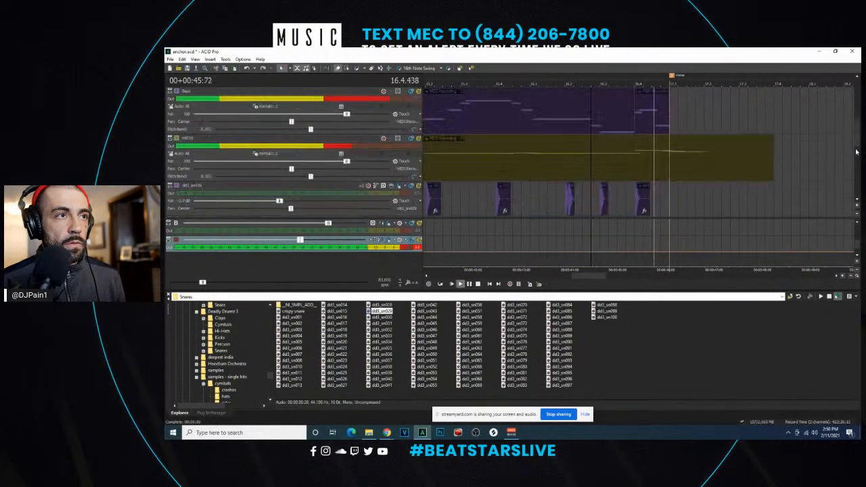
{"action": "scroll", "coordinate": [617, 201], "scroll_direction": "up", "scroll_amount": 2}
{"action": "key", "text": "space"}
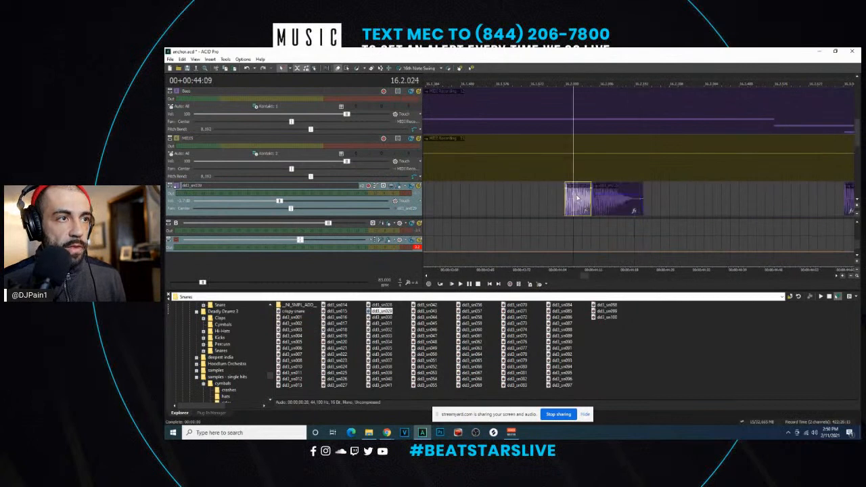
{"action": "key", "text": "space"}
{"action": "scroll", "coordinate": [535, 196], "scroll_direction": "down", "scroll_amount": 2}
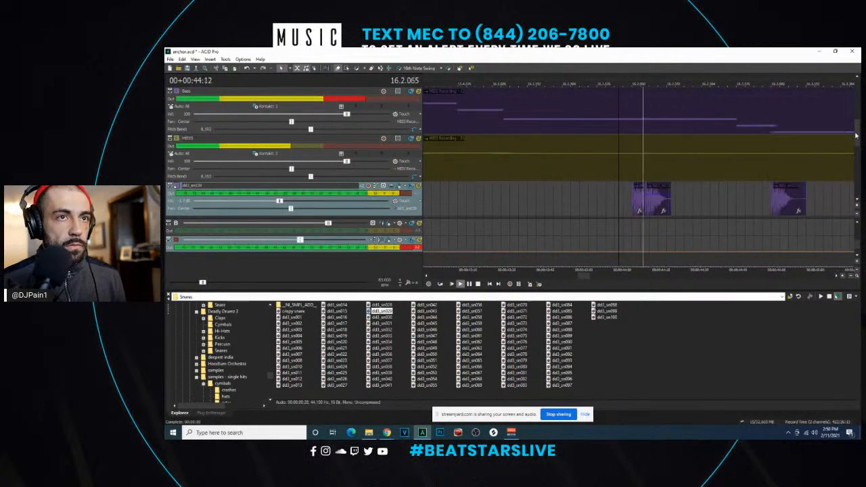
{"action": "scroll", "coordinate": [661, 161], "scroll_direction": "down", "scroll_amount": 3}
{"action": "key", "text": "space"}
{"action": "left_click", "coordinate": [661, 161]}
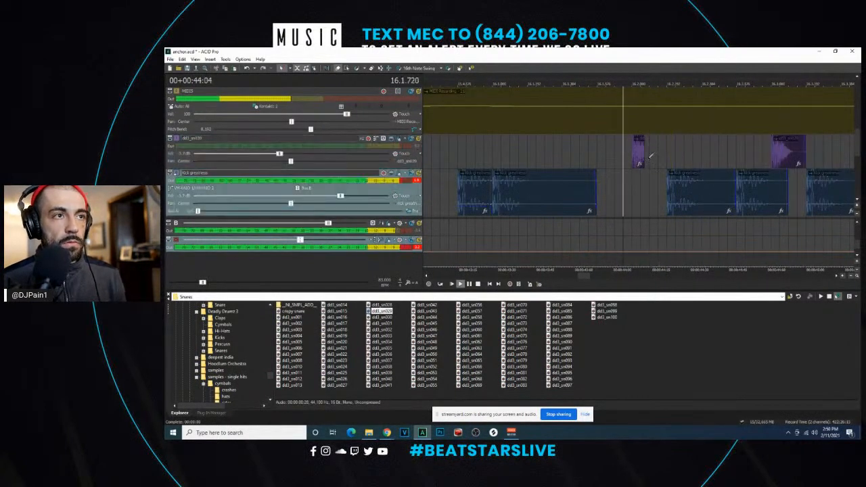
{"action": "key", "text": "space"}
{"action": "key", "text": "space"}
{"action": "key", "text": "space"}
- Add short snare hits at 16.2.576 and 16.2.672 leading into 16.3, lower their gain and play them back
{"action": "left_click", "coordinate": [763, 145]}
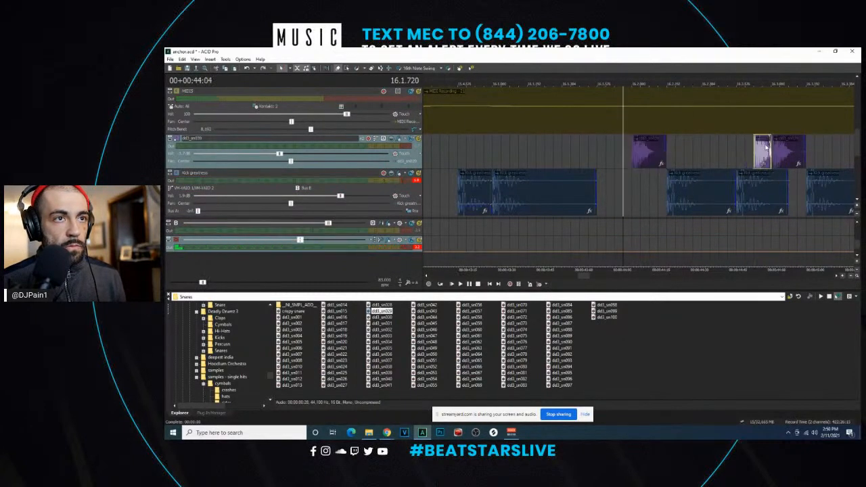
{"action": "key", "text": "space"}
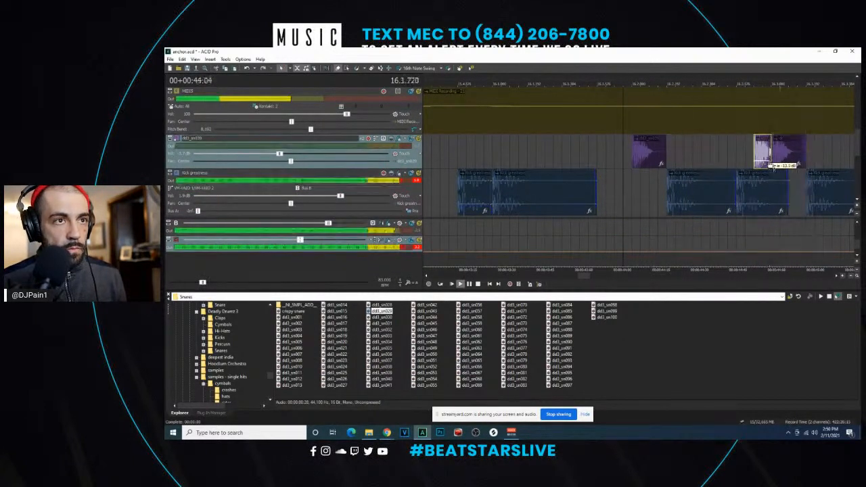
{"action": "key", "text": "space"}
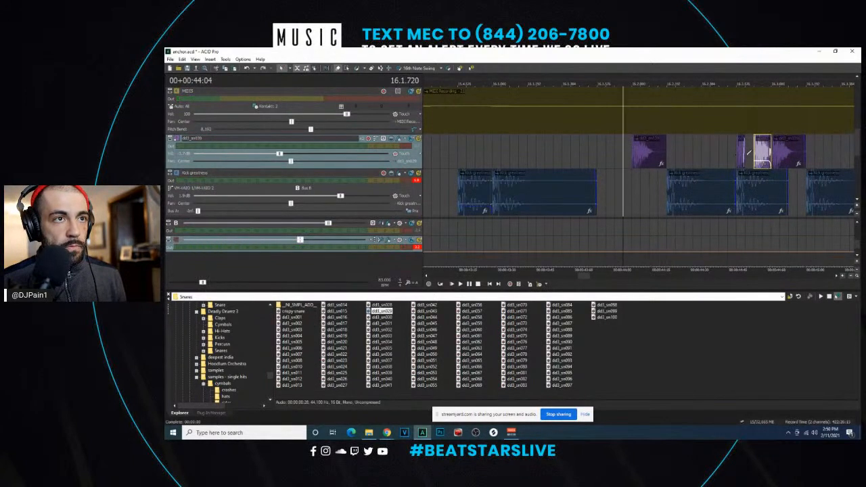
{"action": "left_click", "coordinate": [748, 152]}
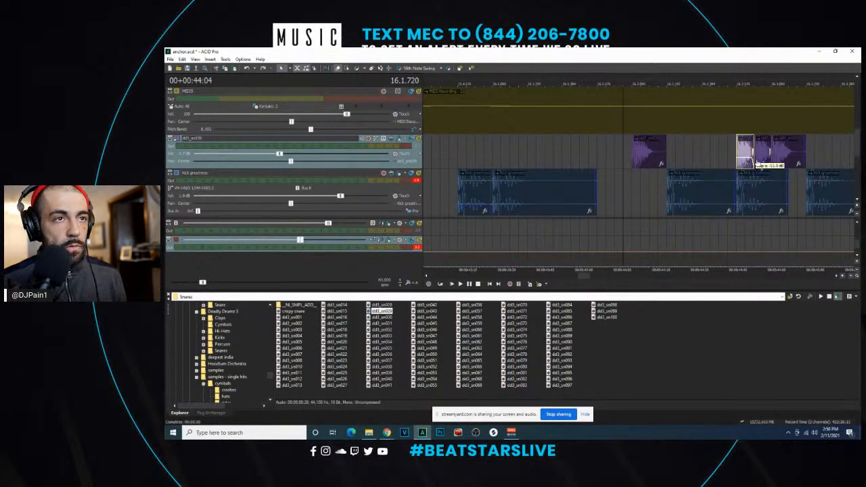
{"action": "key", "text": "space"}
{"action": "scroll", "coordinate": [652, 139], "scroll_direction": "down", "scroll_amount": 3}
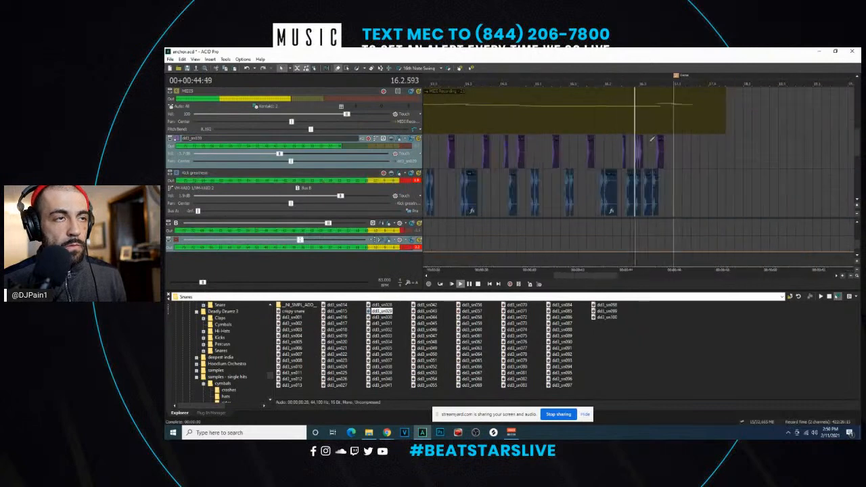
- Play back the end of bar 16 with its new snare hits and check the passage around 16.3
{"action": "scroll", "coordinate": [651, 139], "scroll_direction": "up", "scroll_amount": 3}
{"action": "key", "text": "space"}
{"action": "left_click", "coordinate": [763, 163]}
{"action": "key", "text": "space"}
{"action": "scroll", "coordinate": [692, 162], "scroll_direction": "up", "scroll_amount": 2}
{"action": "scroll", "coordinate": [692, 162], "scroll_direction": "down", "scroll_amount": 5}
{"action": "key", "text": "space"}
{"action": "left_click", "coordinate": [571, 165]}
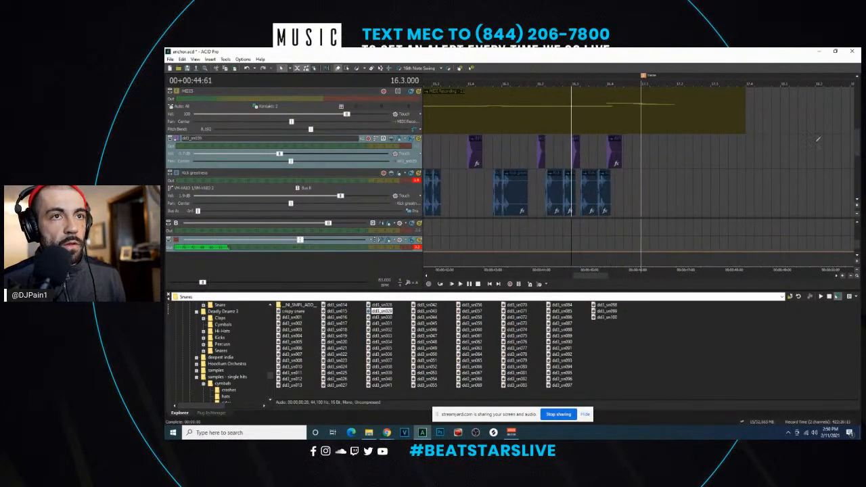
- Trim the last high hat loop clip back from 17.1 to end at 16.2 and play the result
{"action": "left_click_drag", "start_coordinate": [857, 145], "coordinate": [854, 187]}
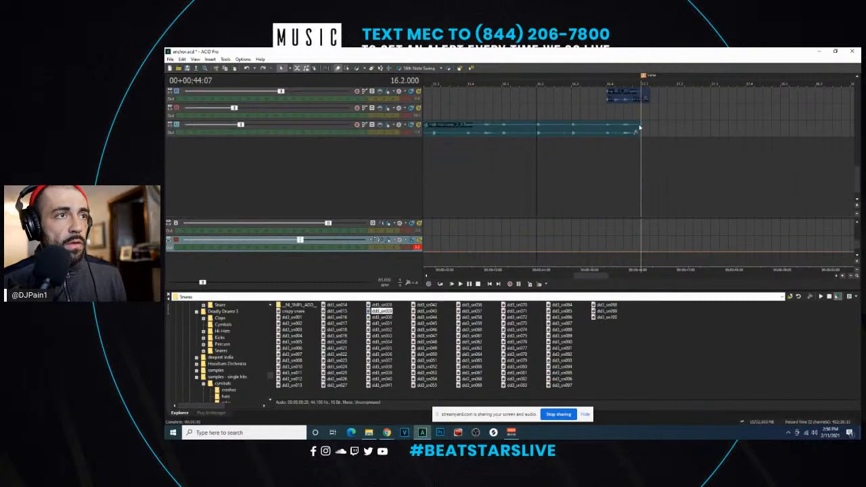
{"action": "key", "text": "space"}
{"action": "left_click_drag", "start_coordinate": [639, 127], "coordinate": [536, 129]}
{"action": "key", "text": "space"}
{"action": "key", "text": "space"}
- Draw a short crash1 hit starting at 16.1 and paste a copy directly after it, ending at 16.3.384
{"action": "mouse_move", "coordinate": [854, 181]}
{"action": "left_mouse_down"}
{"action": "mouse_move", "coordinate": [849, 153]}
{"action": "mouse_move", "coordinate": [858, 164]}
{"action": "left_mouse_up"}
{"action": "key", "text": "space"}
{"action": "key", "text": "space"}
{"action": "key", "text": "space"}
{"action": "left_click_drag", "start_coordinate": [507, 153], "coordinate": [543, 154]}
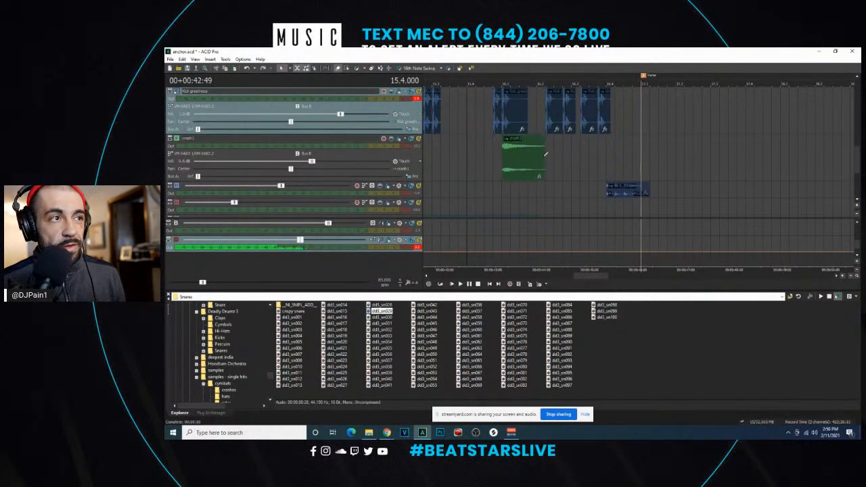
{"action": "left_click", "coordinate": [542, 150]}
{"action": "key", "text": "ctrl+c"}
{"action": "key", "text": "ctrl+v"}
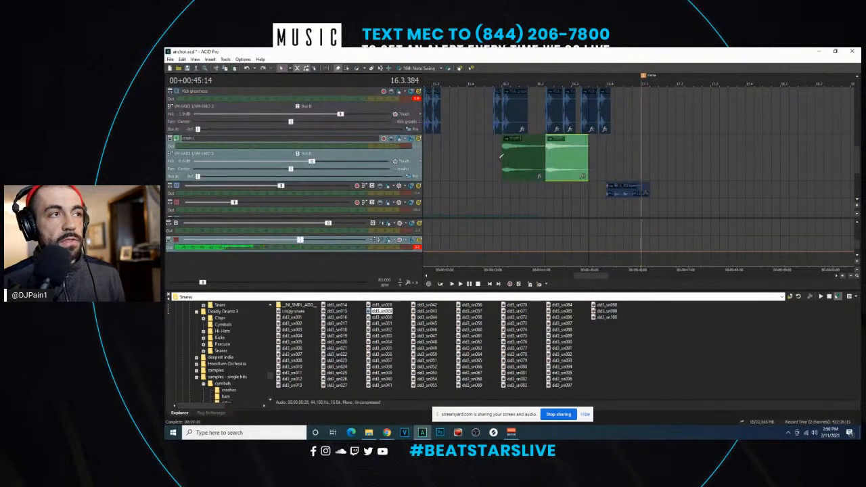
- Play bar 16 and draw a third crash1 hit from 16.3.384 up to 17.1
{"action": "left_click", "coordinate": [484, 159]}
{"action": "key", "text": "space"}
{"action": "scroll", "coordinate": [630, 163], "scroll_direction": "down", "scroll_amount": 3}
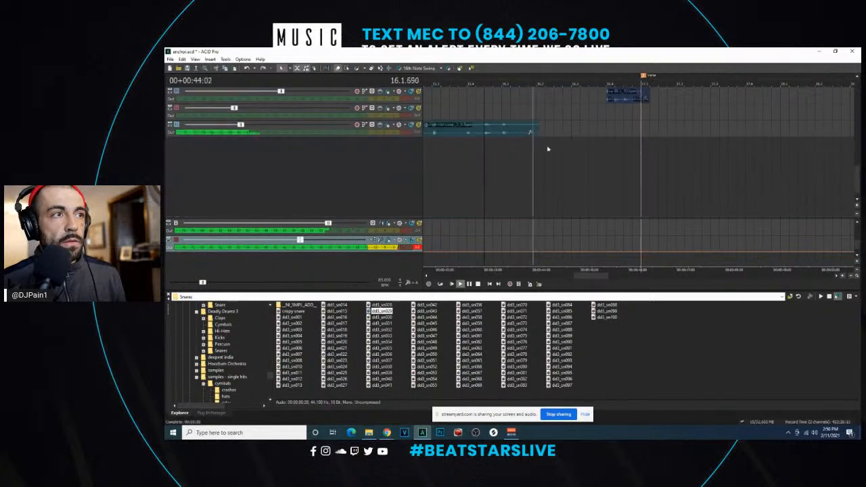
{"action": "scroll", "coordinate": [746, 177], "scroll_direction": "up", "scroll_amount": 3}
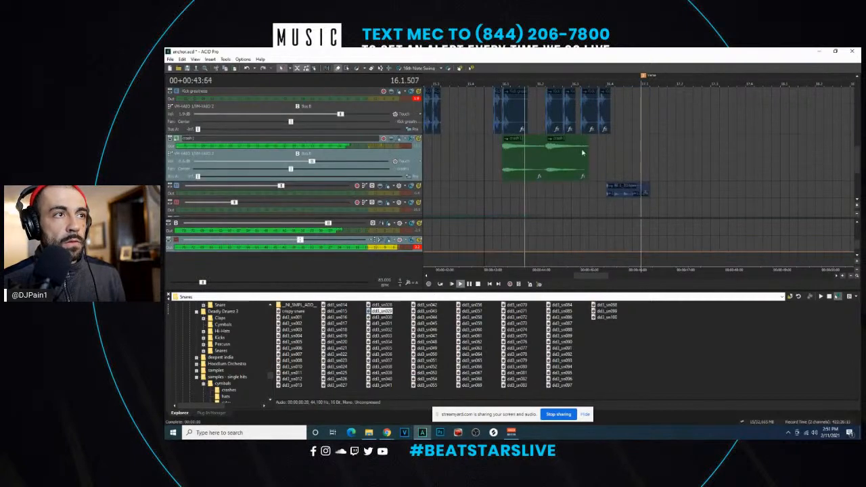
{"action": "mouse_move", "coordinate": [588, 156]}
{"action": "left_mouse_down"}
{"action": "mouse_move", "coordinate": [579, 156]}
{"action": "mouse_move", "coordinate": [642, 156]}
{"action": "left_mouse_up"}
{"action": "scroll", "coordinate": [641, 156], "scroll_direction": "down", "scroll_amount": 3}
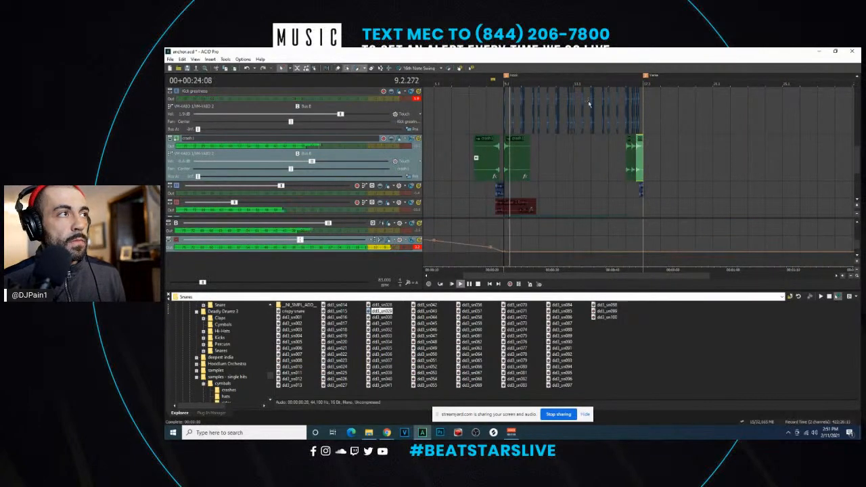
- Copy the hook clips between 9.1 and 17.1 on all tracks and paste them at 17.1
{"action": "left_click_drag", "start_coordinate": [856, 160], "coordinate": [856, 95]}
{"action": "left_click_drag", "start_coordinate": [701, 110], "coordinate": [503, 186]}
{"action": "key", "text": "space"}
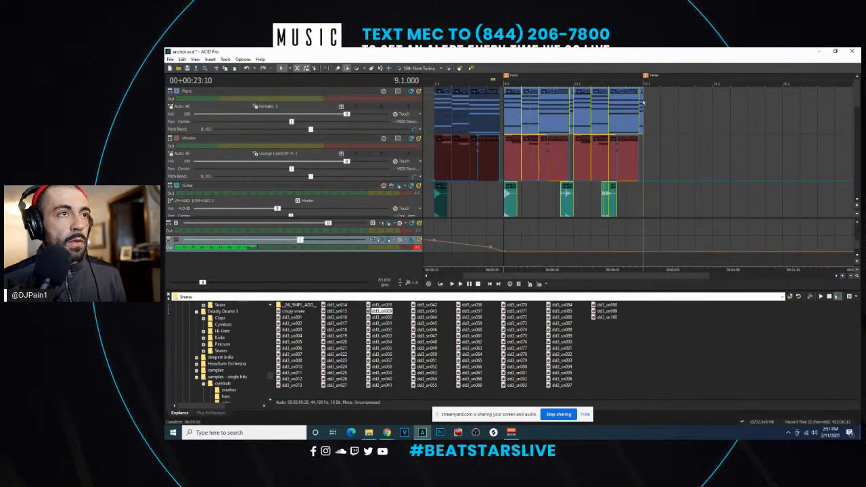
{"action": "left_click", "coordinate": [647, 100]}
{"action": "key", "text": "ctrl+v"}
{"action": "left_click_drag", "start_coordinate": [665, 106], "coordinate": [656, 106]}
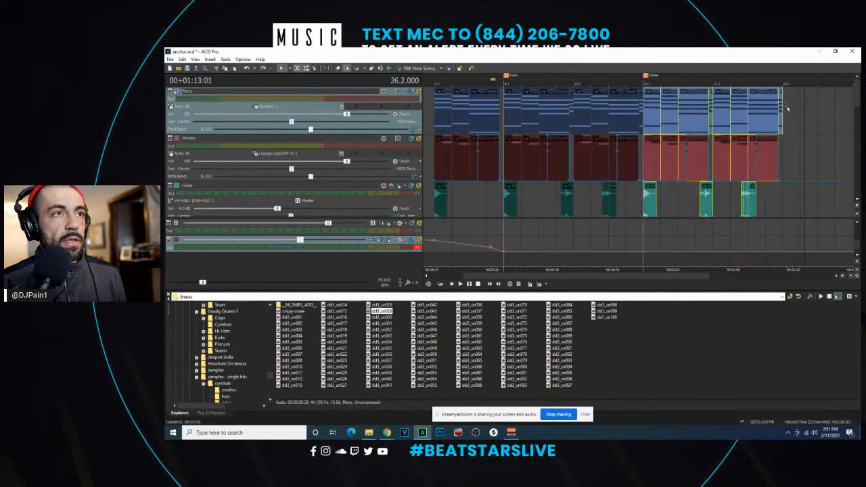
- Delete the pasted crash1 clip at 17.1 and the high hat loops between 17.1 and 21.1
{"action": "left_click_drag", "start_coordinate": [858, 95], "coordinate": [849, 177]}
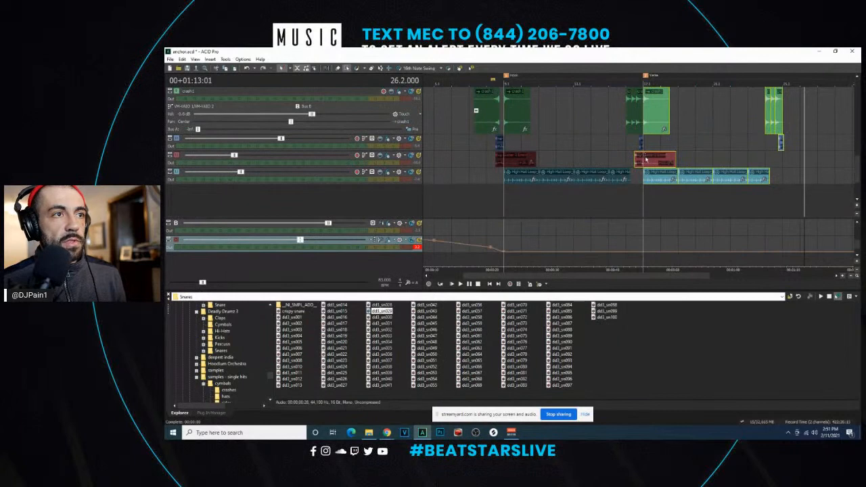
{"action": "left_click", "coordinate": [646, 159]}
{"action": "scroll", "coordinate": [642, 159], "scroll_direction": "up", "scroll_amount": 5}
{"action": "scroll", "coordinate": [656, 162], "scroll_direction": "down", "scroll_amount": 2}
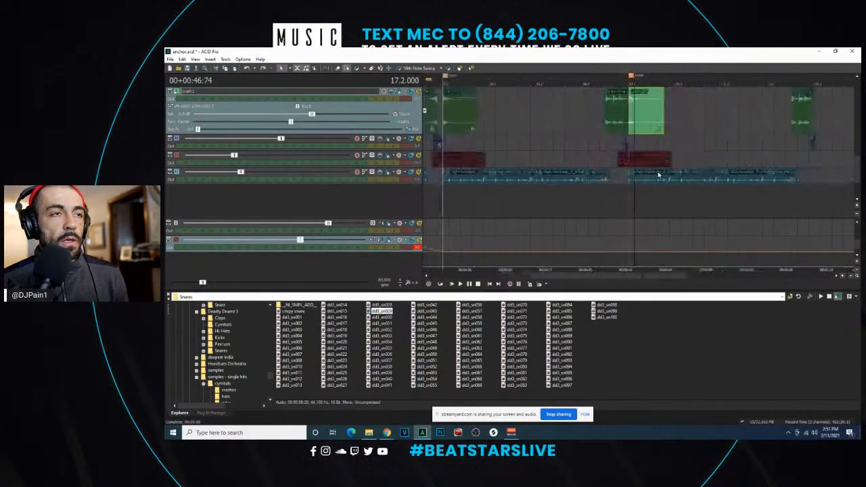
{"action": "key", "text": "Delete"}
{"action": "left_click", "coordinate": [663, 180]}
{"action": "key", "text": "Delete"}
{"action": "left_click", "coordinate": [698, 180]}
{"action": "key", "text": "Delete"}
- Delete the pasted snare and kick clips between 17.1 and 21.1
{"action": "left_click_drag", "start_coordinate": [855, 187], "coordinate": [855, 160]}
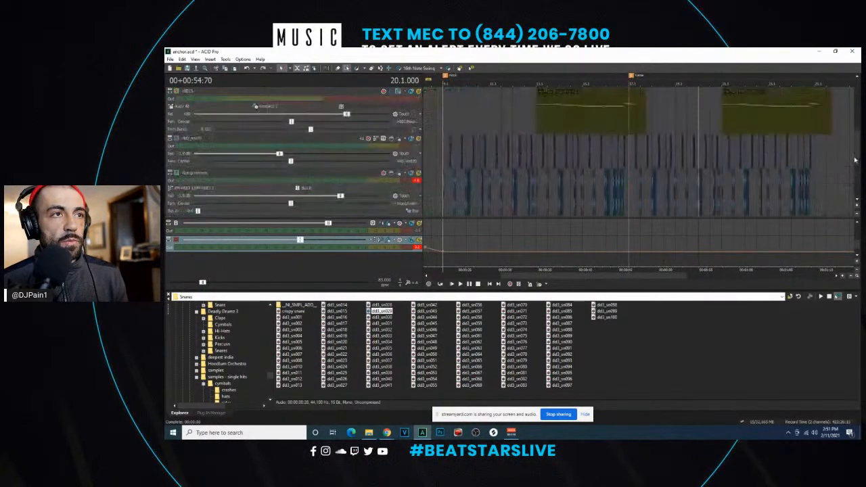
{"action": "left_click_drag", "start_coordinate": [631, 153], "coordinate": [719, 210]}
{"action": "right_click", "coordinate": [638, 166]}
{"action": "right_click", "coordinate": [701, 204]}
{"action": "key", "text": "Delete"}
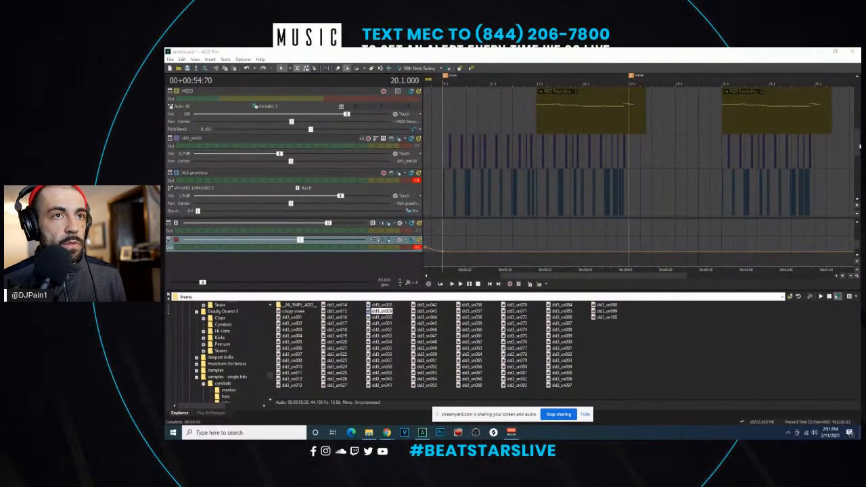
- Delete the pasted bass clips between 17.1 and 21.1 and play the transition from 16.1
{"action": "left_click_drag", "start_coordinate": [858, 146], "coordinate": [857, 134]}
{"action": "left_click_drag", "start_coordinate": [635, 156], "coordinate": [721, 166]}
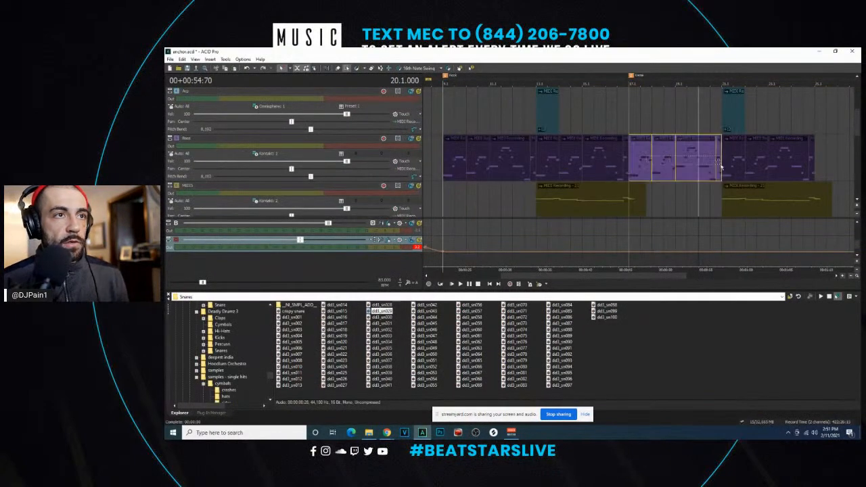
{"action": "key", "text": "Delete"}
{"action": "left_click", "coordinate": [606, 160]}
{"action": "key", "text": "space"}
{"action": "left_click_drag", "start_coordinate": [858, 131], "coordinate": [857, 184]}
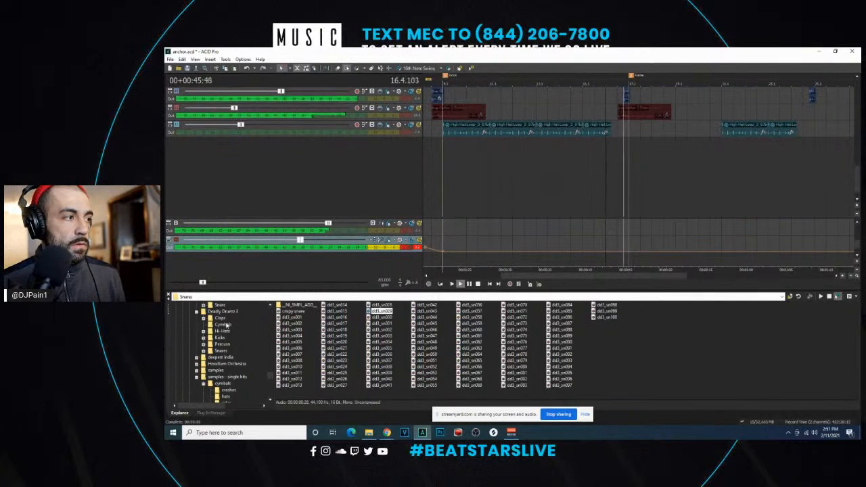
- Browse the sample library to the Snare, Claps and Rims folder of the DJ Pain Damn That Hurt 3 kit
{"action": "scroll", "coordinate": [226, 326], "scroll_direction": "down", "scroll_amount": 3}
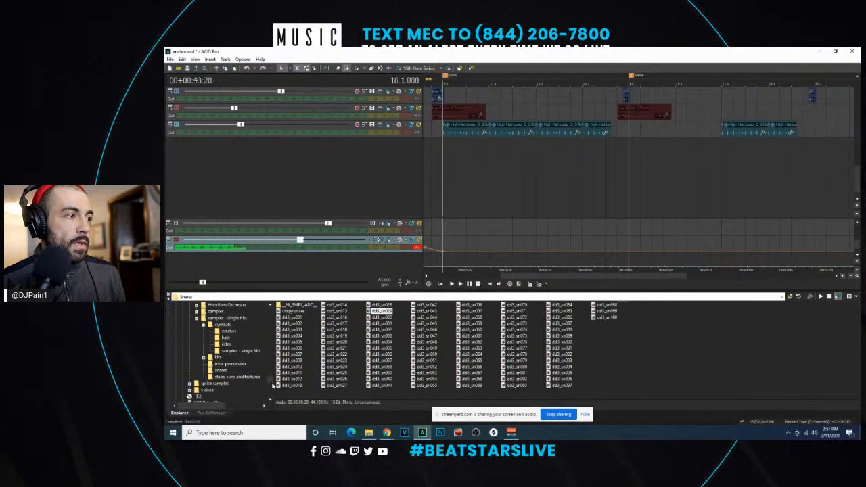
{"action": "scroll", "coordinate": [272, 379], "scroll_direction": "down", "scroll_amount": 5}
{"action": "scroll", "coordinate": [268, 384], "scroll_direction": "up", "scroll_amount": 6}
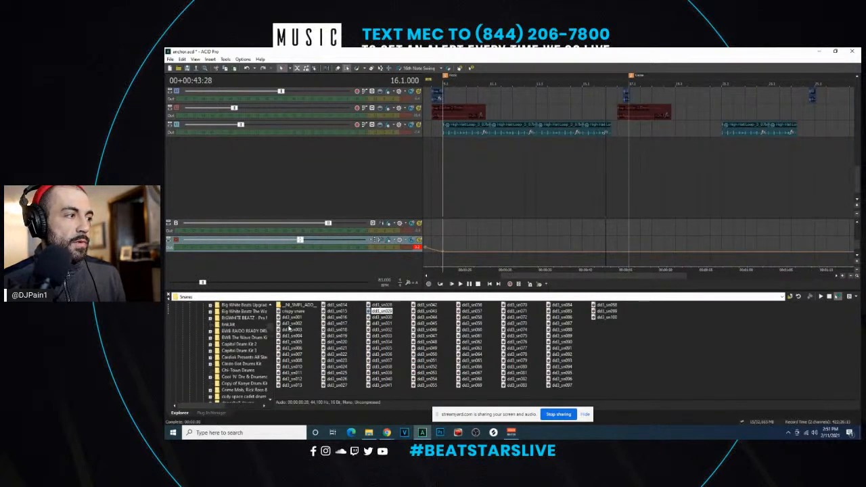
{"action": "scroll", "coordinate": [251, 362], "scroll_direction": "down", "scroll_amount": 1}
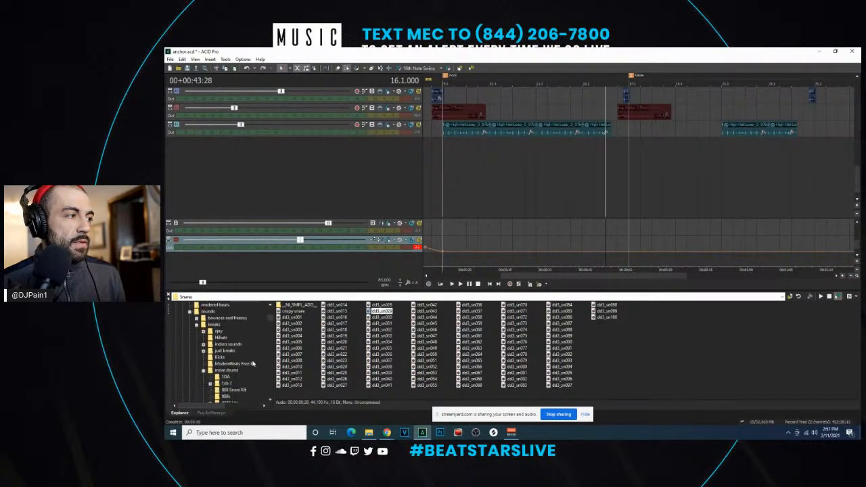
{"action": "scroll", "coordinate": [252, 364], "scroll_direction": "down", "scroll_amount": 2}
{"action": "scroll", "coordinate": [247, 369], "scroll_direction": "down", "scroll_amount": 8}
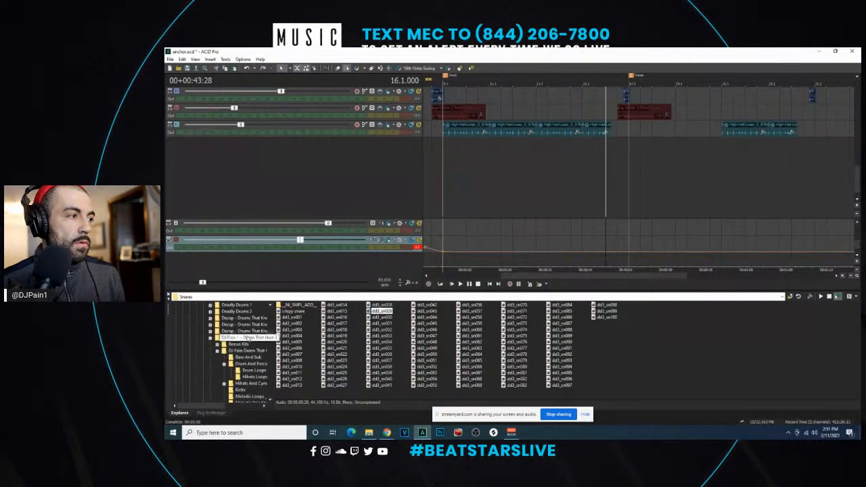
{"action": "left_click", "coordinate": [249, 336]}
{"action": "left_click", "coordinate": [315, 311]}
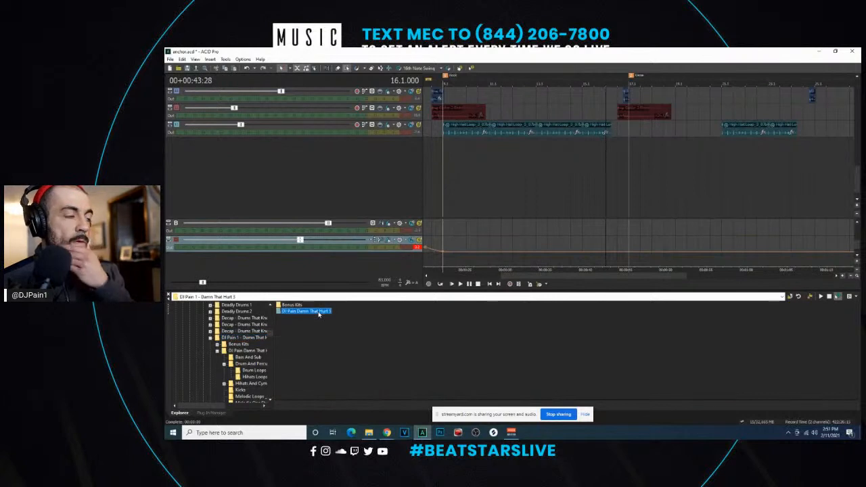
{"action": "double_click", "coordinate": [319, 312]}
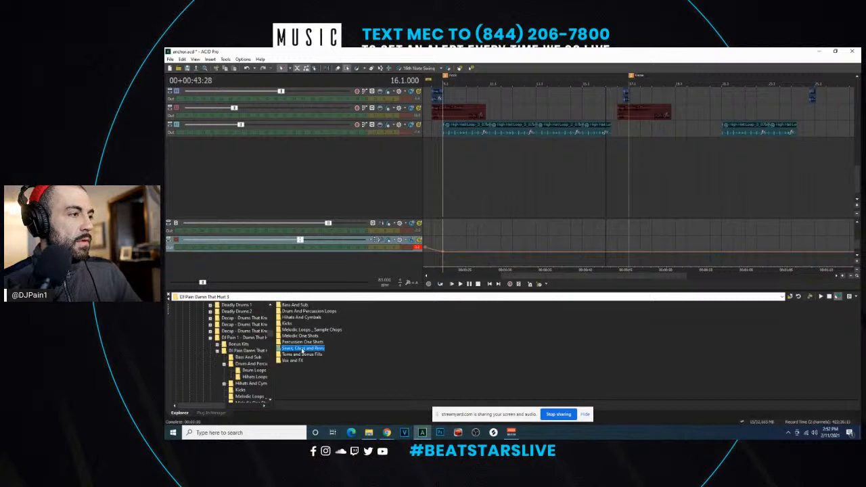
{"action": "double_click", "coordinate": [302, 350]}
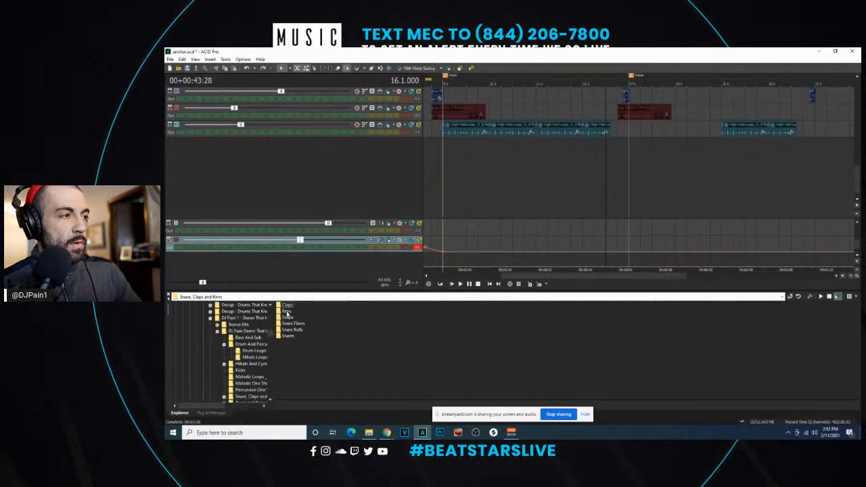
- Audition the samples in the Rims folder and add Rim 1 to the project as a new track
{"action": "left_click", "coordinate": [287, 310]}
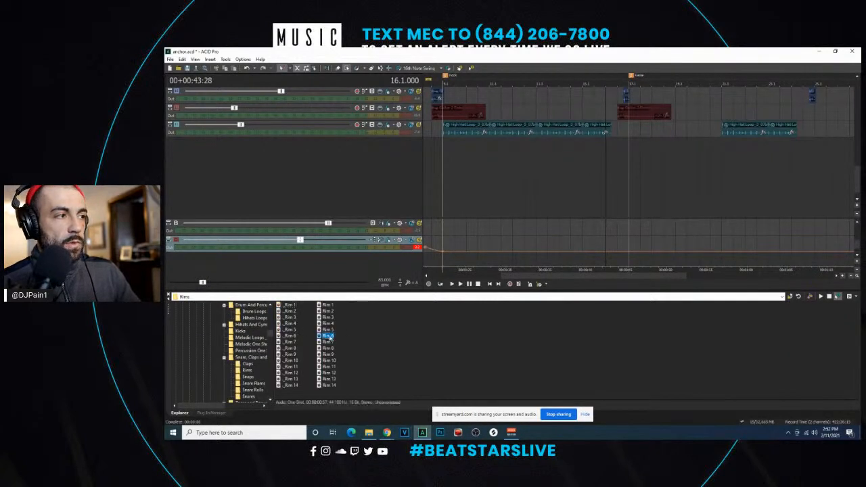
{"action": "left_click", "coordinate": [327, 373]}
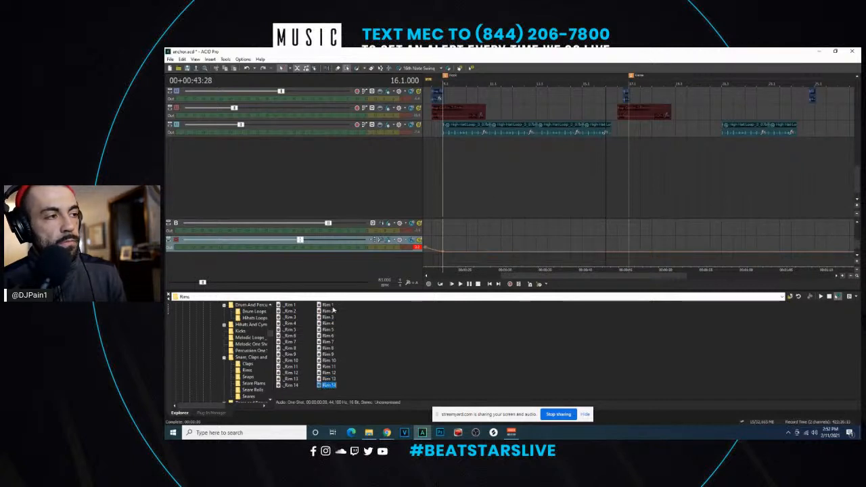
{"action": "left_click_drag", "start_coordinate": [330, 308], "coordinate": [648, 165]}
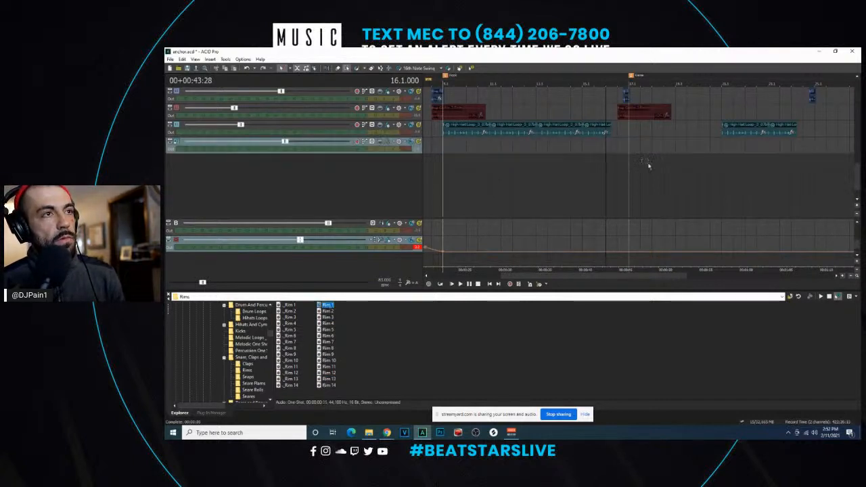
- Play the start of the verse and draw Rim 1 hits at 17.2 and 17.4
{"action": "left_click", "coordinate": [625, 169]}
{"action": "key", "text": "space"}
{"action": "left_click", "coordinate": [338, 69]}
{"action": "scroll", "coordinate": [647, 160], "scroll_direction": "up", "scroll_amount": 3}
{"action": "key", "text": "space"}
{"action": "key", "text": "space"}
{"action": "left_click", "coordinate": [628, 143]}
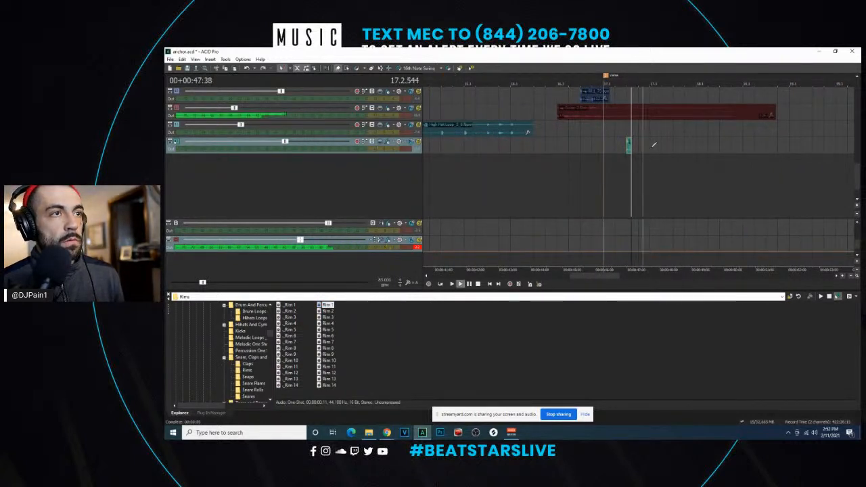
{"action": "left_click", "coordinate": [671, 146]}
{"action": "key", "text": "space"}
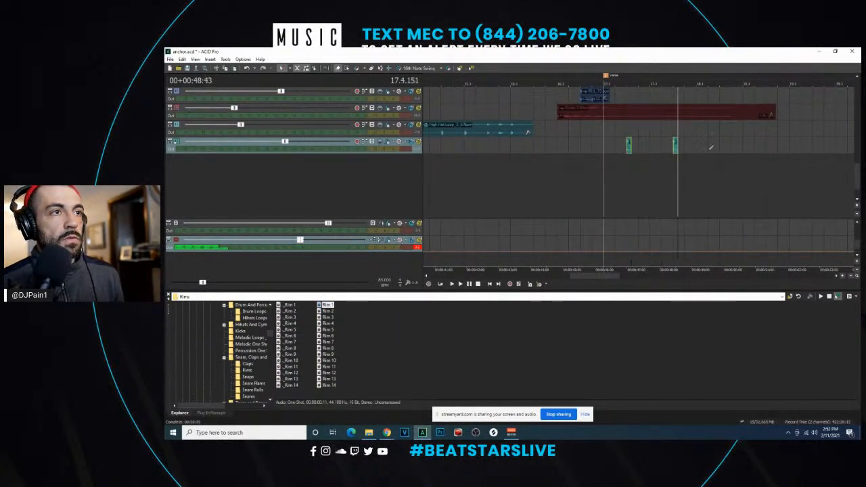
- Copy the rim hits onto beats 2 and 4 of bars 18 to 20 and play the verse
{"action": "scroll", "coordinate": [712, 145], "scroll_direction": "up", "scroll_amount": 2}
{"action": "scroll", "coordinate": [662, 146], "scroll_direction": "down", "scroll_amount": 3}
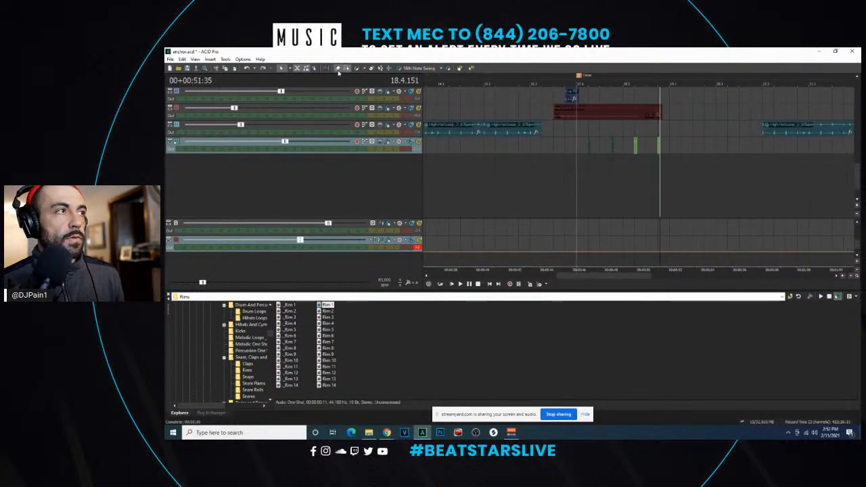
{"action": "key", "text": "space"}
{"action": "left_click", "coordinate": [668, 145]}
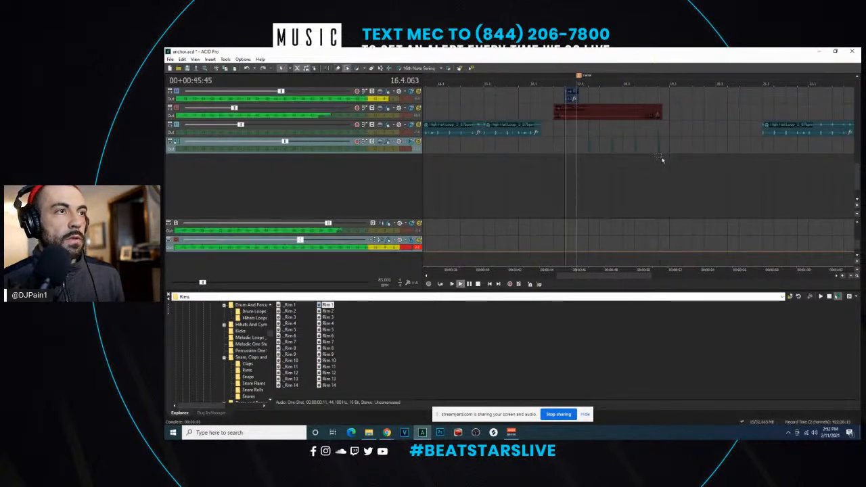
{"action": "scroll", "coordinate": [668, 145], "scroll_direction": "up", "scroll_amount": 3}
{"action": "scroll", "coordinate": [668, 146], "scroll_direction": "down", "scroll_amount": 3}
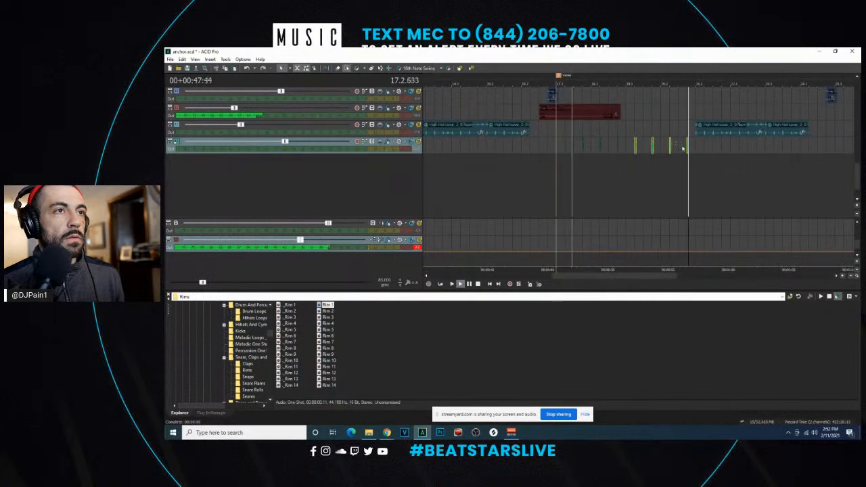
- Enlarge the Rim 1 track, pan it to the right and delete its last hit at 20.4
{"action": "left_click_drag", "start_coordinate": [398, 153], "coordinate": [378, 167]}
{"action": "left_click_drag", "start_coordinate": [273, 157], "coordinate": [308, 168]}
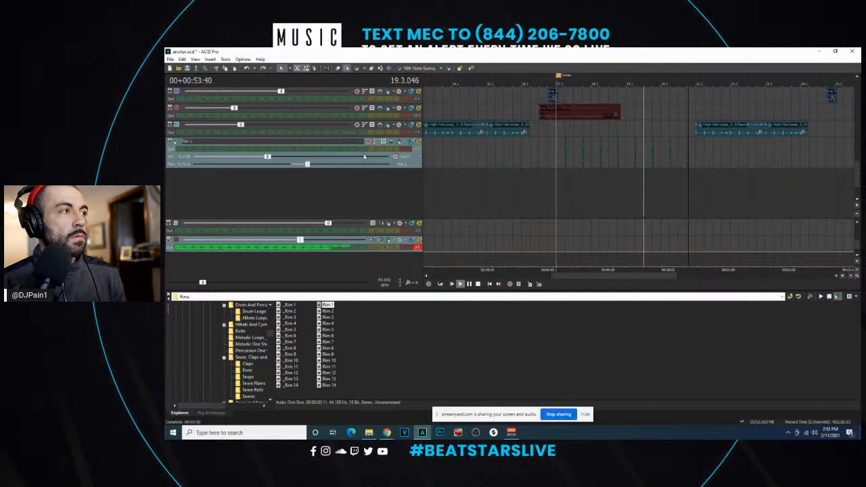
{"action": "scroll", "coordinate": [682, 155], "scroll_direction": "up", "scroll_amount": 2}
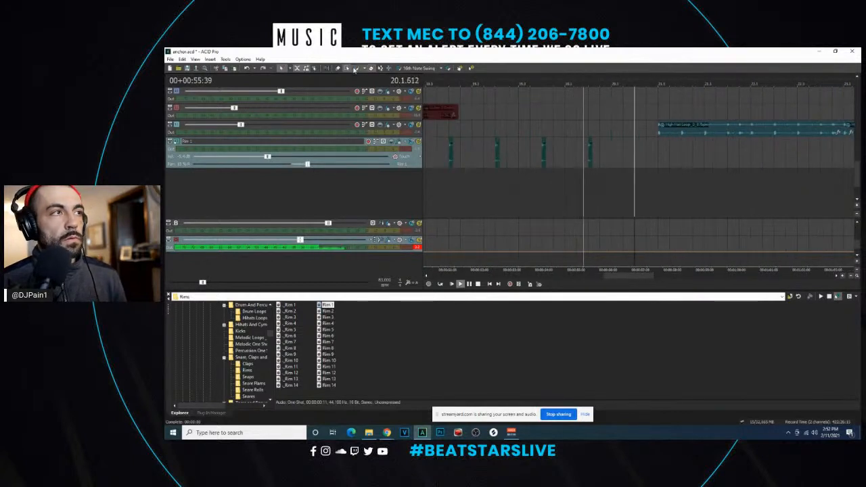
- Play into 21.1 and check the piano, rhodes, guitar and rim clips from 17.1 onward
{"action": "left_click", "coordinate": [856, 180]}
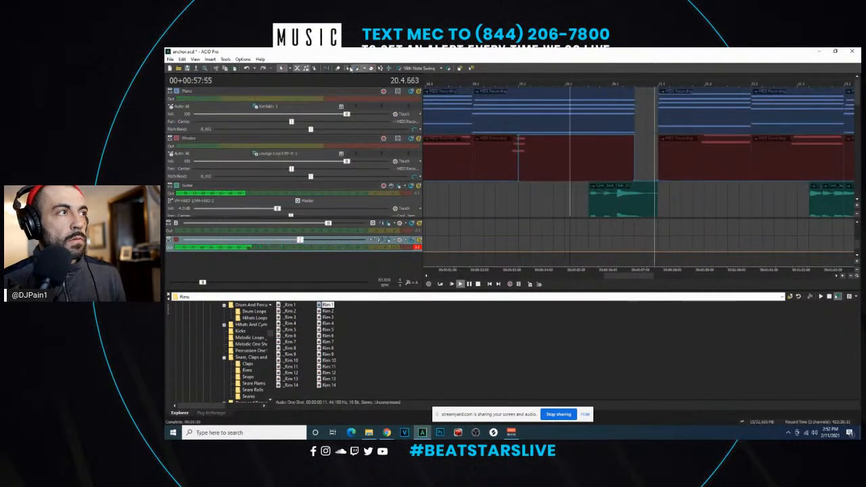
{"action": "left_click_drag", "start_coordinate": [856, 95], "coordinate": [857, 179]}
{"action": "scroll", "coordinate": [666, 152], "scroll_direction": "down", "scroll_amount": 3}
{"action": "key", "text": "space"}
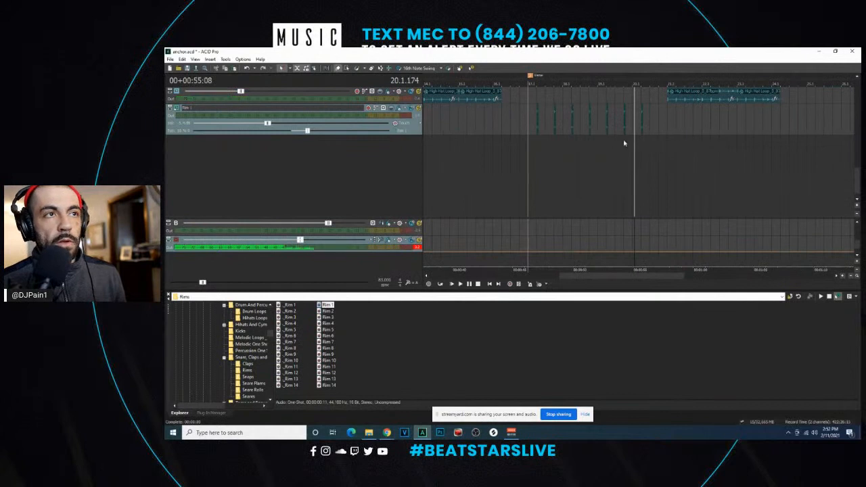
{"action": "left_click_drag", "start_coordinate": [858, 184], "coordinate": [857, 95]}
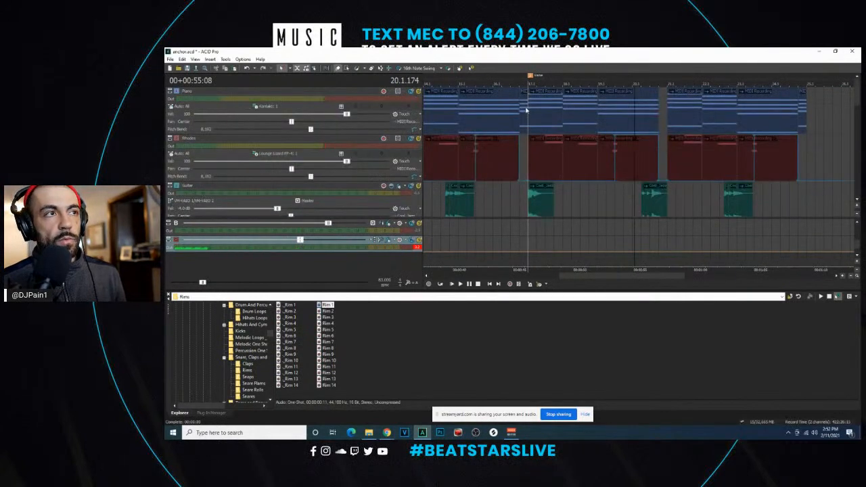
- Save the project, play the hook from 9.1 and check its drum and percussion tracks during playback
{"action": "scroll", "coordinate": [601, 128], "scroll_direction": "down", "scroll_amount": 2}
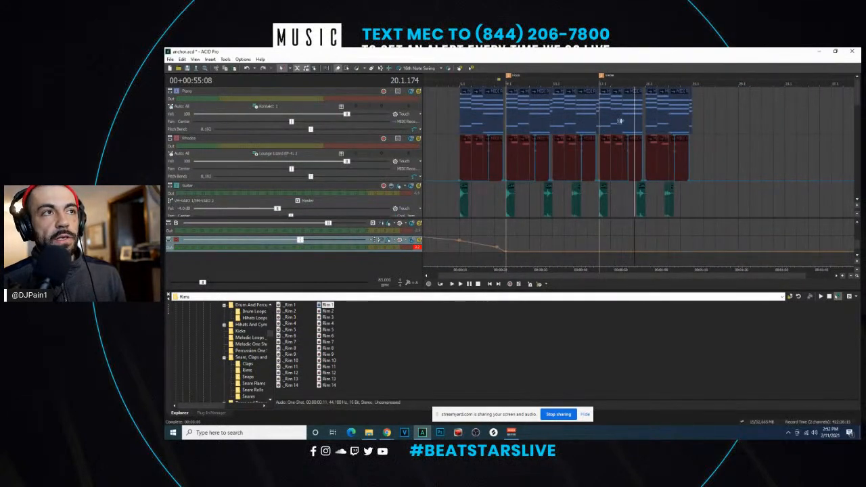
{"action": "left_click_drag", "start_coordinate": [858, 106], "coordinate": [858, 193]}
{"action": "key", "text": "ctrl+s"}
{"action": "left_click_drag", "start_coordinate": [857, 186], "coordinate": [844, 158]}
{"action": "left_click", "coordinate": [508, 155]}
{"action": "scroll", "coordinate": [697, 170], "scroll_direction": "up", "scroll_amount": 3}
{"action": "key", "text": "space"}
{"action": "left_click_drag", "start_coordinate": [857, 165], "coordinate": [858, 195]}
{"action": "scroll", "coordinate": [670, 155], "scroll_direction": "down", "scroll_amount": 2}
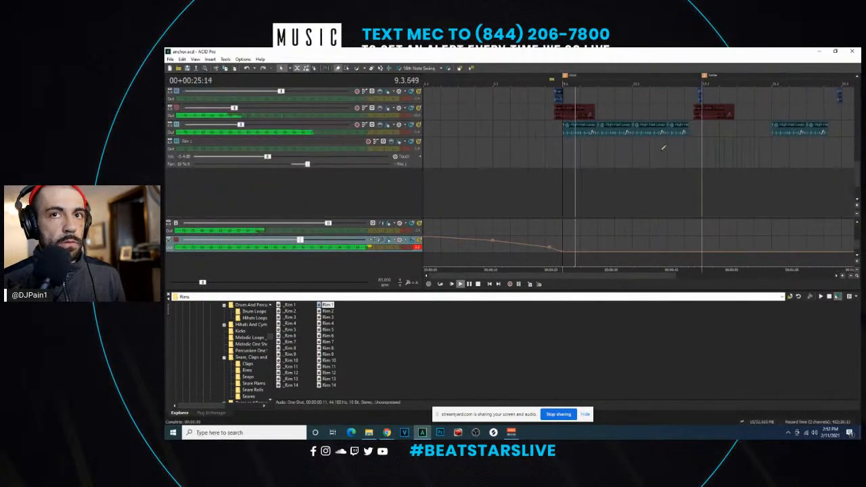
{"action": "scroll", "coordinate": [663, 147], "scroll_direction": "up", "scroll_amount": 1}
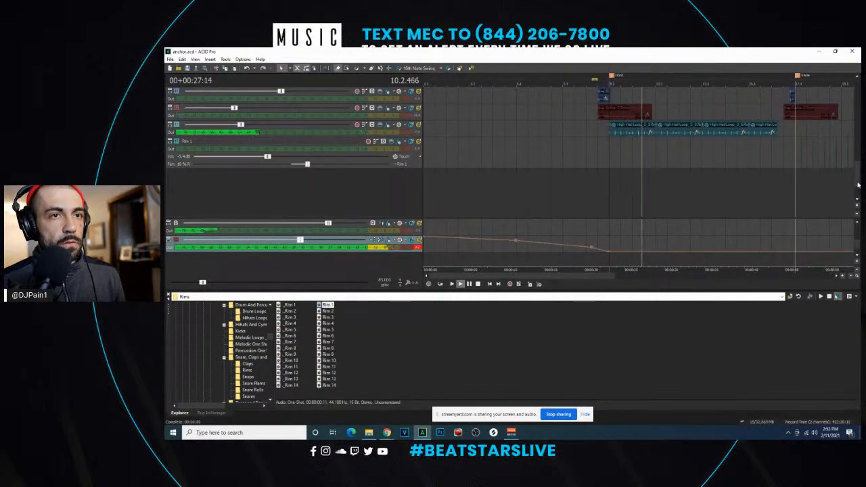
{"action": "left_click_drag", "start_coordinate": [858, 186], "coordinate": [858, 161]}
{"action": "scroll", "coordinate": [676, 150], "scroll_direction": "up", "scroll_amount": 2}
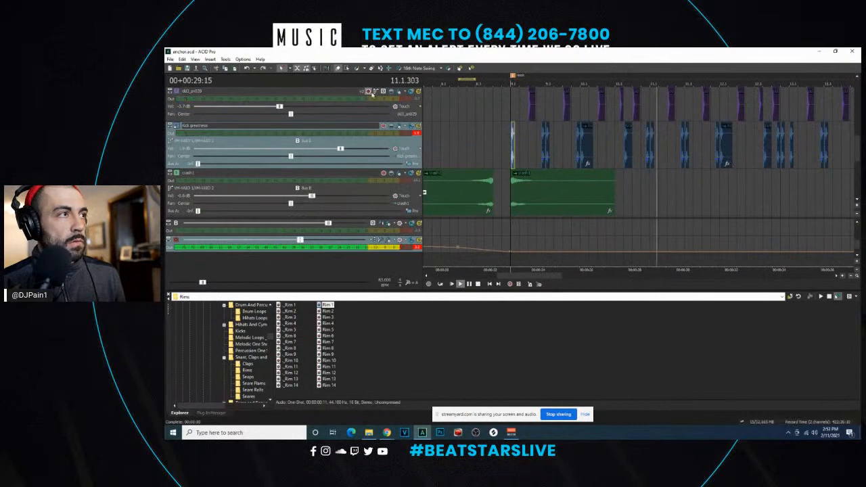
- Play the hook from 13.1 to hear the arp clip there
{"action": "scroll", "coordinate": [842, 161], "scroll_direction": "down", "scroll_amount": 2}
{"action": "left_click_drag", "start_coordinate": [857, 159], "coordinate": [853, 115]}
{"action": "left_click", "coordinate": [673, 169]}
{"action": "scroll", "coordinate": [675, 163], "scroll_direction": "down", "scroll_amount": 1}
{"action": "left_click", "coordinate": [640, 169]}
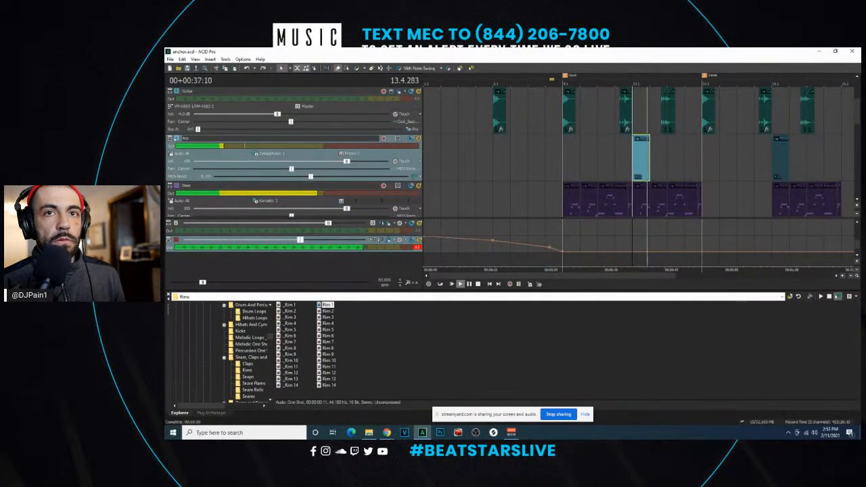
{"action": "key", "text": "space"}
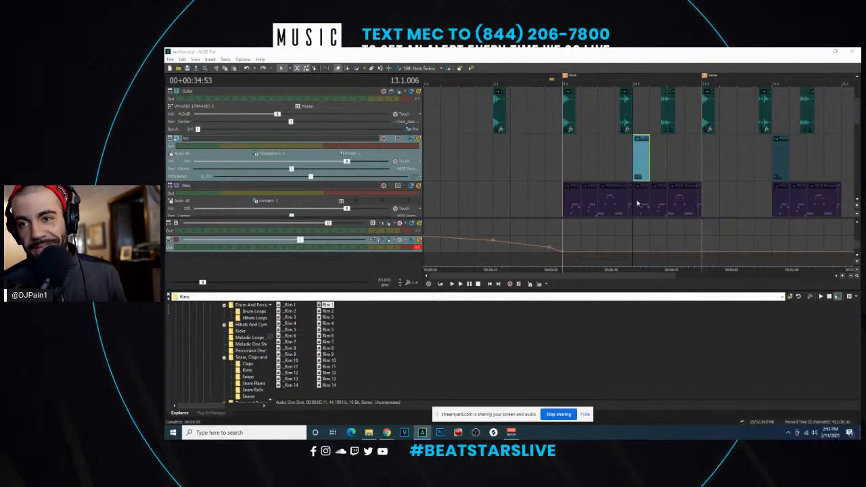
- Delete the arp clips at 13.1 and 21.1 and record a new held arp chord at 13.1
{"action": "left_click", "coordinate": [348, 70]}
{"action": "scroll", "coordinate": [627, 164], "scroll_direction": "down", "scroll_amount": 2}
{"action": "left_click_drag", "start_coordinate": [654, 162], "coordinate": [534, 151]}
{"action": "scroll", "coordinate": [602, 156], "scroll_direction": "up", "scroll_amount": 3}
{"action": "key", "text": "Delete"}
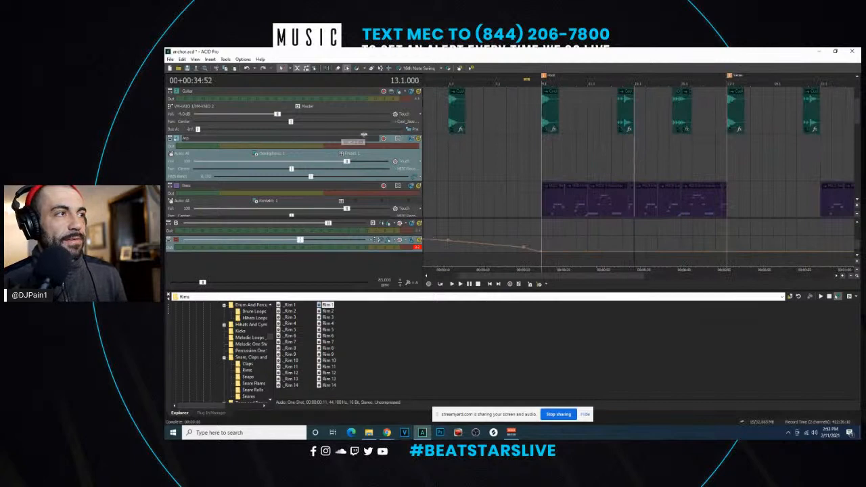
{"action": "mouse_move", "coordinate": [857, 112]}
{"action": "left_mouse_down"}
{"action": "mouse_move", "coordinate": [844, 178]}
{"action": "mouse_move", "coordinate": [847, 117]}
{"action": "left_mouse_up"}
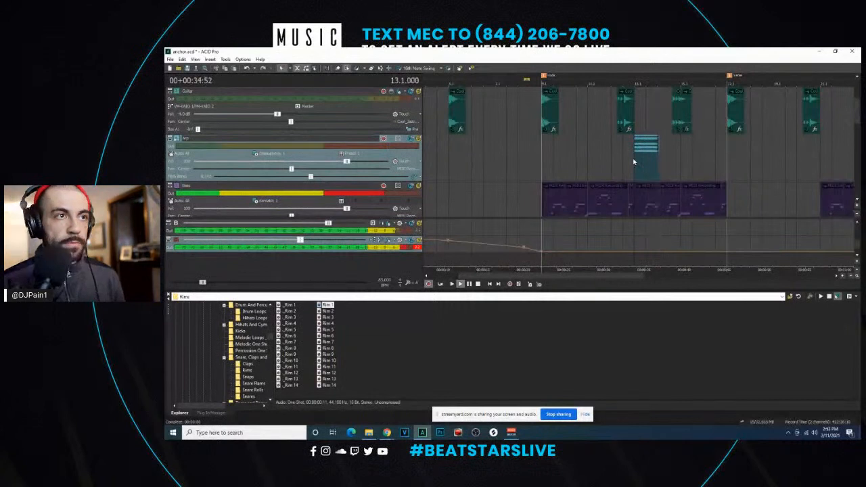
- Play the newly recorded arp clip from 13.1 and check where its chord ends
{"action": "scroll", "coordinate": [649, 166], "scroll_direction": "up", "scroll_amount": 3}
{"action": "left_click", "coordinate": [721, 164]}
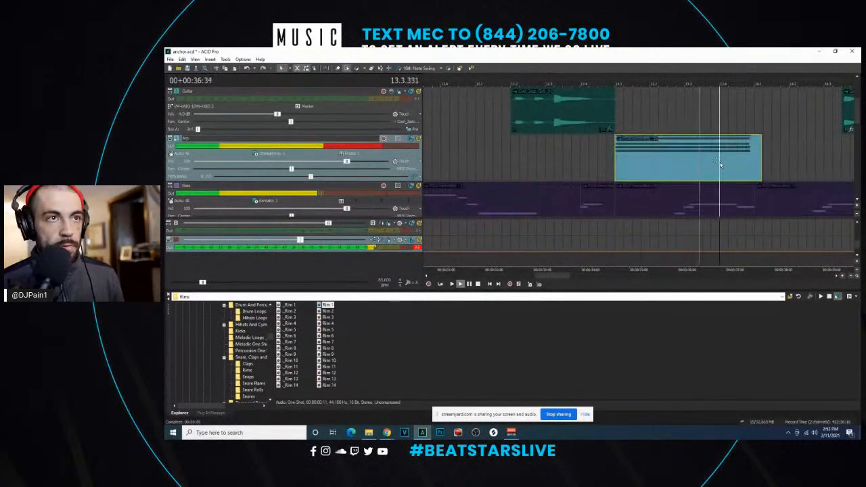
{"action": "key", "text": "space"}
{"action": "left_click", "coordinate": [624, 167]}
{"action": "key", "text": "space"}
{"action": "key", "text": "space"}
- Shorten the new arp clip at 13.1 to end at 13.4 and play it
{"action": "left_click", "coordinate": [182, 60]}
{"action": "left_click", "coordinate": [218, 225]}
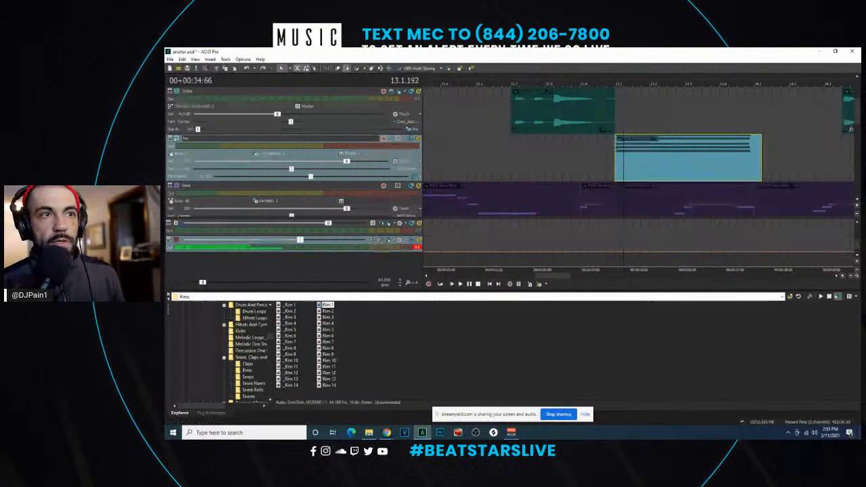
{"action": "left_click", "coordinate": [182, 59]}
{"action": "left_click", "coordinate": [229, 225]}
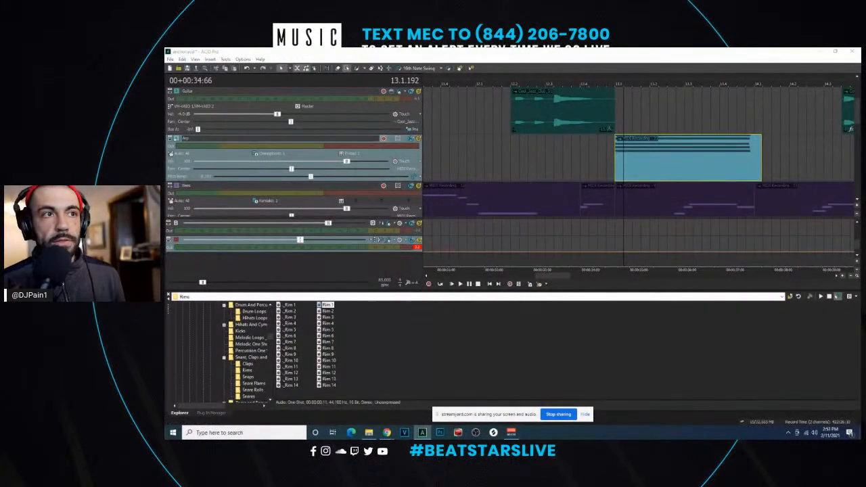
{"action": "key", "text": "space"}
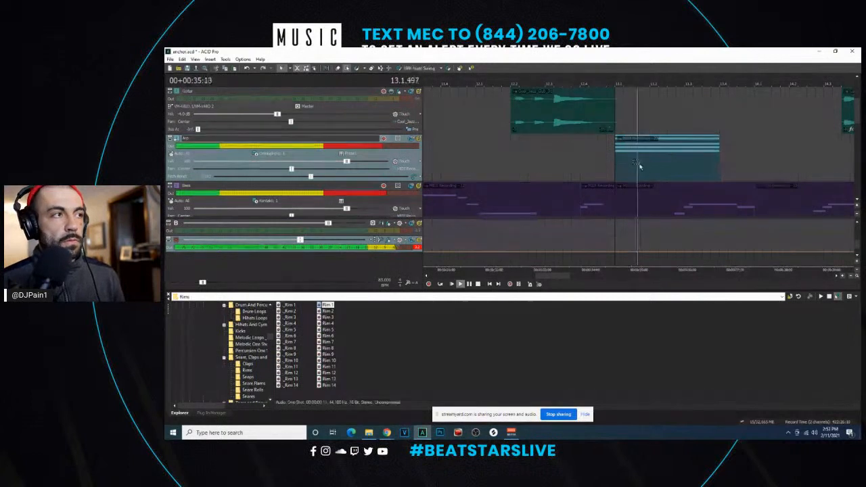
- Shift the arp clip's start slightly past 13.1 and play it from there
{"action": "key", "text": "space"}
{"action": "left_click_drag", "start_coordinate": [643, 165], "coordinate": [668, 168]}
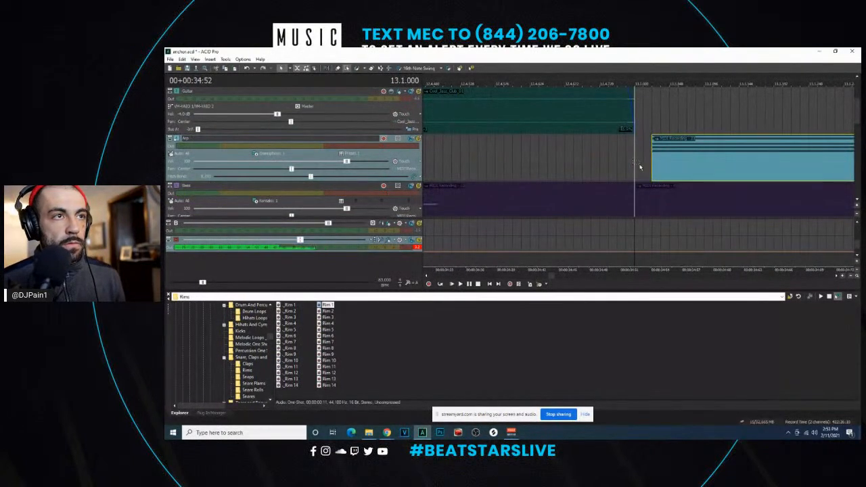
{"action": "key", "text": "space"}
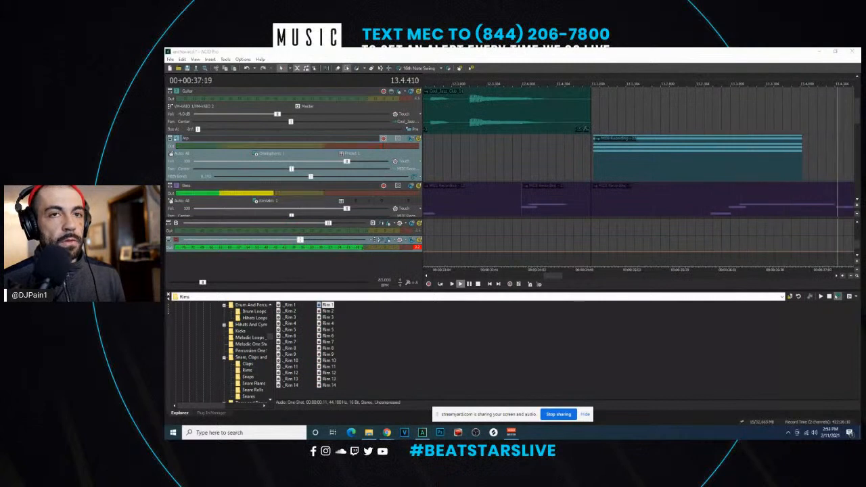
- Save the project and keep playing the hook while checking the piano, rhodes and guitar clips
{"action": "scroll", "coordinate": [593, 133], "scroll_direction": "down", "scroll_amount": 4}
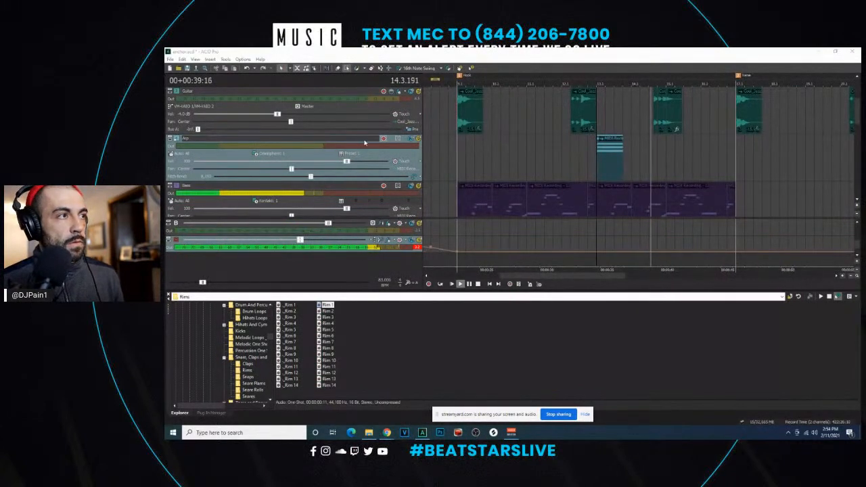
{"action": "key", "text": "ctrl+s"}
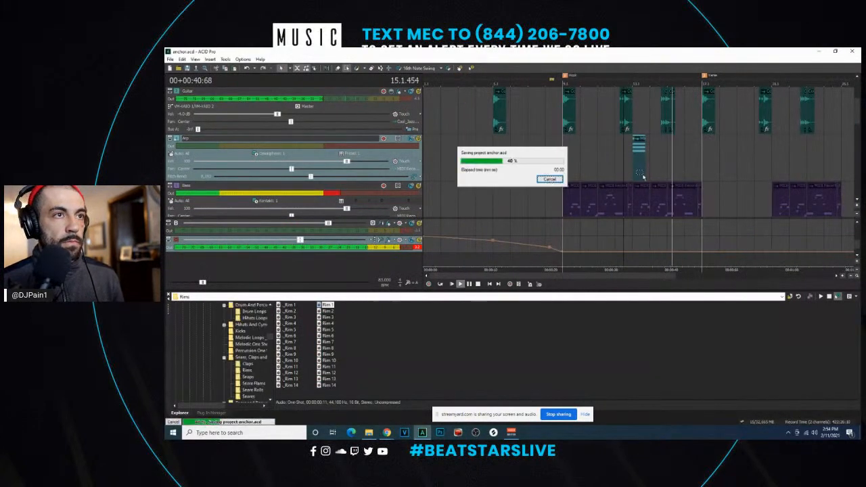
{"action": "left_click_drag", "start_coordinate": [858, 119], "coordinate": [861, 100]}
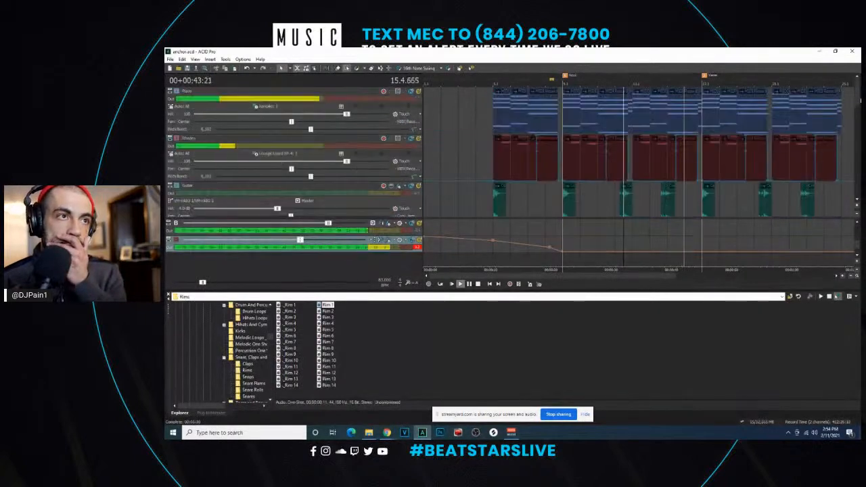
{"action": "left_click", "coordinate": [734, 190]}
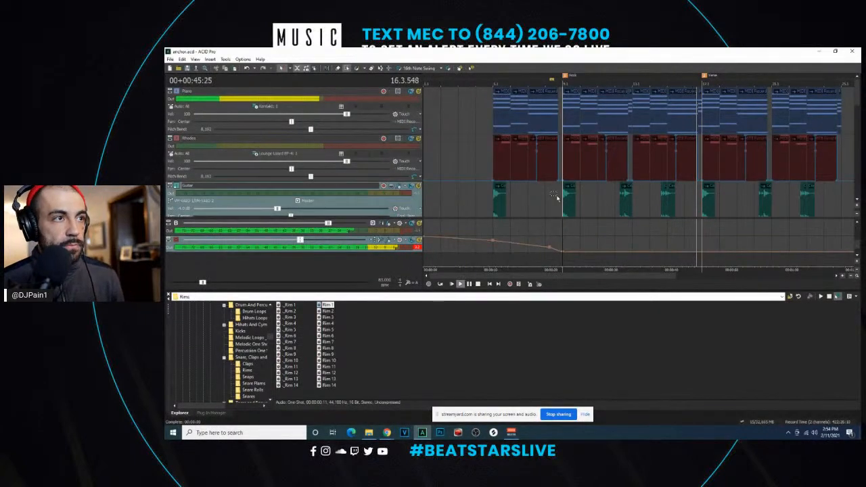